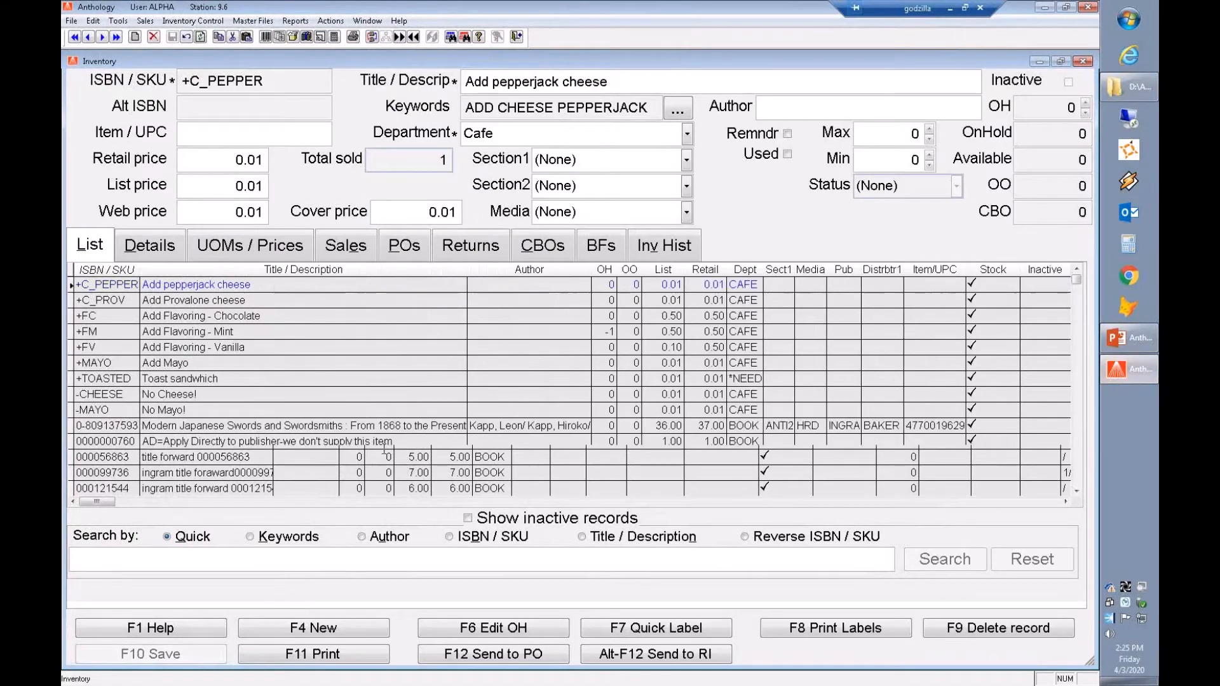
- Open the print report format for the inventory list and look through the fields that can be included
left_click(296, 659)
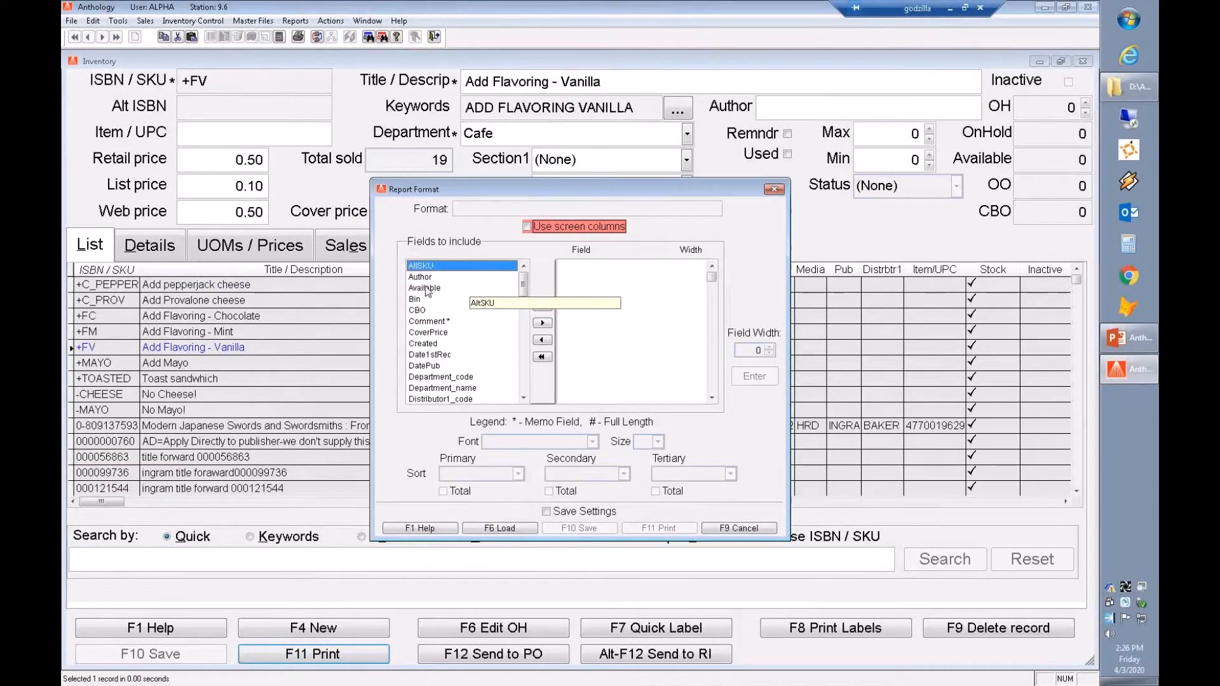
left_click(525, 398)
left_click(524, 398)
left_click(525, 398)
left_click(524, 397)
left_click(525, 398)
left_click(525, 398)
left_click(525, 398)
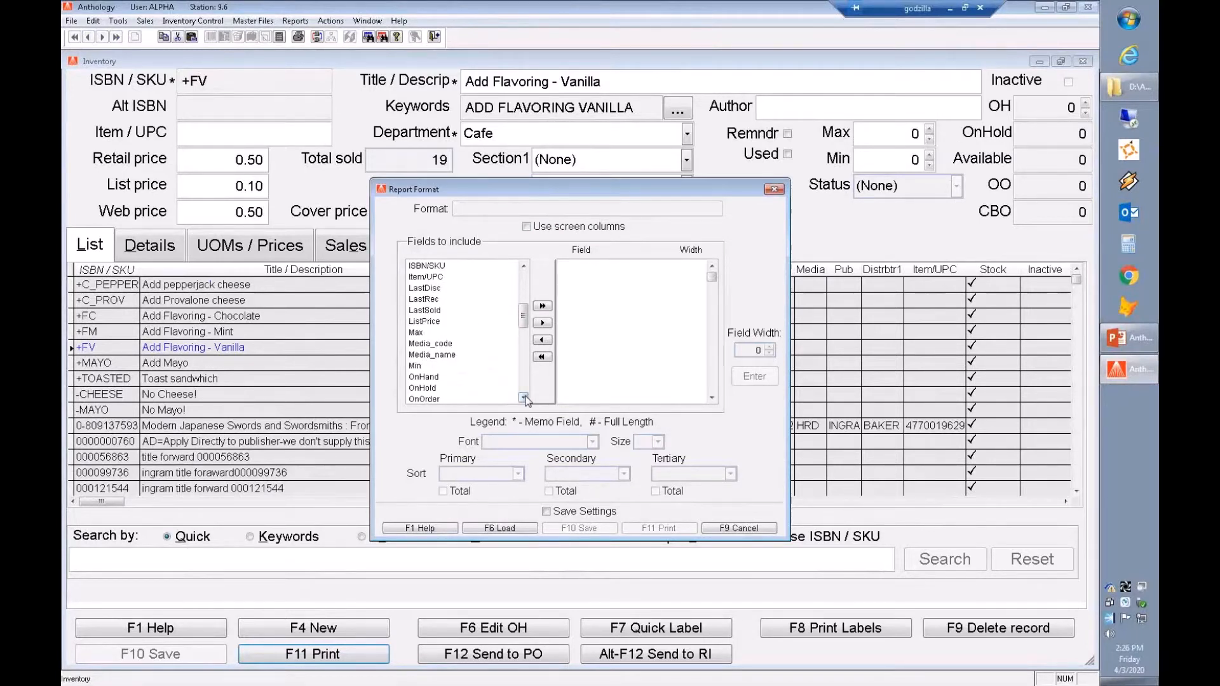
left_click(524, 398)
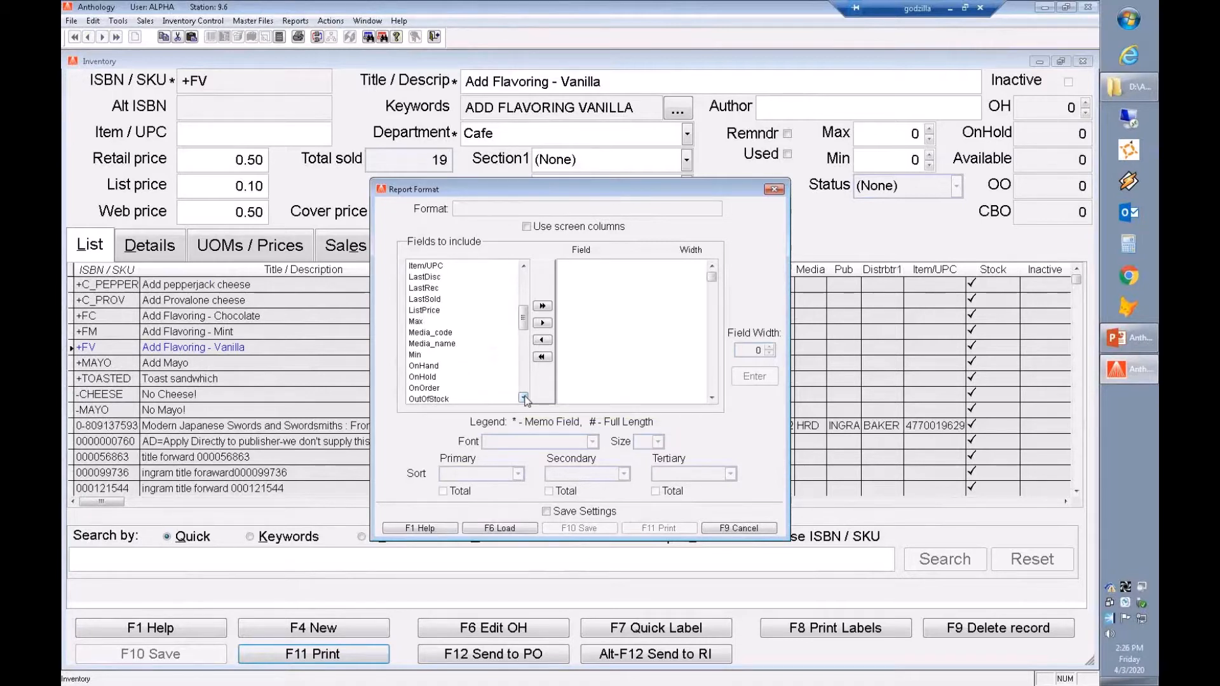
left_click(524, 398)
left_click(524, 397)
left_click(524, 398)
left_click(525, 398)
left_click(524, 397)
left_click(524, 398)
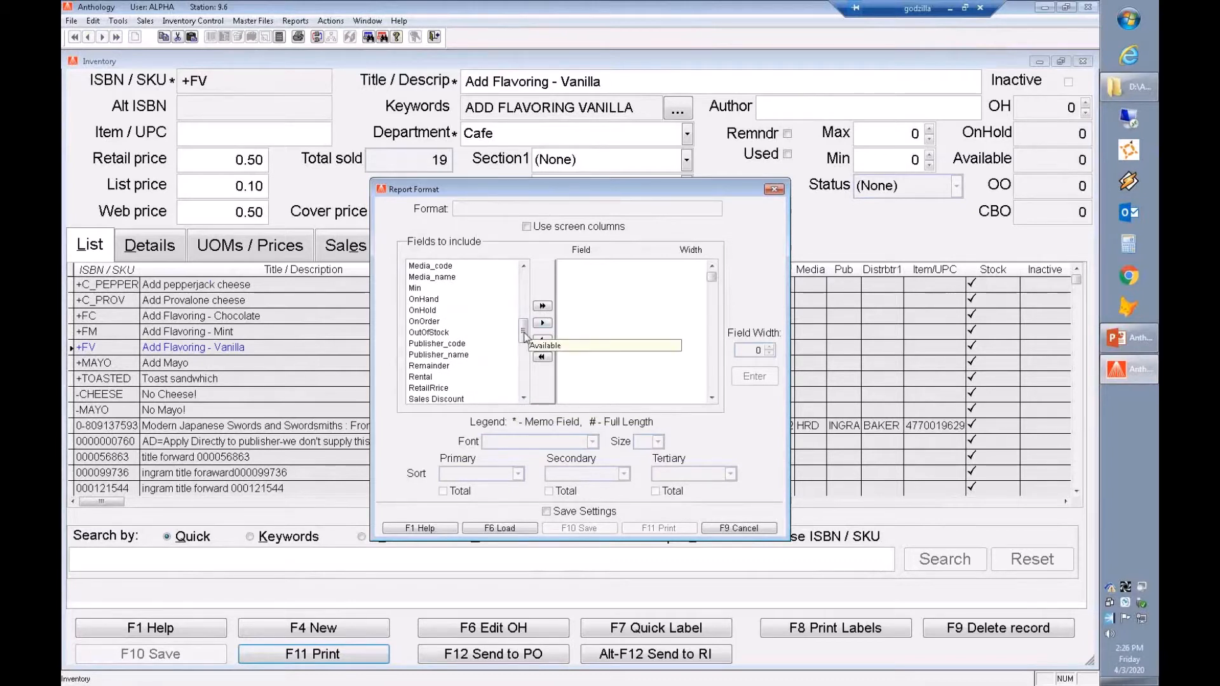
- Point out the Available, OnHold and Stock Item entries in the list of fields to include
left_click_drag(524, 331, 524, 279)
left_click(432, 288)
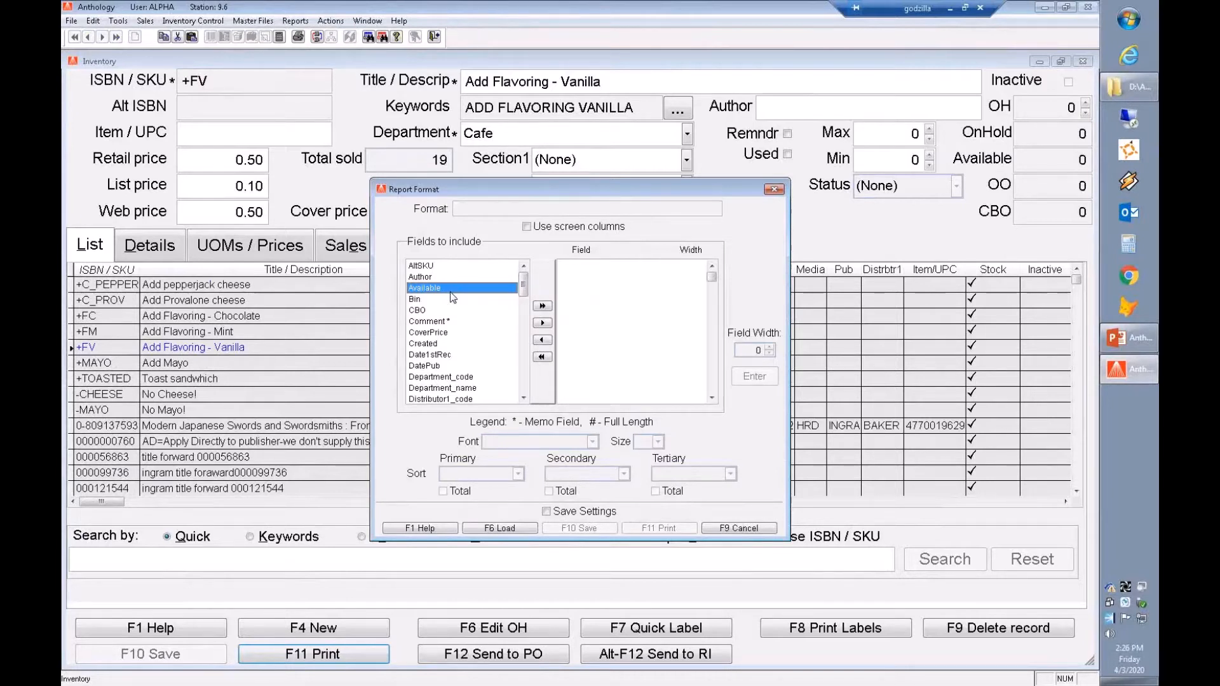
left_click(525, 385)
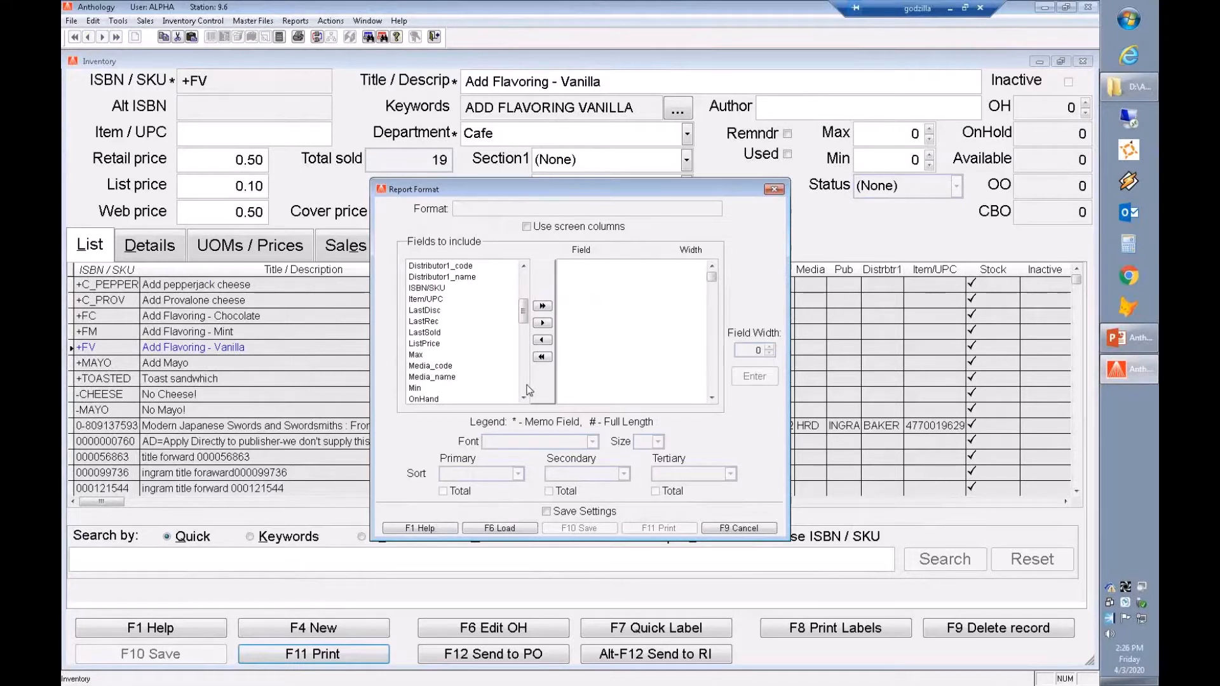
left_click(526, 388)
left_click(439, 278)
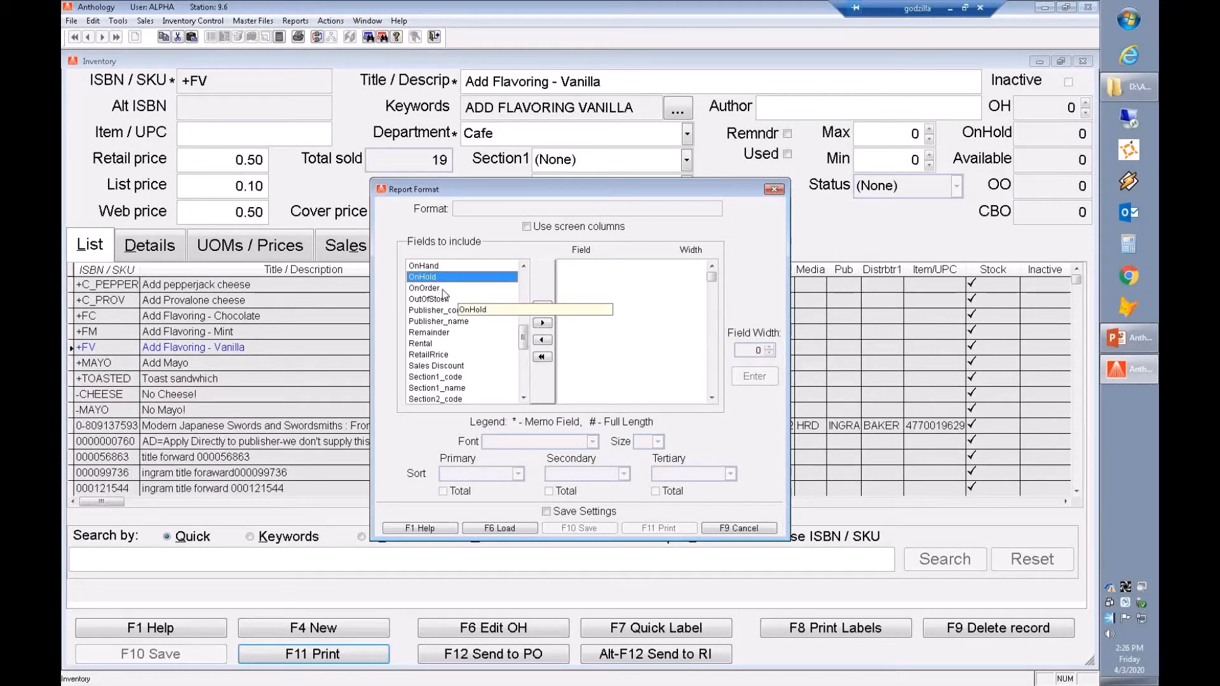
left_click(523, 398)
left_click(523, 398)
left_click(523, 398)
left_click(523, 398)
left_click(434, 377)
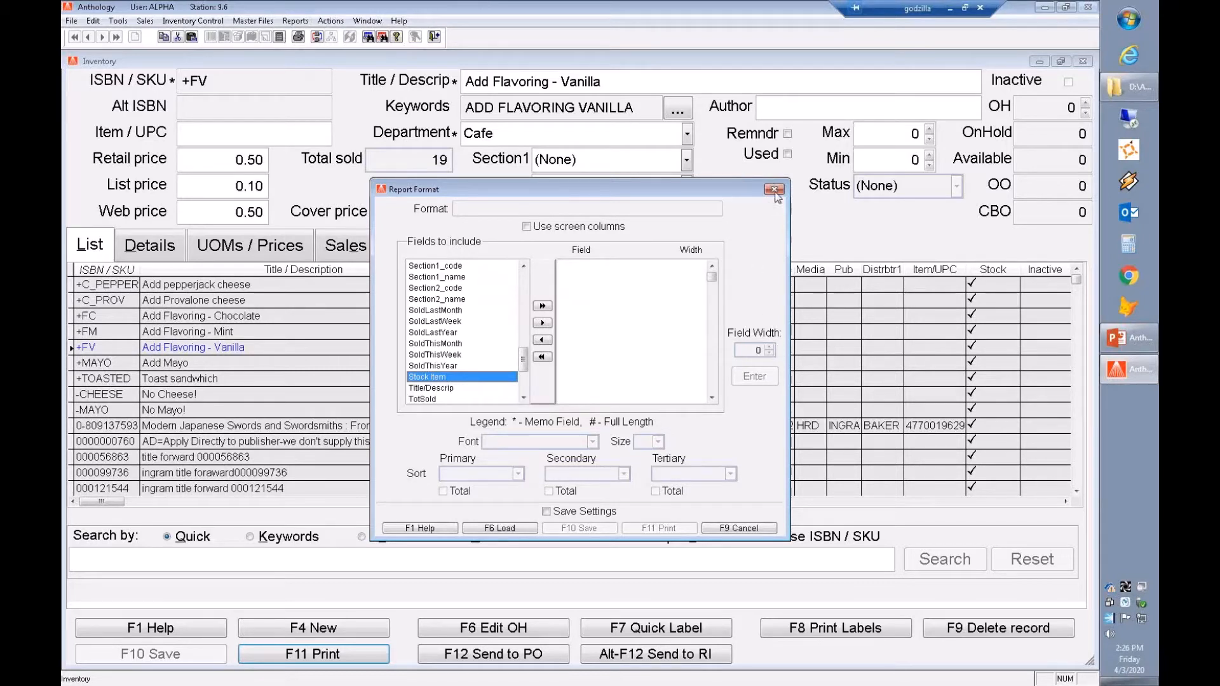
left_click_drag(498, 189, 495, 192)
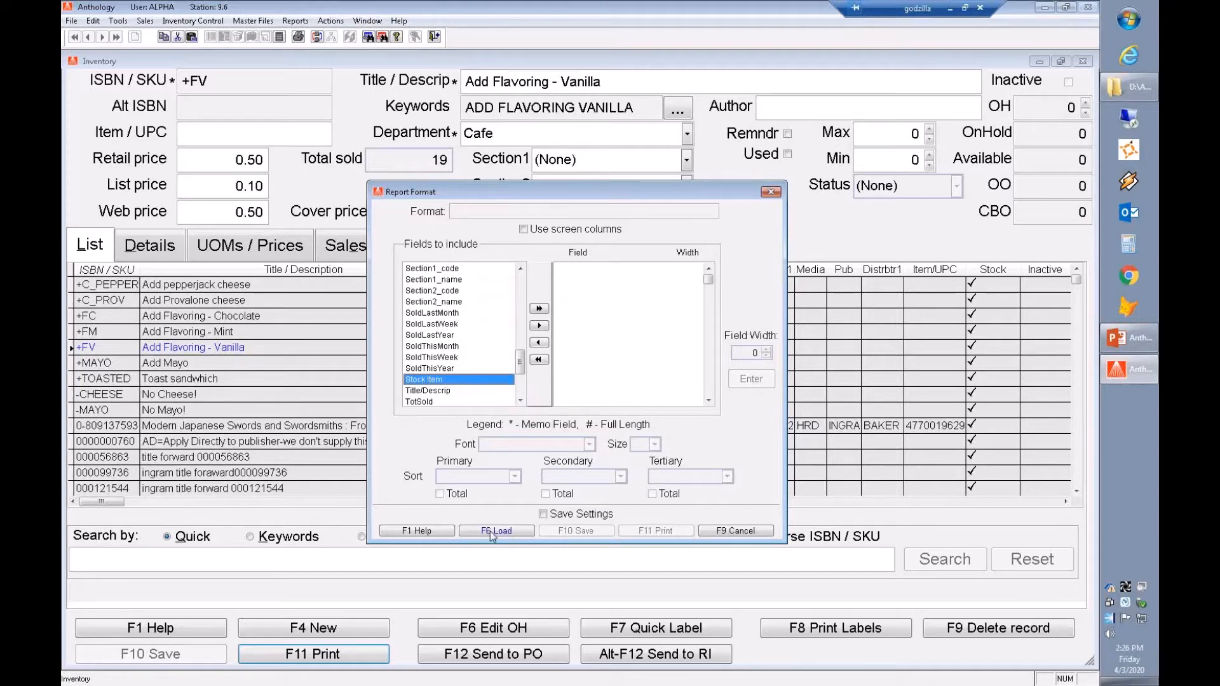
- Add Section2_name, SoldLastMonth and SoldLastWeek to the report format, then highlight Available in the list of unused fields
left_click(445, 302)
left_click(539, 326)
left_click(540, 325)
left_click(539, 326)
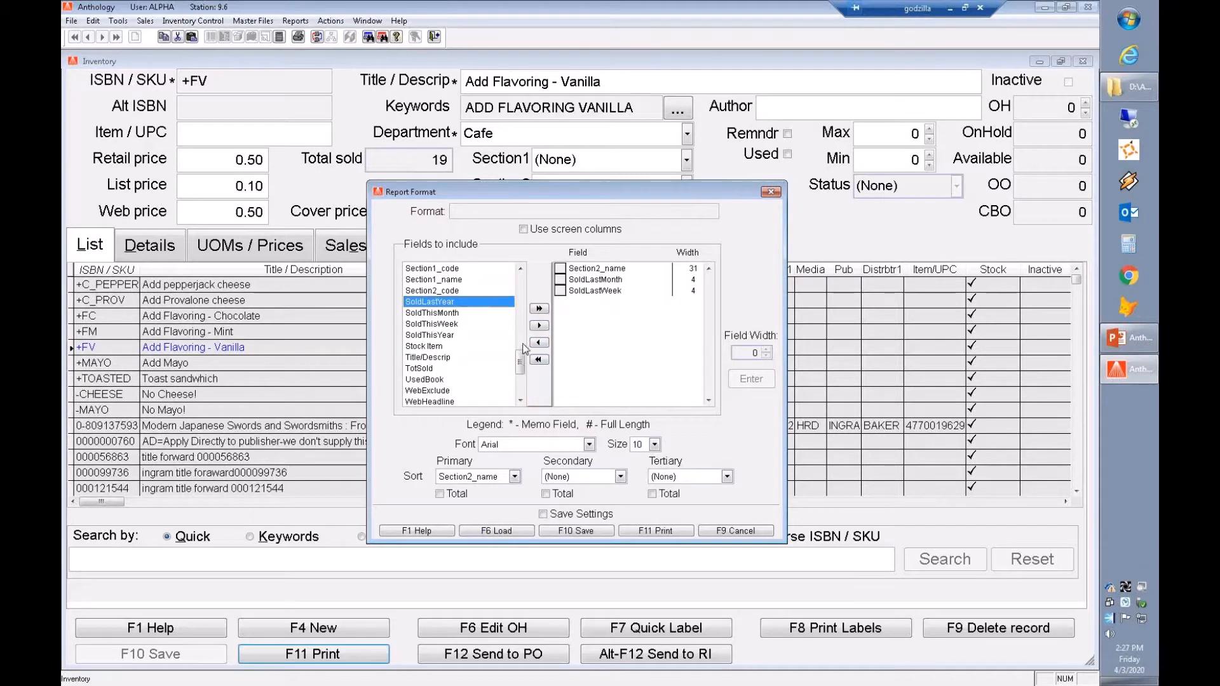
left_click_drag(519, 365, 521, 278)
left_click(448, 280)
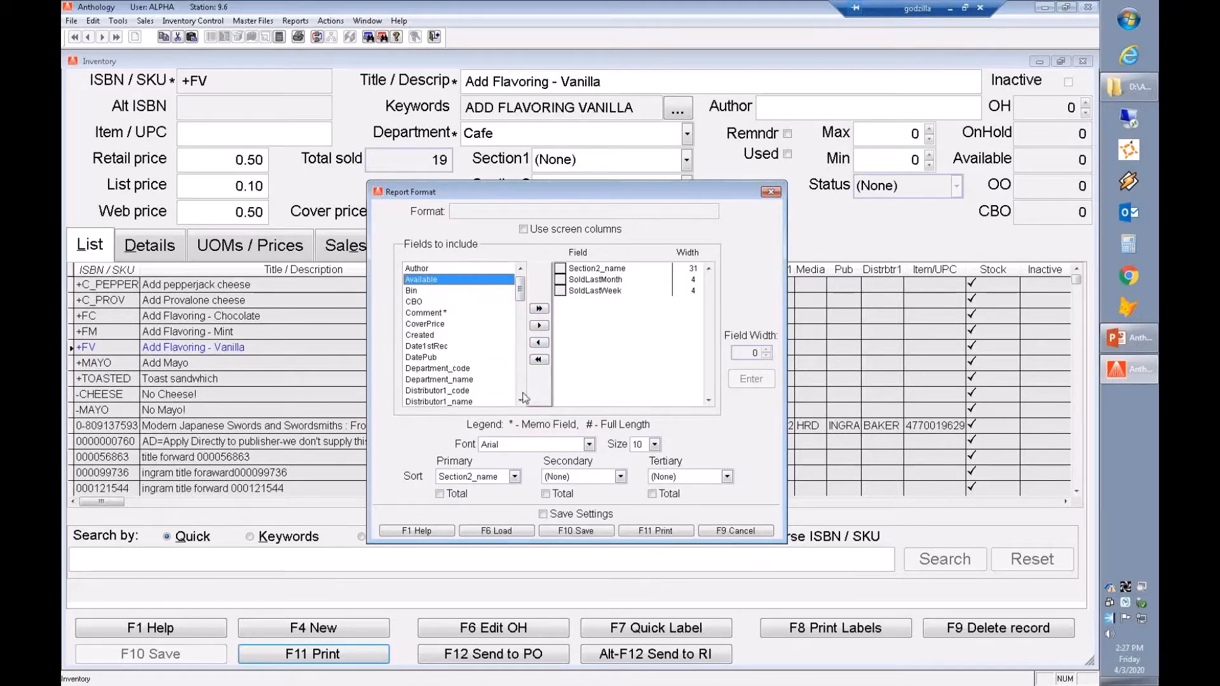
- Save the report format as layout1 and close the Report Format dialog without printing
left_click(588, 534)
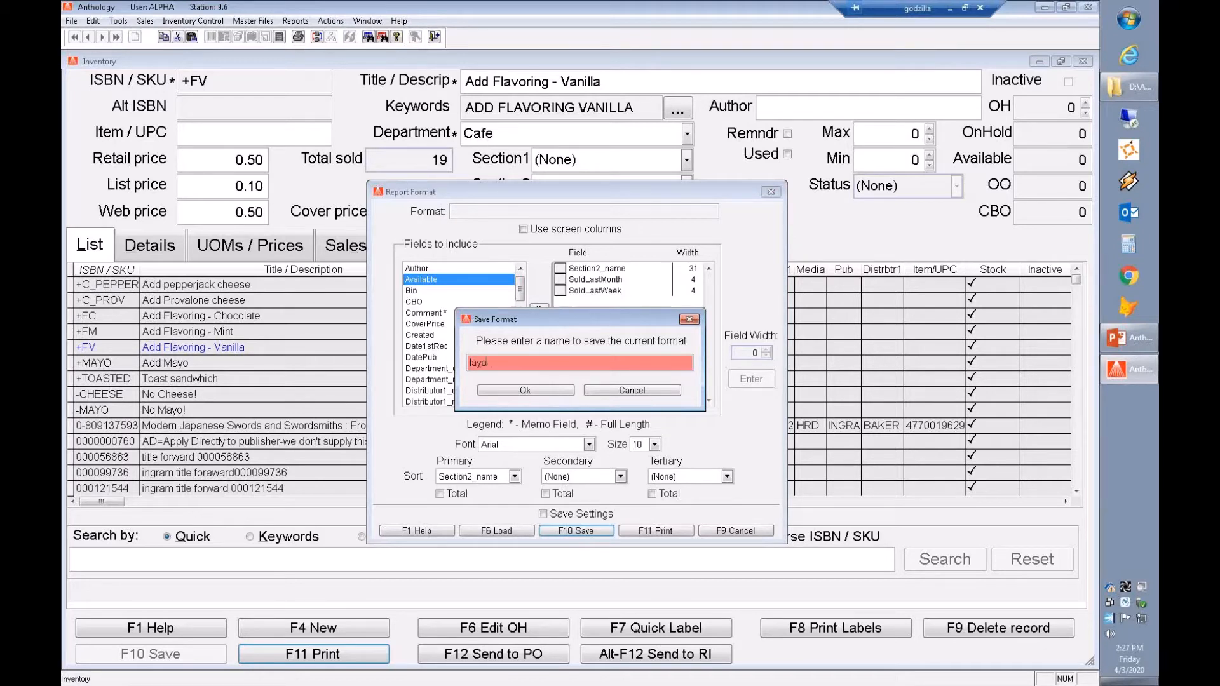
left_click(498, 391)
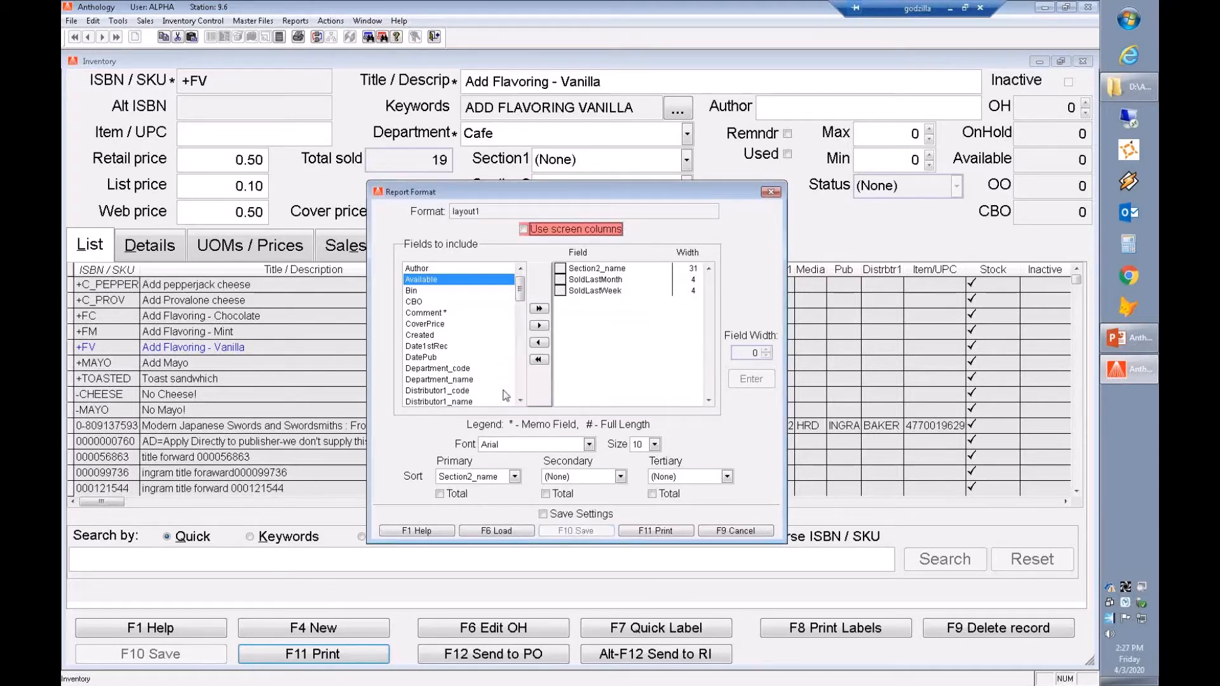
left_click(735, 530)
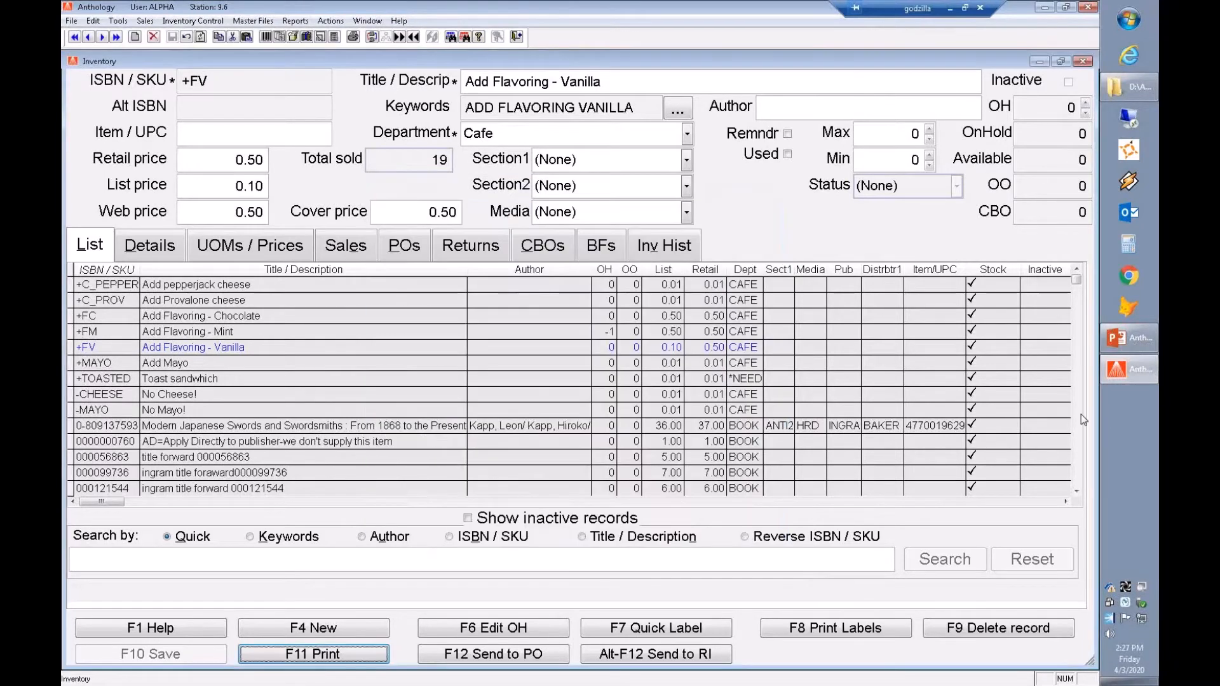
- Check the features slide in PowerPoint, return to Anthology and replace the Inventory window with Import External Data
left_click(1137, 341)
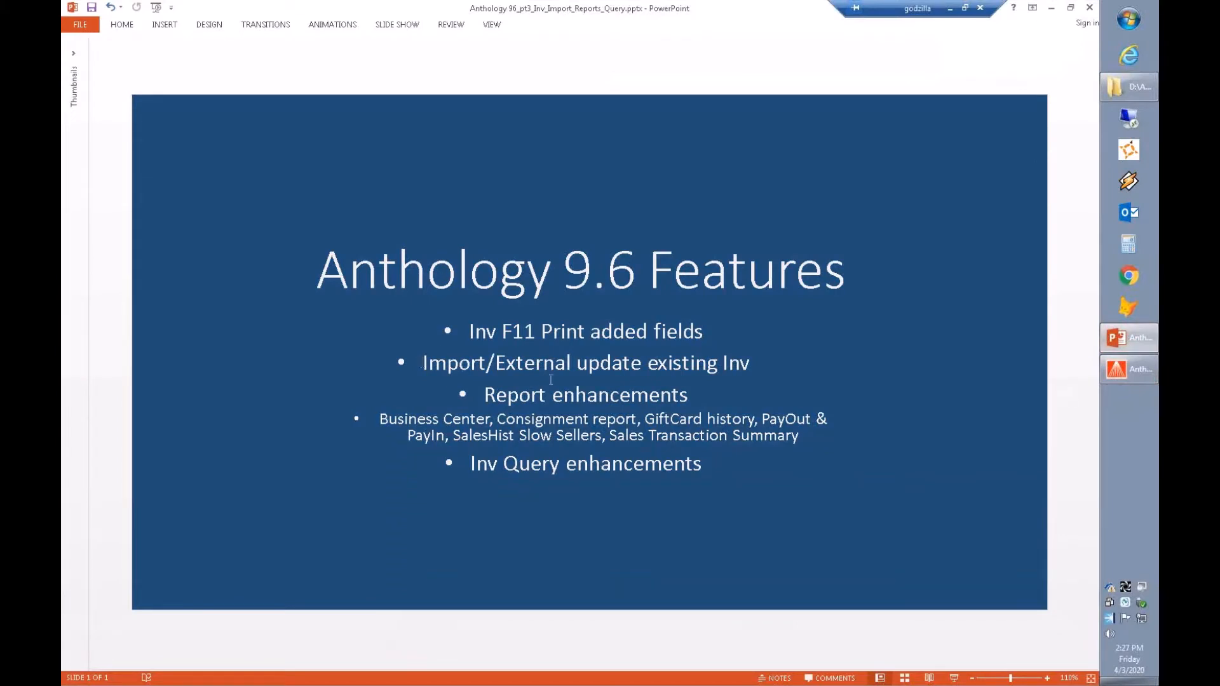
left_click(1148, 376)
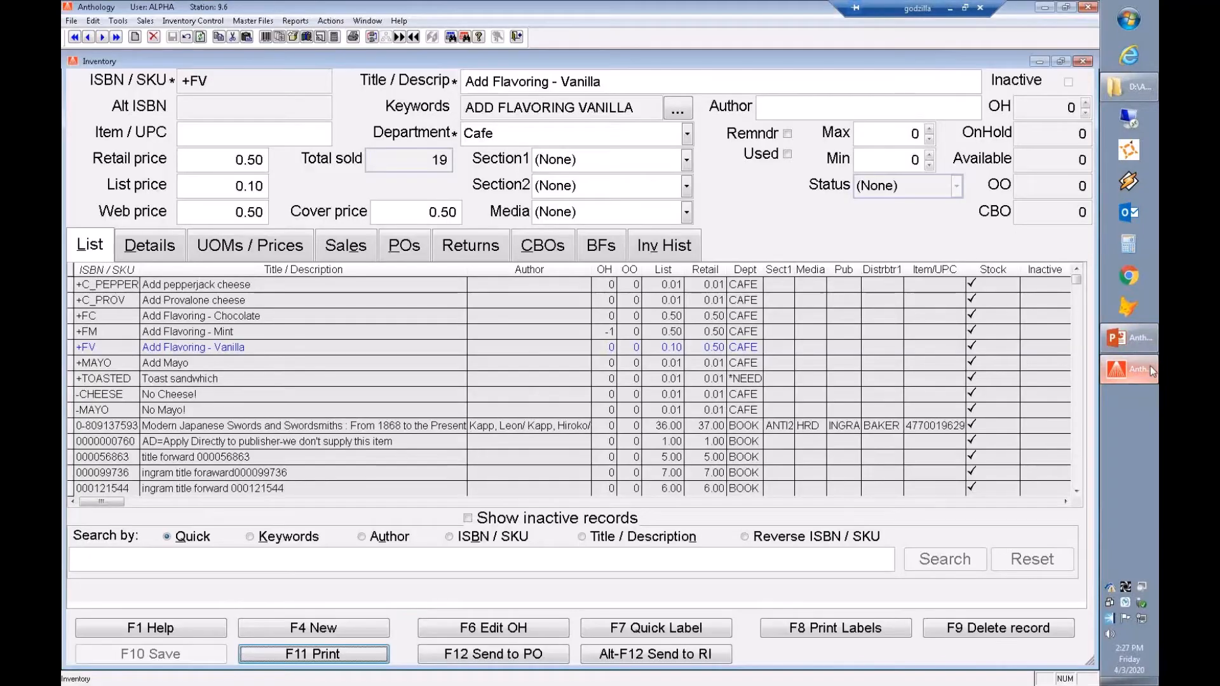
left_click(1085, 62)
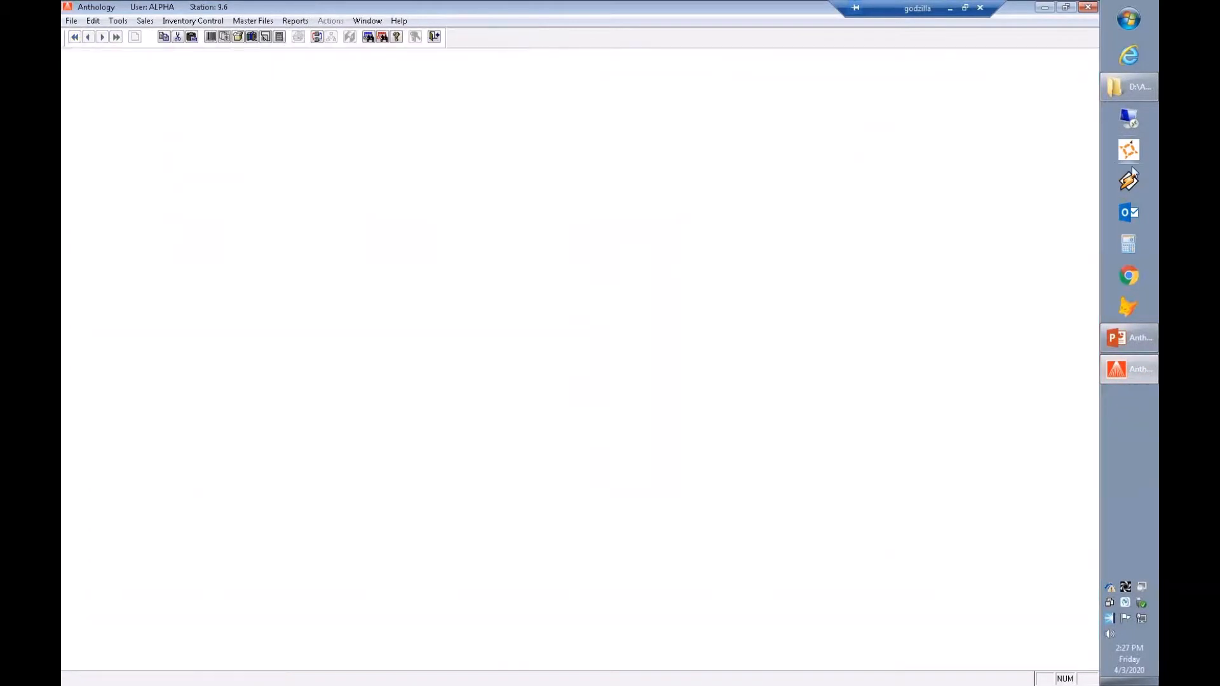
left_click(118, 22)
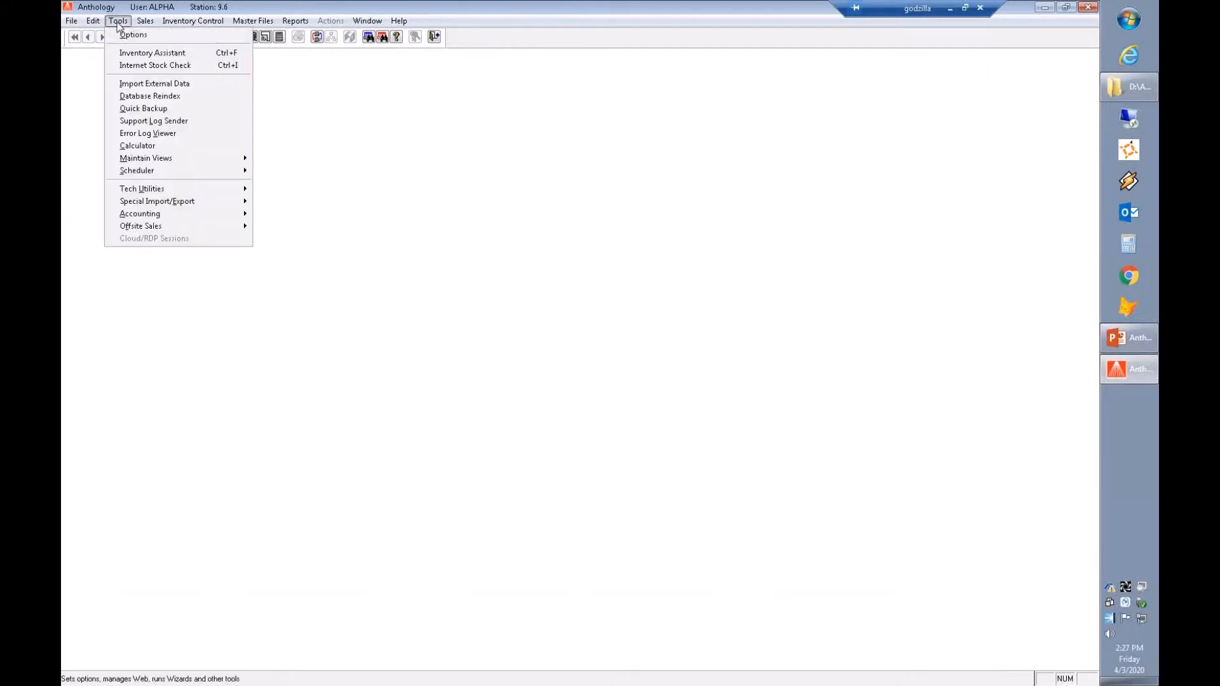
left_click(142, 85)
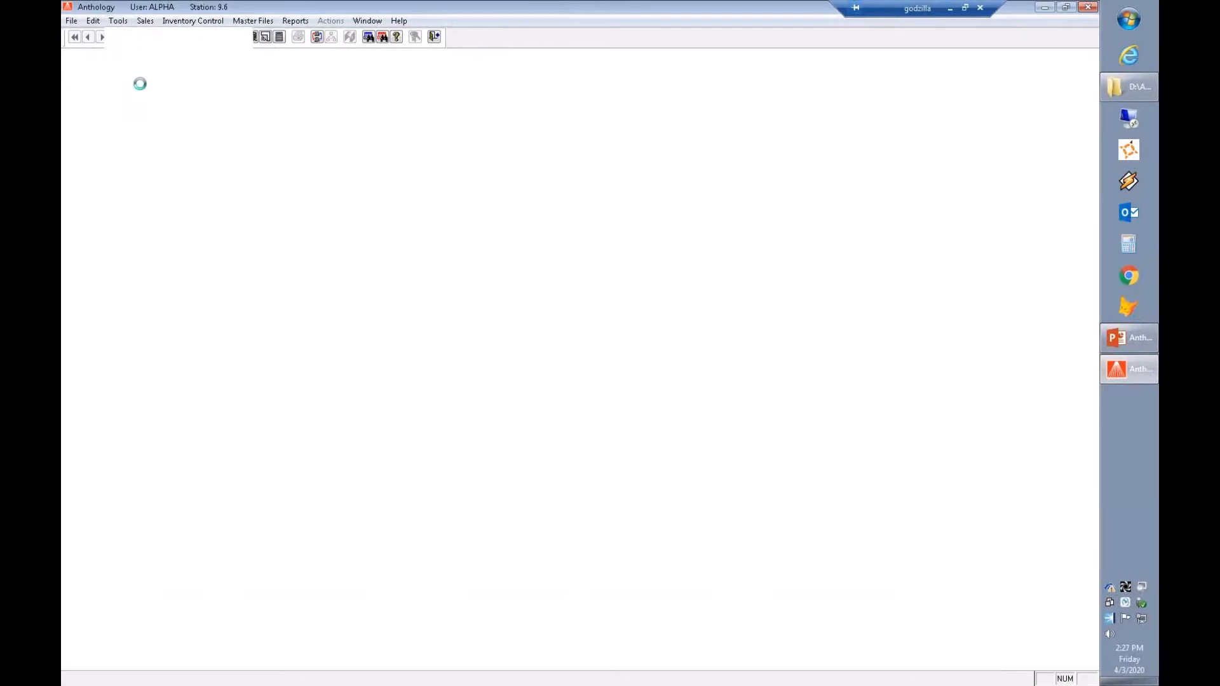
- Examine which listed import titles are marked as already in inventory
left_click(323, 197)
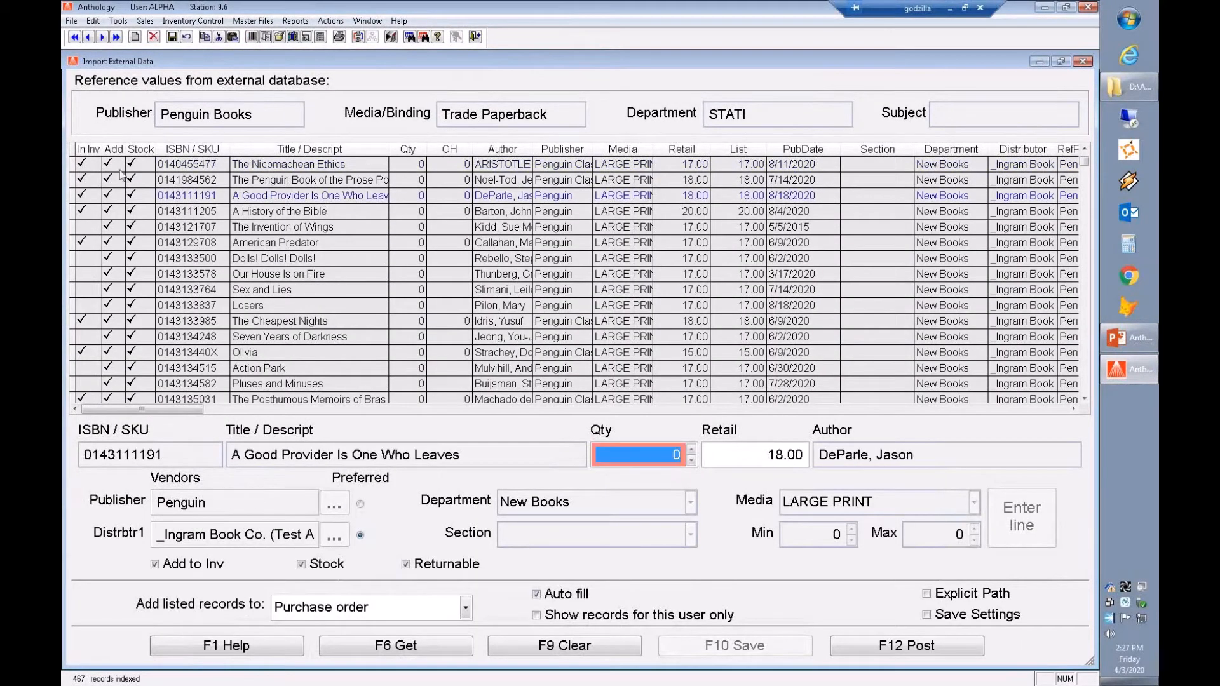
left_click(94, 167)
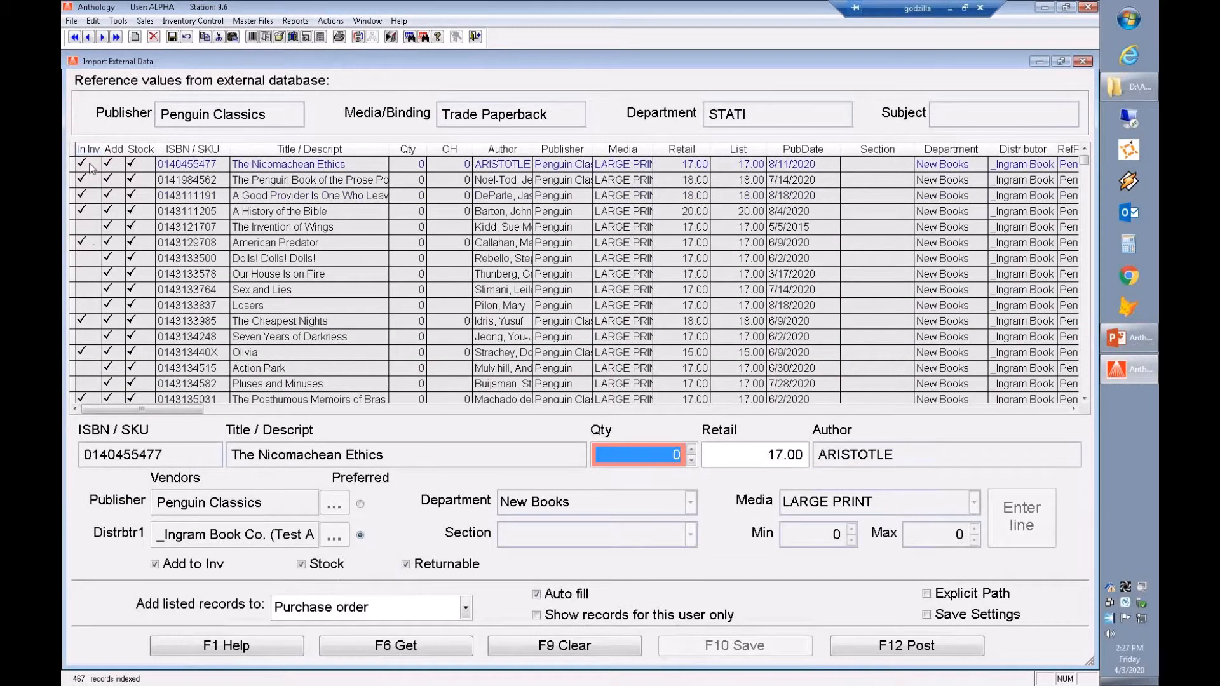
left_click(89, 182)
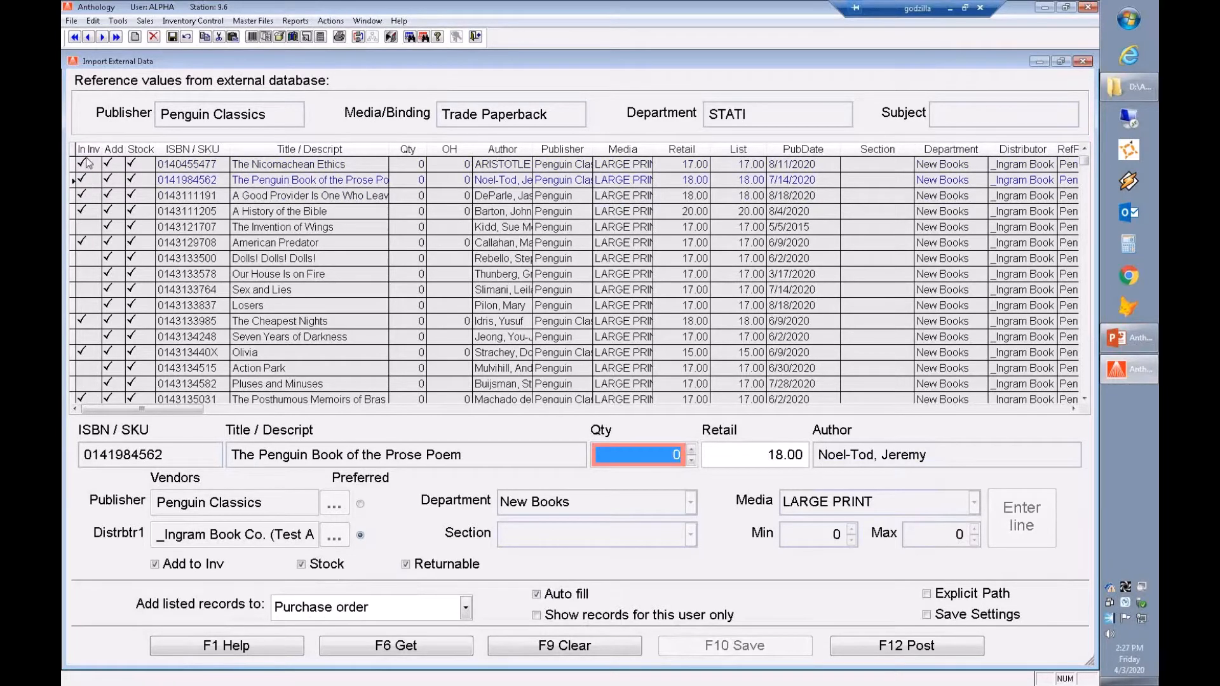
left_click(89, 167)
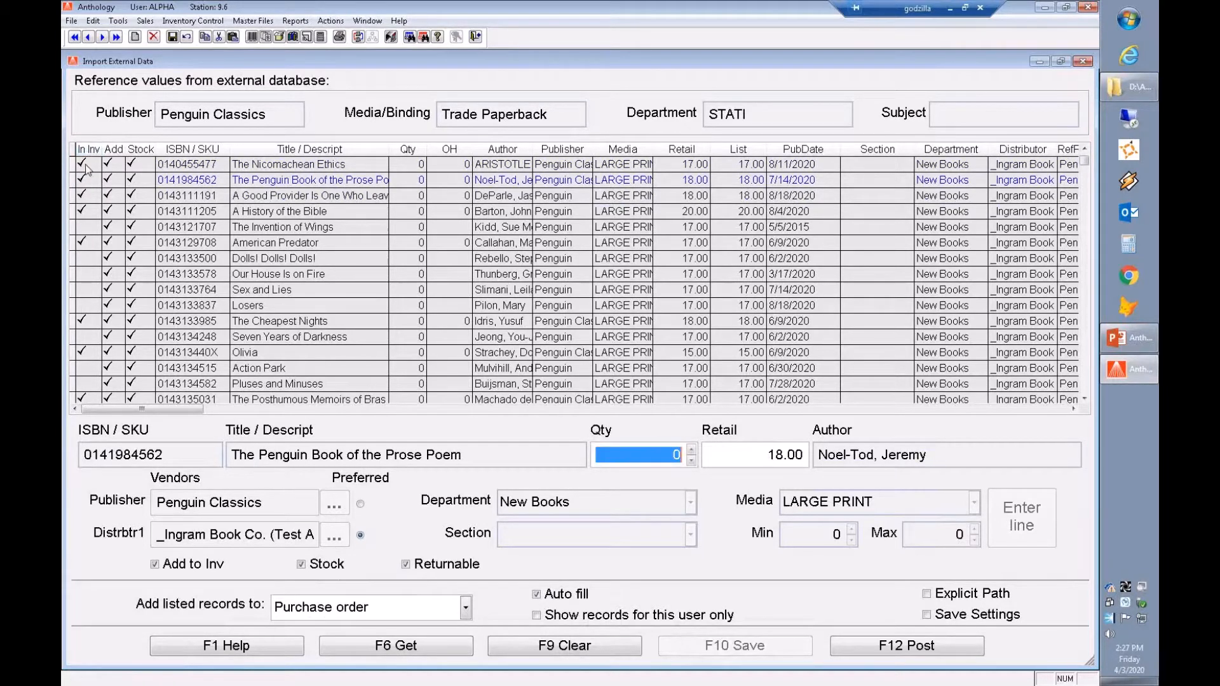
left_click(82, 211)
left_click(87, 243)
left_click(279, 259)
left_click(330, 183)
left_click(330, 184)
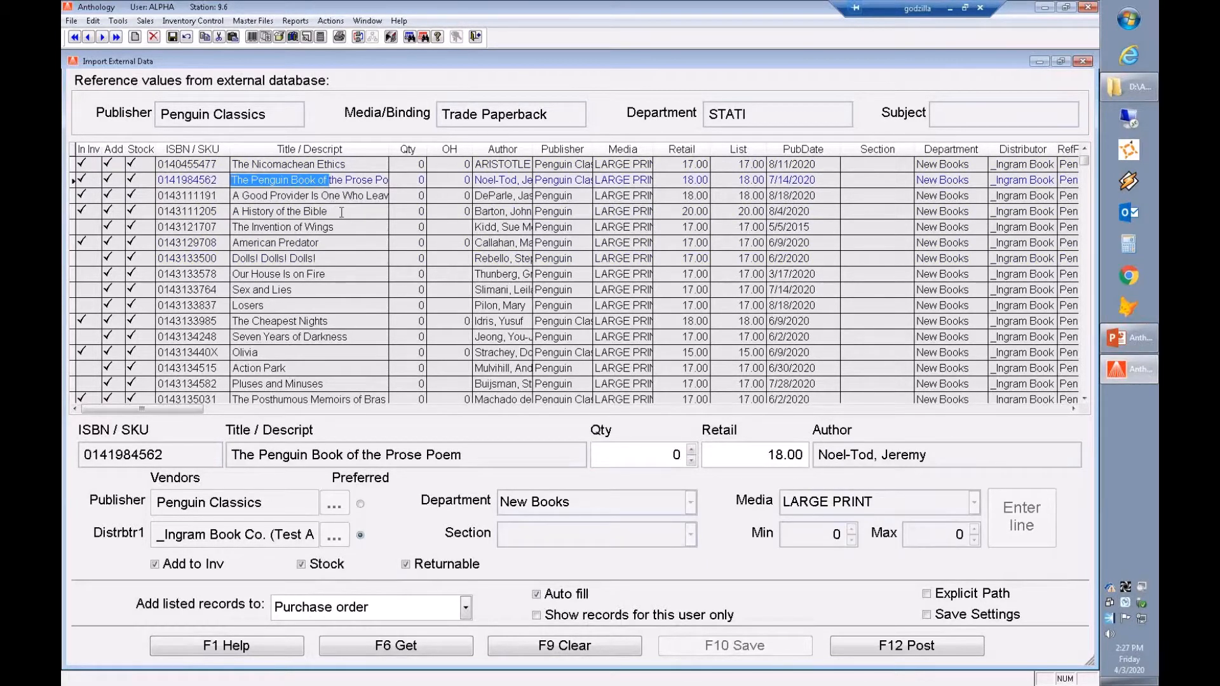
- Start reassigning the records from The Penguin Book of the Prose Poem through Losers, with Consignment as the department
left_click(355, 180)
left_click(340, 306)
left_click(340, 307, "shift")
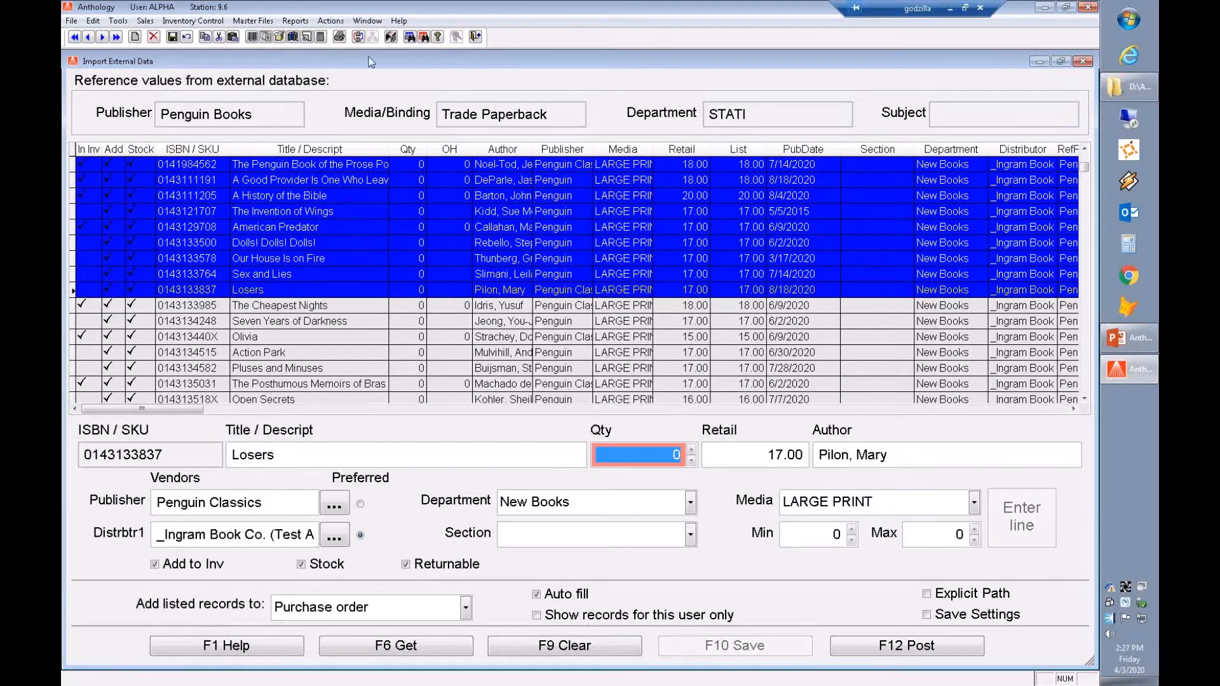
left_click(368, 20)
left_click(349, 66)
left_click(529, 282)
left_click(604, 282)
left_click(574, 356)
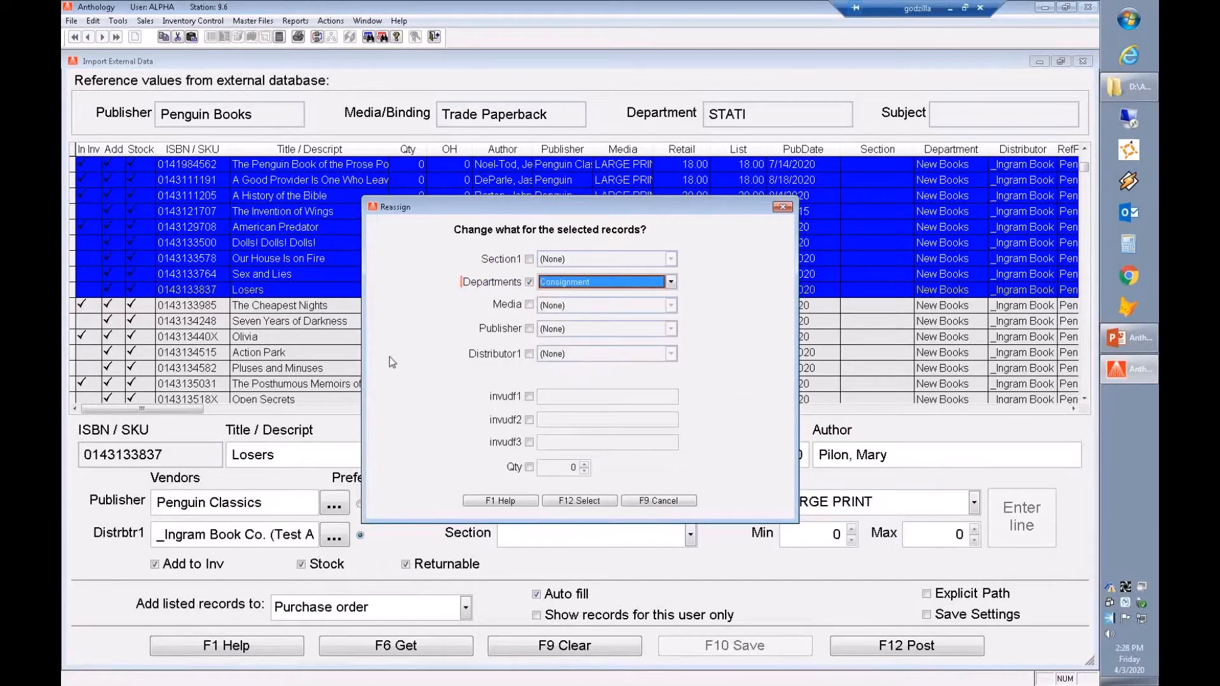
- Set the reassigned publisher to *test- BlueWillow-Simon and Section1 to Child Care/Parenting
left_click(529, 328)
left_click(579, 329)
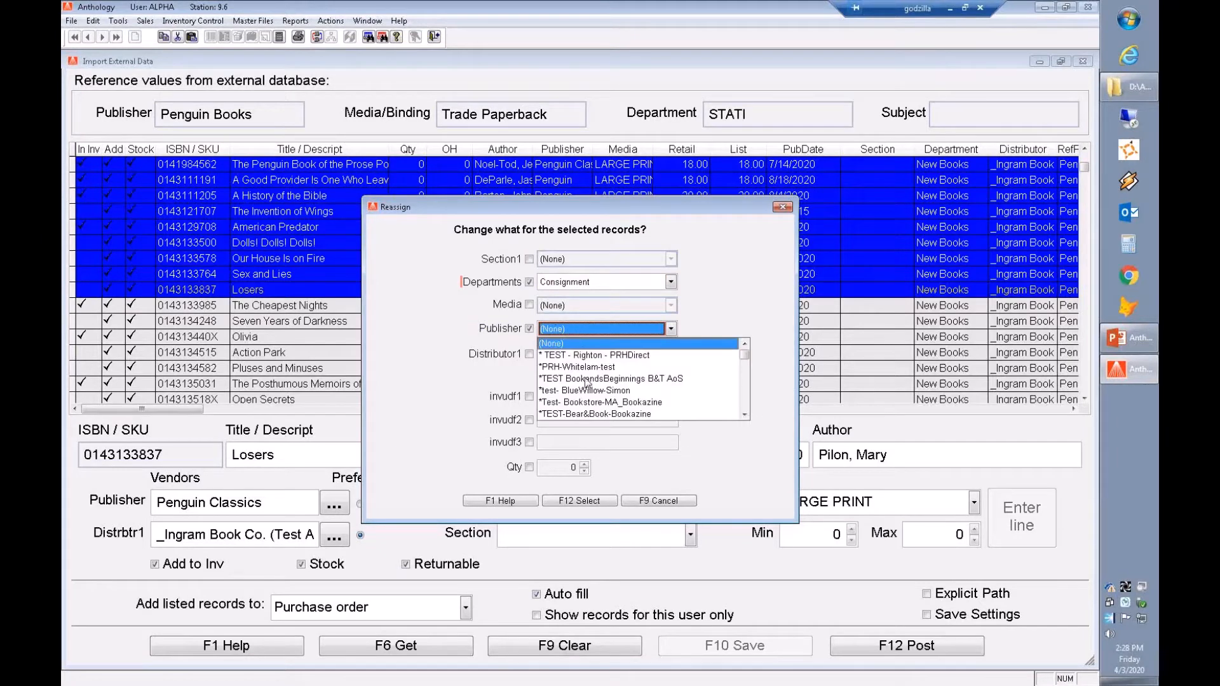
left_click(575, 391)
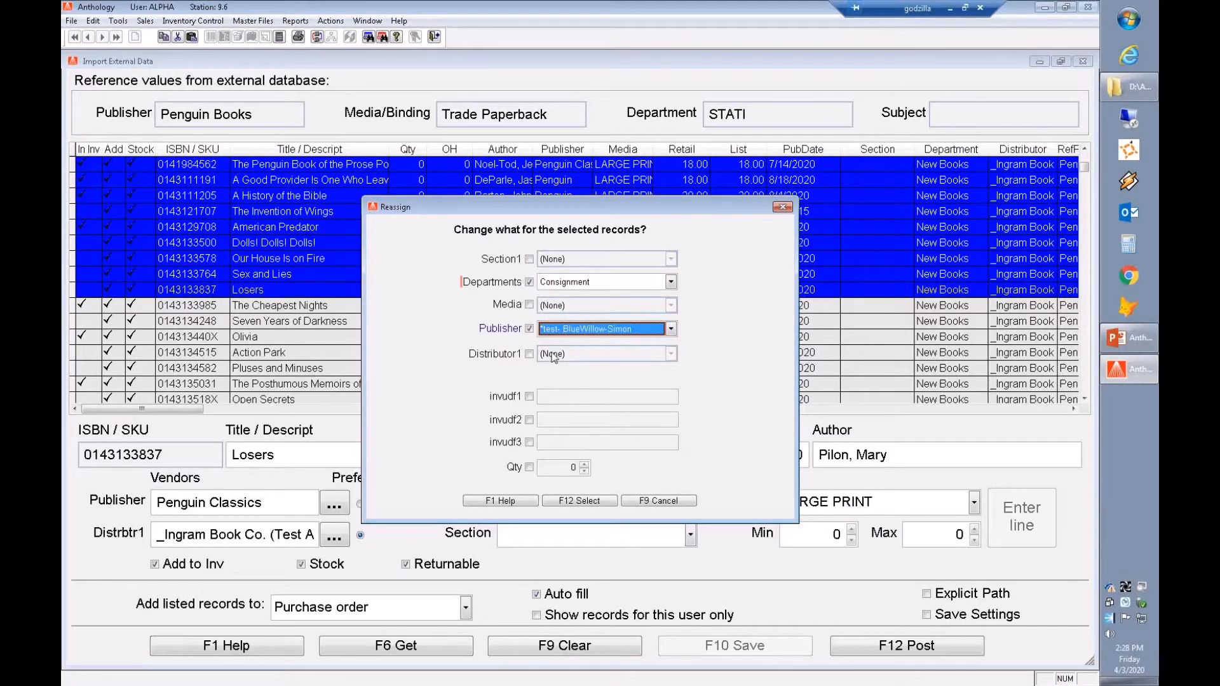
left_click(530, 259)
left_click(586, 263)
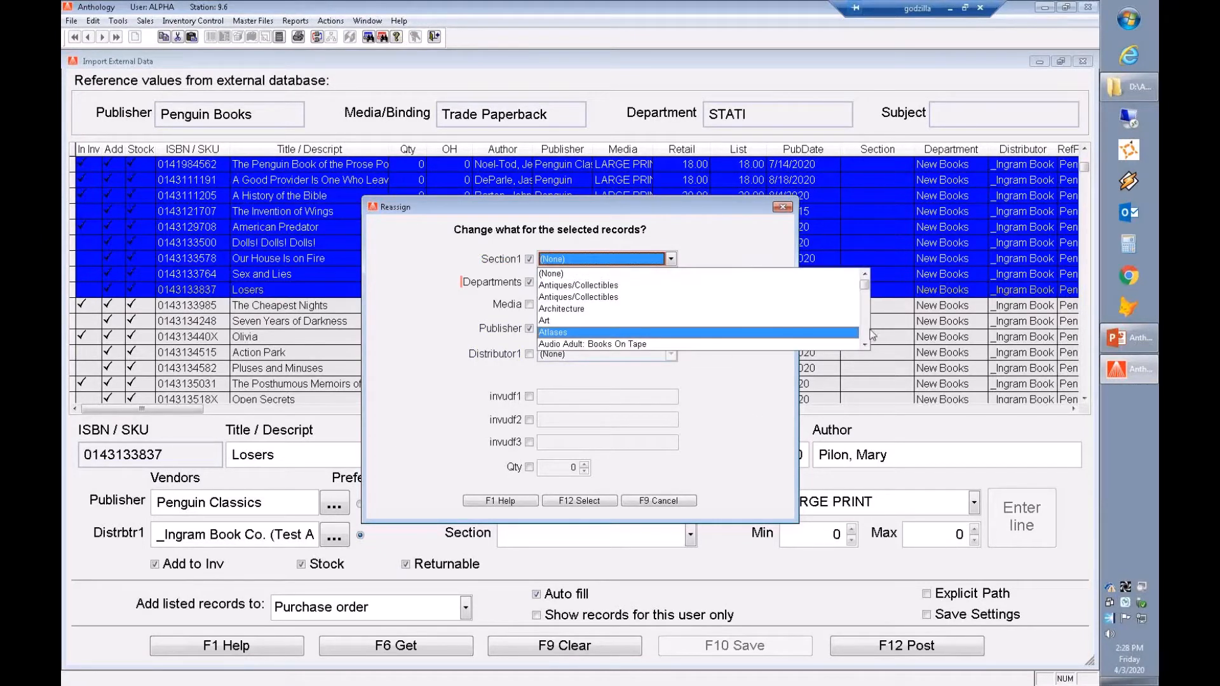
scroll(603, 293, "down", 2)
left_click(604, 297)
key("Tab")
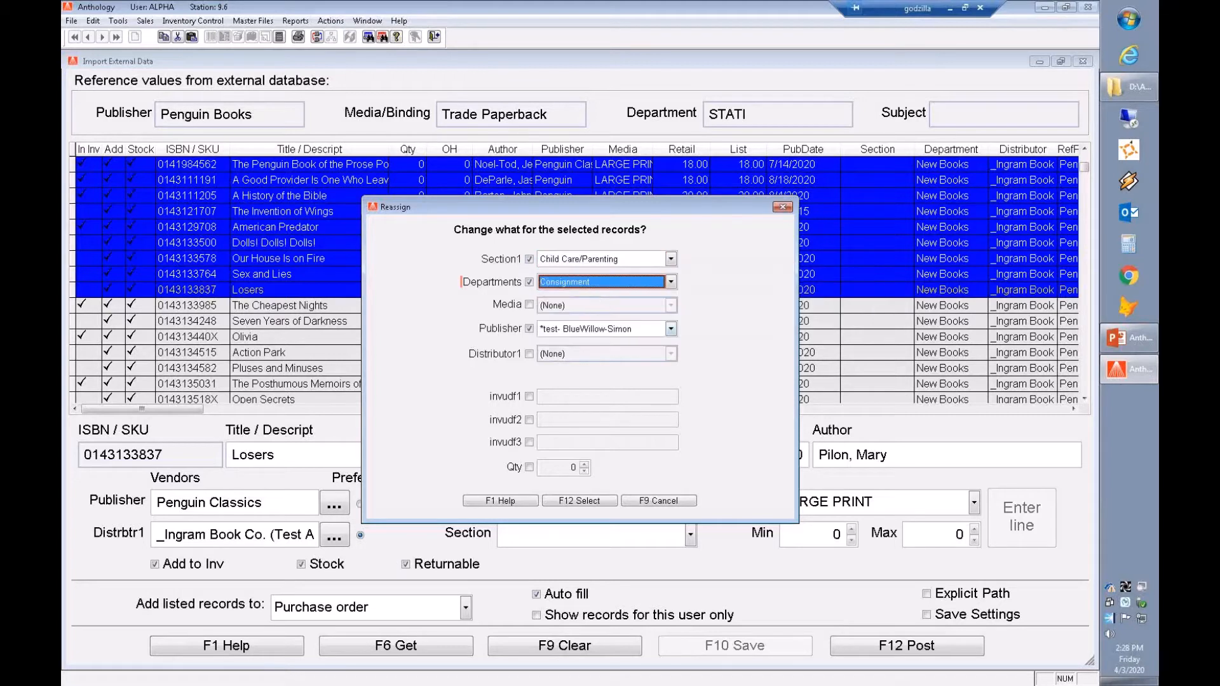
- Apply the reassignment to all selected records, including those already in inventory, and clear the row selection
left_click(605, 502)
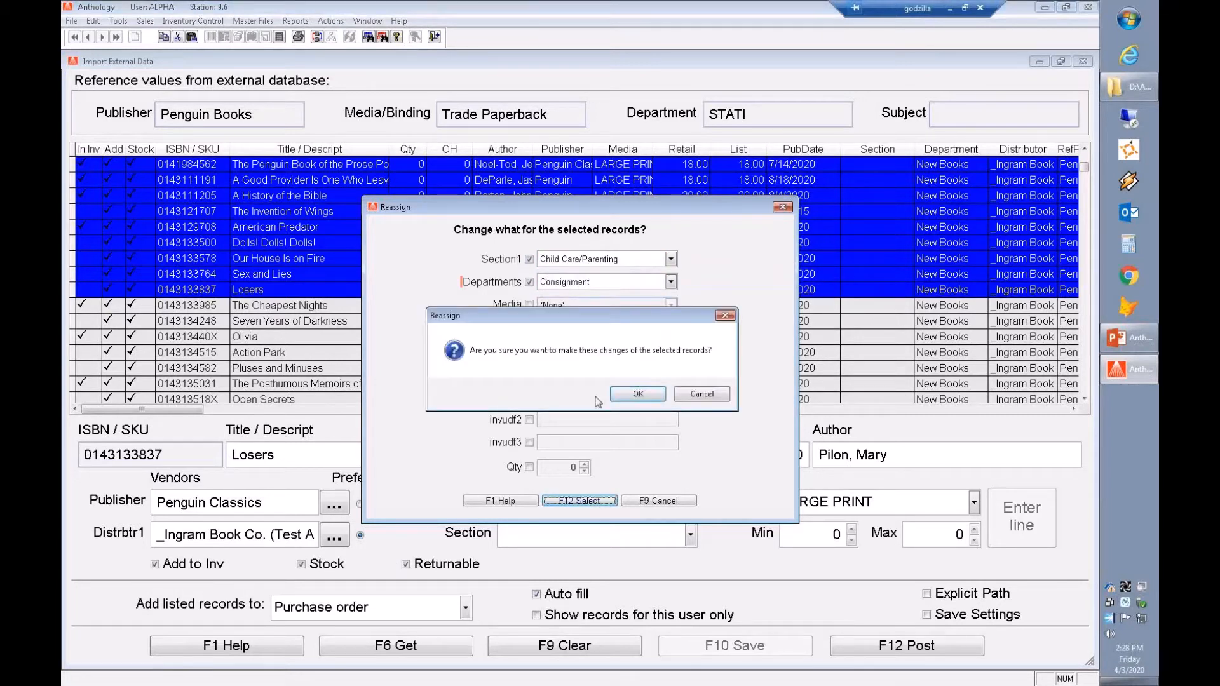
left_click(639, 394)
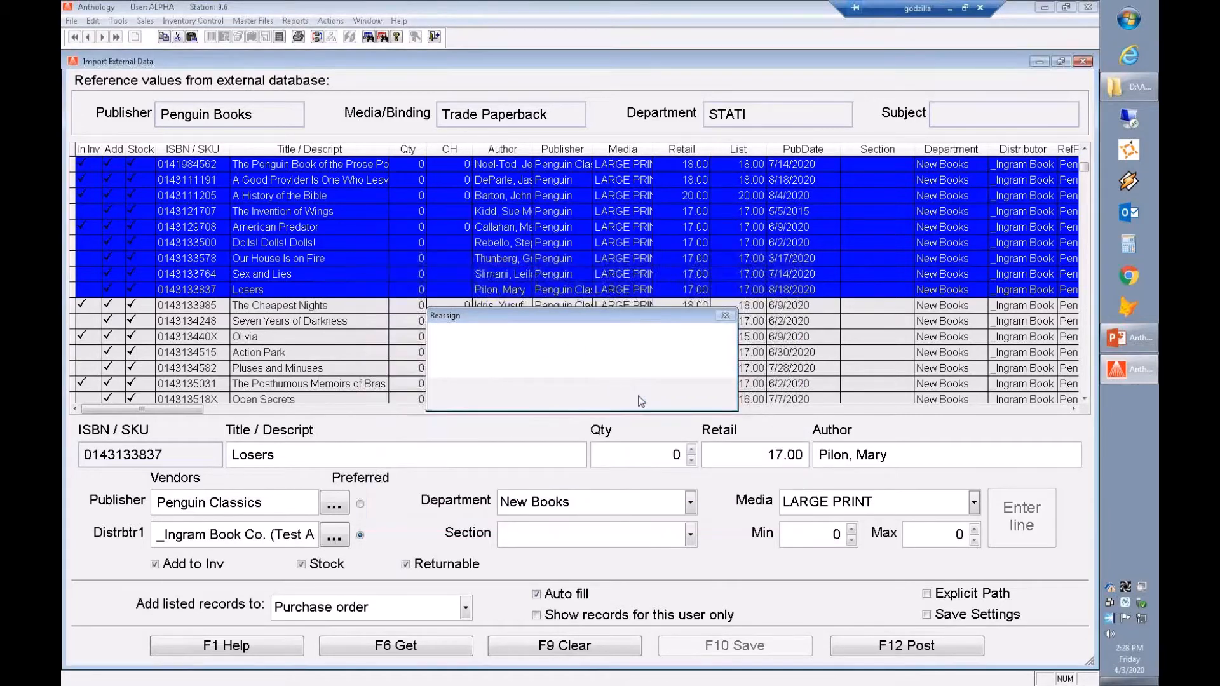
left_click_drag(547, 321, 527, 310)
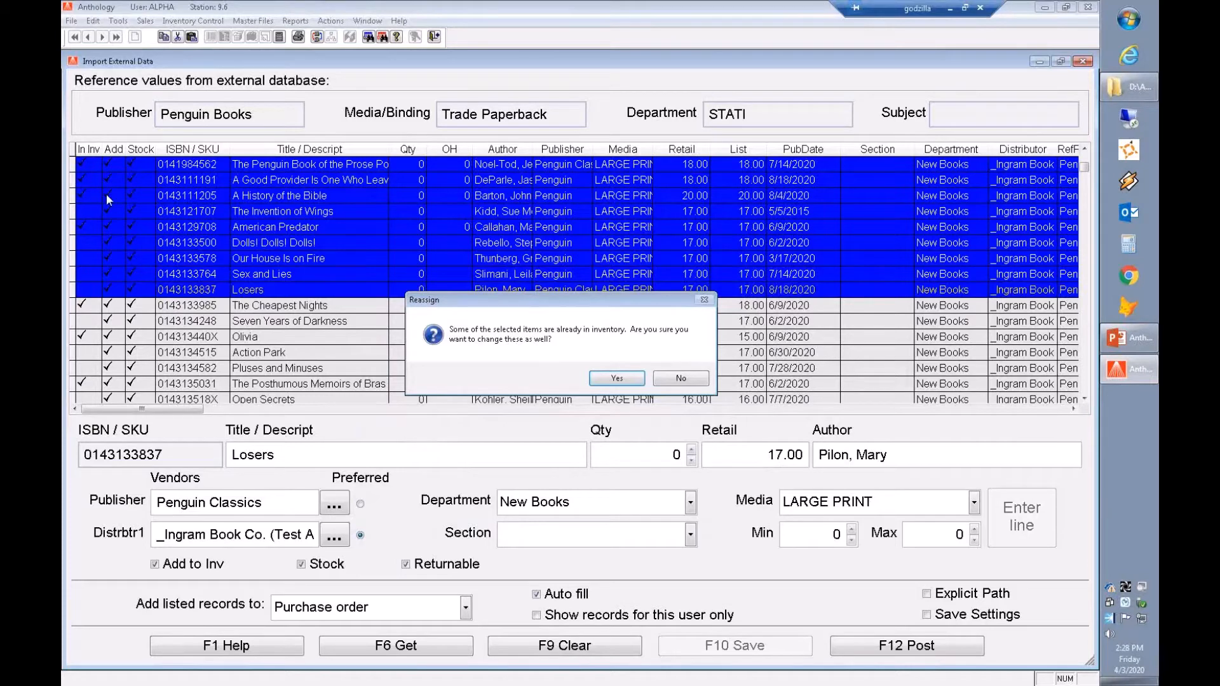
left_click(616, 378)
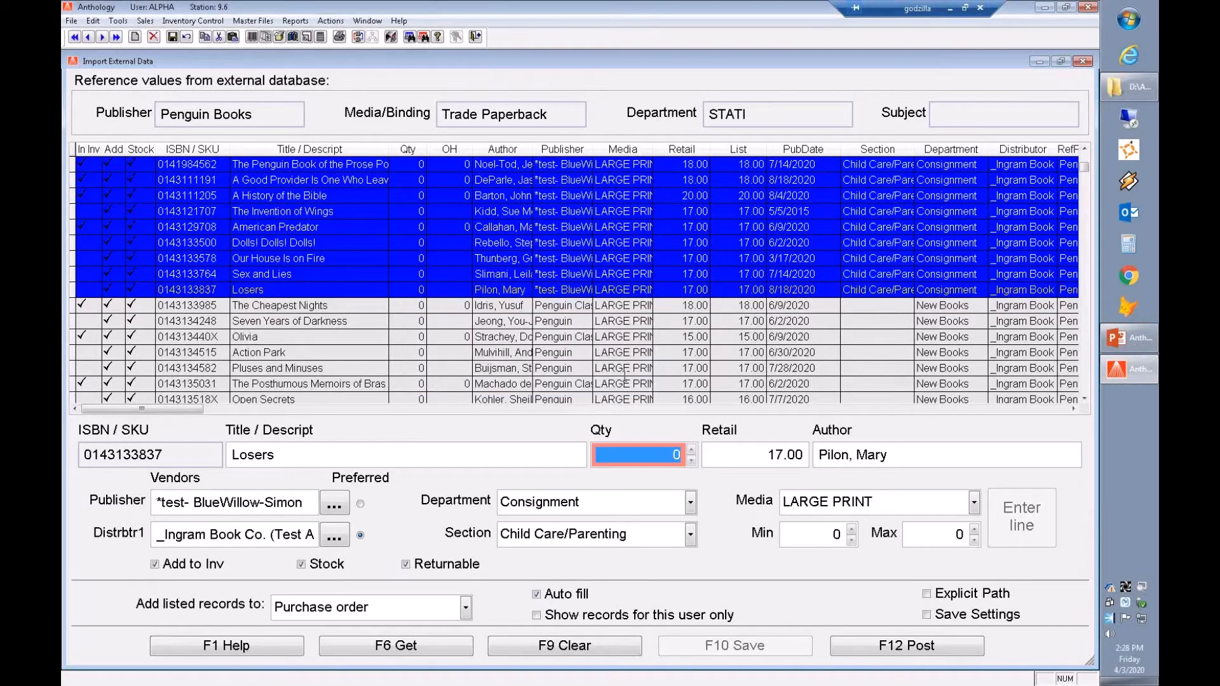
left_click(902, 215)
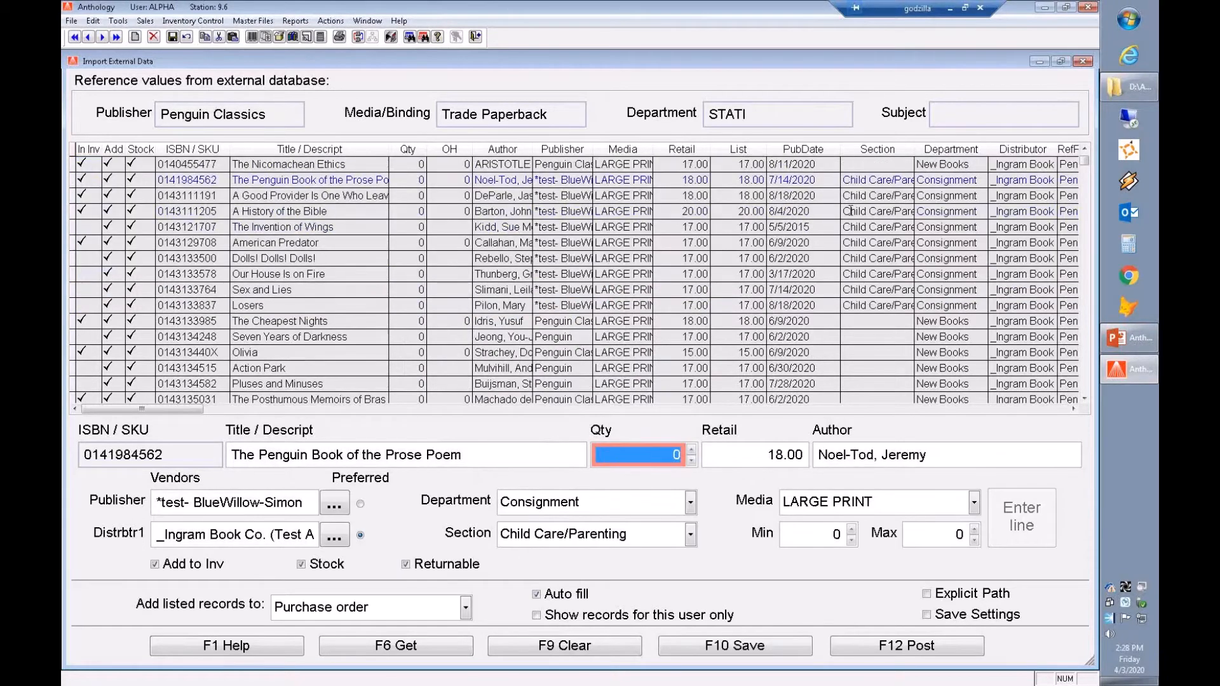
- Check the reassigned values for A History of the Bible, then close the external data import and save the changes
left_click(78, 212)
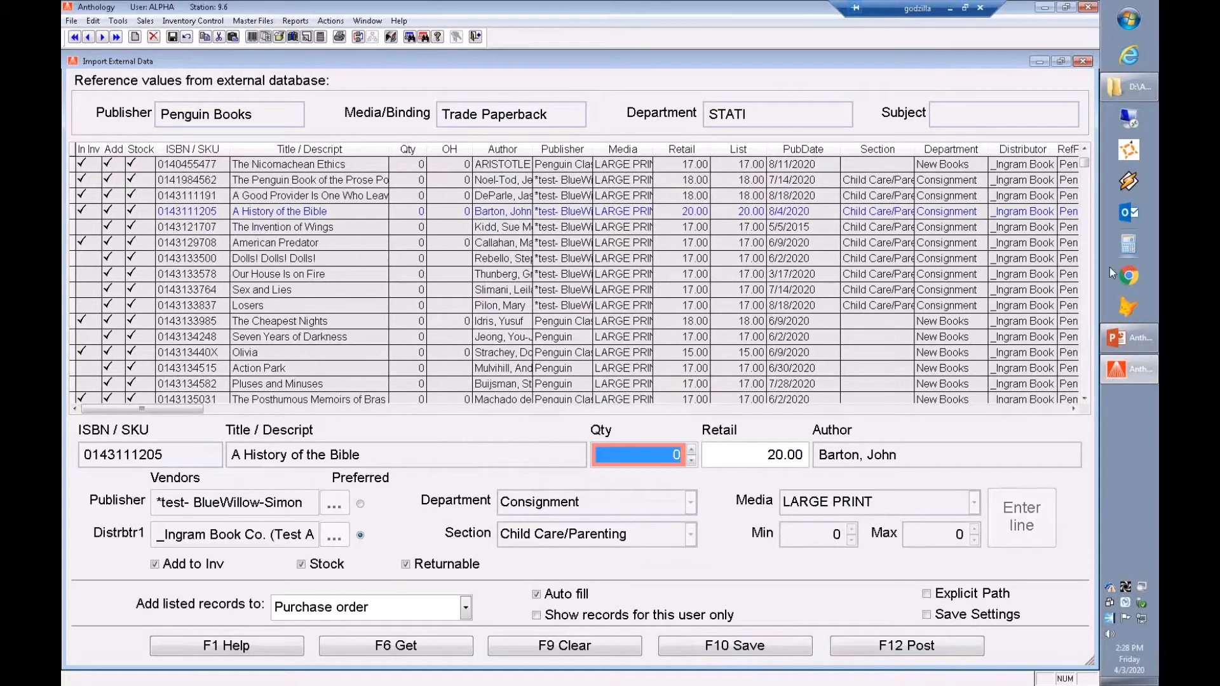
left_click(1136, 340)
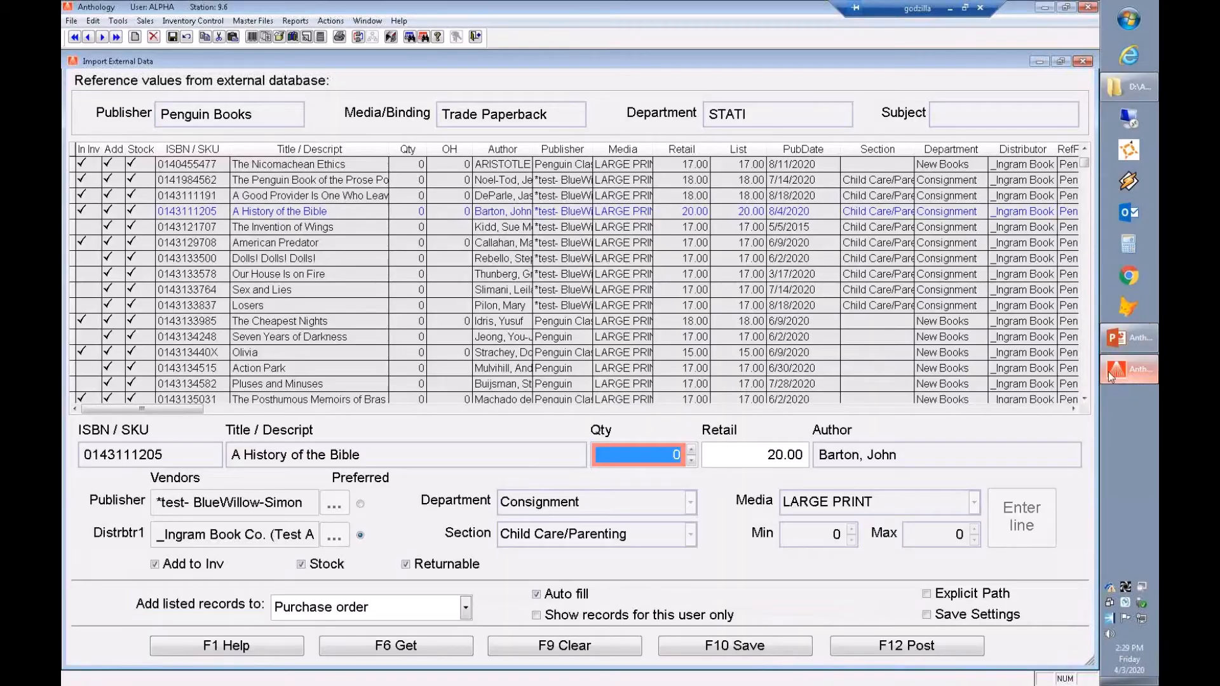
left_click(1129, 369)
left_click(1083, 61)
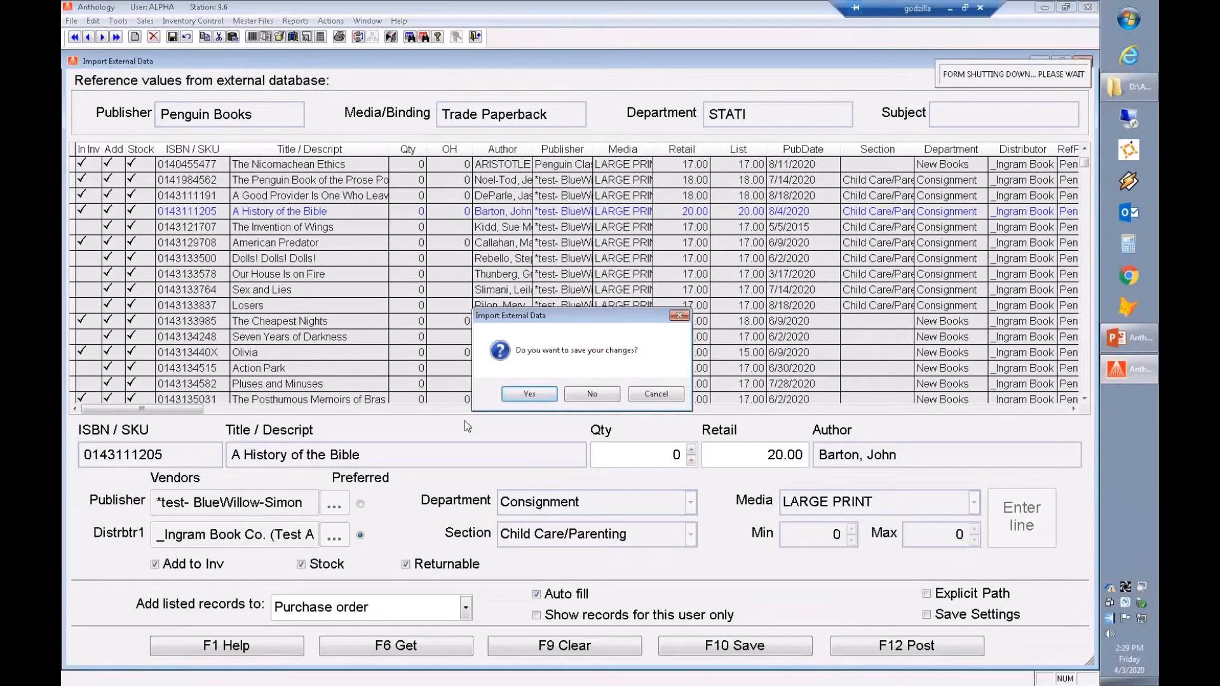
left_click(531, 395)
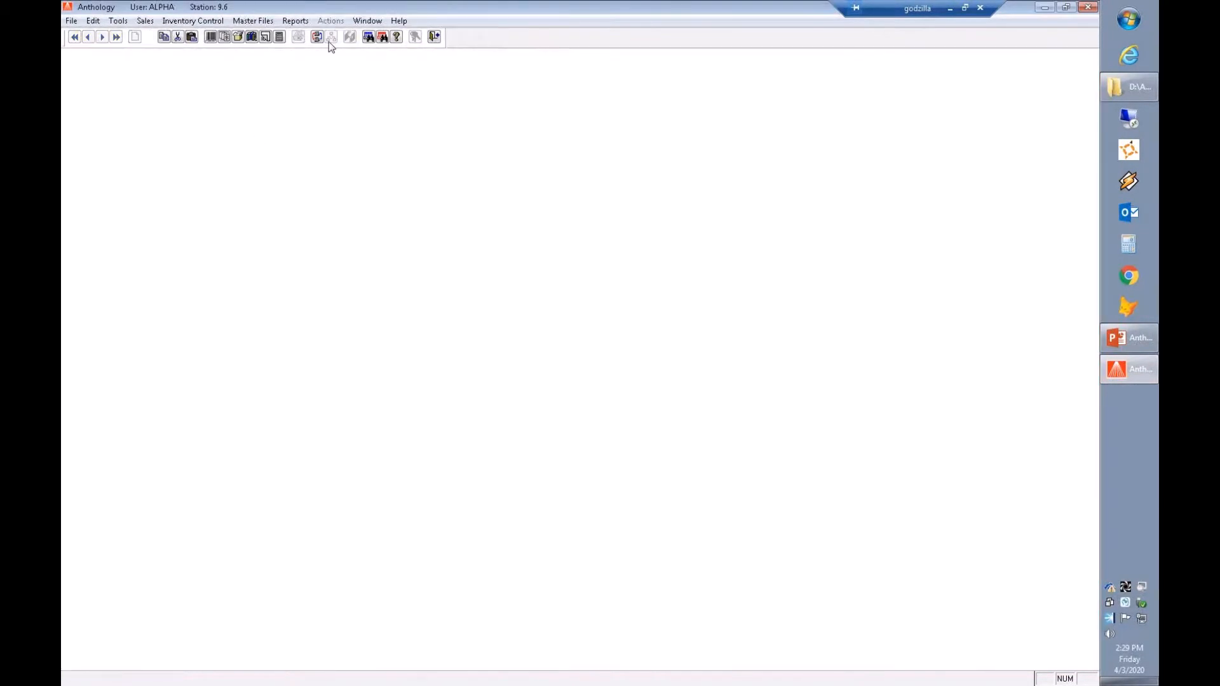
- Open the Business Center report and examine its overview figures for inventory, purchase orders, receiving and returns
left_click(299, 22)
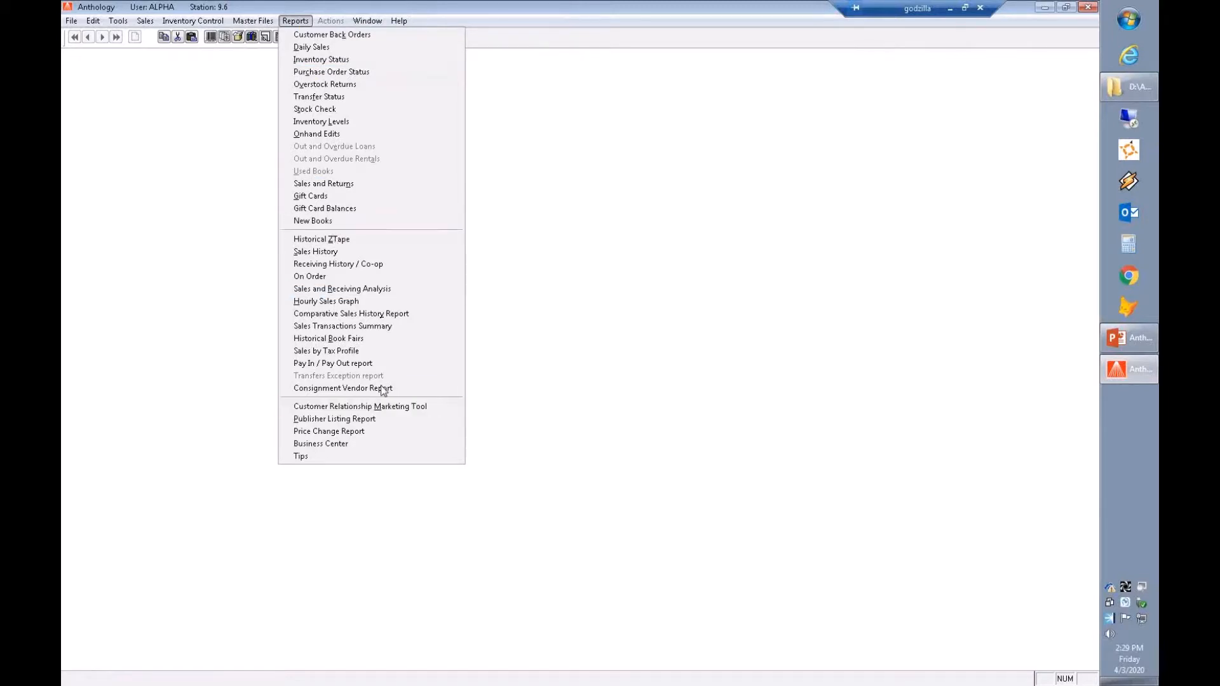
left_click(375, 443)
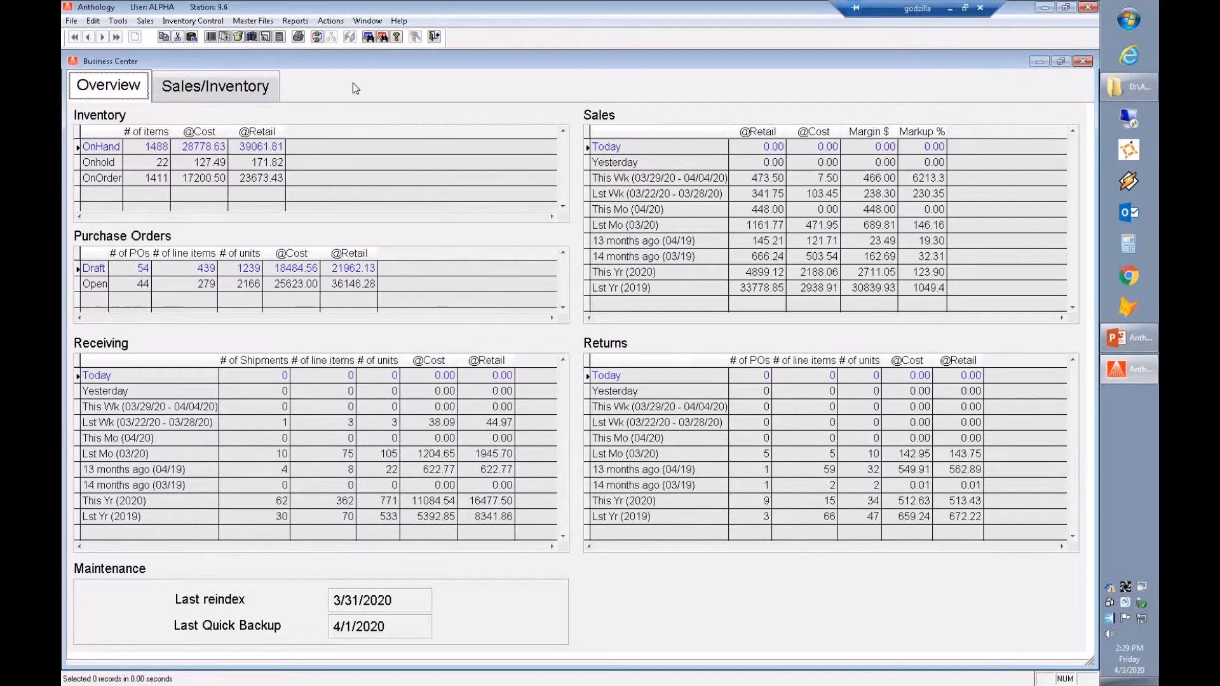
left_click(144, 164)
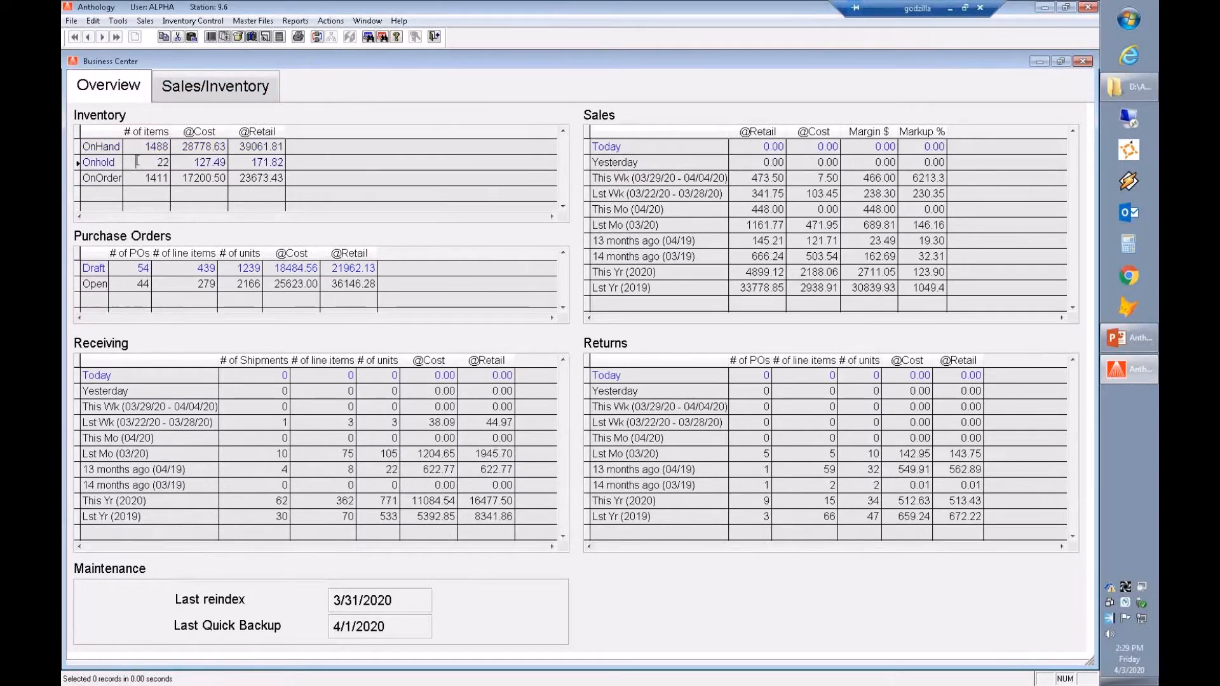
left_click(148, 178)
left_click(173, 286)
left_click(166, 392)
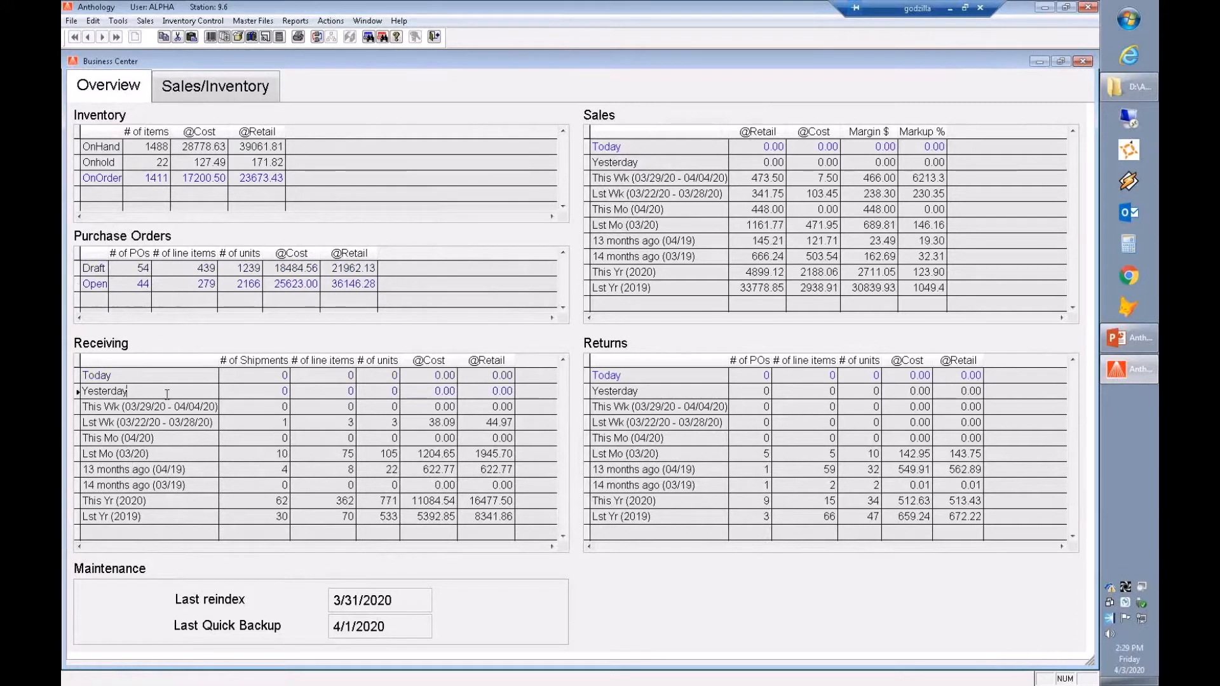
left_click(168, 408)
left_click(173, 423)
left_click(161, 437)
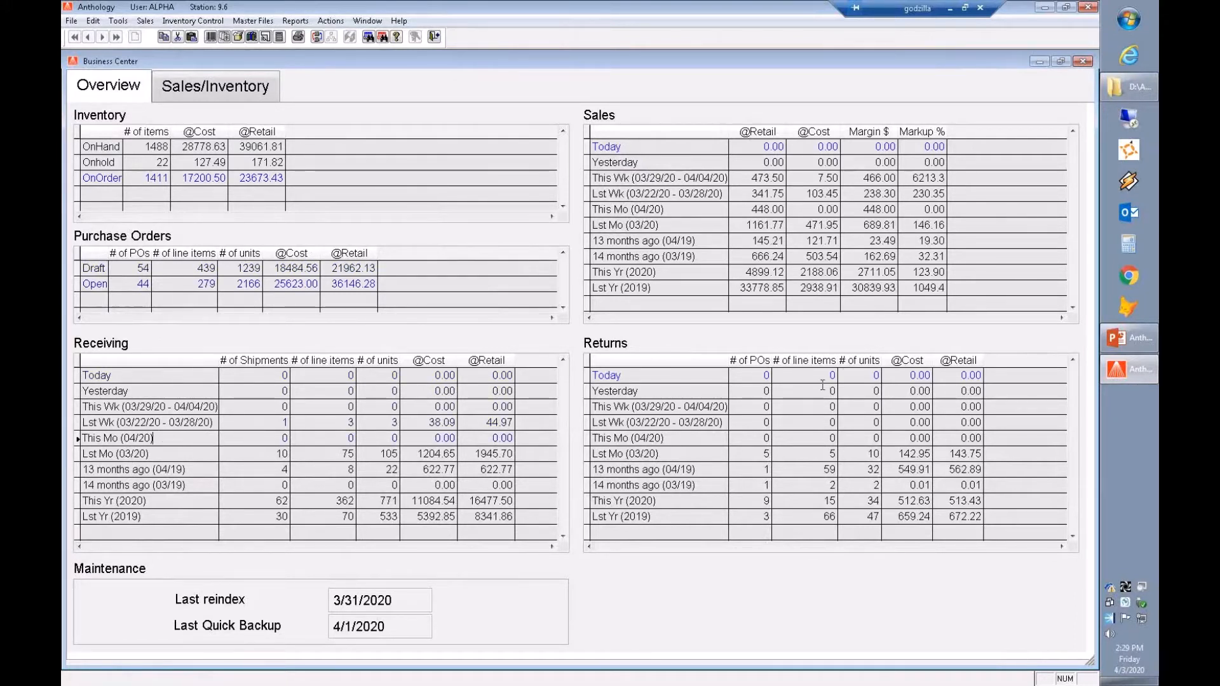
left_click(657, 454)
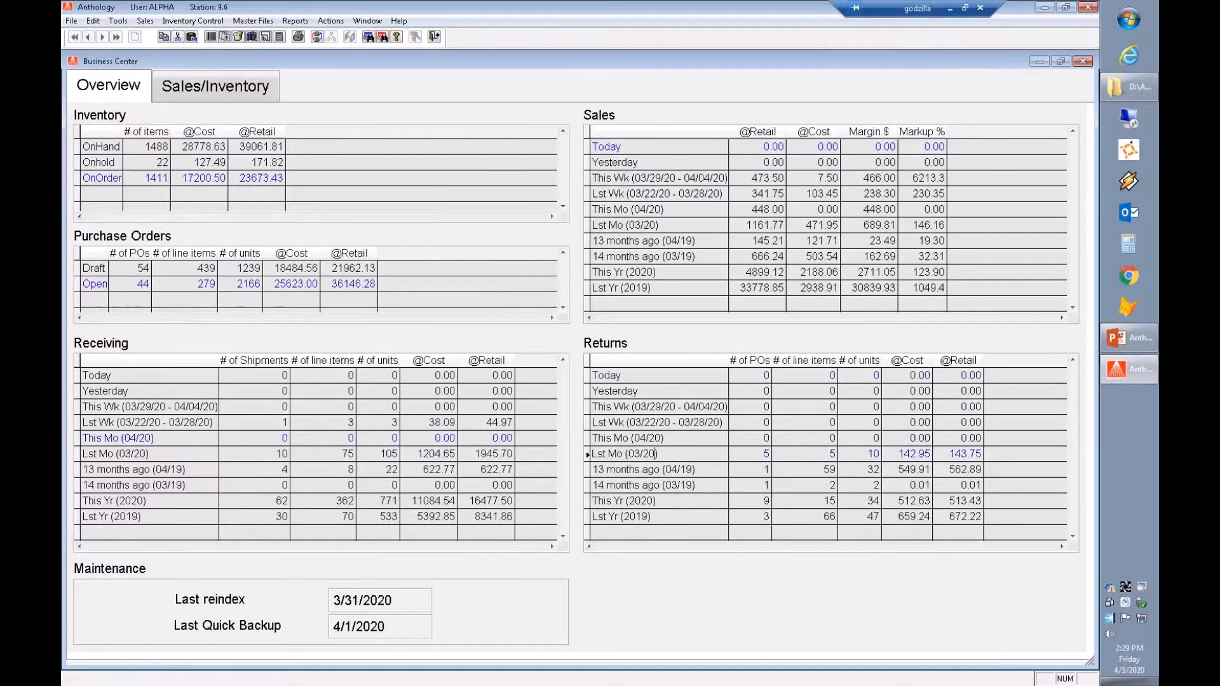
- Show the Business Center's sales and inventory analysis and set its From date to 9/1/2019
left_click(201, 90)
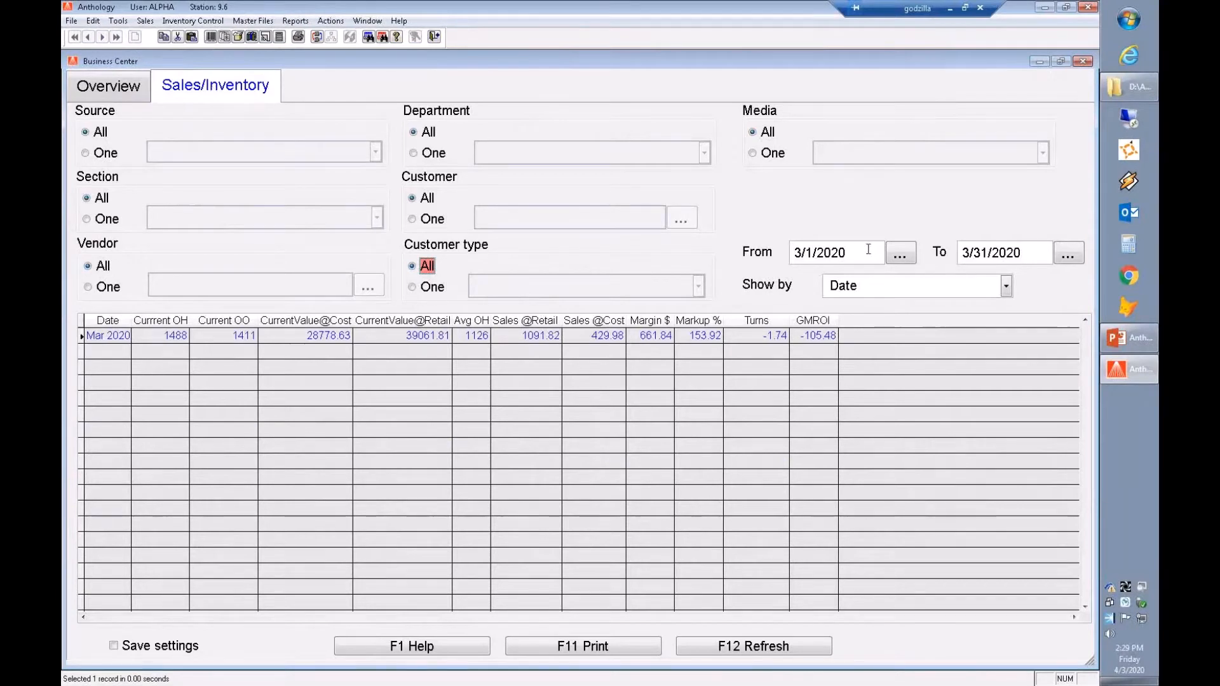
left_click(901, 255)
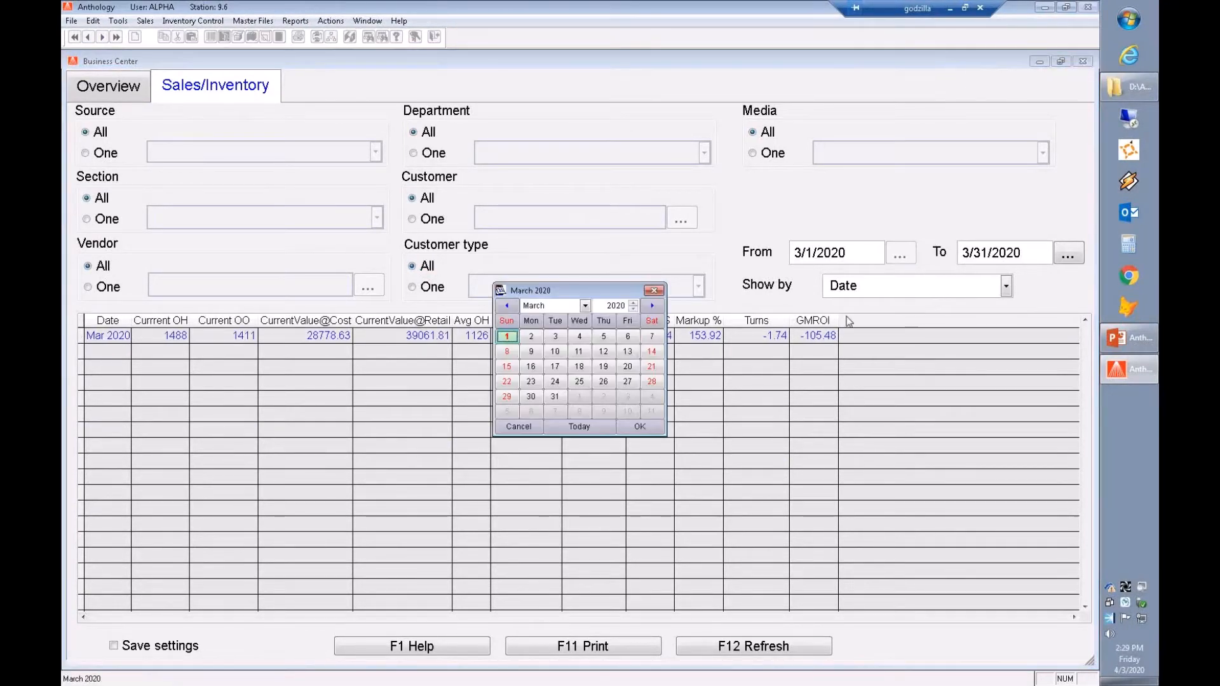
left_click(509, 307)
left_click(508, 307)
left_click(508, 307)
left_click(509, 307)
left_click(508, 307)
left_click(509, 306)
left_click(642, 428)
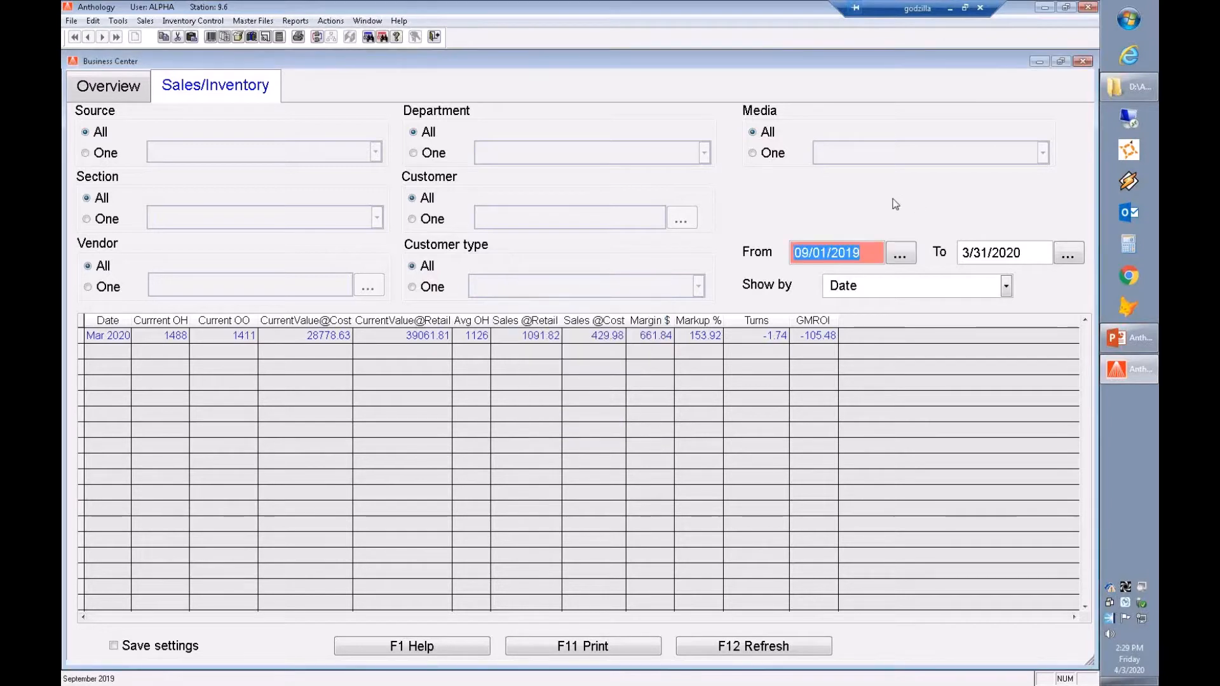
- Group the sales and inventory results by Departments, refresh them and look through the department rows
left_click(1007, 288)
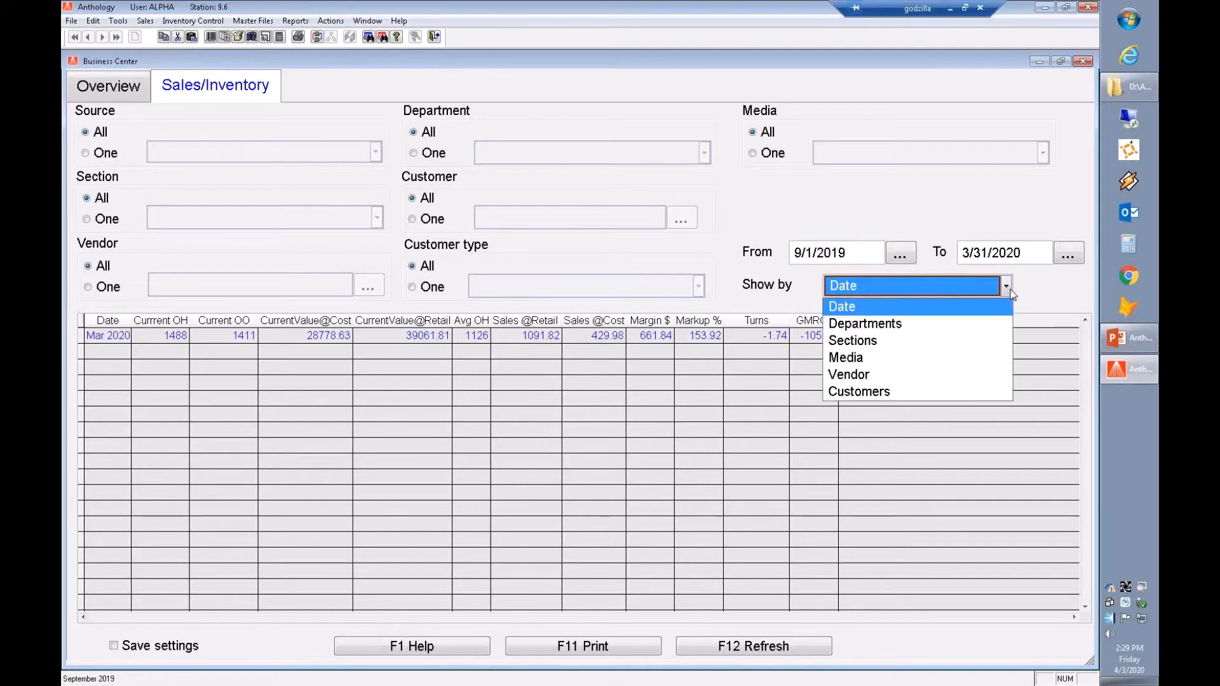
left_click(856, 323)
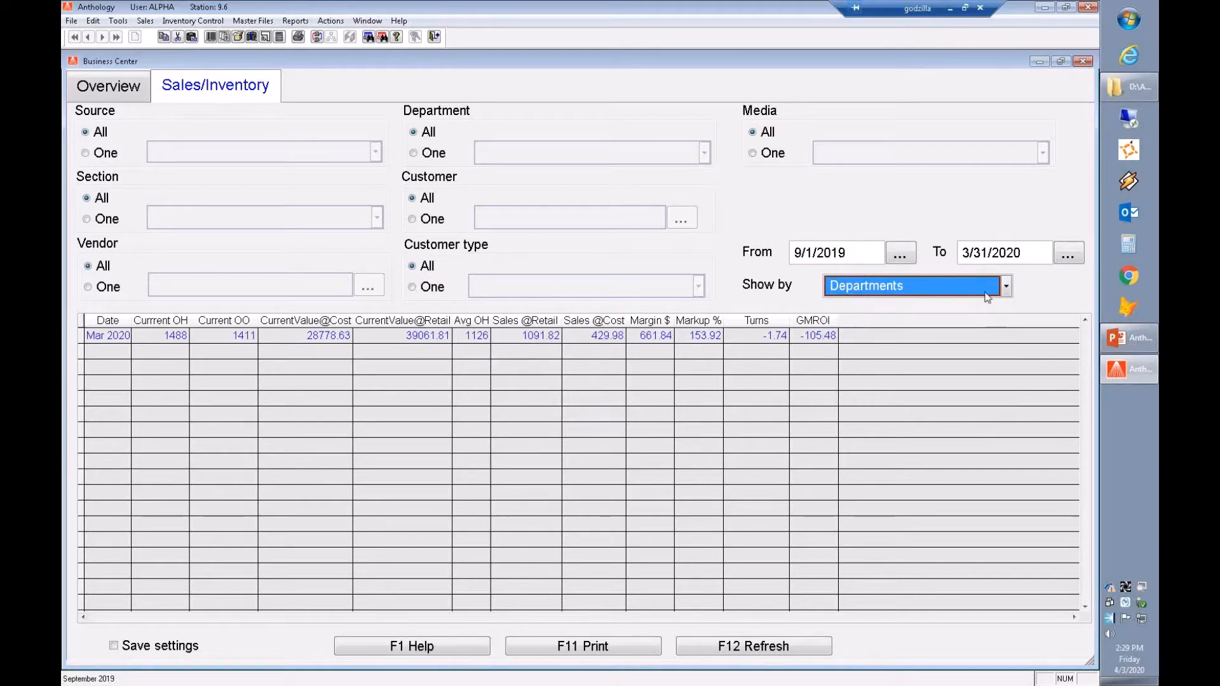
left_click(786, 648)
left_click(118, 571)
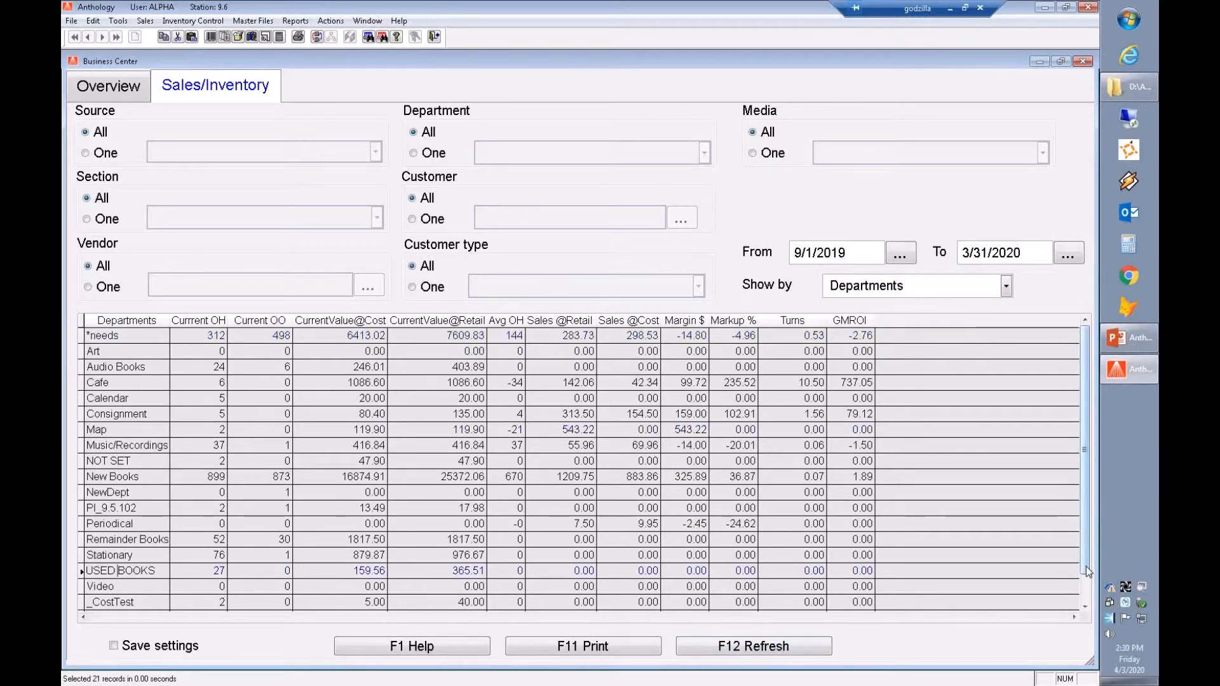
left_click(1007, 287)
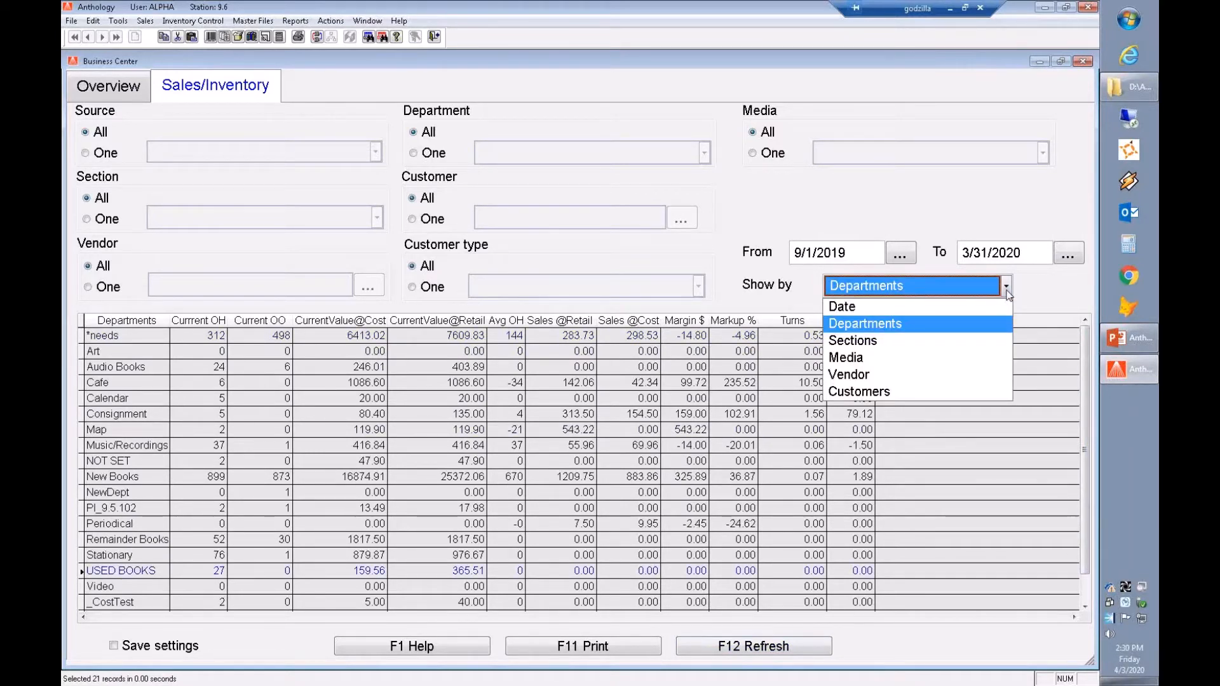
left_click(880, 392)
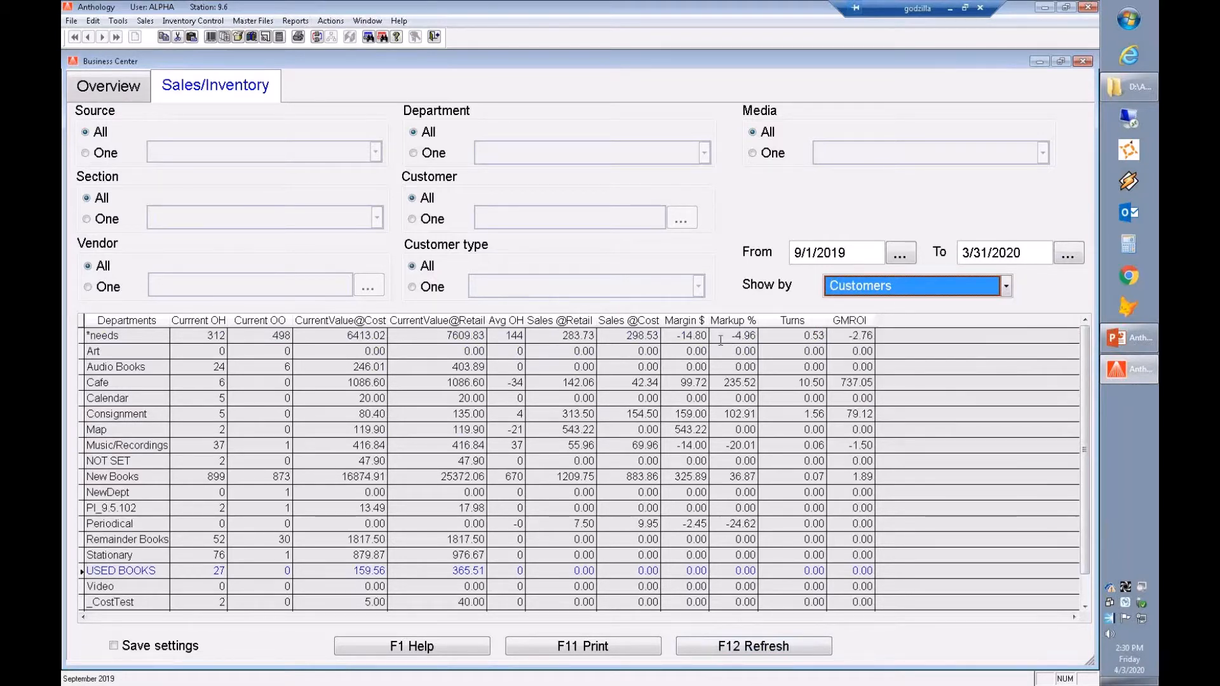
left_click(774, 649)
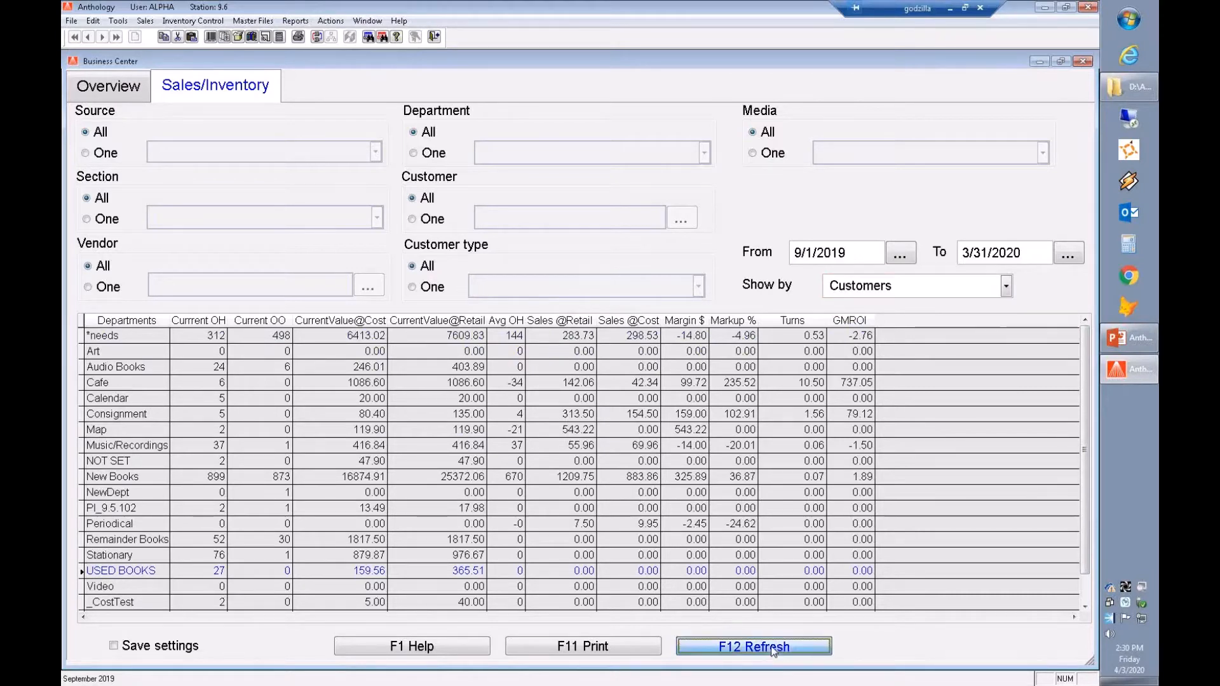
left_click(204, 431)
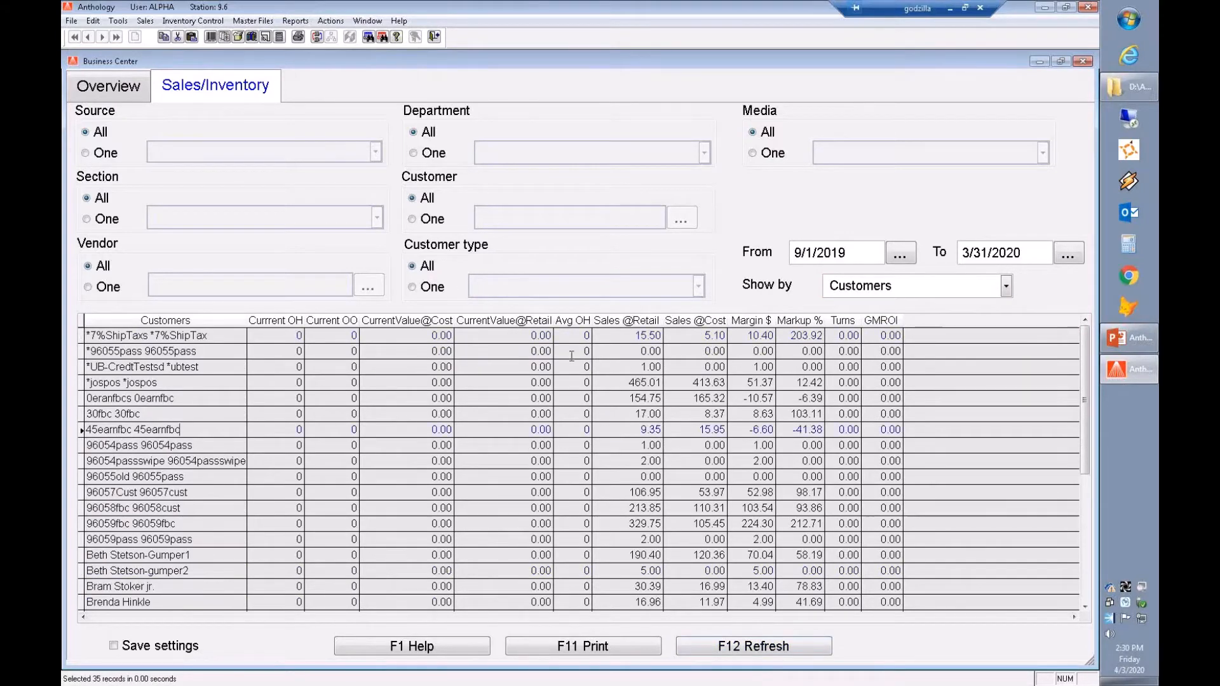
left_click(141, 383)
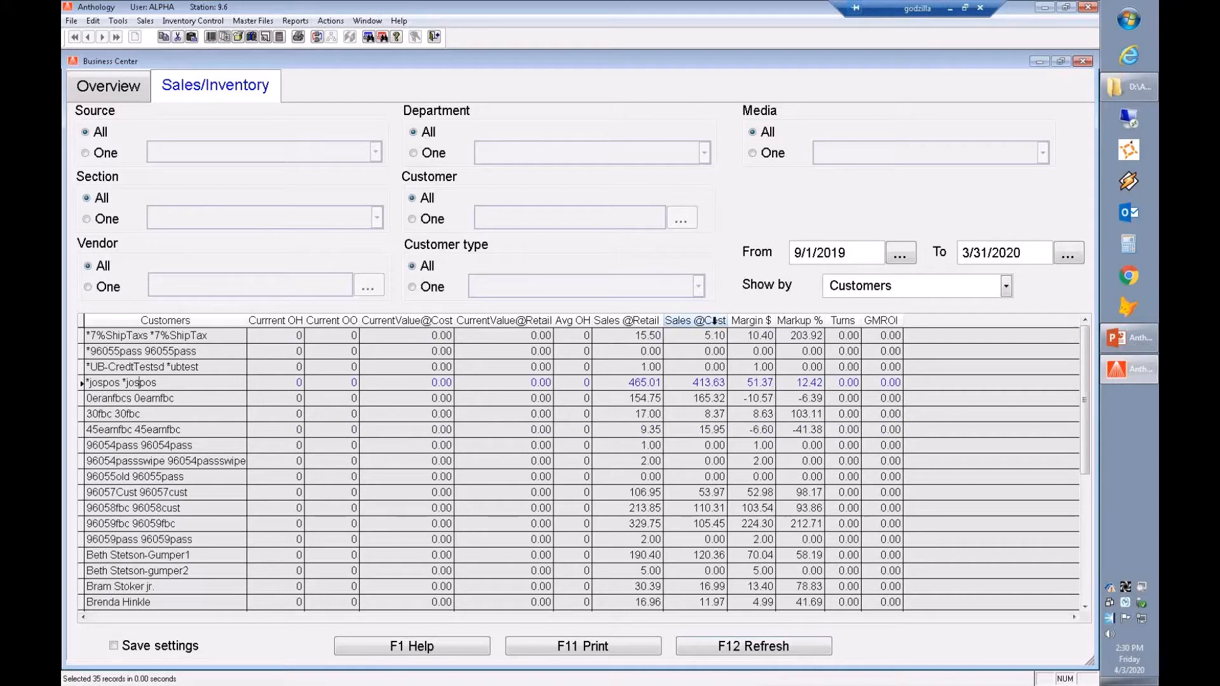
left_click(642, 383)
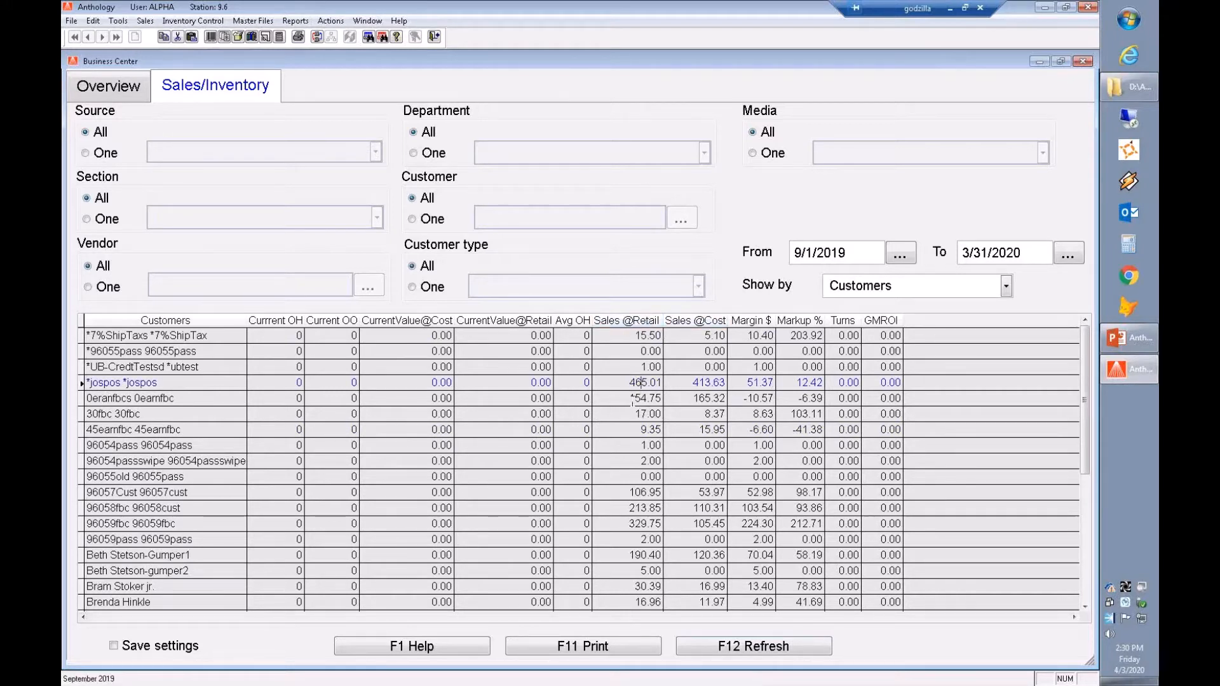
left_click(632, 398)
left_click(649, 384)
- Move the Current OH column after Current OO in the customer results and sort the rows by Current OH
left_click(279, 350)
left_click_drag(280, 319, 334, 319)
left_click(279, 321)
left_click(334, 321)
left_click(343, 382)
left_click(292, 367)
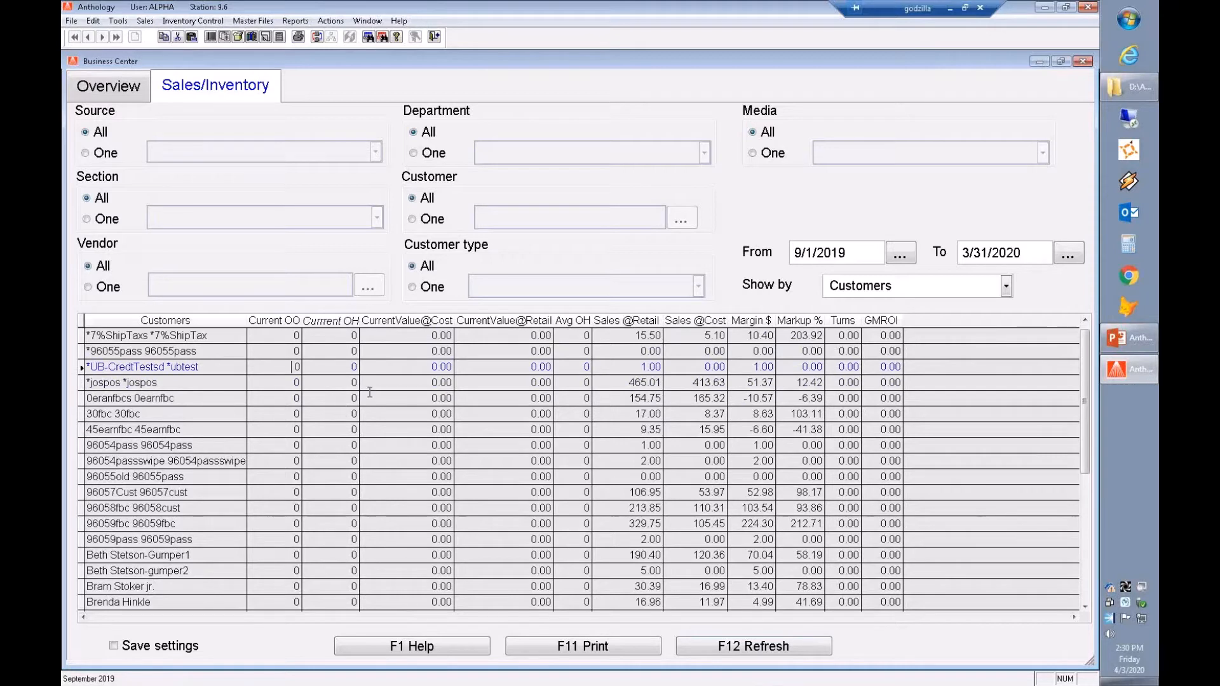
left_click(610, 321)
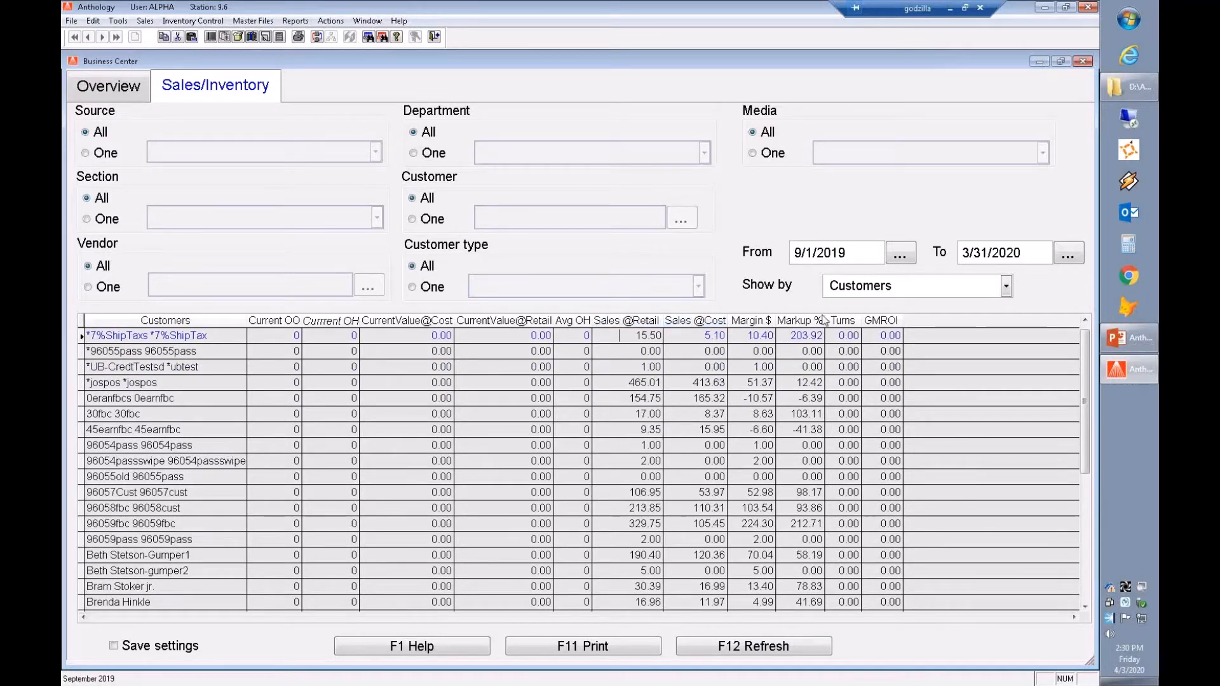
left_click(171, 446)
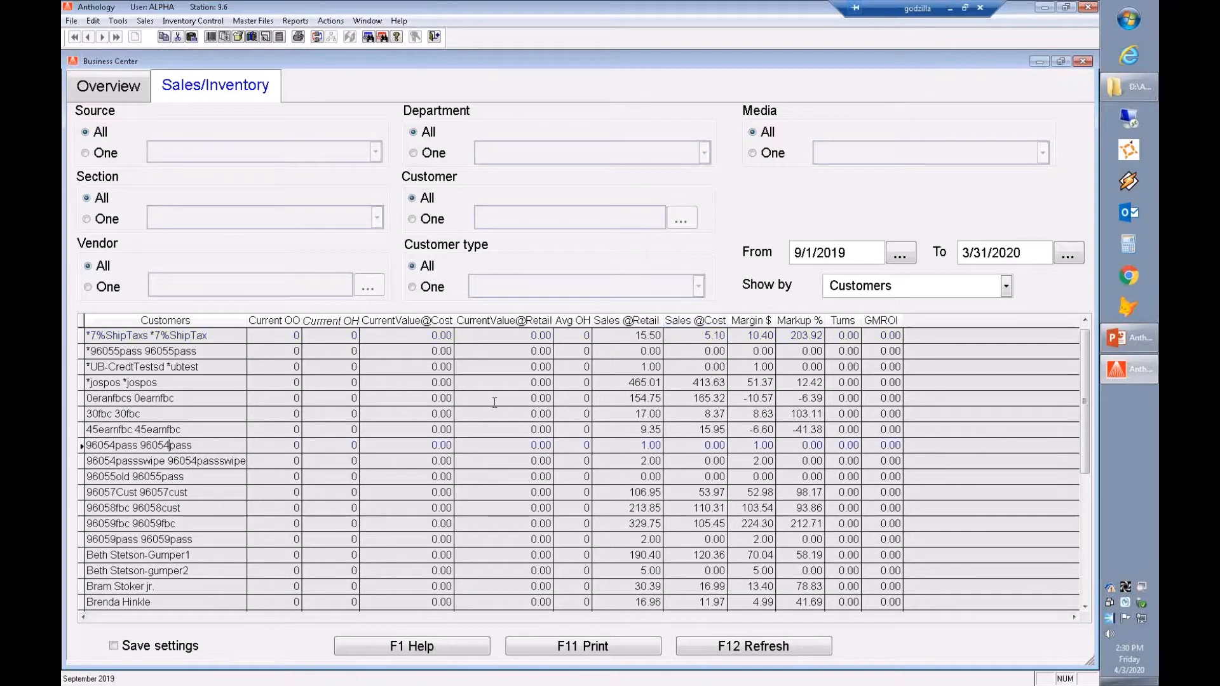
left_click(635, 322)
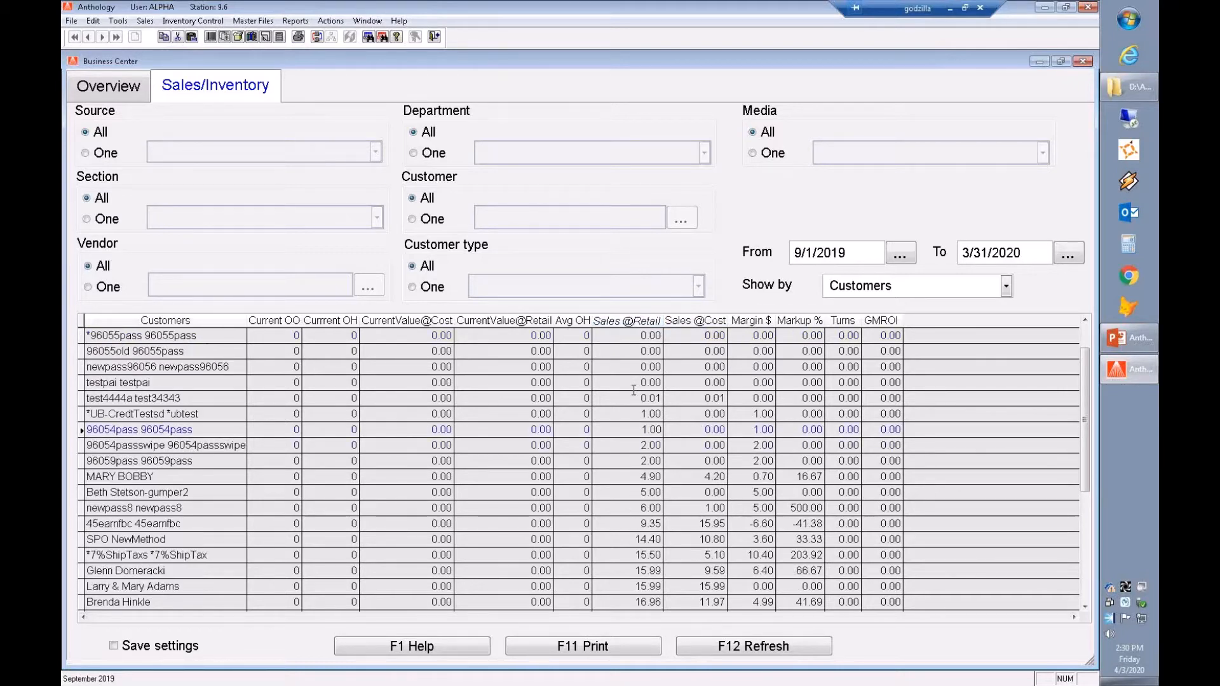
left_click(643, 321)
left_click(642, 413)
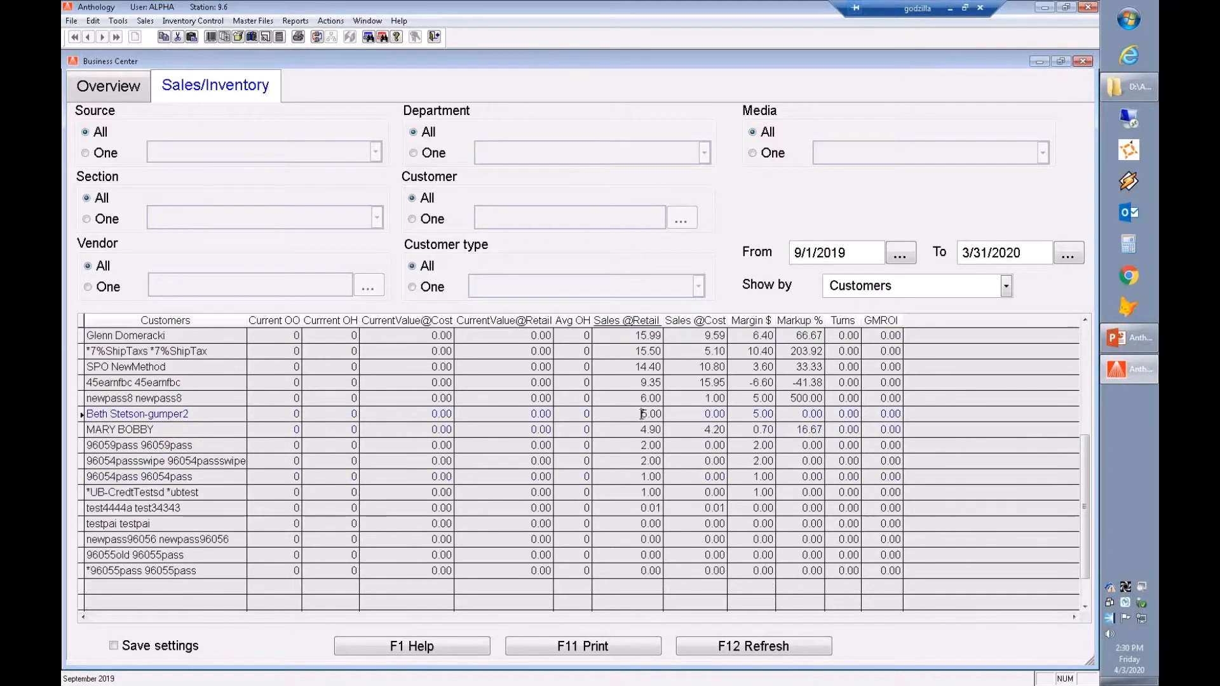
key("ctrl+Home")
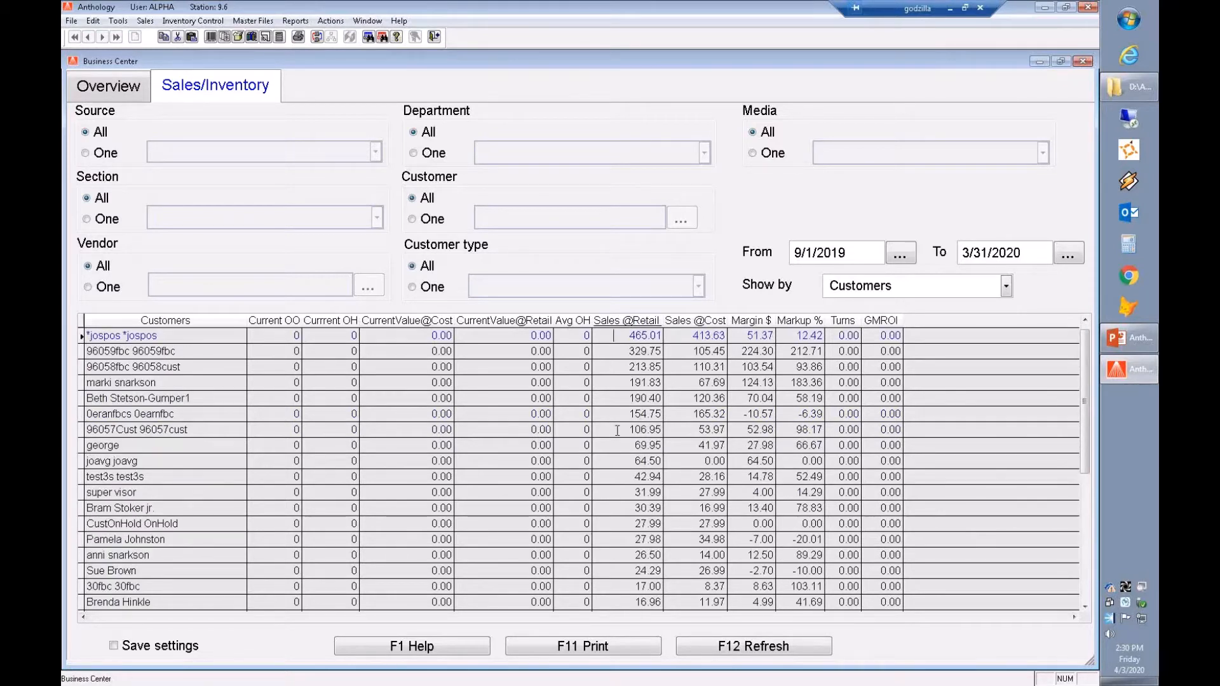
left_click(632, 351)
left_click(613, 368)
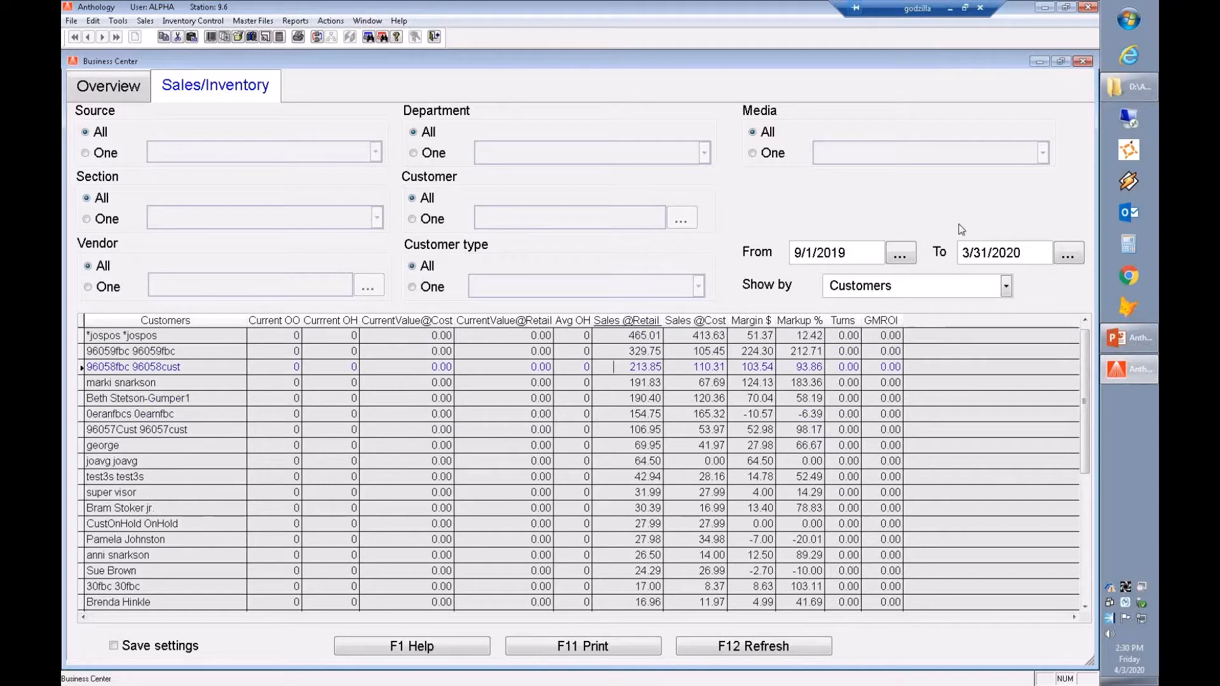
- Close the Business Center and check the feature list on the PowerPoint slide before returning to Anthology
left_click(1087, 61)
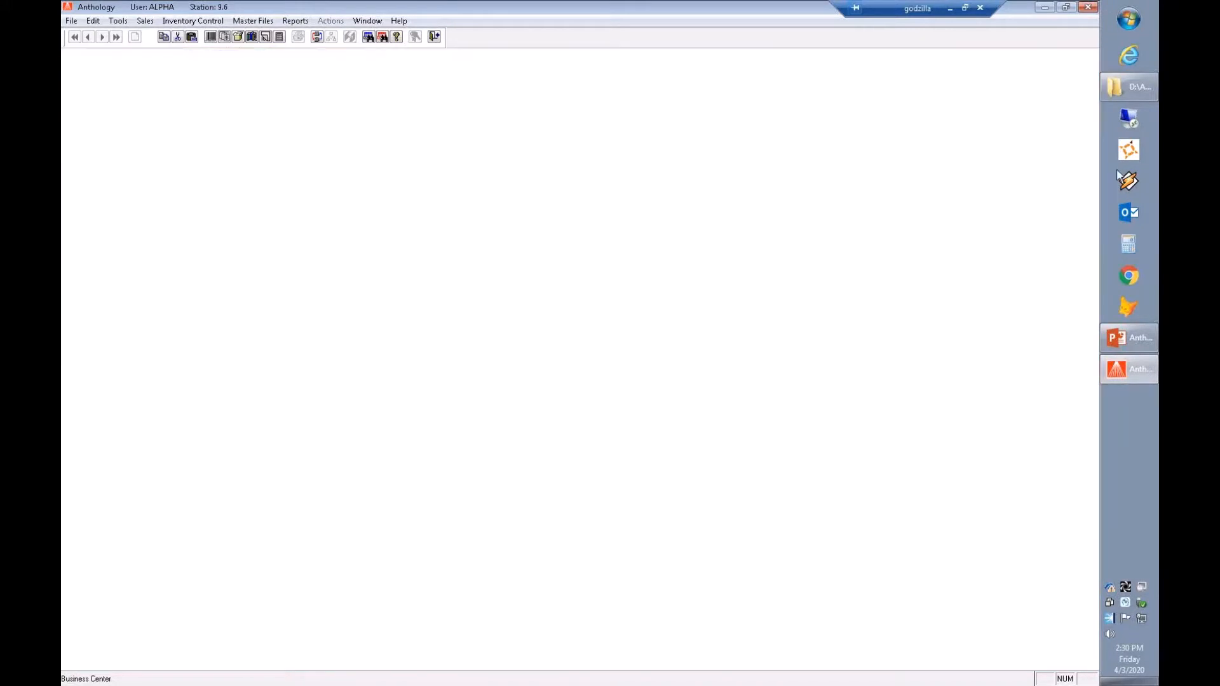
left_click(1113, 341)
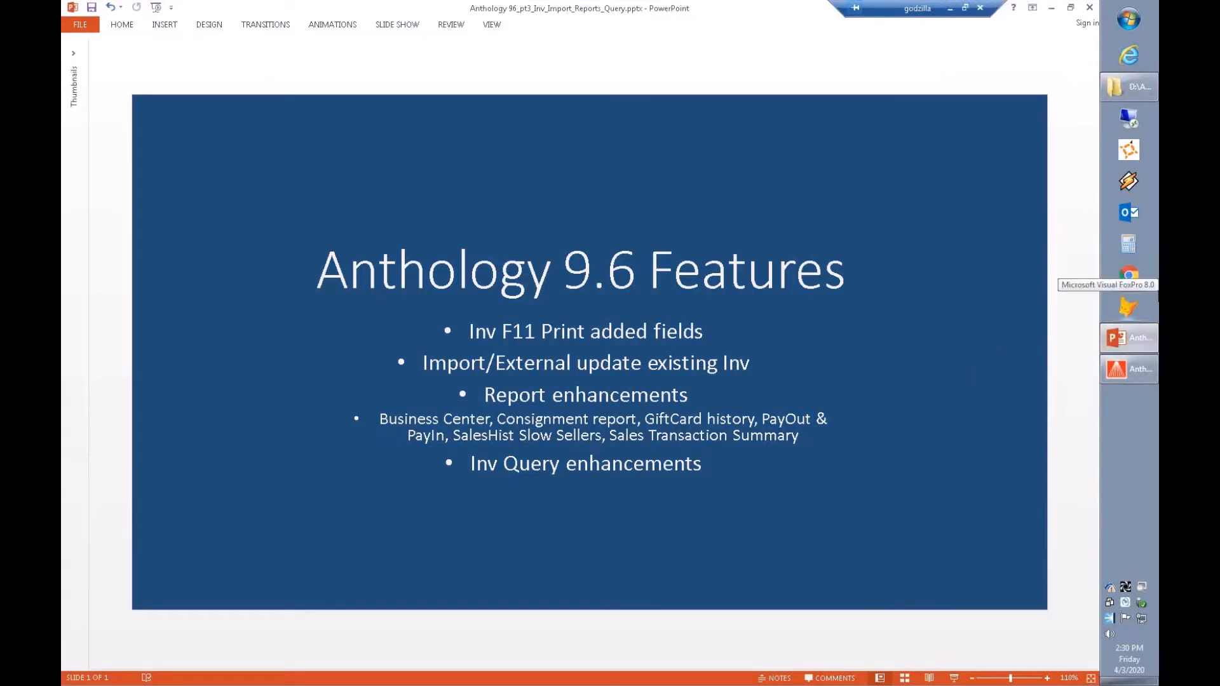
left_click(1130, 367)
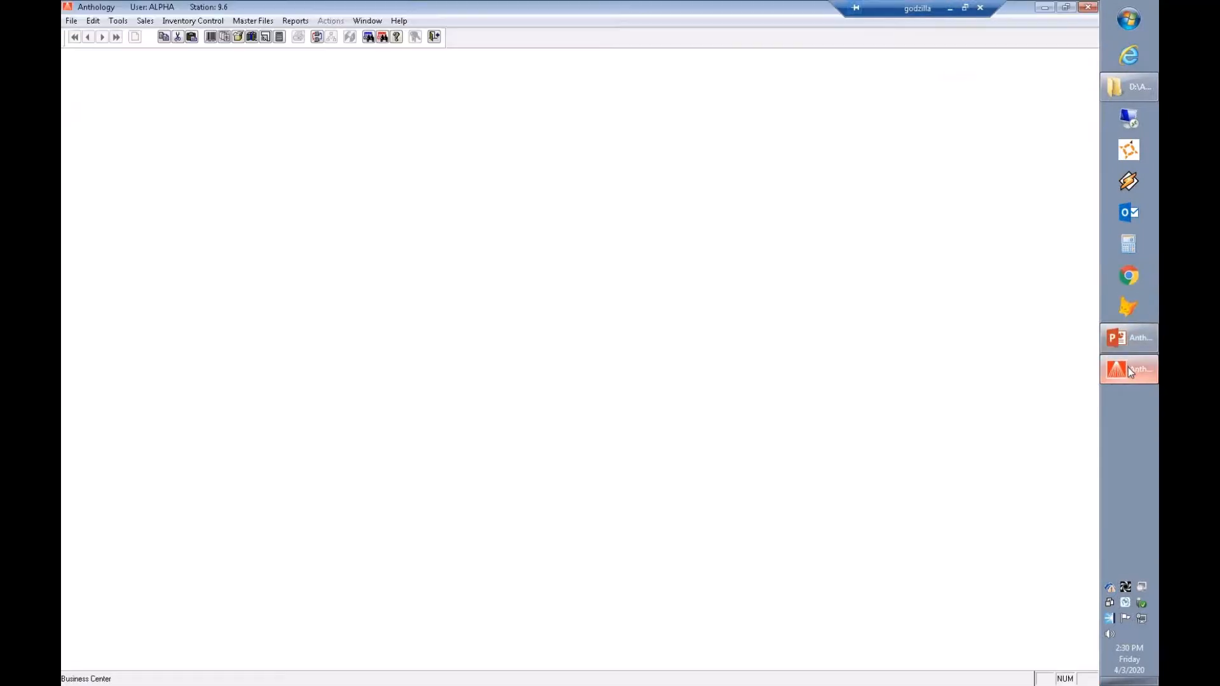
- Open the Consignment Vendor Report and set the start of its reporting period to 1/1/2020
left_click(296, 21)
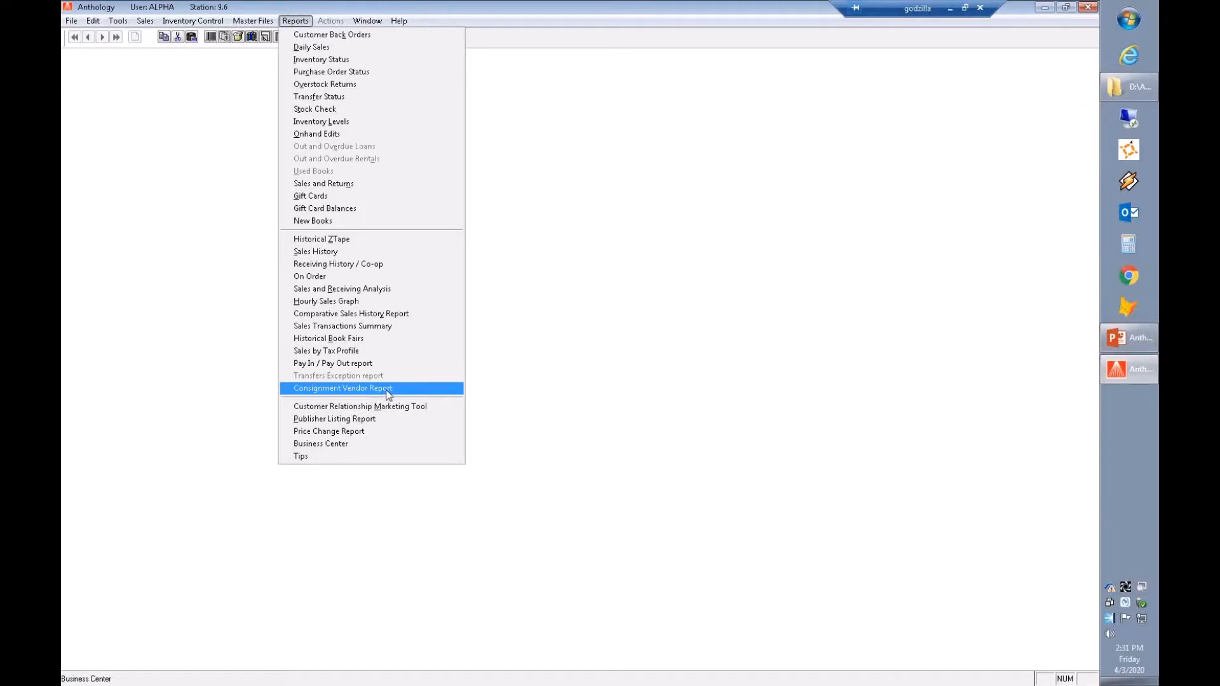
left_click(406, 390)
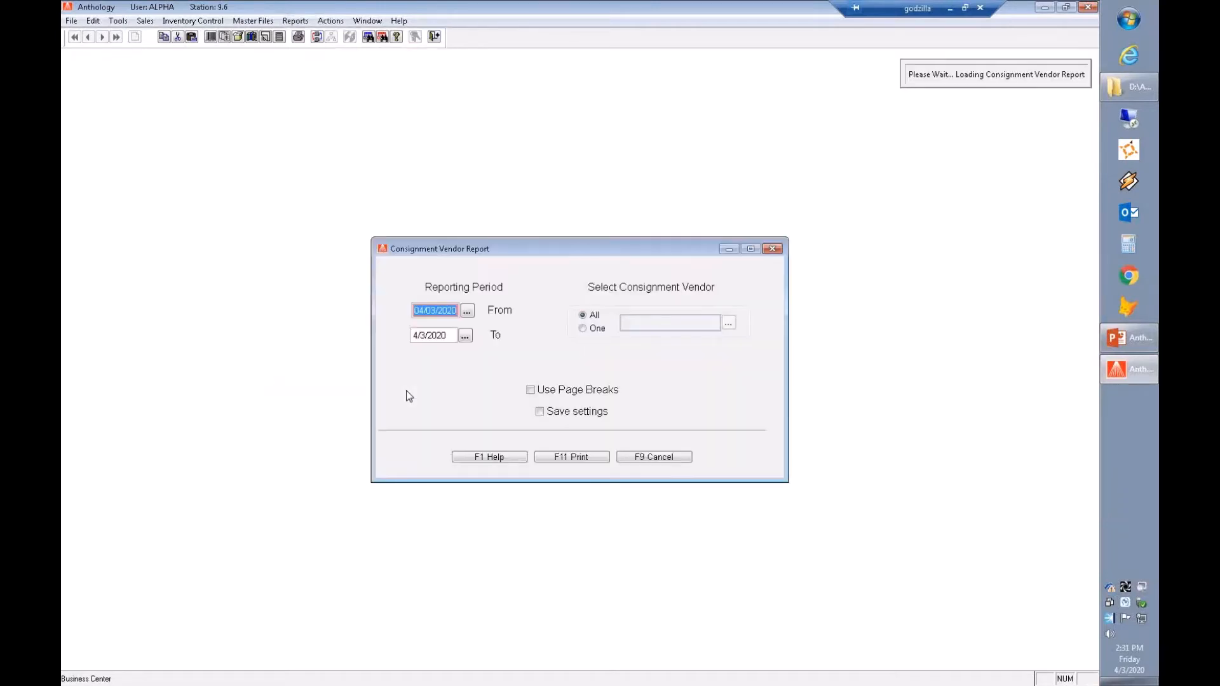
left_click(469, 312)
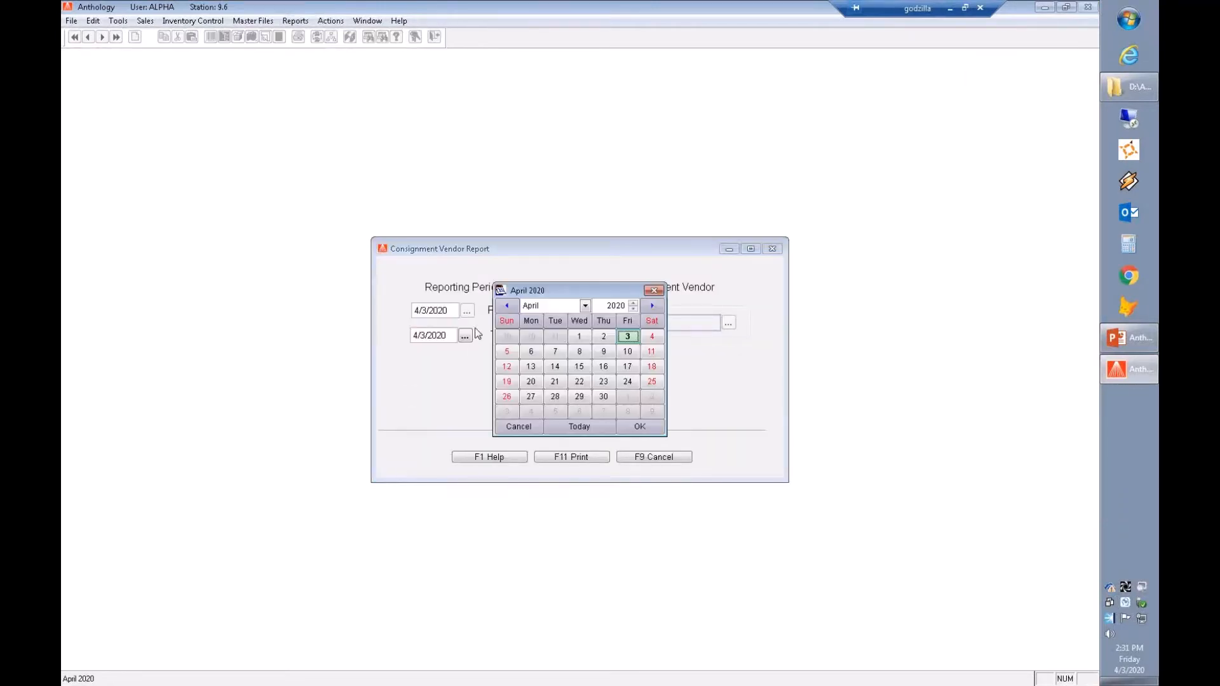
left_click(506, 307)
left_click(506, 307)
left_click(505, 307)
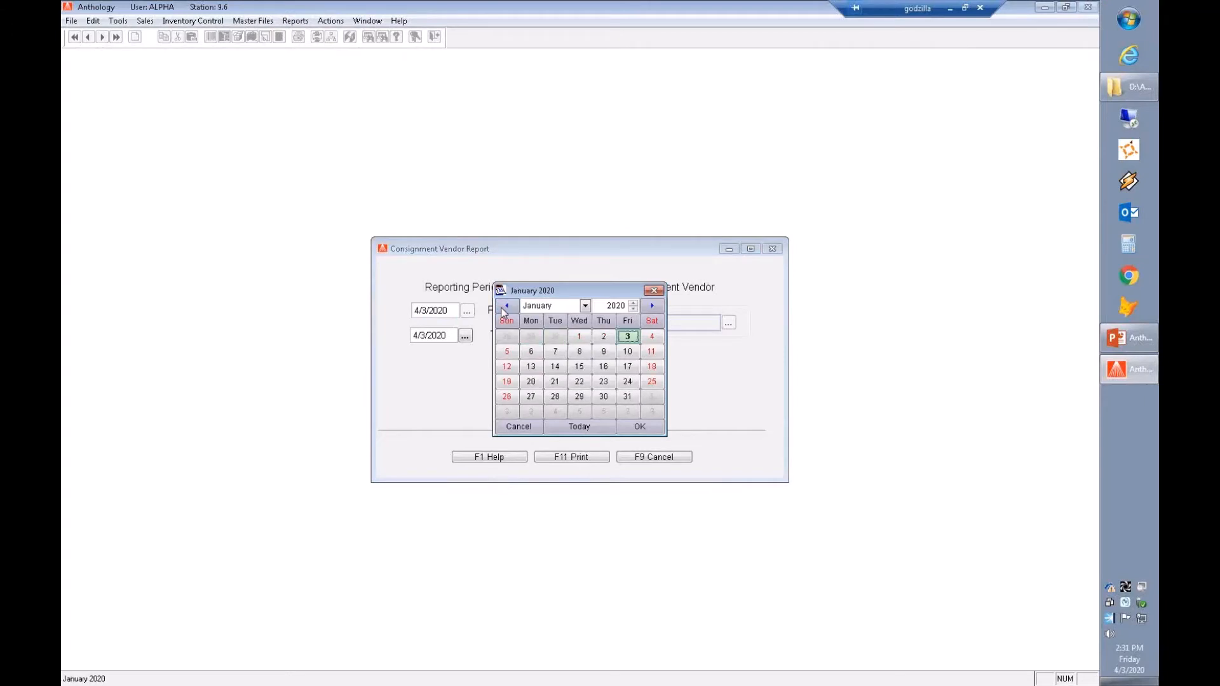
left_click(579, 337)
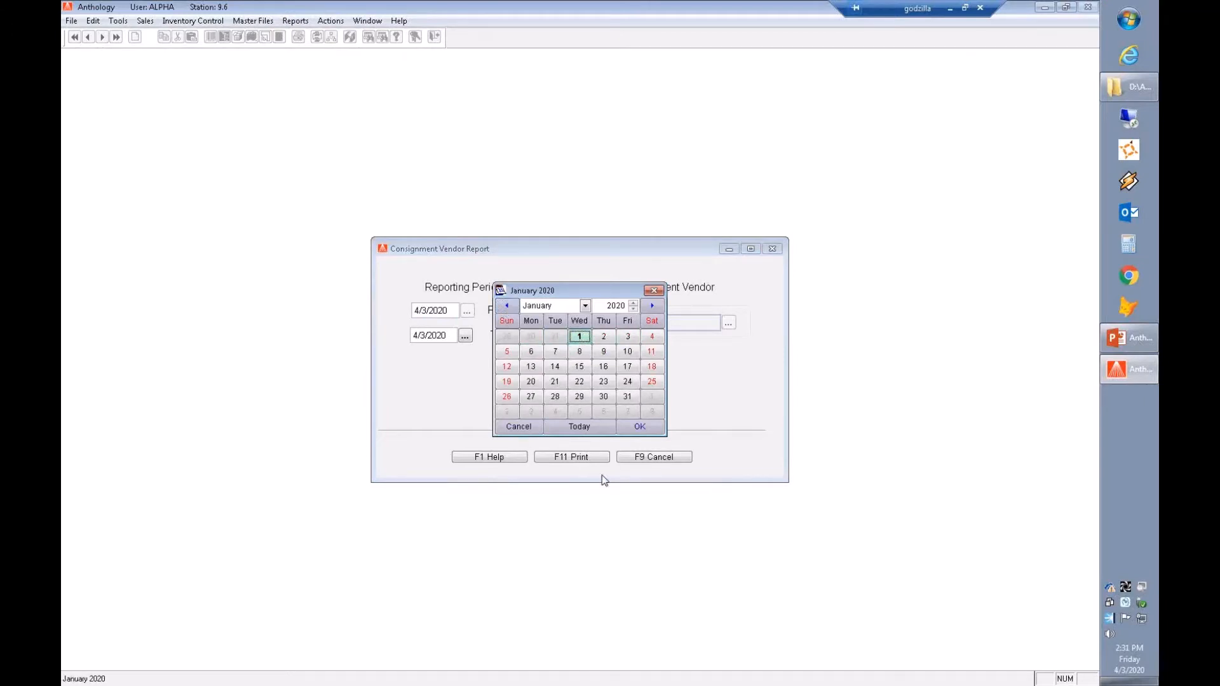
left_click(639, 427)
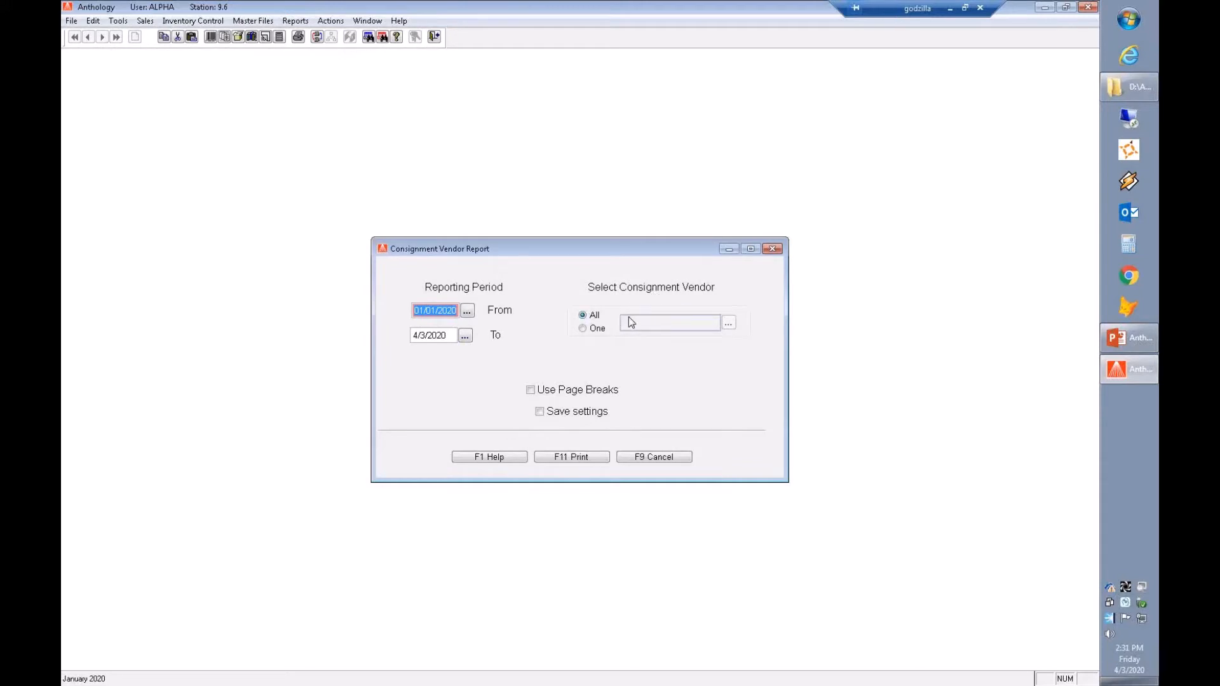
- Include all consignment vendors and generate the Consignment Vendor Report as an on-screen preview
left_click(597, 328)
left_click(594, 316)
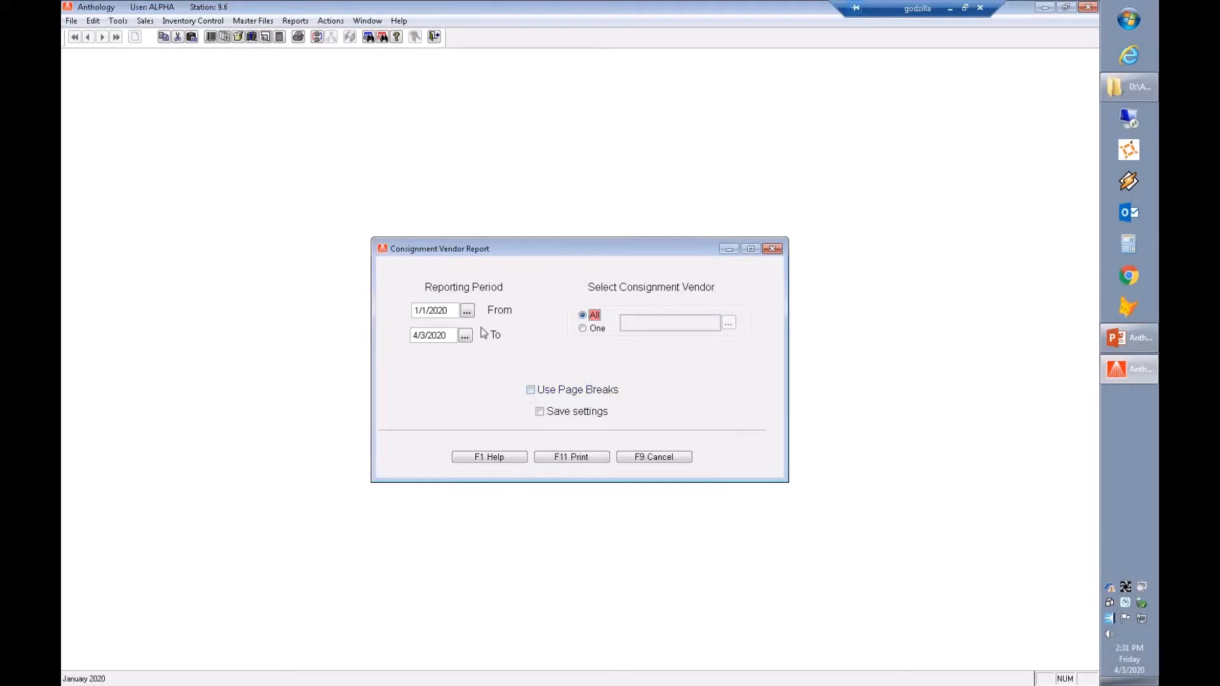
left_click(572, 463)
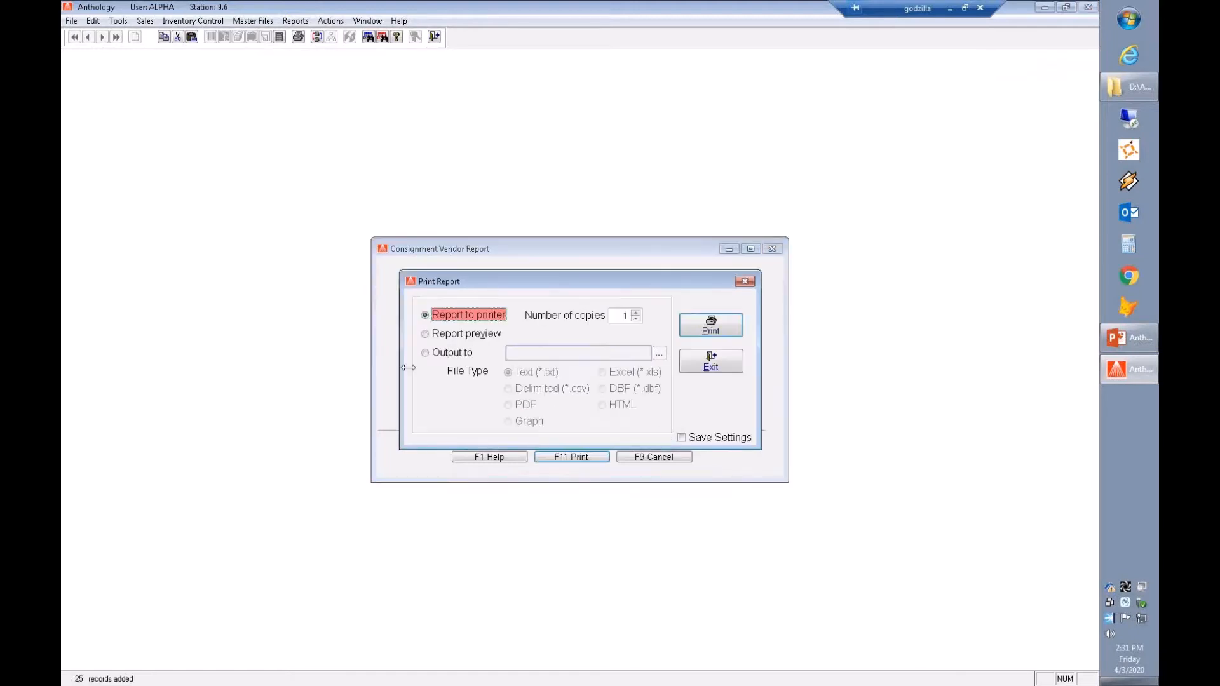
key("Down")
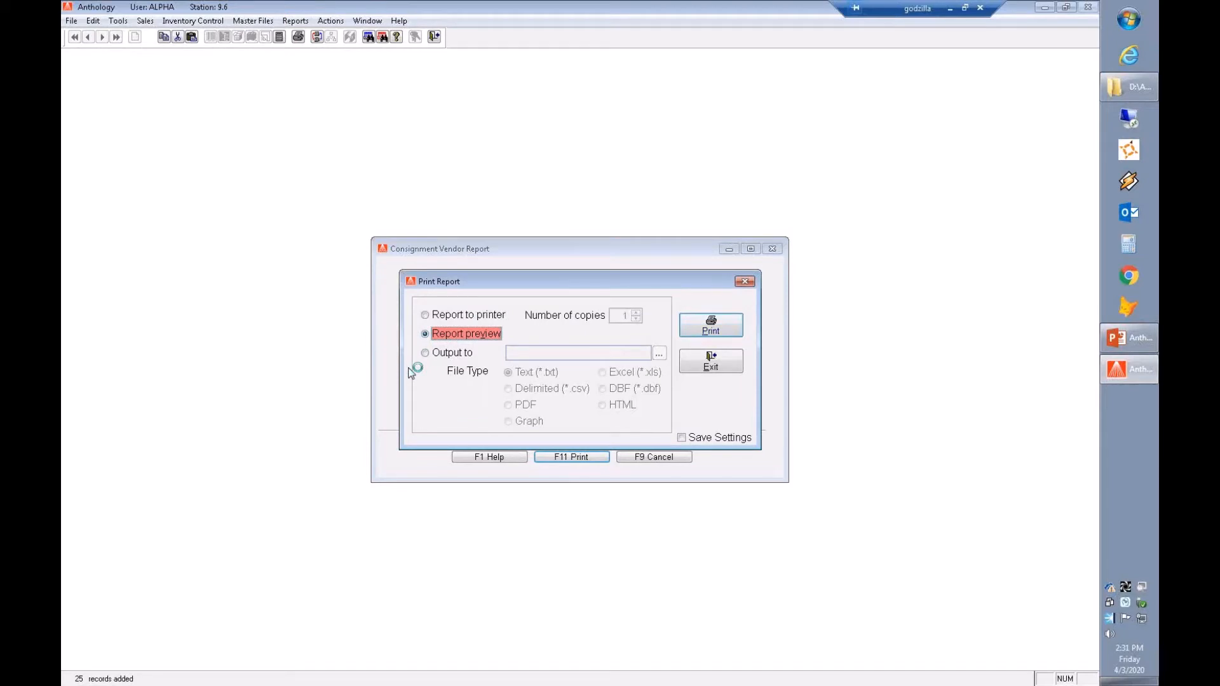
left_click(701, 335)
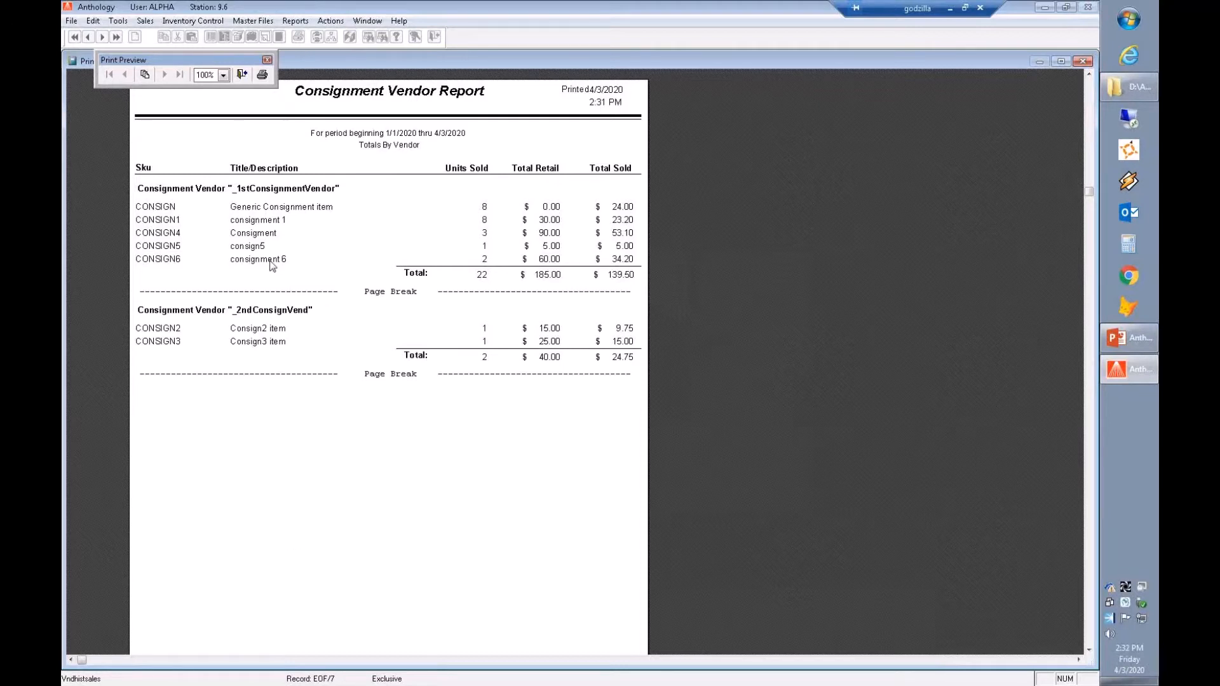
- Close the report preview and leave the Consignment Vendor Report
left_click(241, 75)
left_click(718, 364)
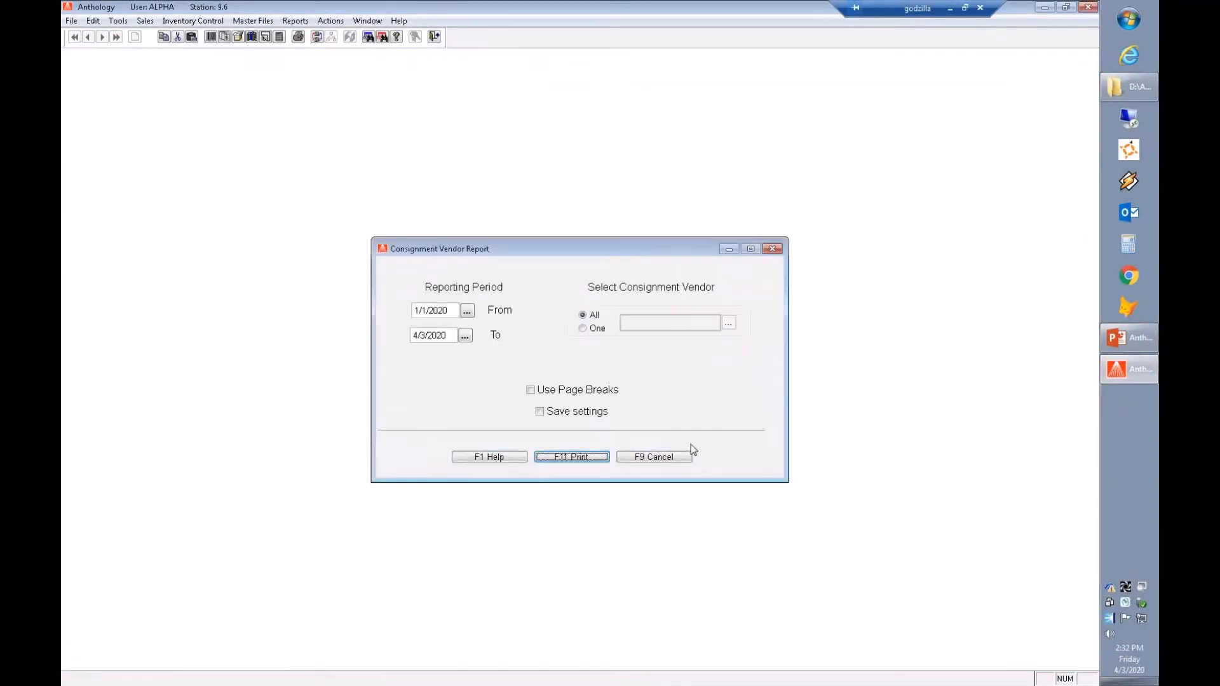
left_click(655, 457)
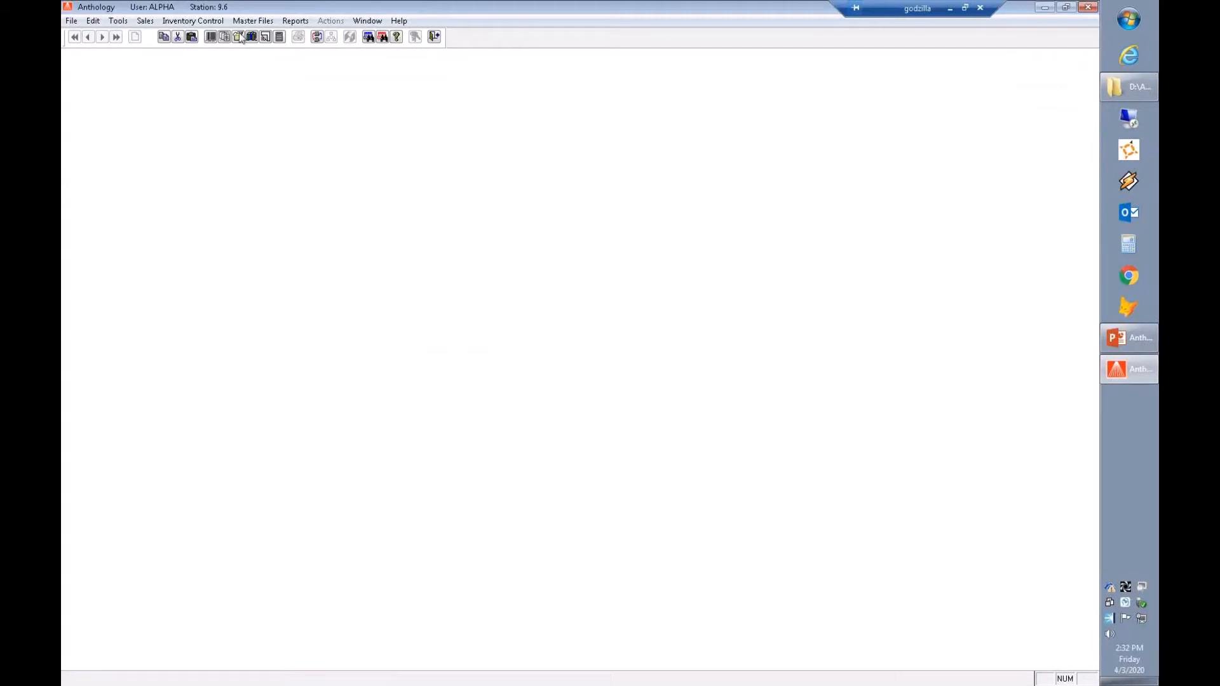
- Open the Vendors master file and find the vendor _2ndConsignVend by its short code _2NDCONS
left_click(252, 21)
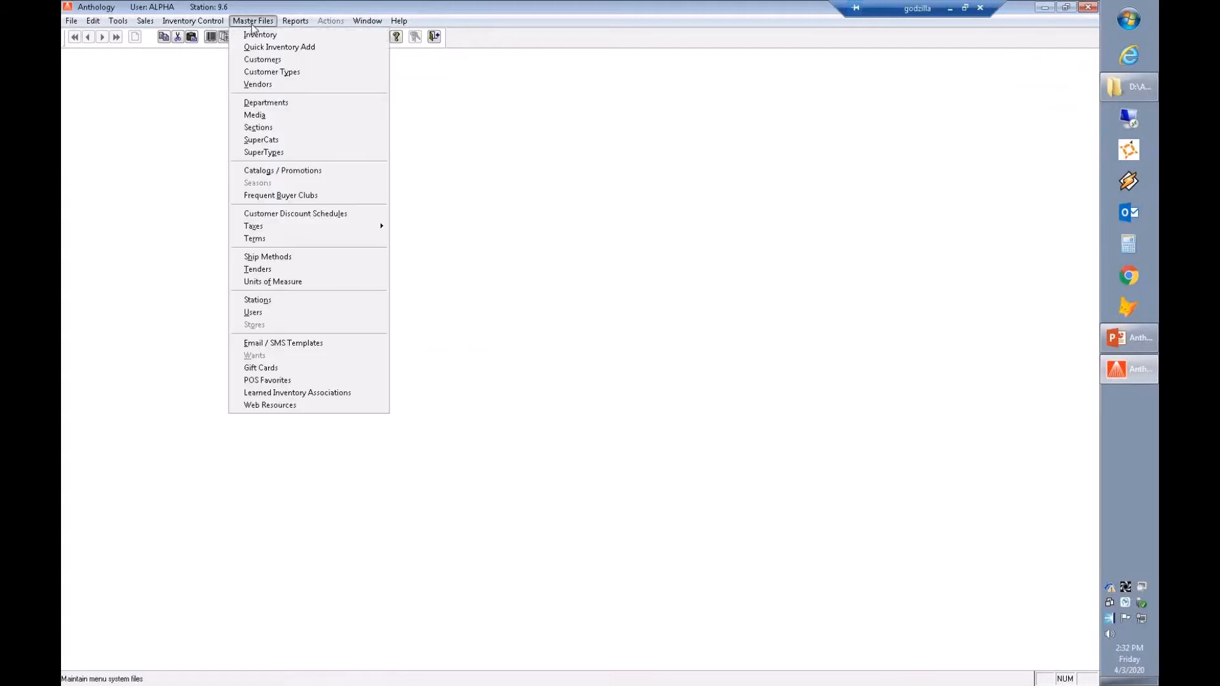
left_click(272, 87)
left_click(180, 345)
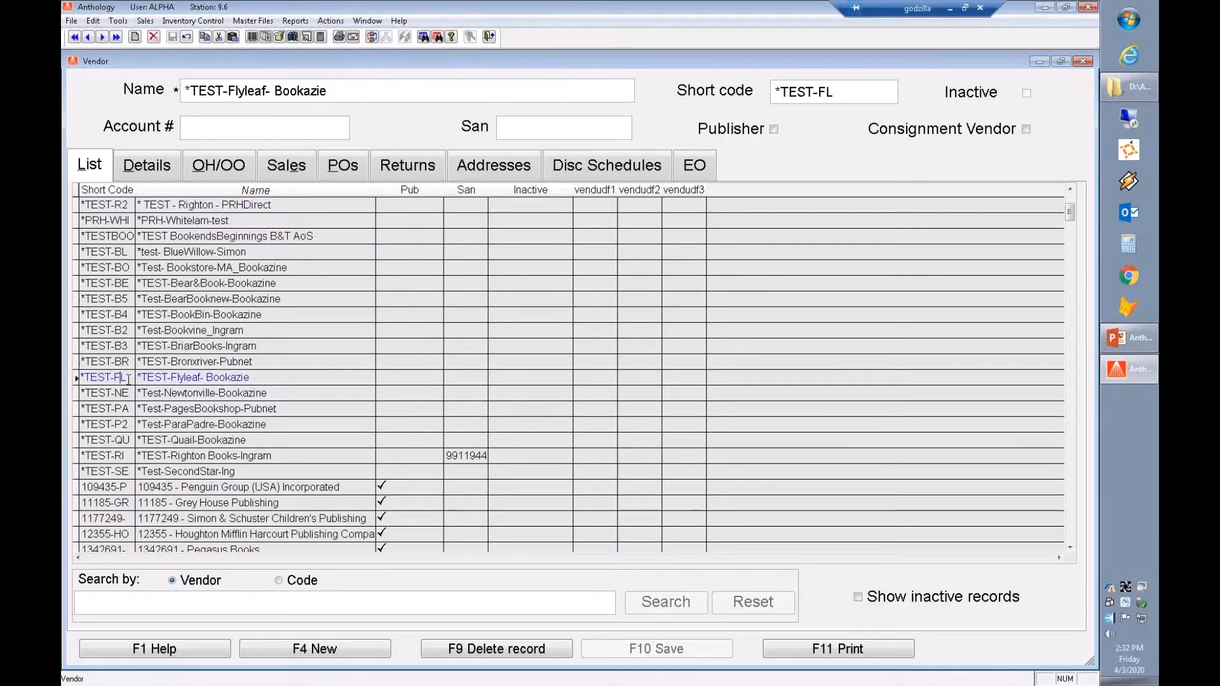
type("_2NDCONS")
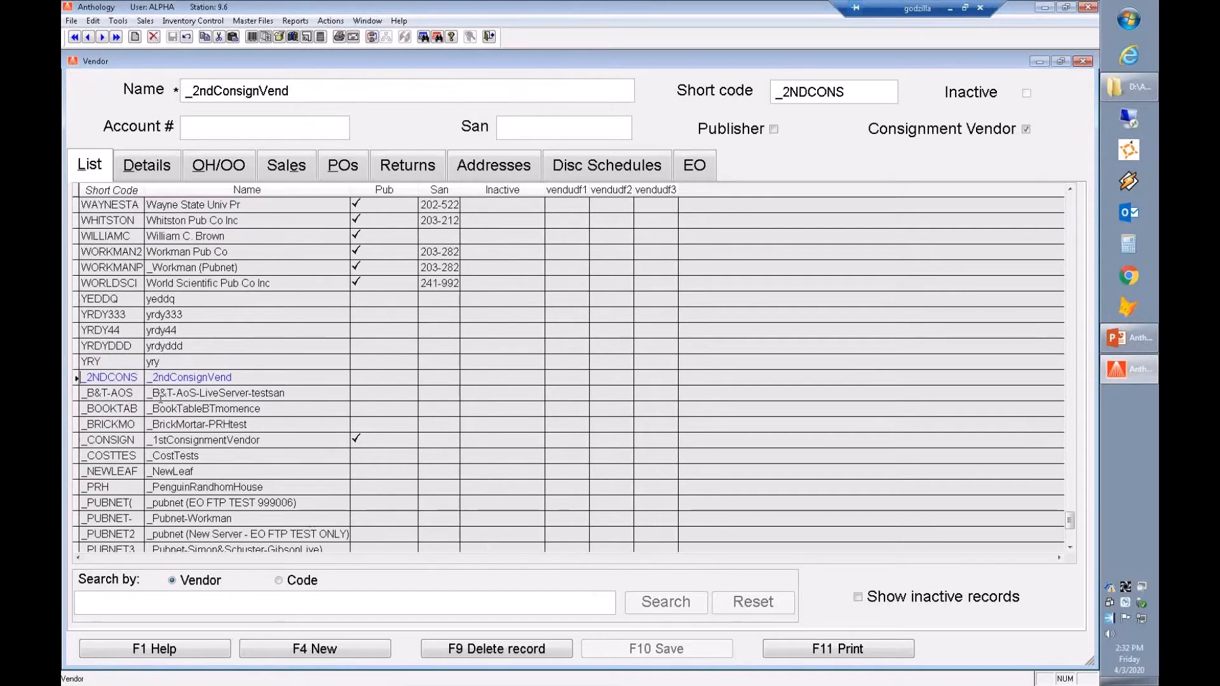
left_click(180, 379)
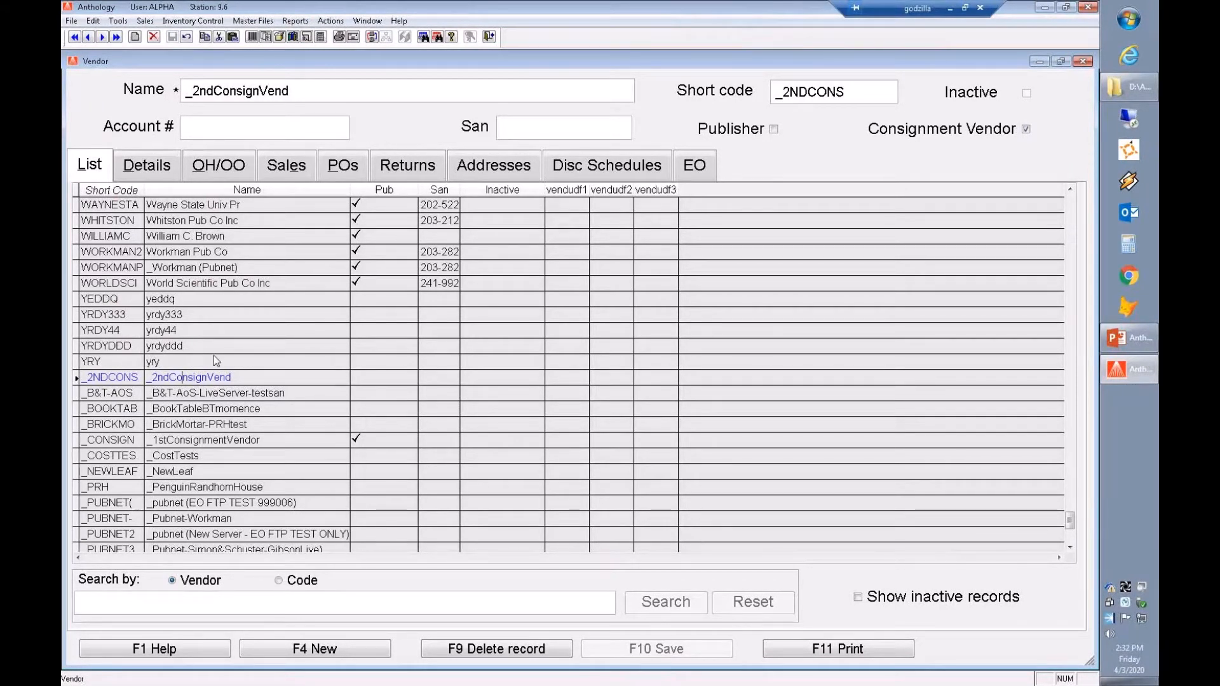
left_click(243, 379)
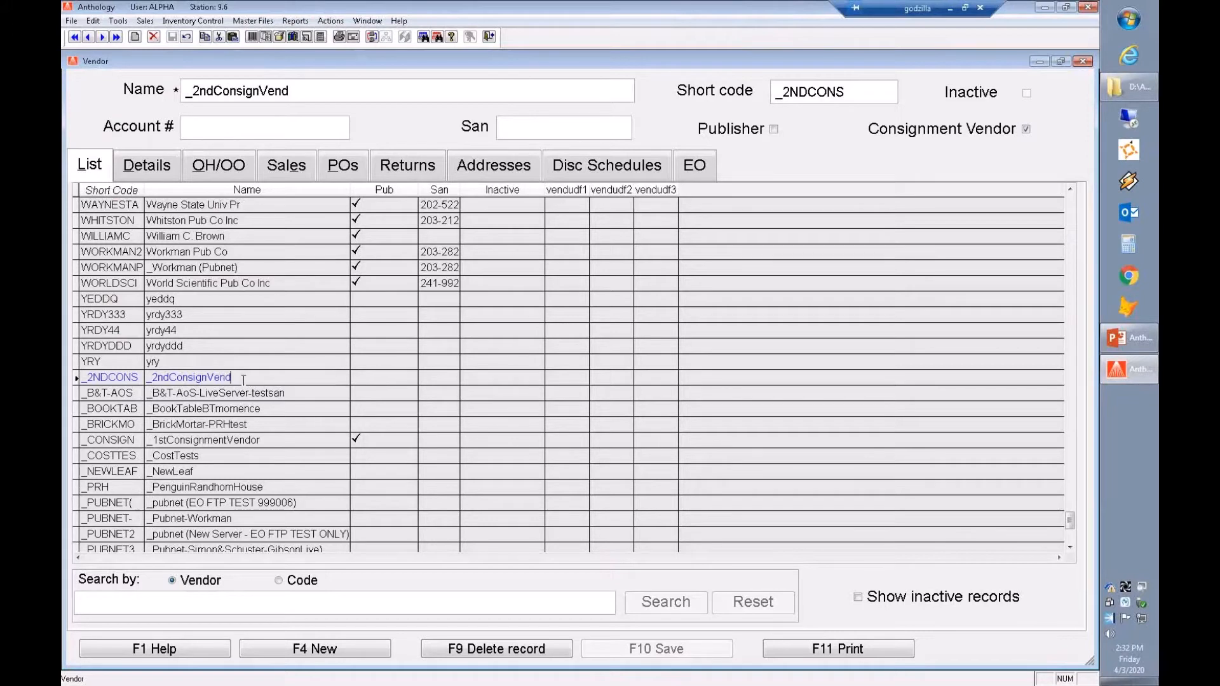
left_click(201, 377)
- Select the vendor _1stConsignmentVendor and turn its Consignment Vendor option off and back on
left_click(214, 441)
left_click(1026, 129)
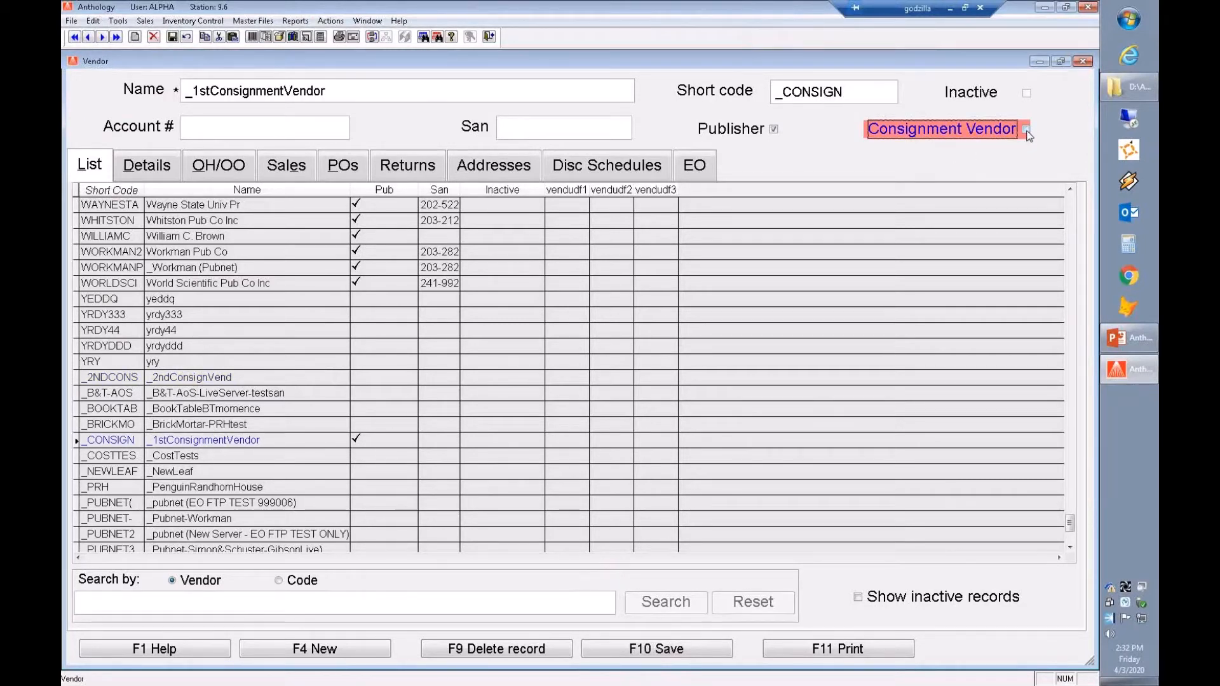
left_click(1027, 131)
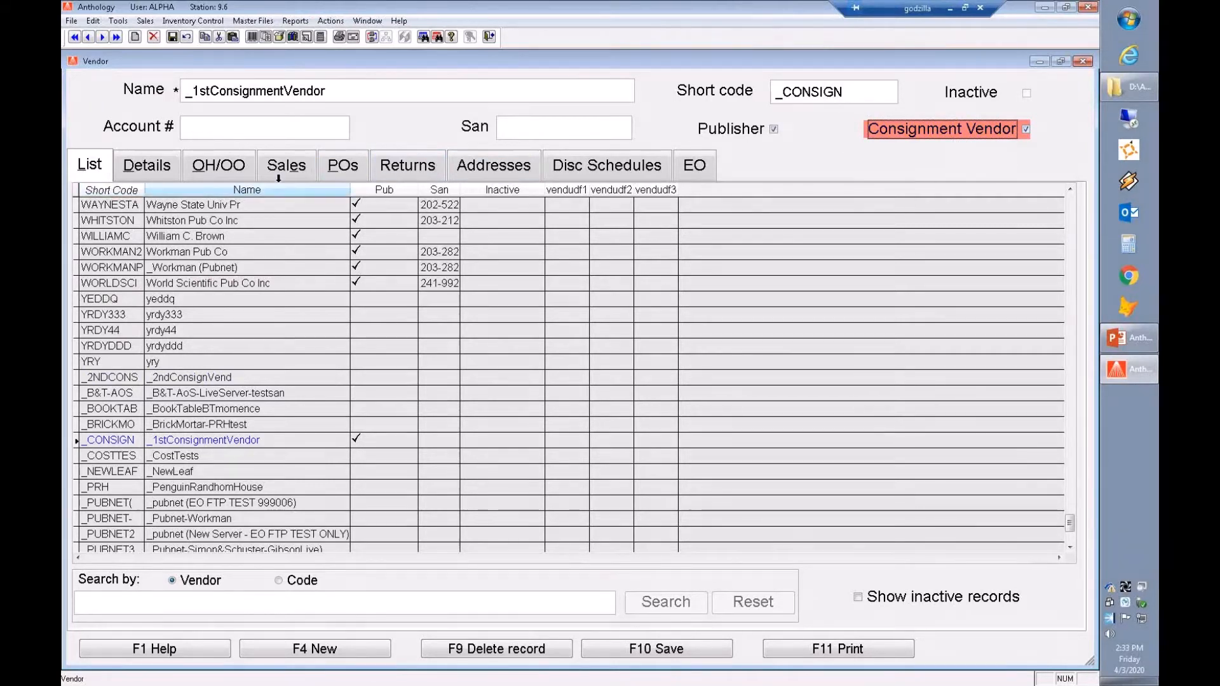
- Display the open POs and shipments of _1stConsignmentVendor and look through its purchase orders
left_click(343, 167)
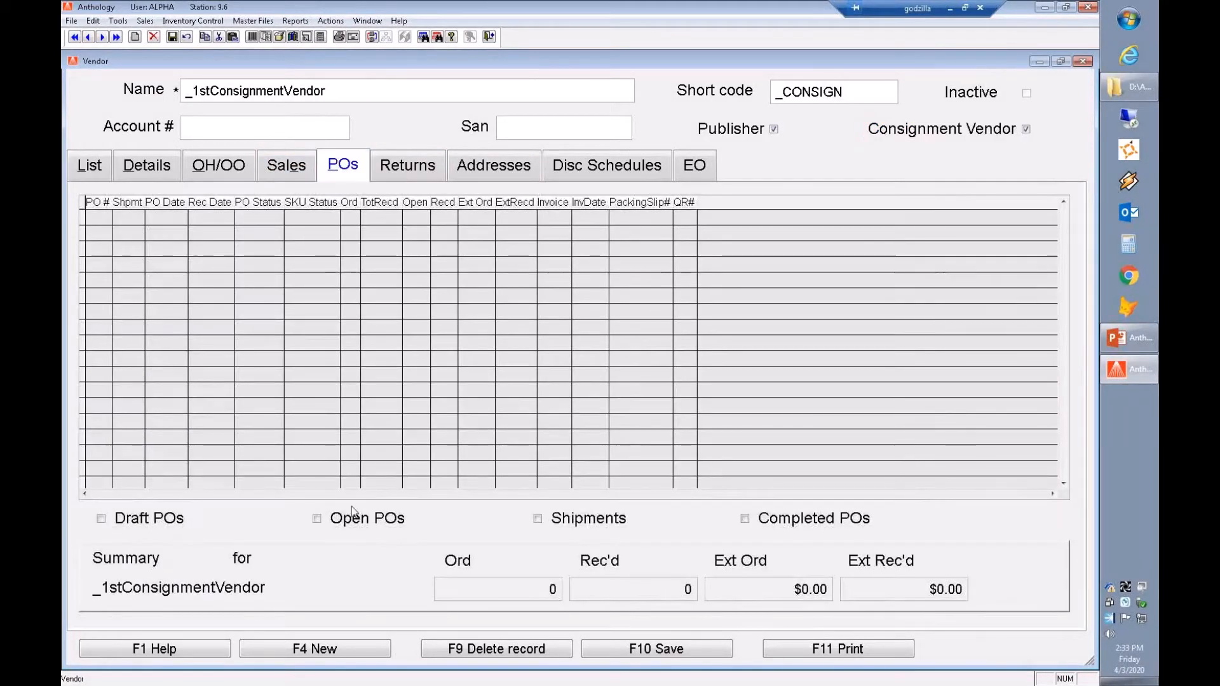
left_click(603, 518)
left_click(317, 519)
left_click(199, 249)
left_click(290, 233)
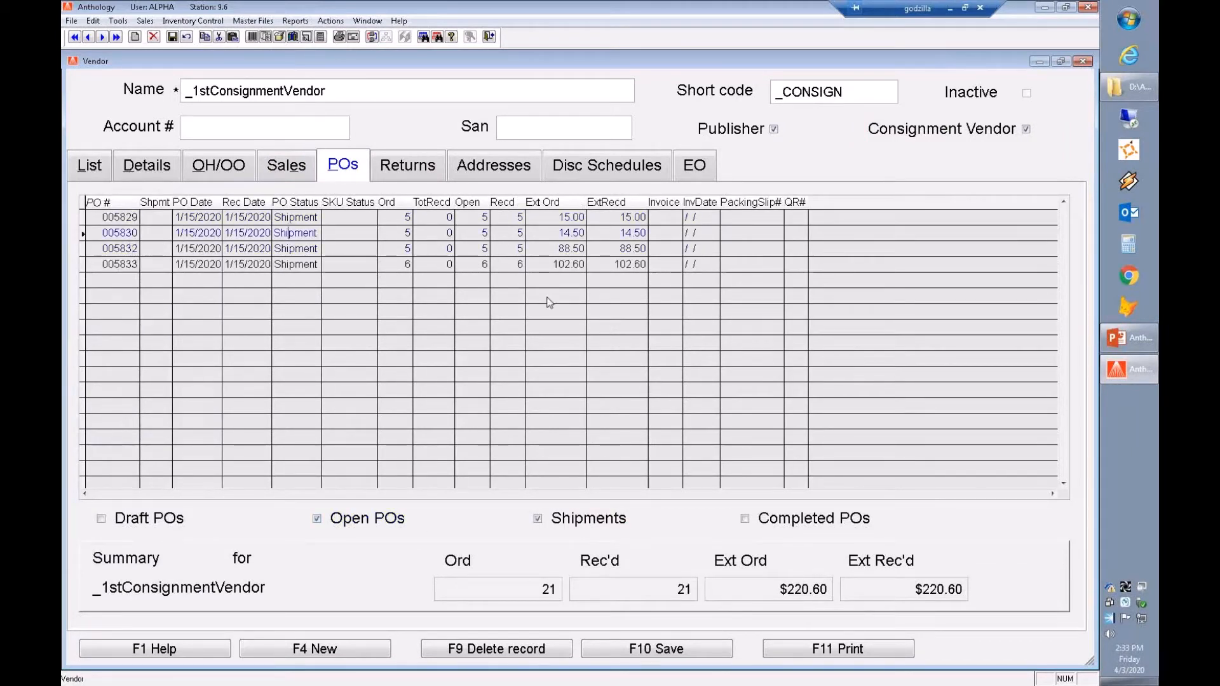
- Examine the vendor's on-hand and on-order items, then return to the vendor list, saving the record's changes
left_click(216, 166)
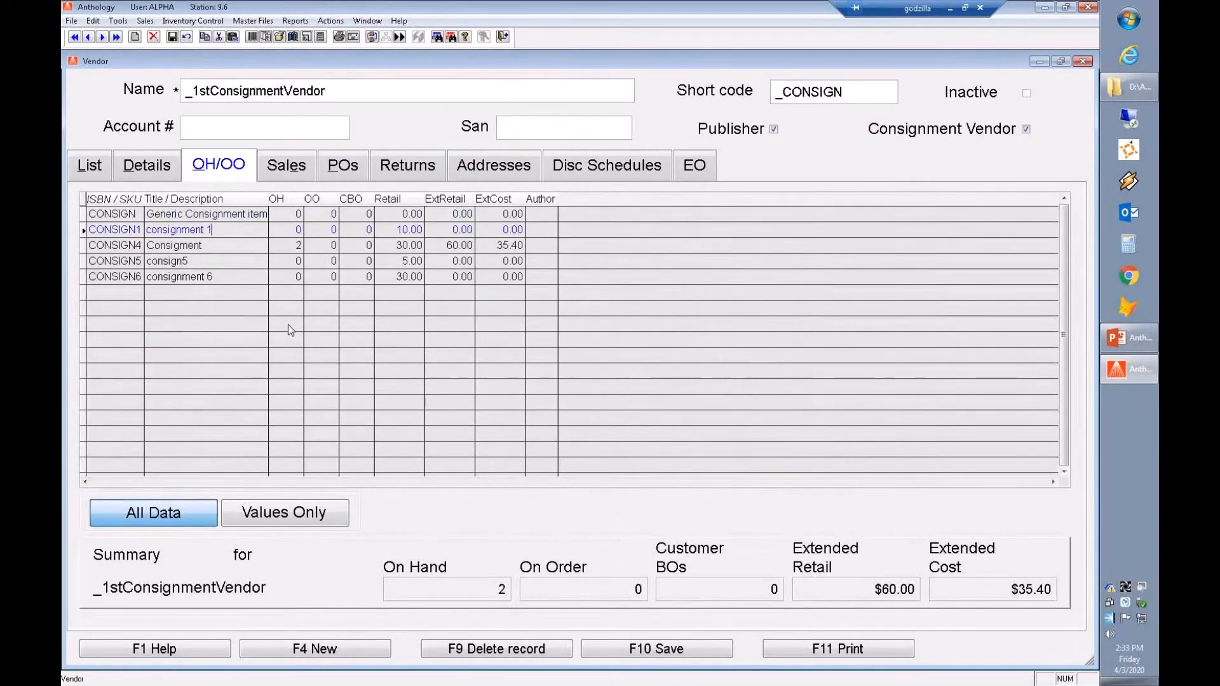
left_click(91, 169)
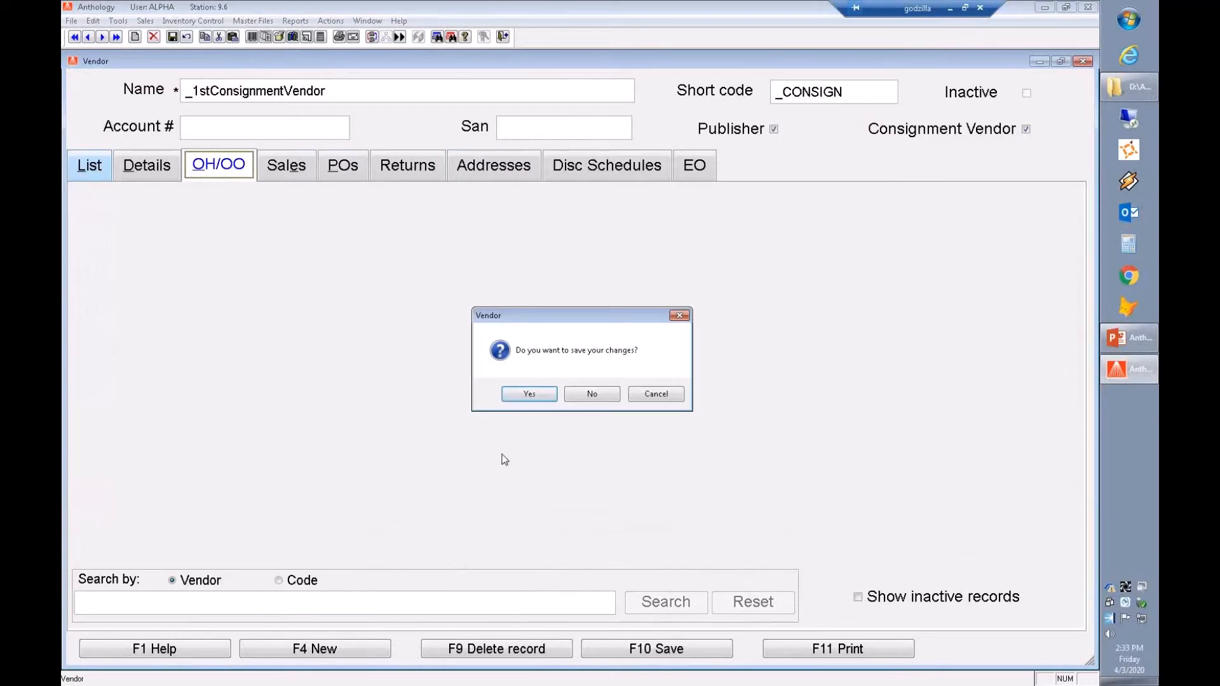
left_click(537, 394)
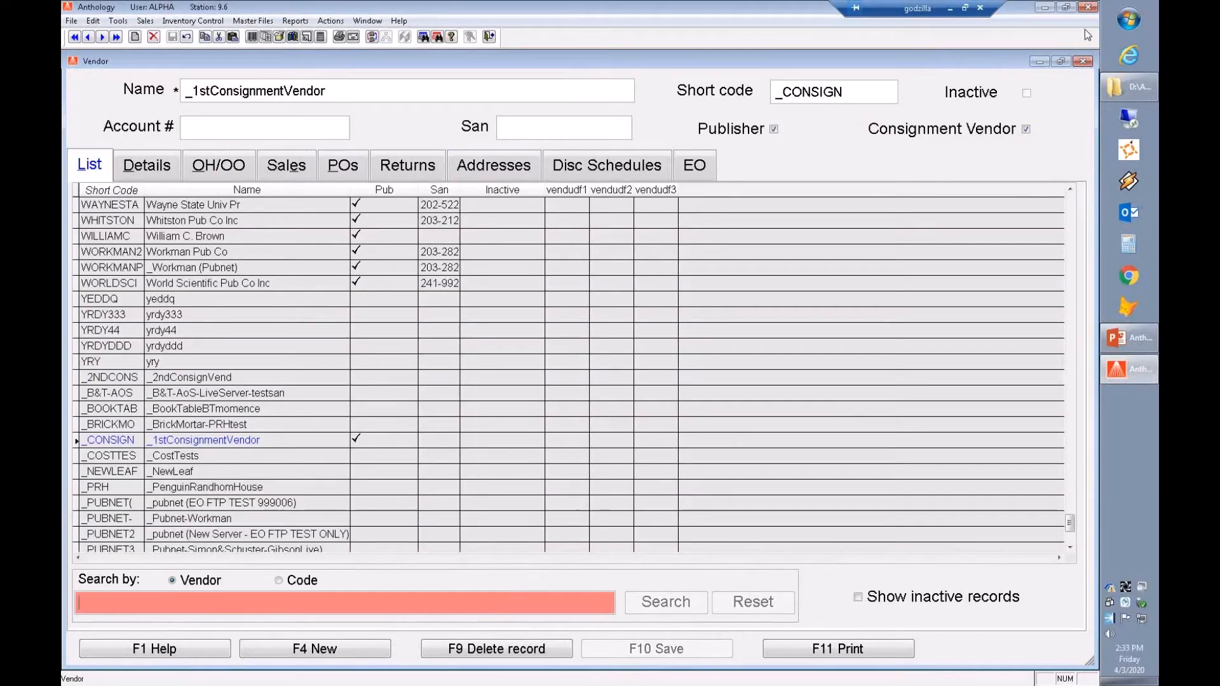
- Close the Vendor window and check the feature list on the PowerPoint slide before returning to Anthology
left_click(1084, 61)
left_click(1144, 337)
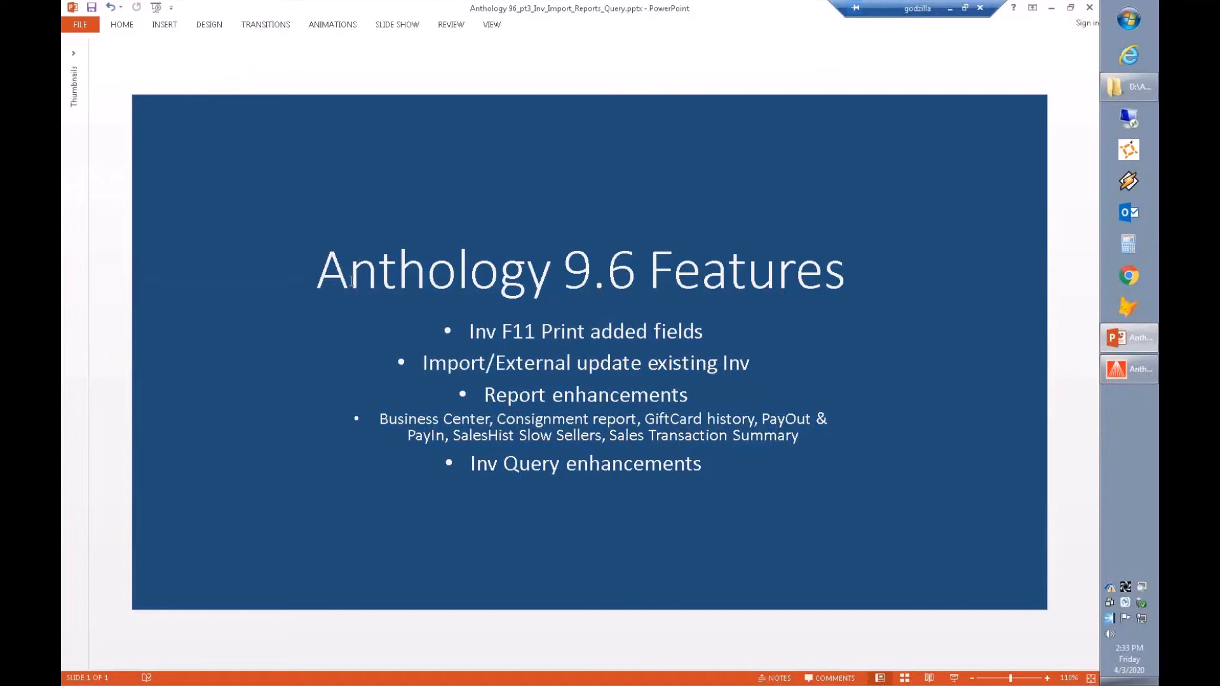
left_click(1134, 374)
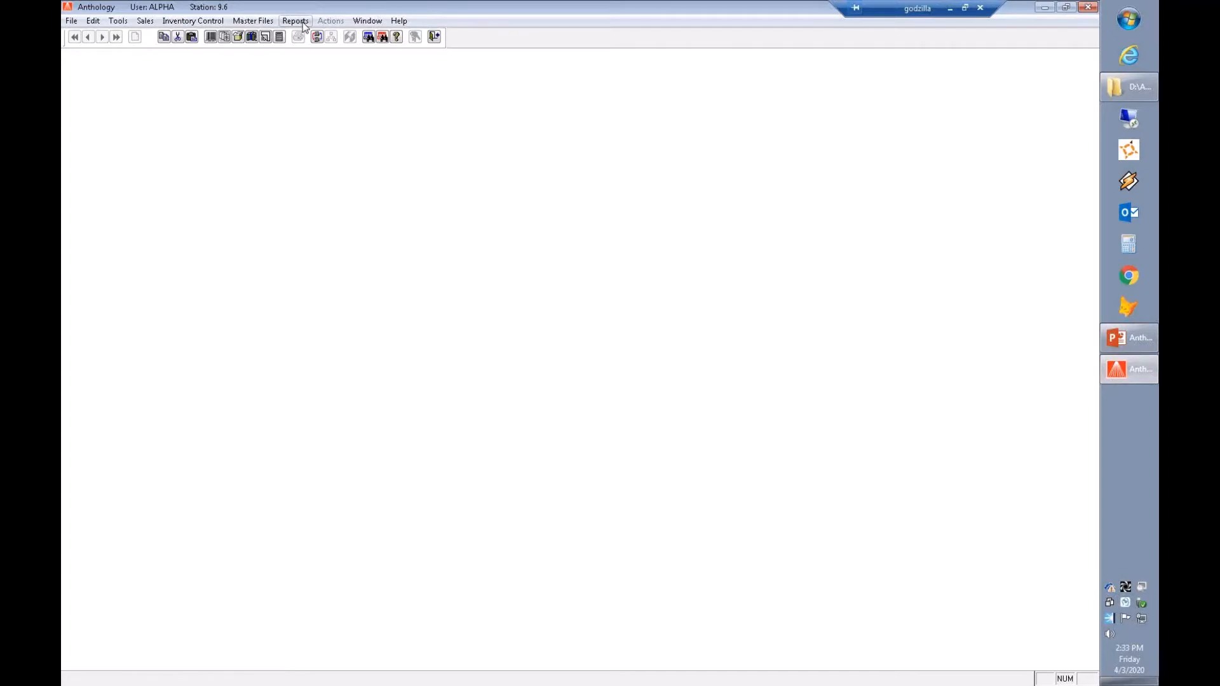
- Open the Gift Cards report and set its From date to 12/1/2019
left_click(303, 23)
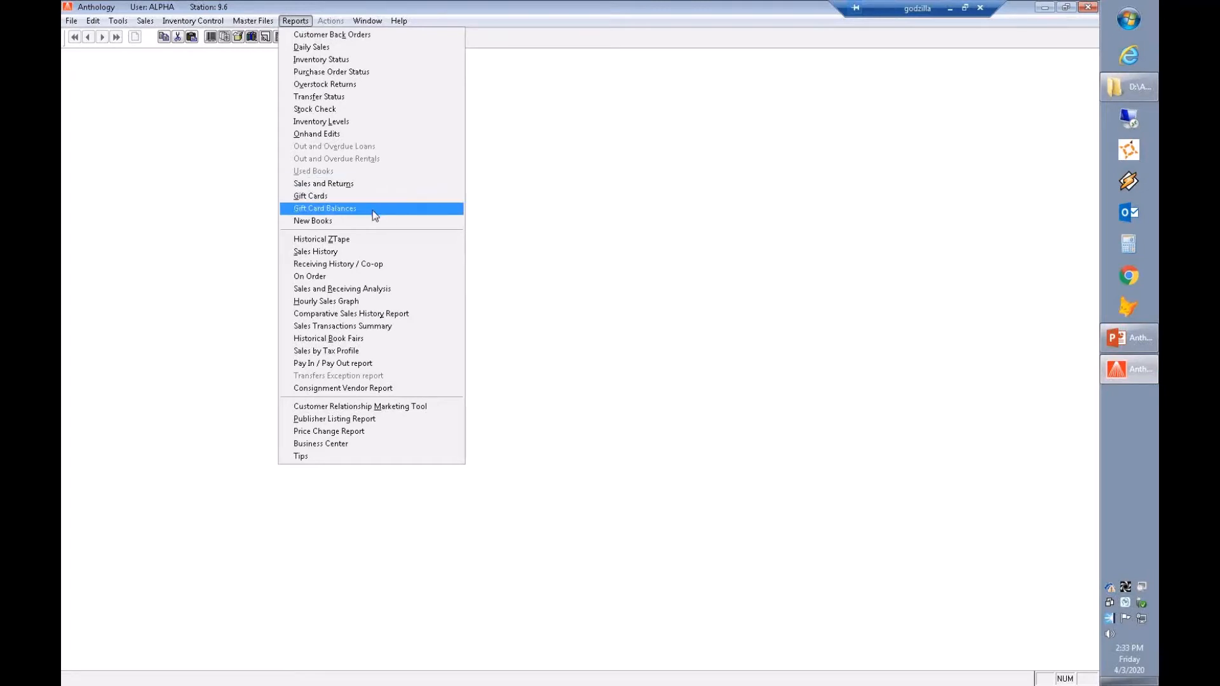
left_click(342, 197)
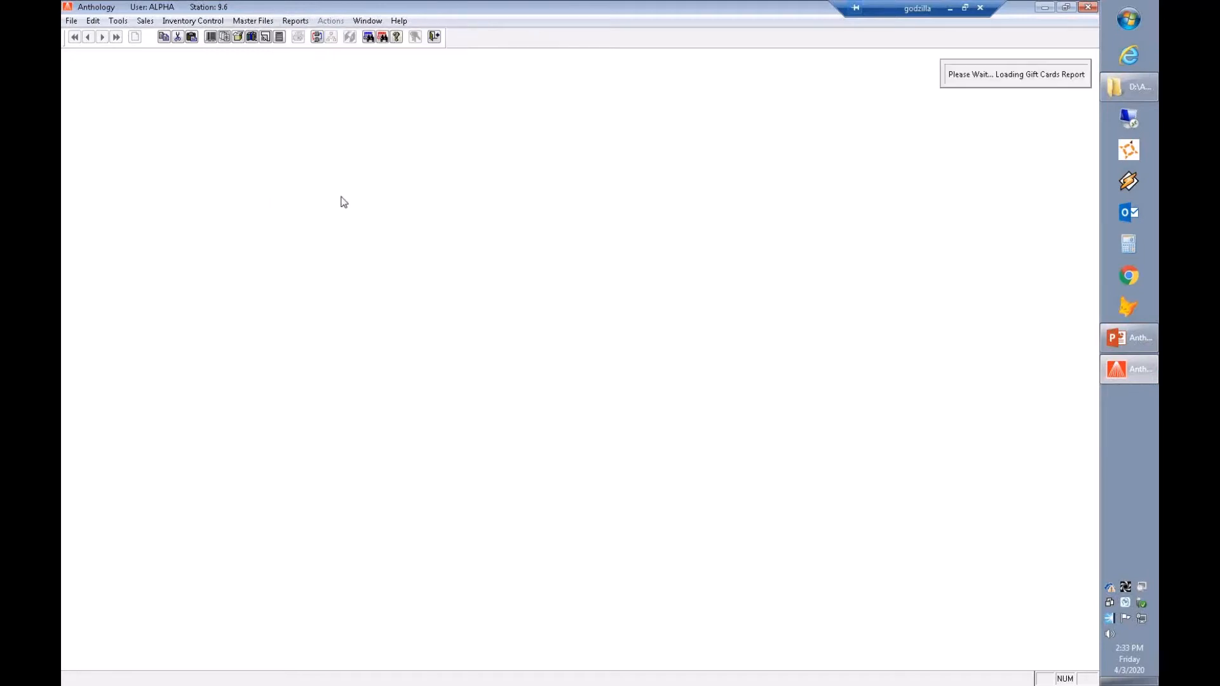
left_click(493, 265)
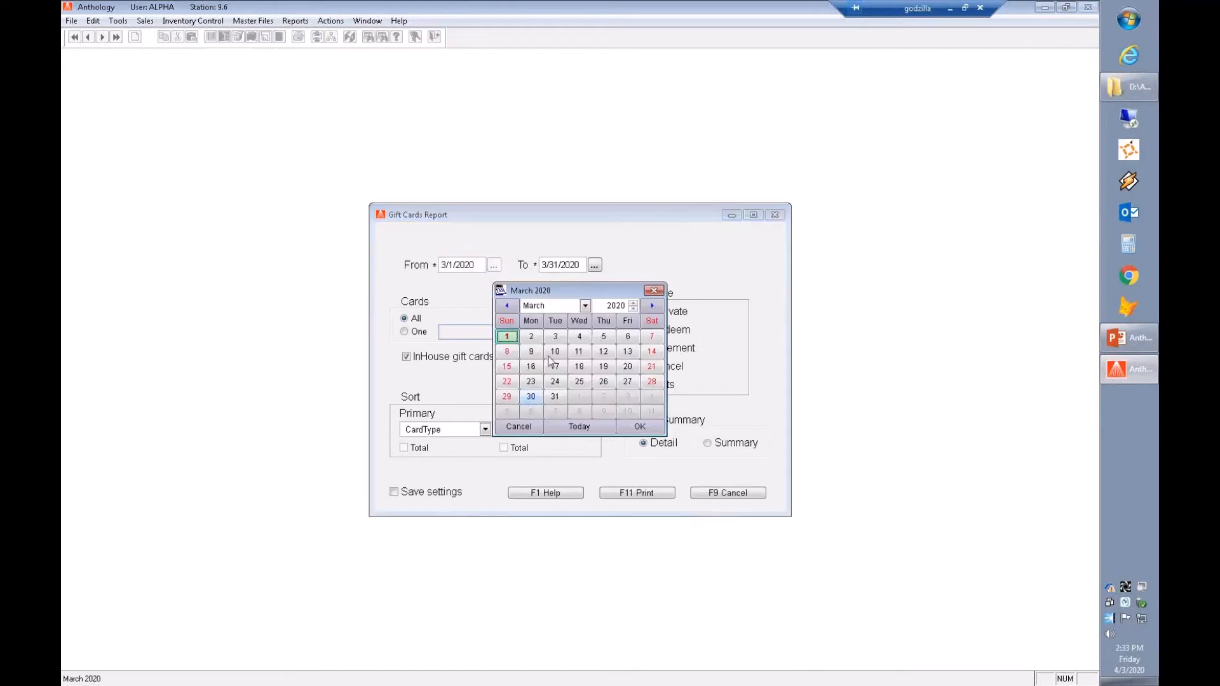
left_click(506, 305)
left_click(507, 305)
left_click(506, 305)
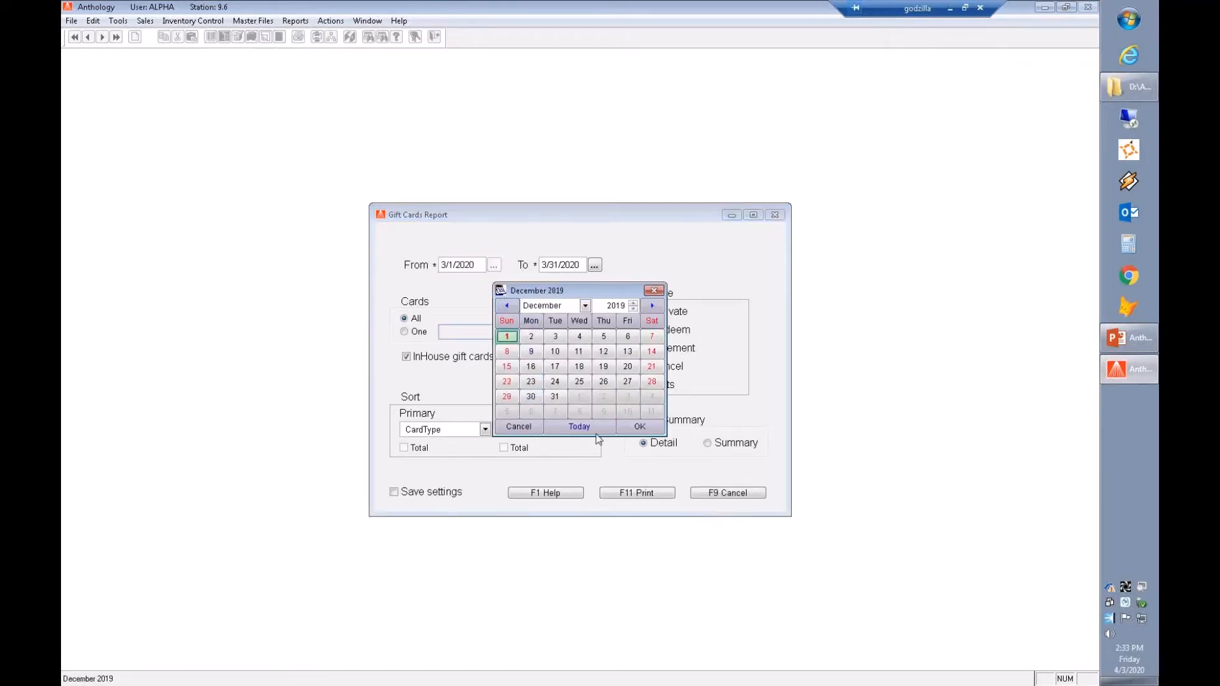
left_click(649, 427)
- Include the Activate, Redeem, Increment, Cancel and Edits transaction types in the Gift Cards report
left_click(645, 312)
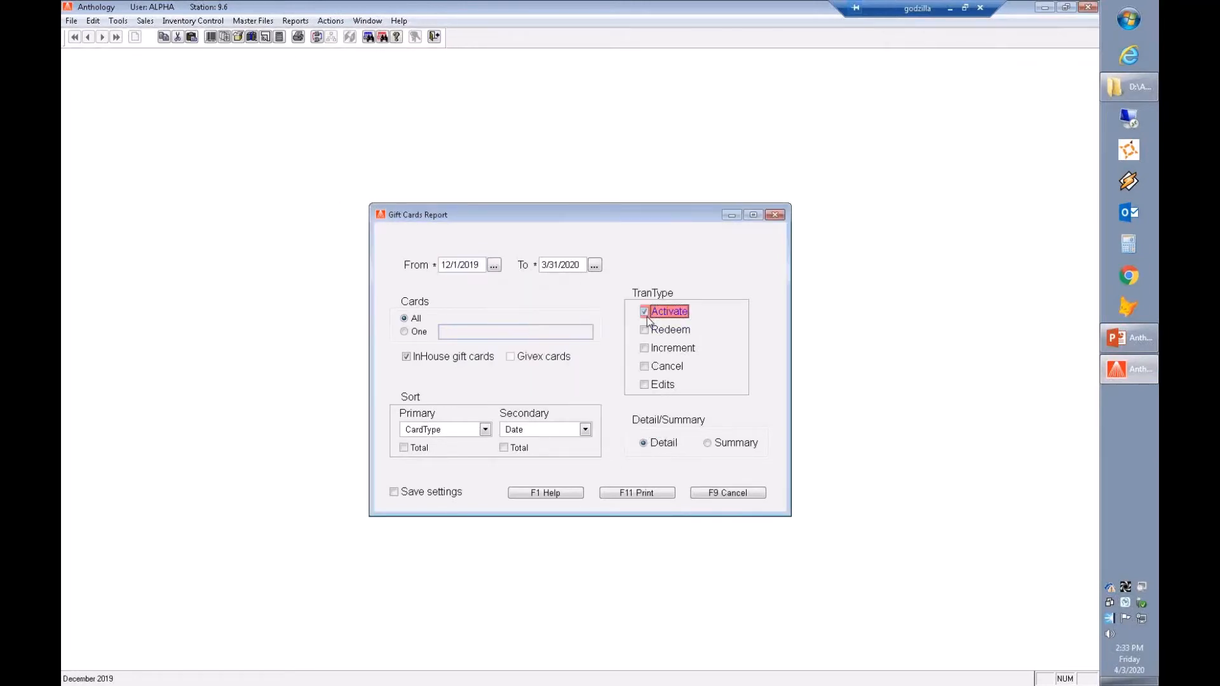
left_click(648, 331)
left_click(658, 349)
left_click(659, 368)
left_click(659, 385)
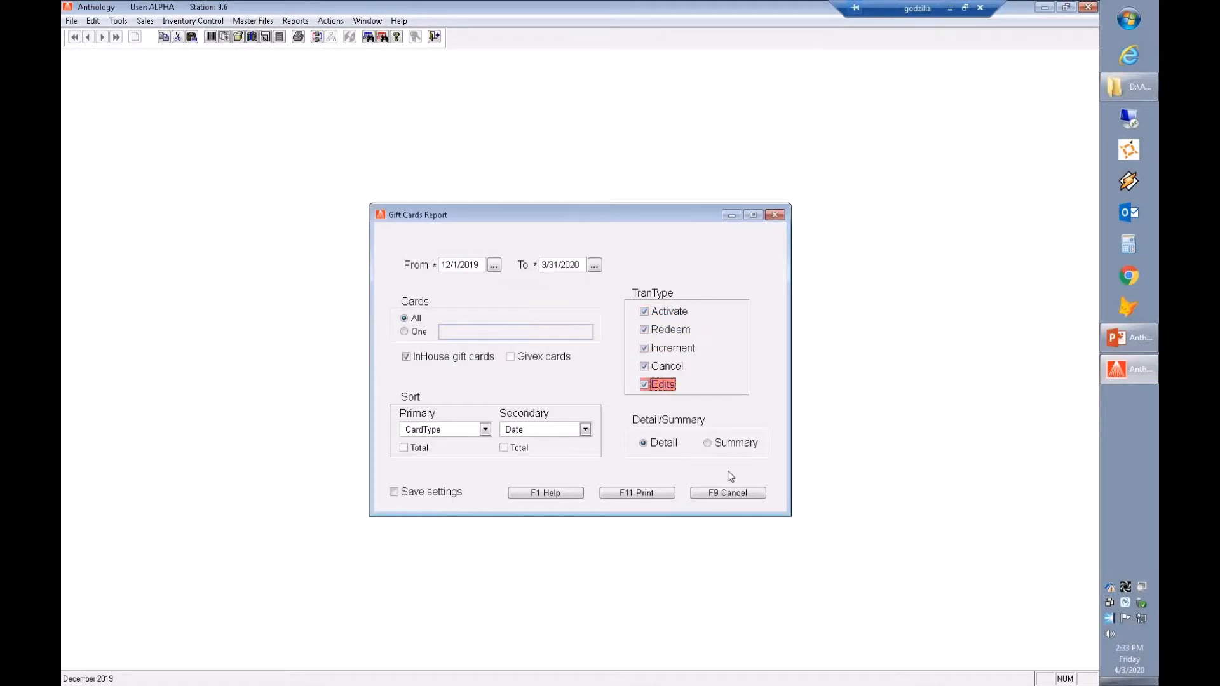
- Set the report's primary sort to CardNumber and enable saving of the report settings
left_click(436, 433)
left_click(437, 467)
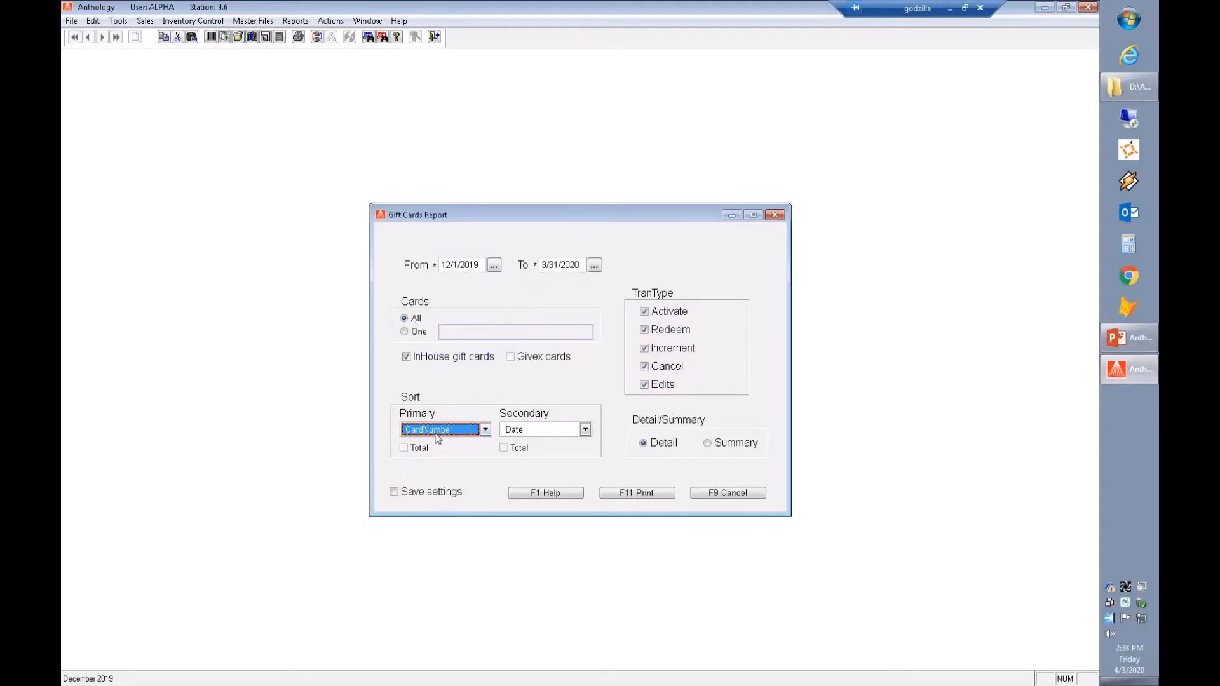
left_click(420, 493)
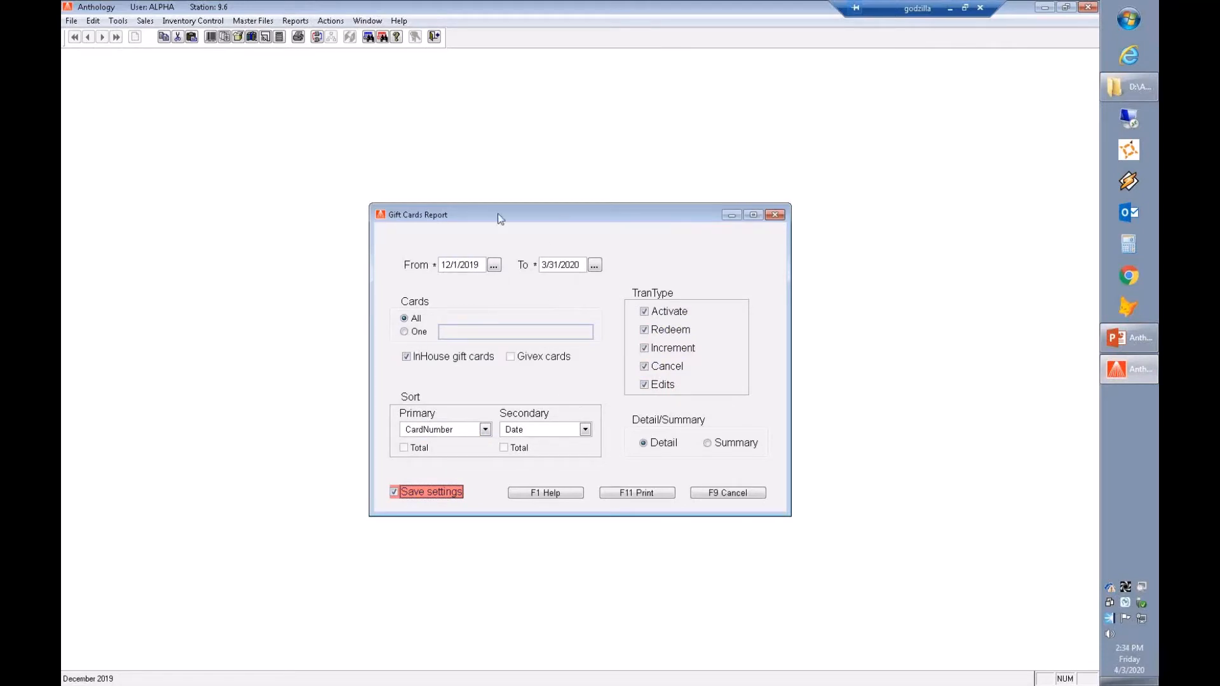
- Preview the Gift Cards report on screen and read its transactions at full-page and 100% zoom
left_click(662, 495)
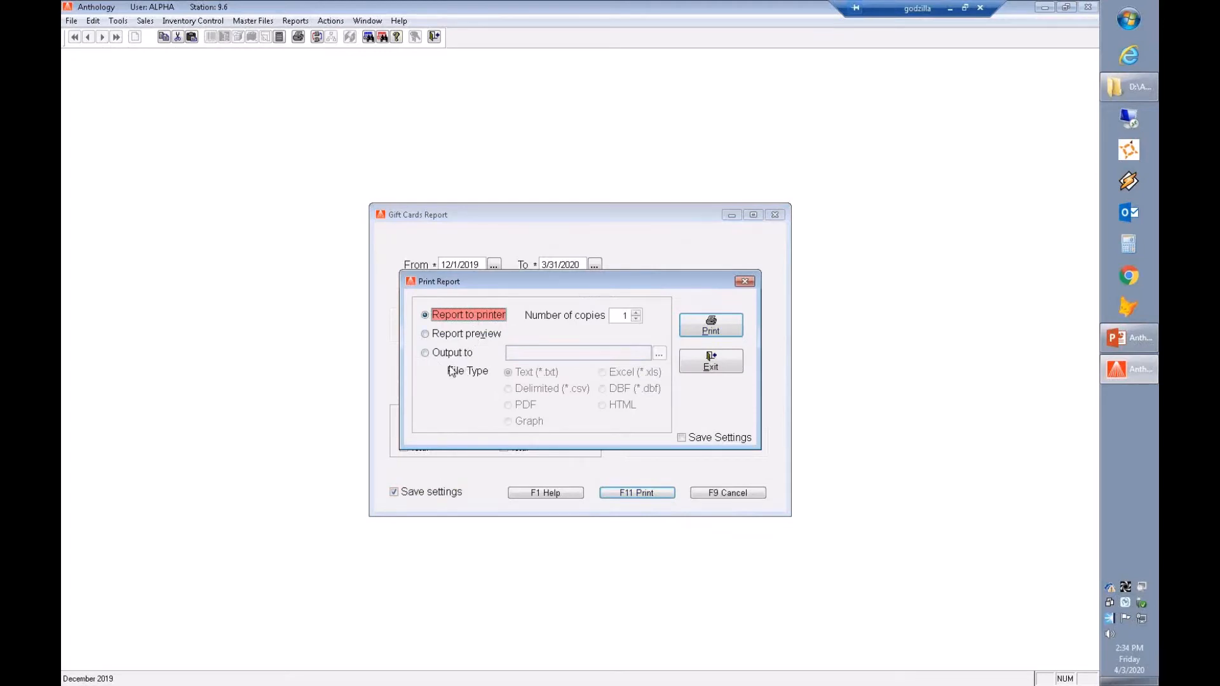
left_click(455, 337)
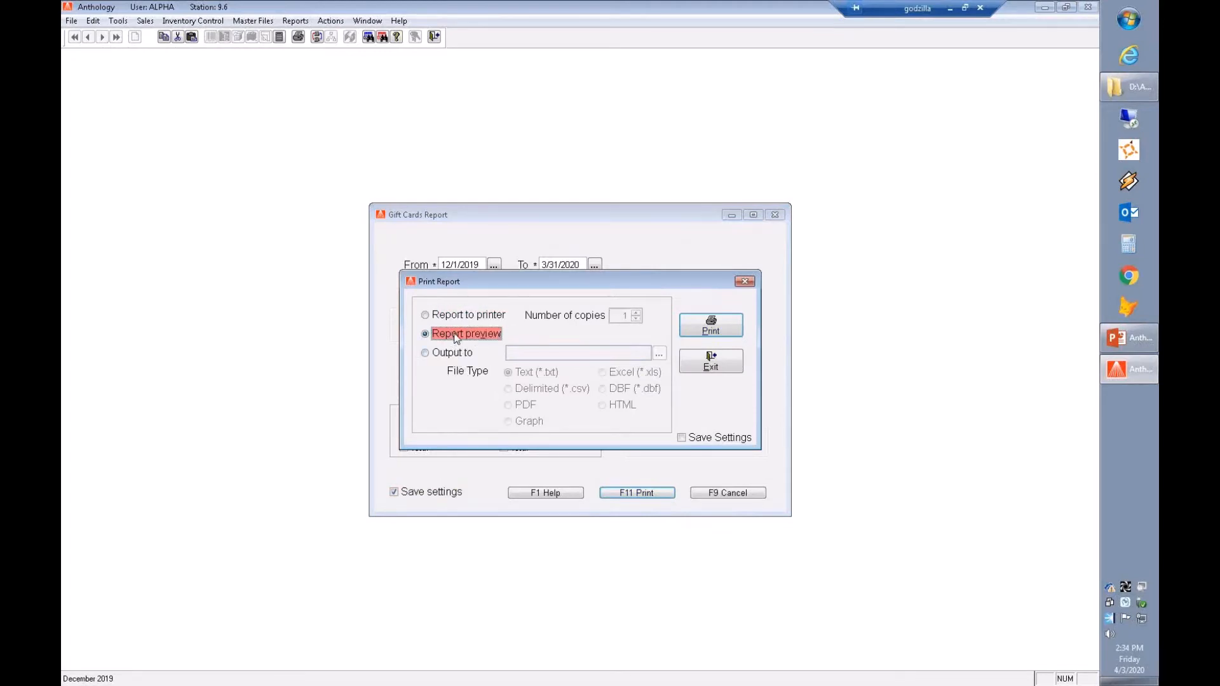
left_click(721, 324)
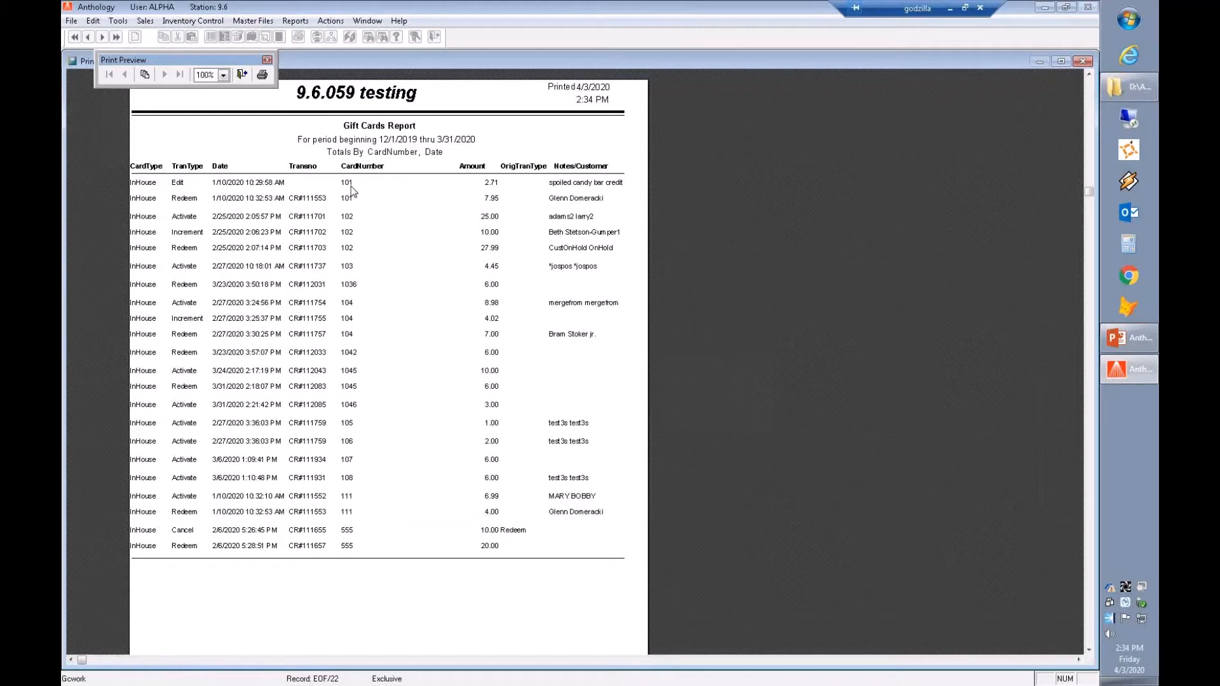
left_click(602, 190)
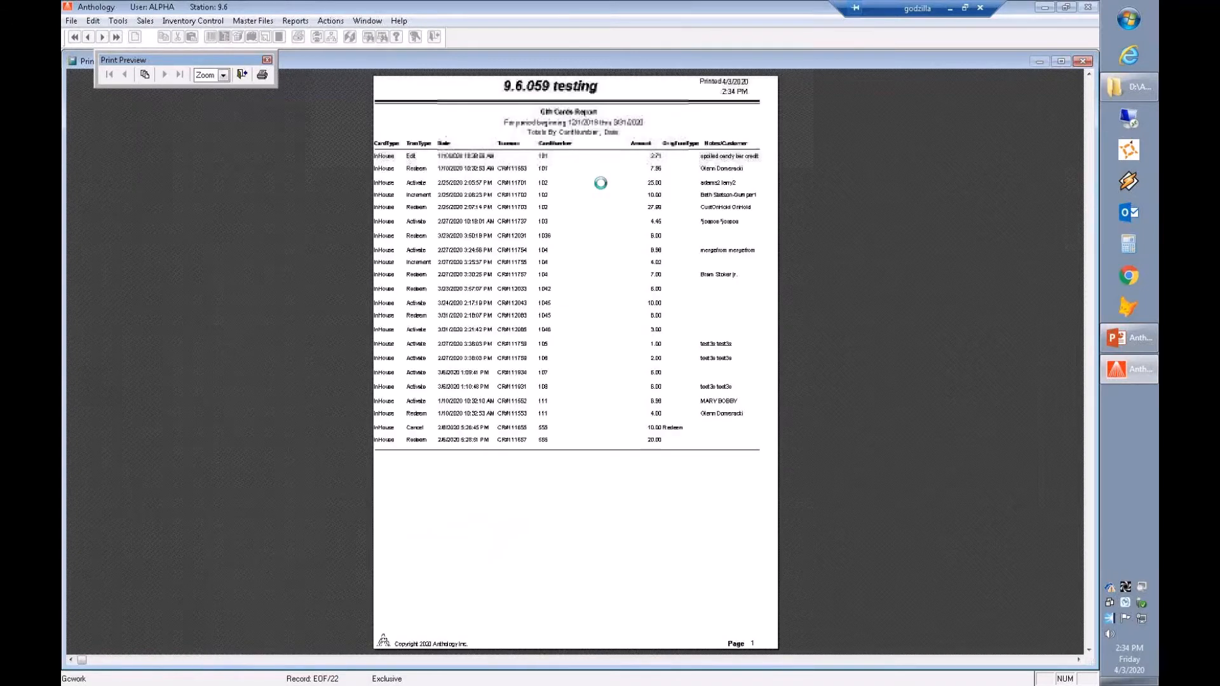
left_click(720, 160)
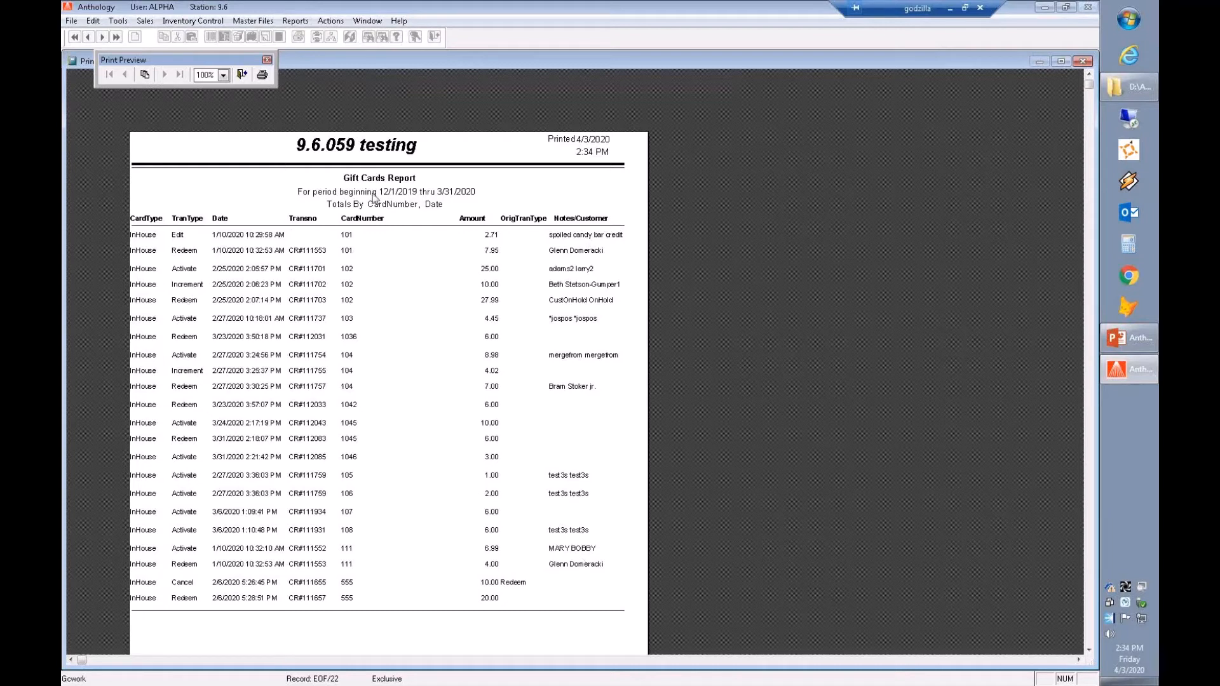
- Close the Gift Cards report and check the feature list on the PowerPoint slide before returning to Anthology
left_click(241, 74)
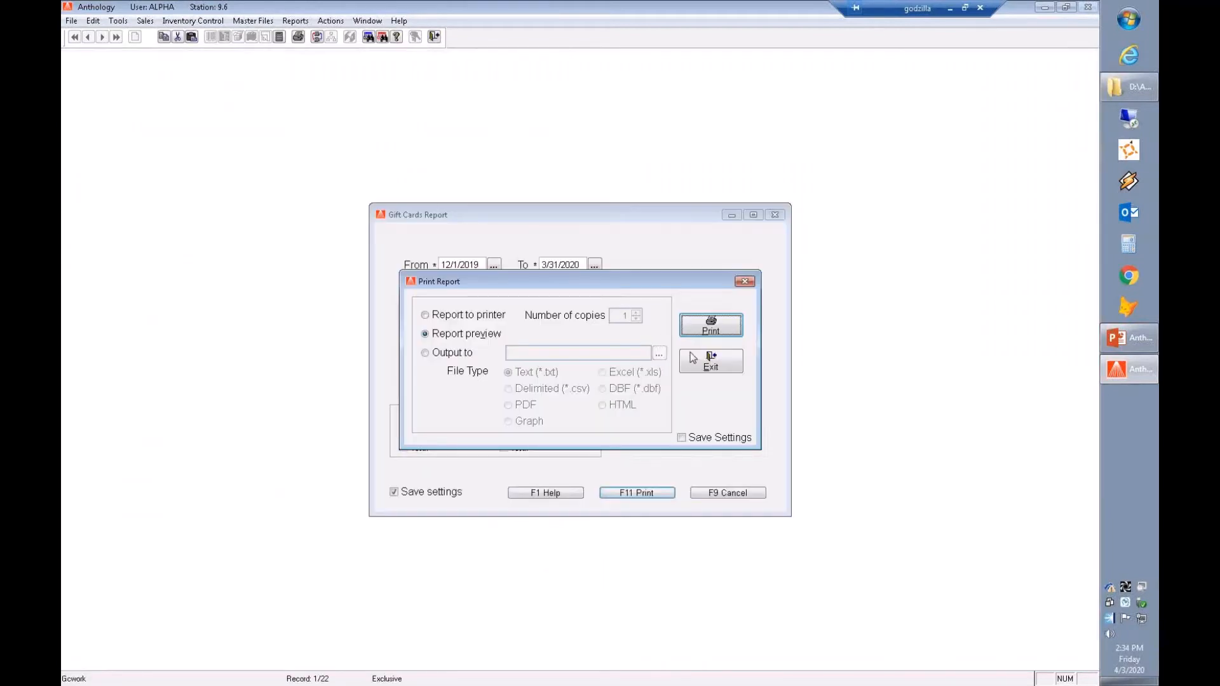
left_click(703, 365)
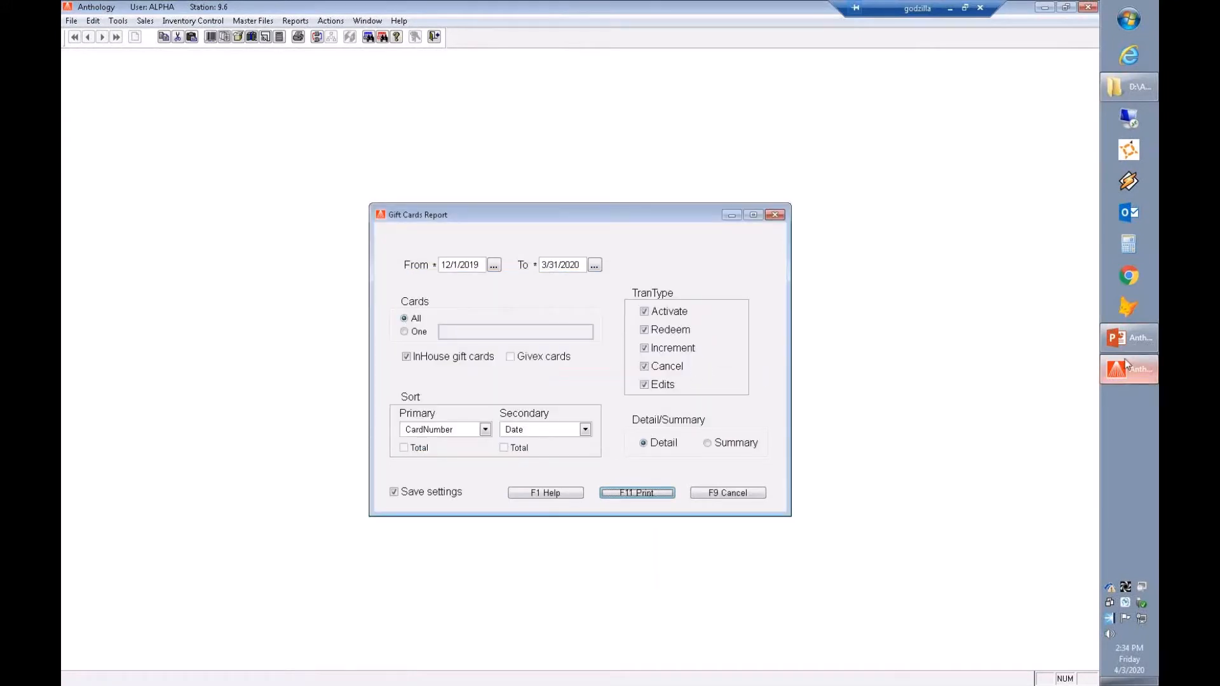
key("Escape")
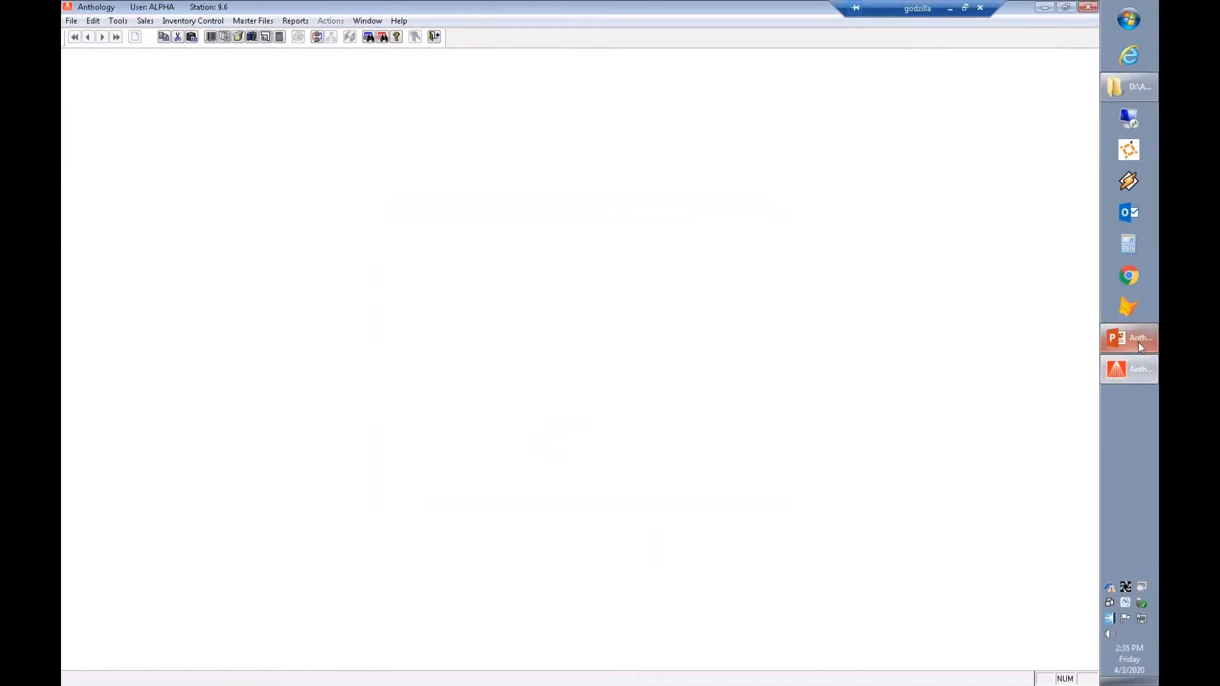
left_click(1138, 342)
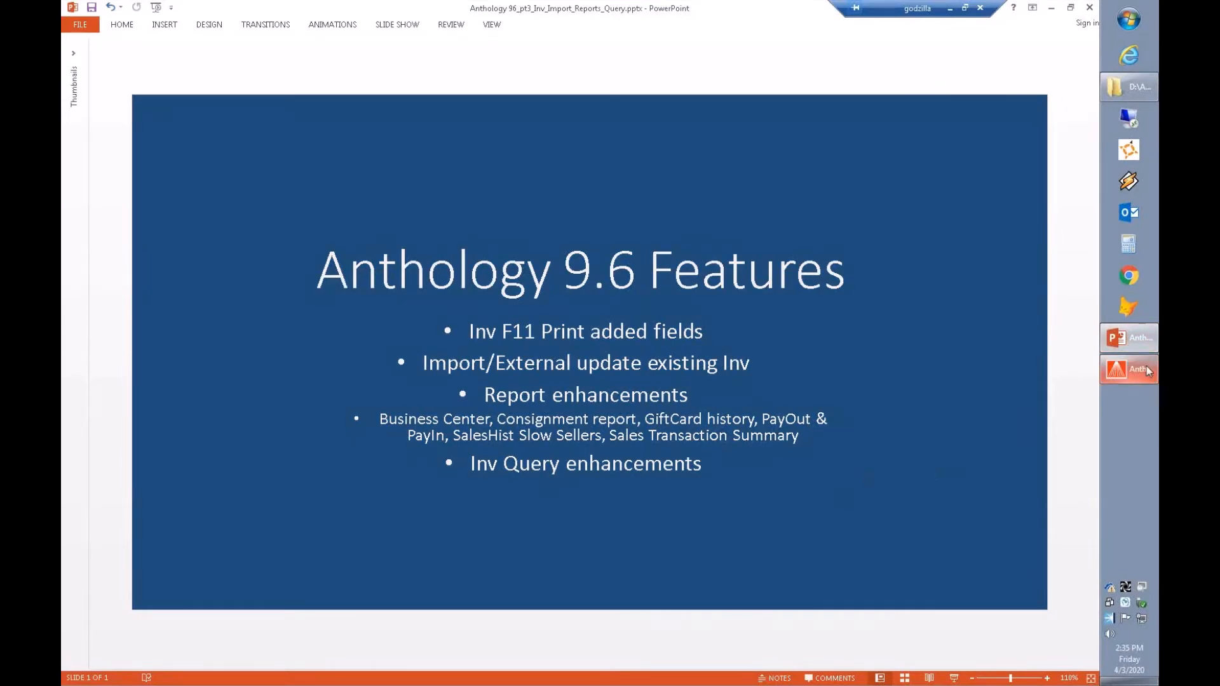
mouse_move(1146, 378)
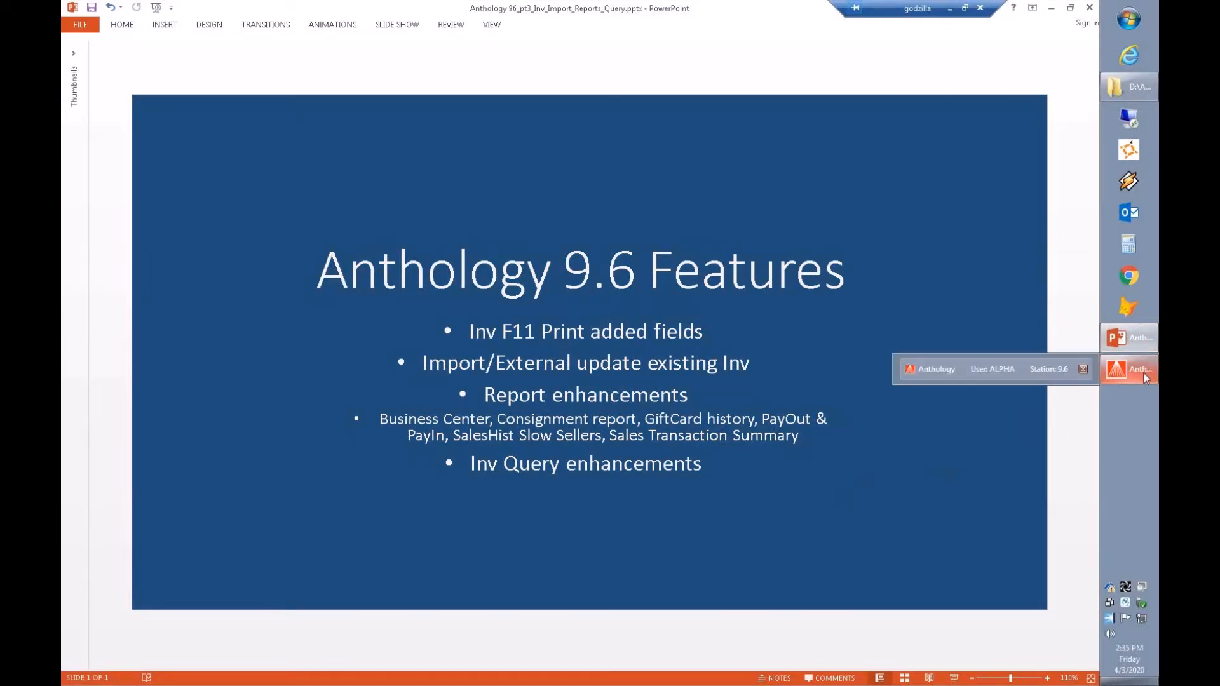
left_click(1145, 378)
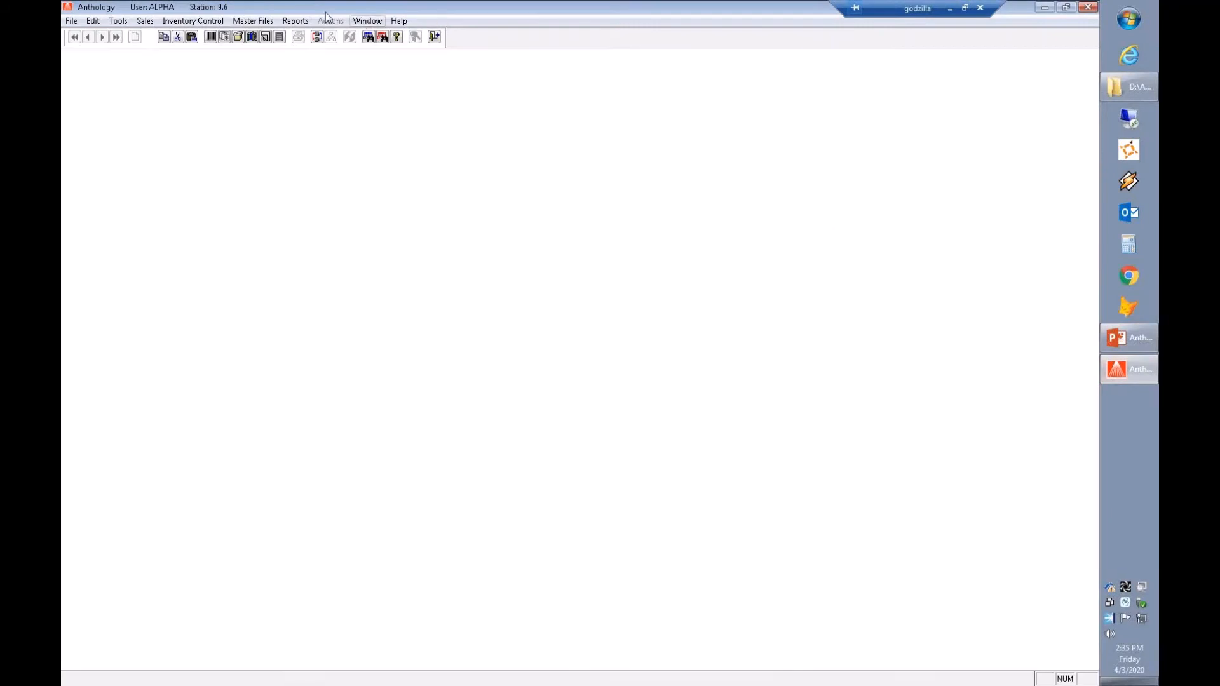
- Open the Pay In / Pay Out report and set its From date to 12/1/2019
left_click(295, 21)
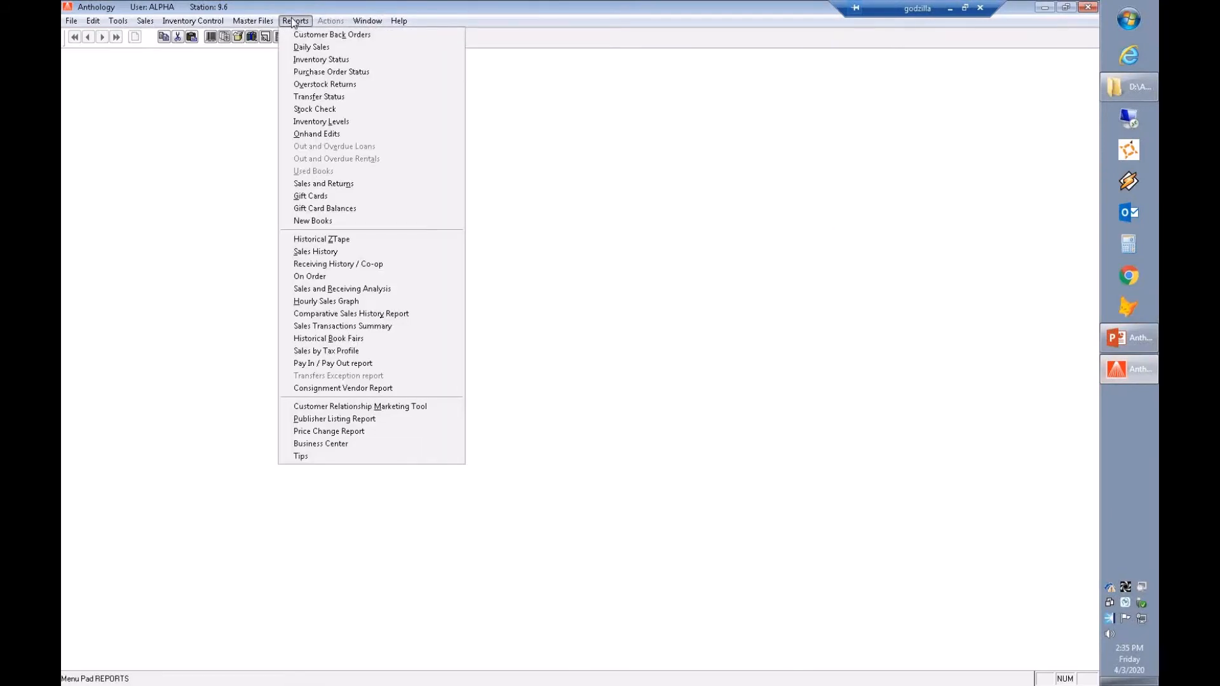
left_click(396, 369)
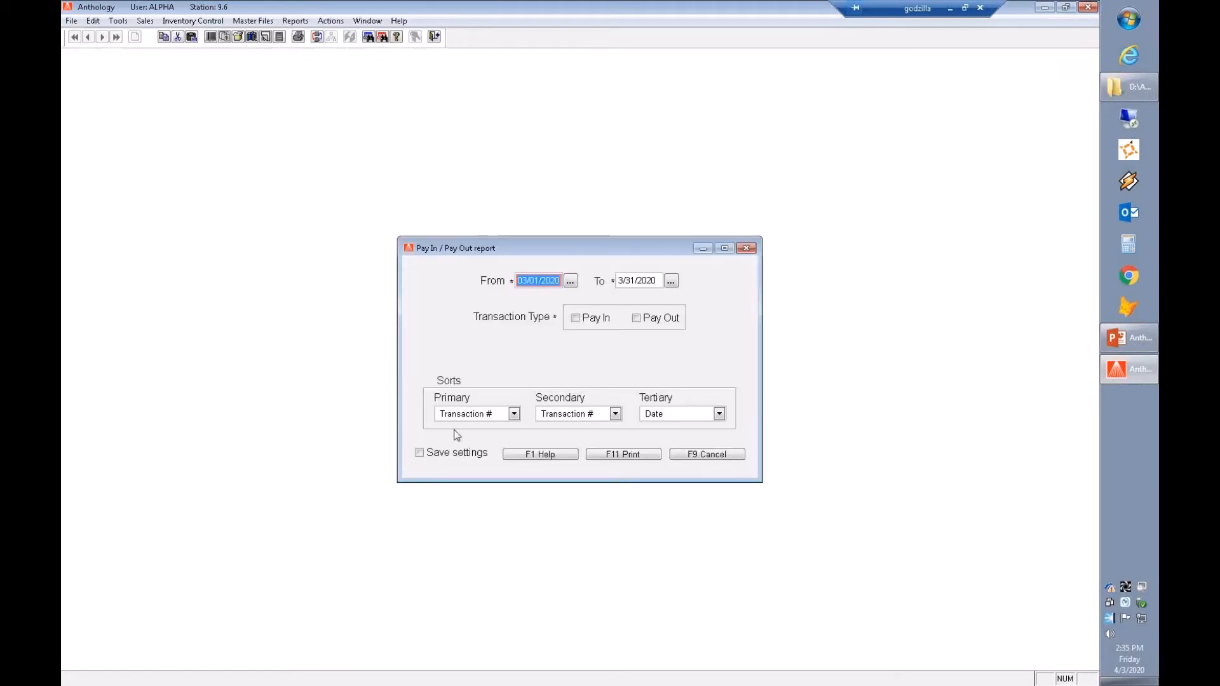
left_click(570, 282)
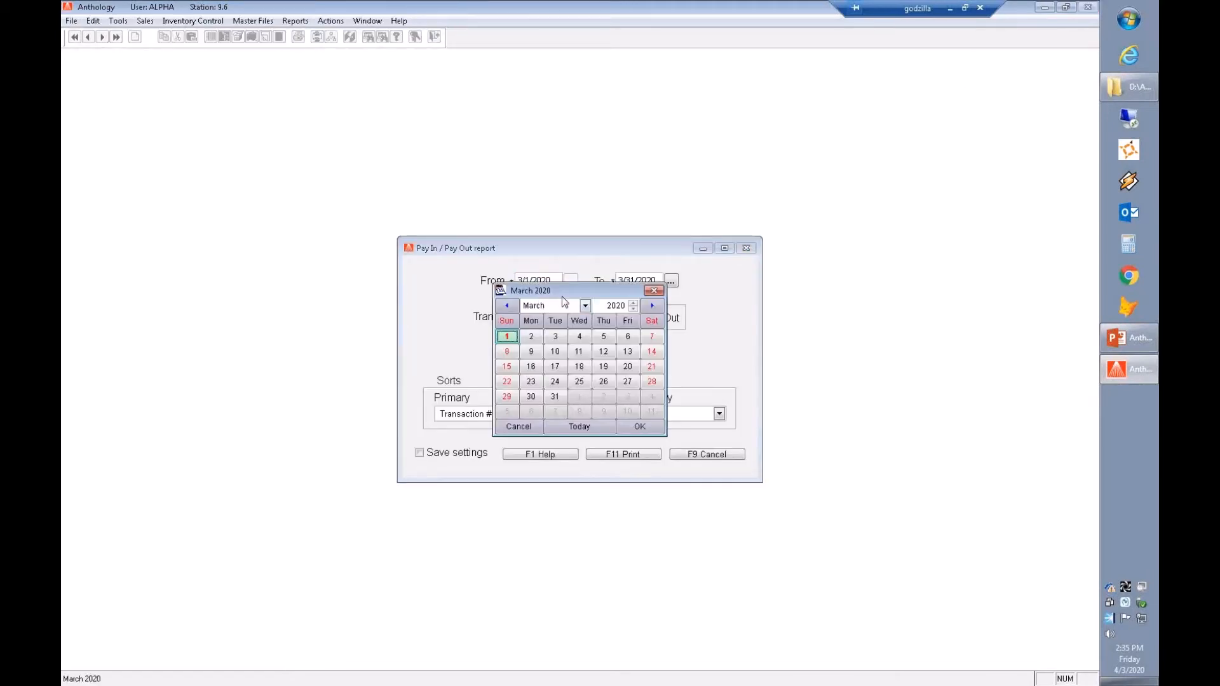
left_click(507, 306)
left_click(506, 305)
left_click(506, 305)
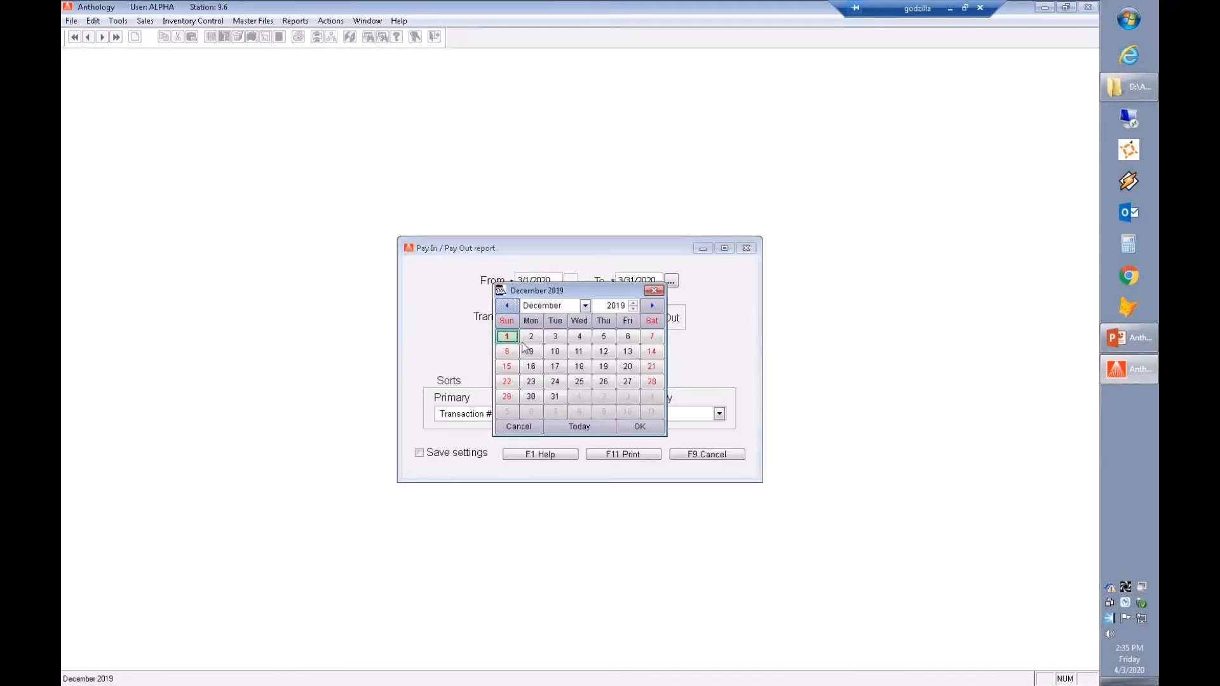
left_click(640, 426)
- Include Pay In and Pay Out transactions, enable saving of the settings and set the primary sort to Customer
left_click(579, 317)
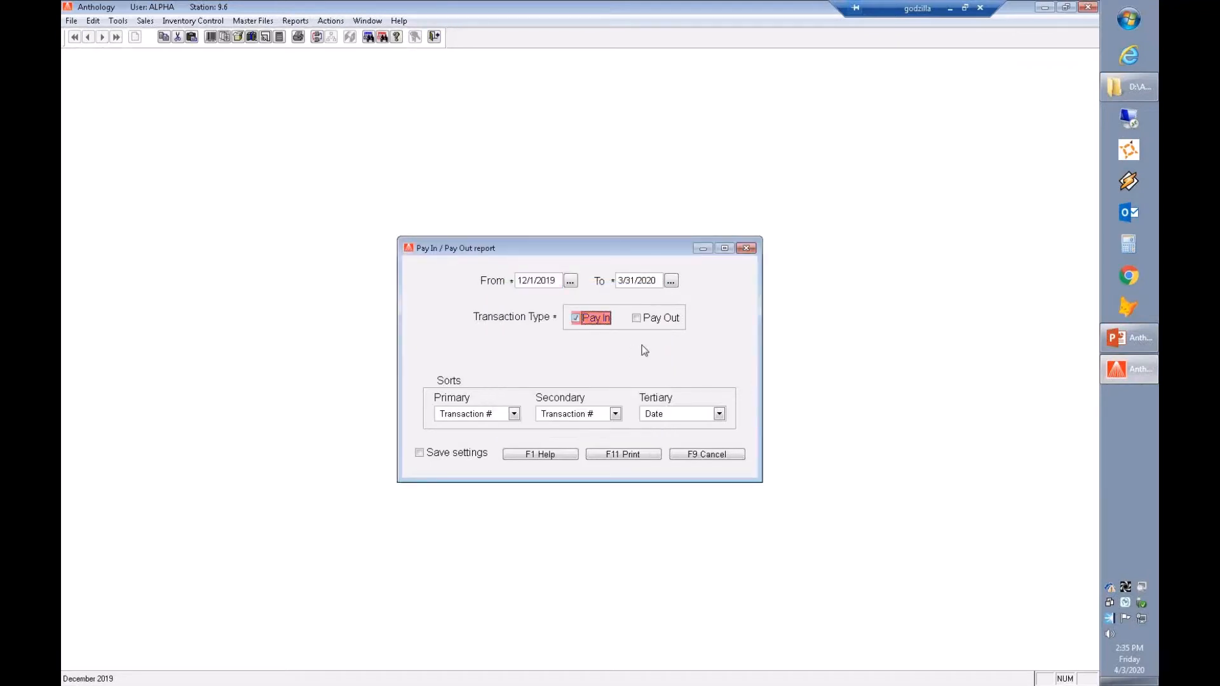
left_click(671, 320)
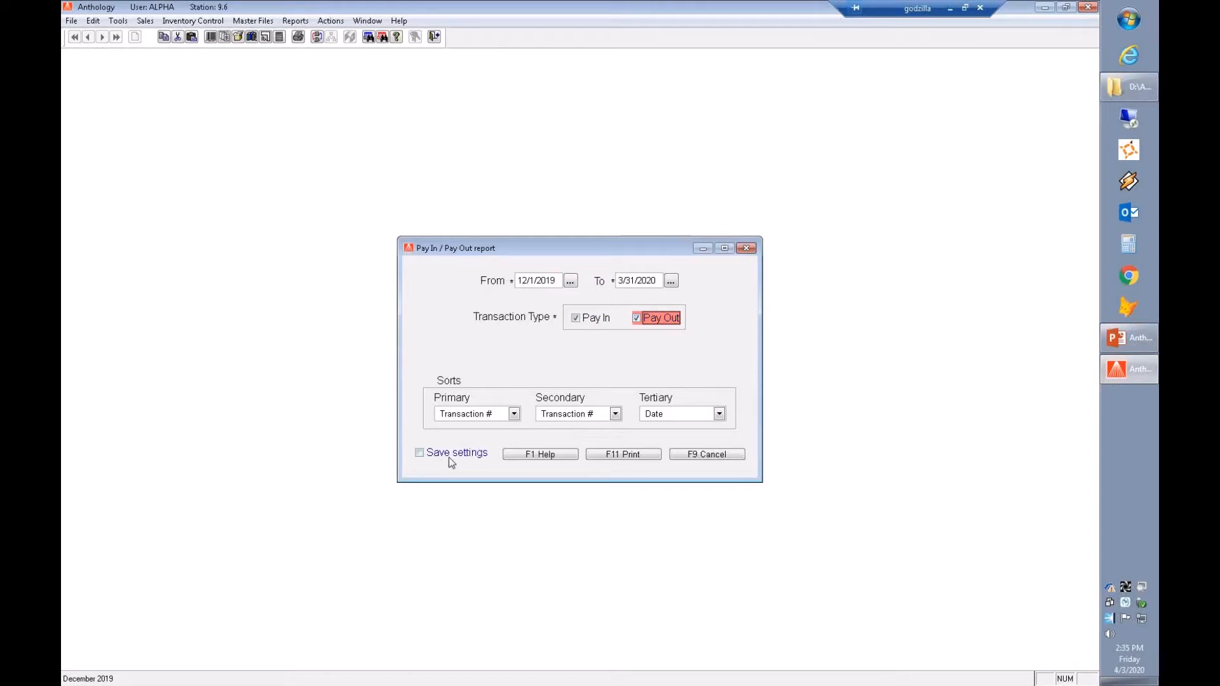
left_click(473, 459)
left_click(515, 414)
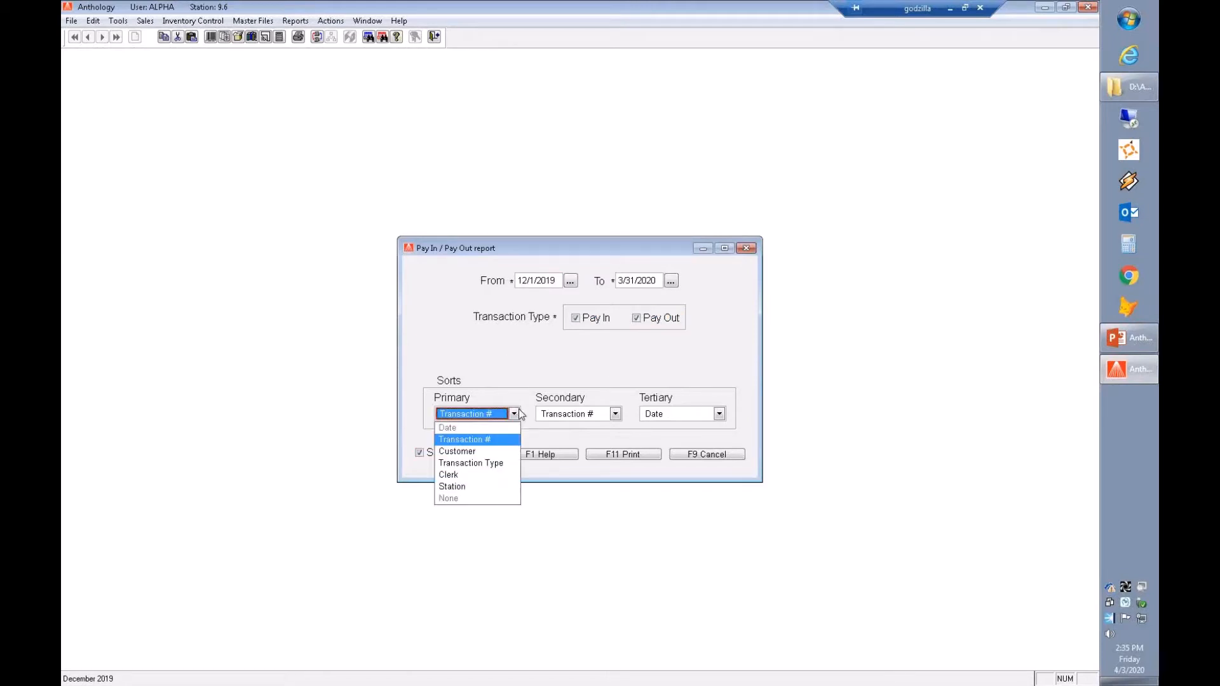
left_click(488, 451)
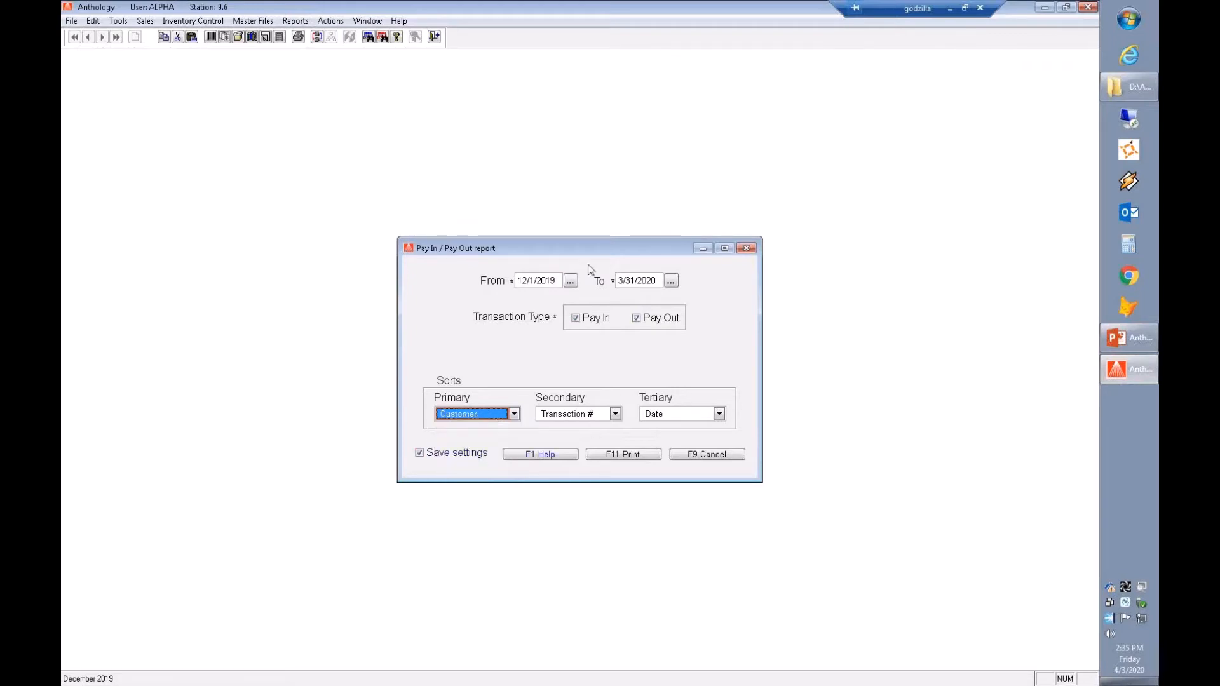
- Preview the Pay In / Pay Out report on screen
left_click(618, 455)
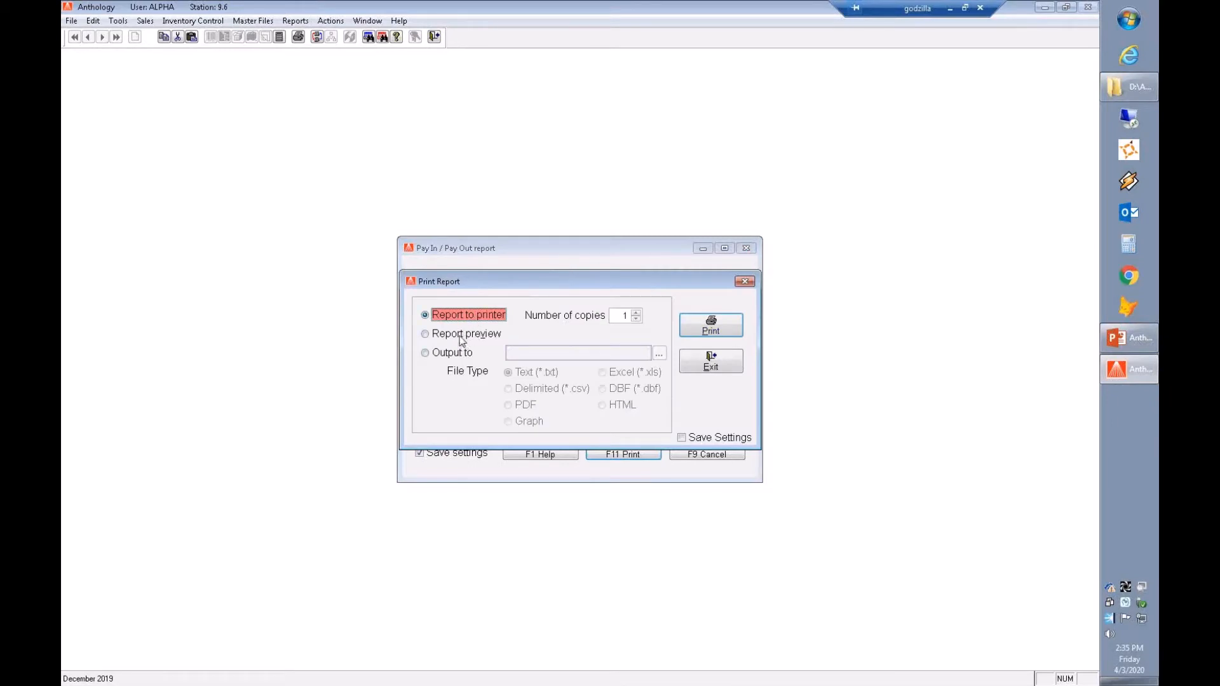
left_click(444, 335)
left_click(707, 331)
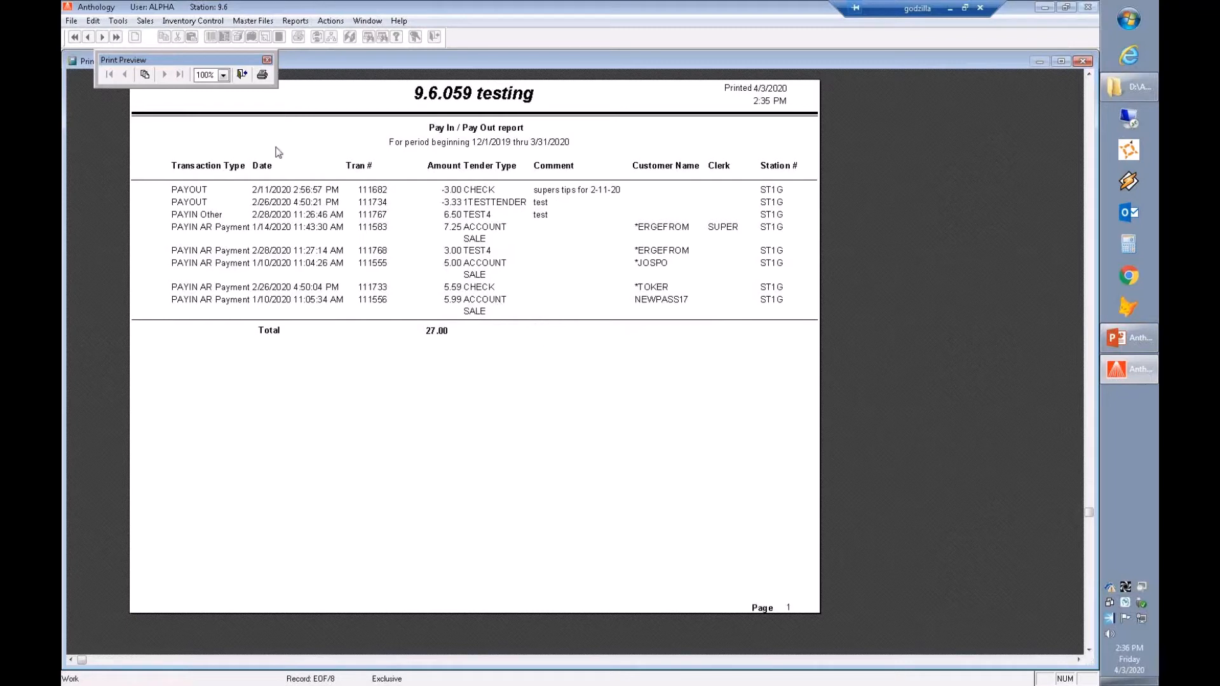
- Close the Pay In / Pay Out report and check the PowerPoint feature list before returning to Anthology
left_click(243, 74)
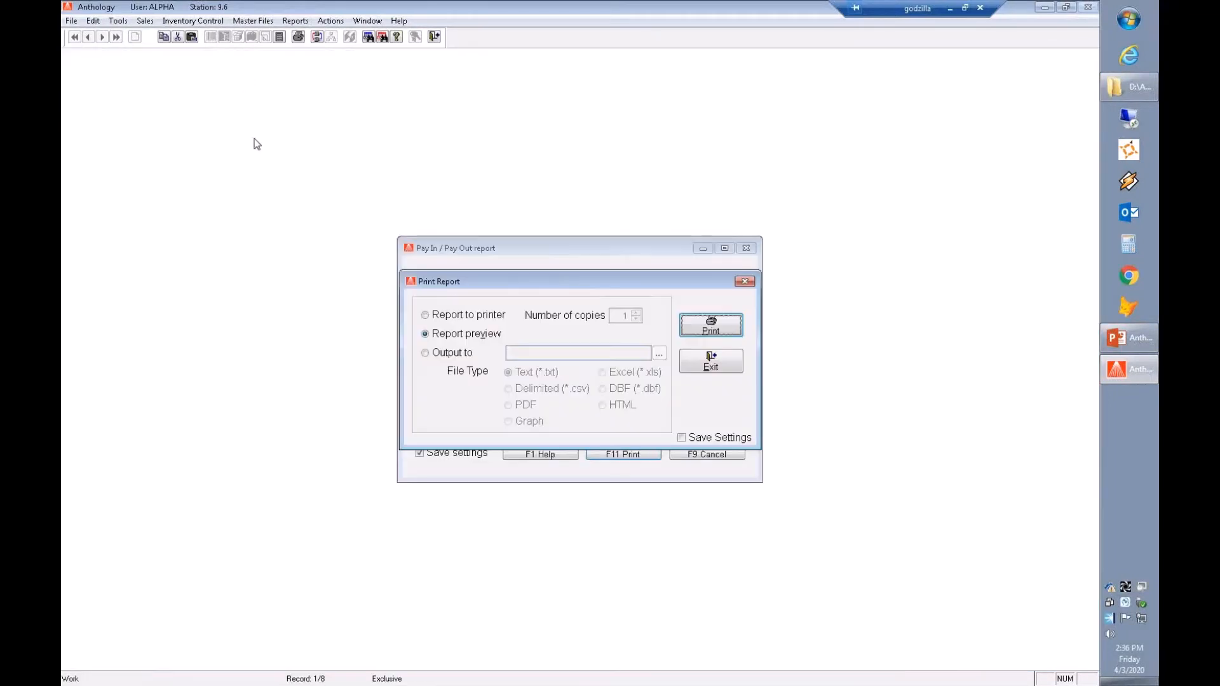
left_click(710, 362)
left_click(747, 248)
left_click(1134, 339)
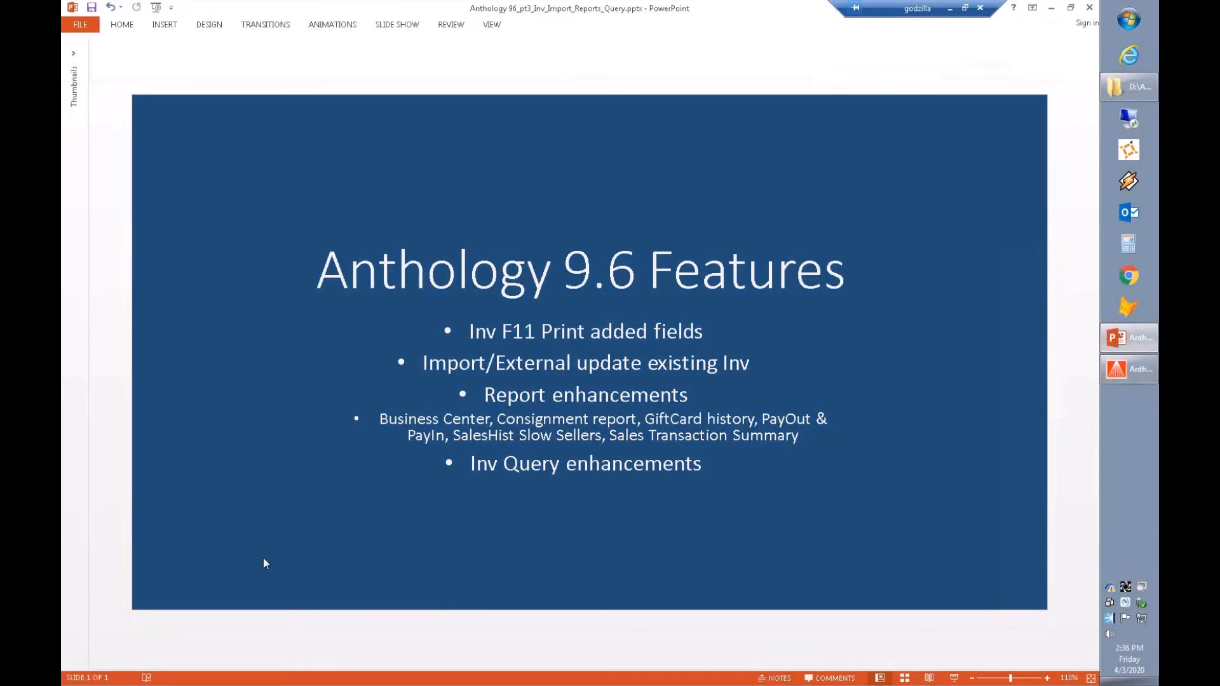
left_click(1148, 373)
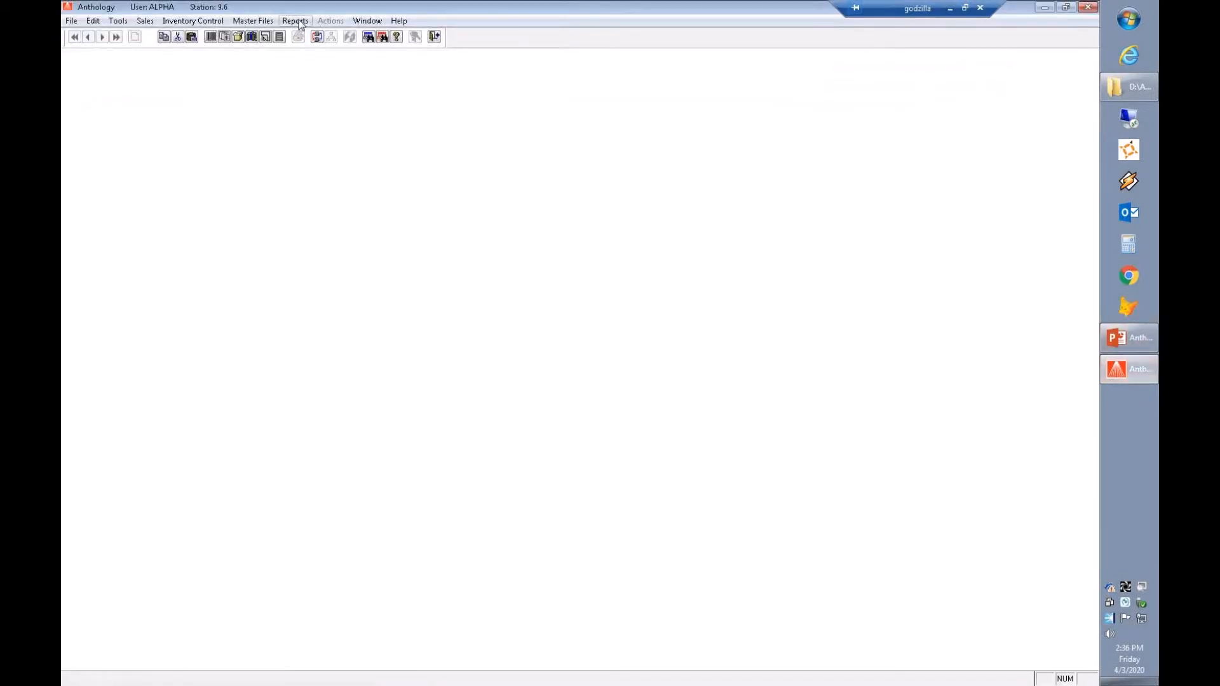
- Open the Sales History report and compare its Bestseller list and Slow sellers options, leaving Slow sellers enabled
left_click(299, 22)
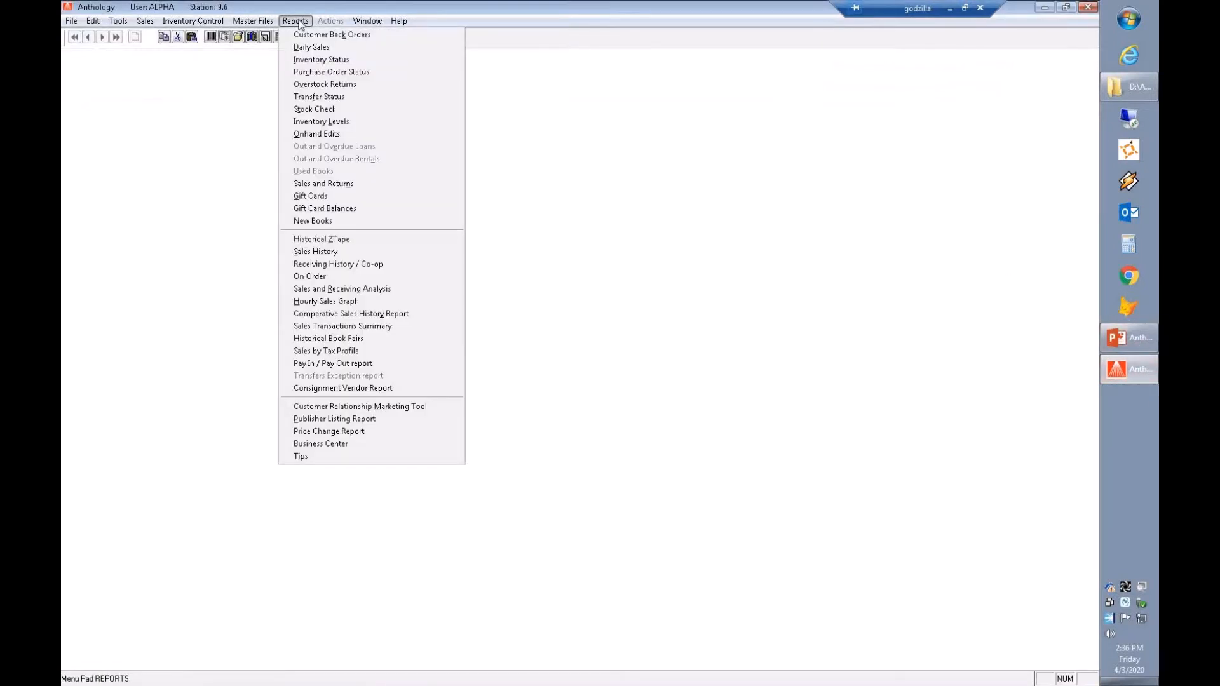
left_click(374, 250)
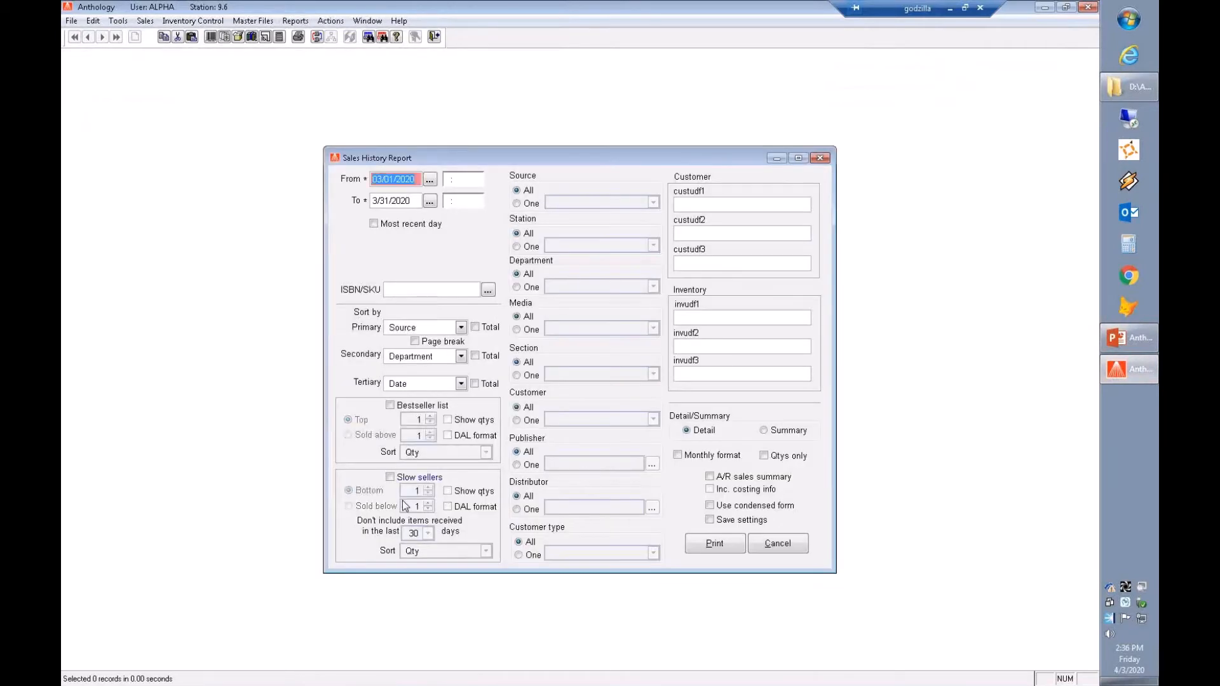
left_click(391, 478)
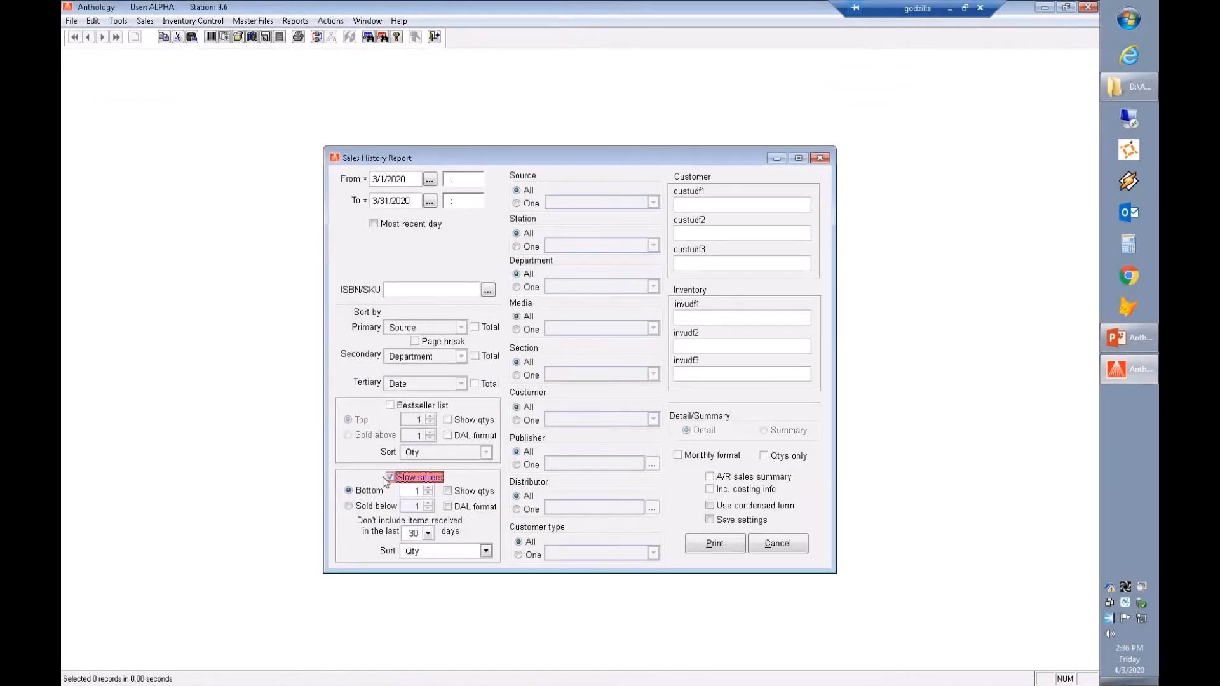
left_click(390, 477)
left_click(390, 406)
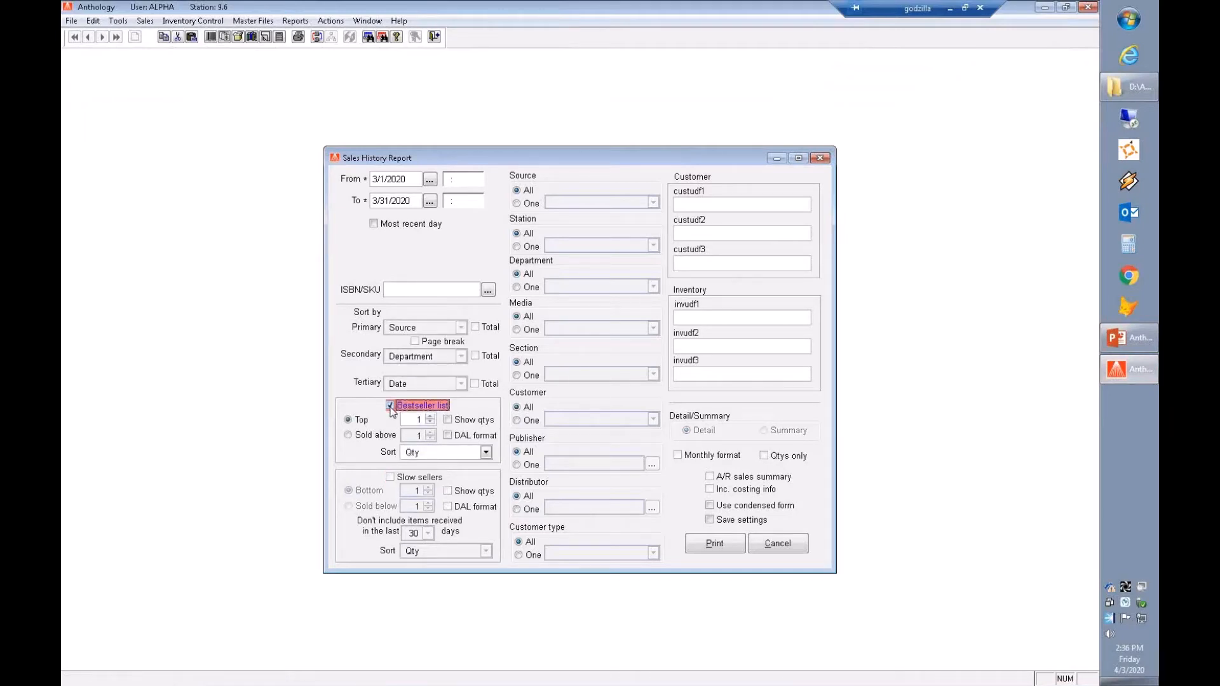
left_click(391, 405)
left_click(390, 478)
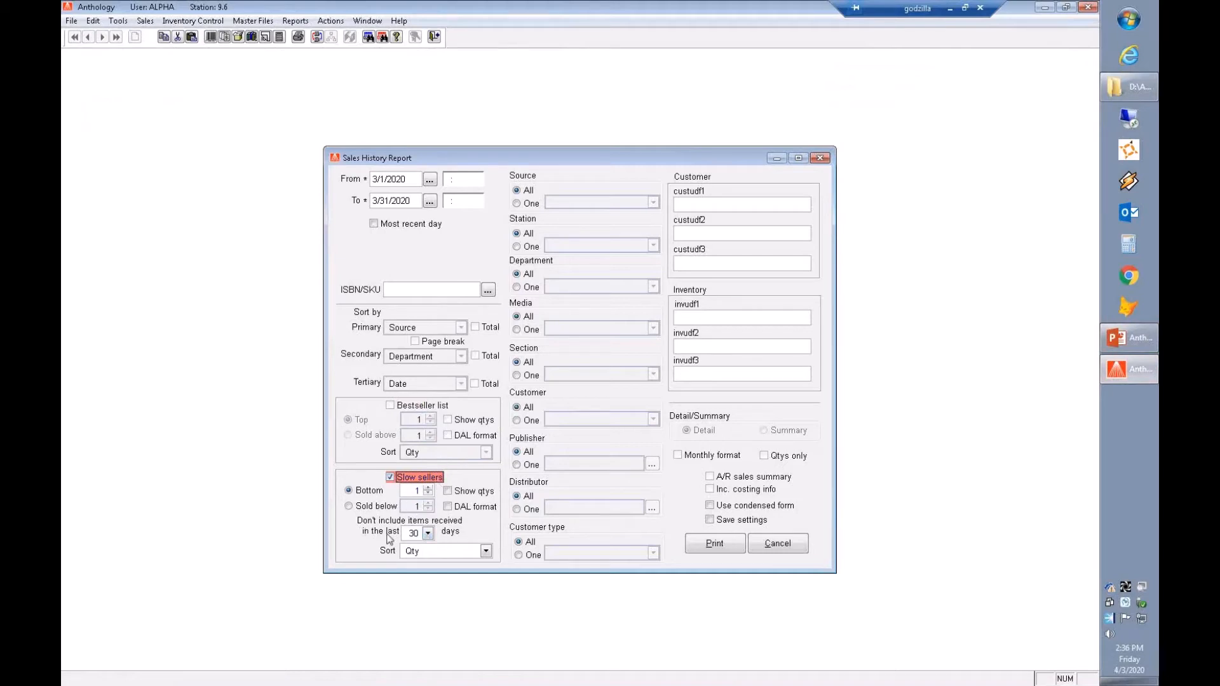
- Examine the Slow sellers choices for excluding recently received items, keeping 30 days and the Slow sellers option enabled
left_click(428, 534)
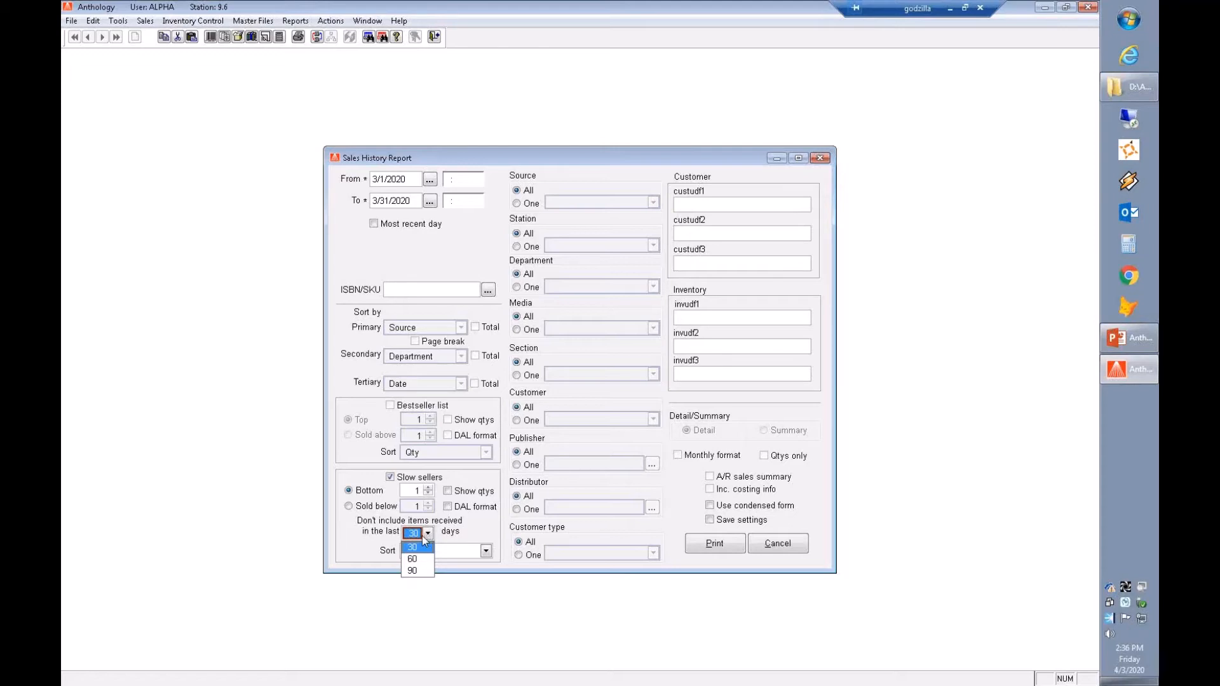
left_click(475, 526)
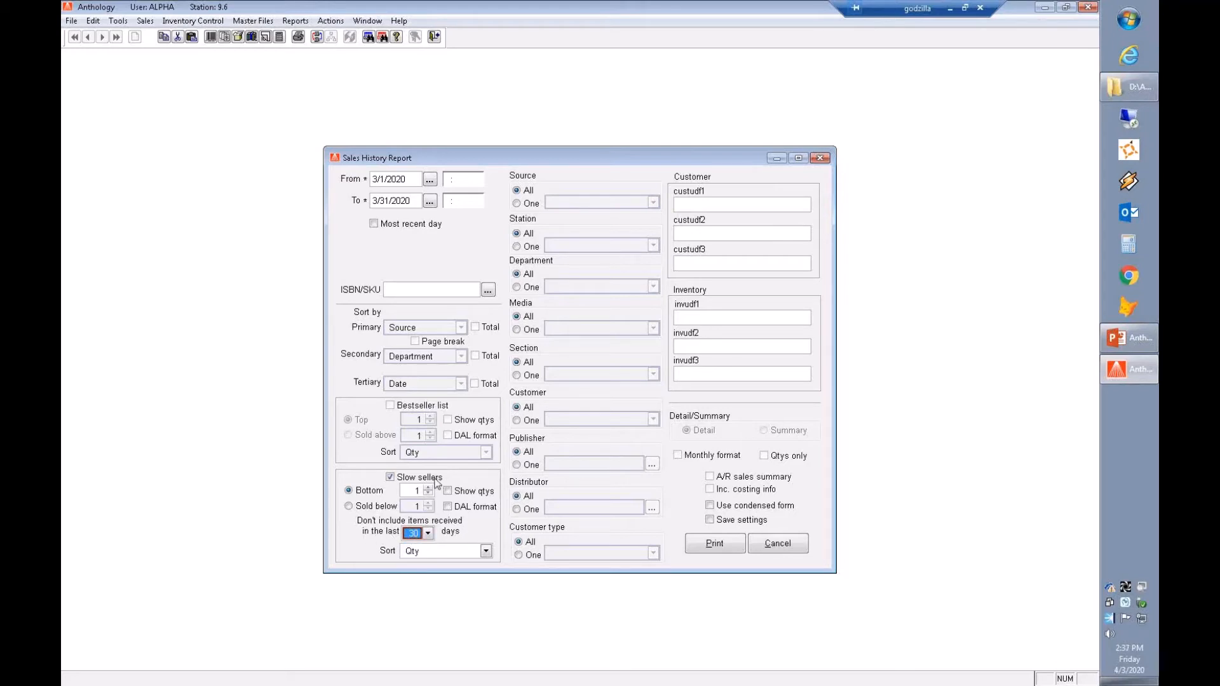
left_click(435, 482)
left_click(390, 480)
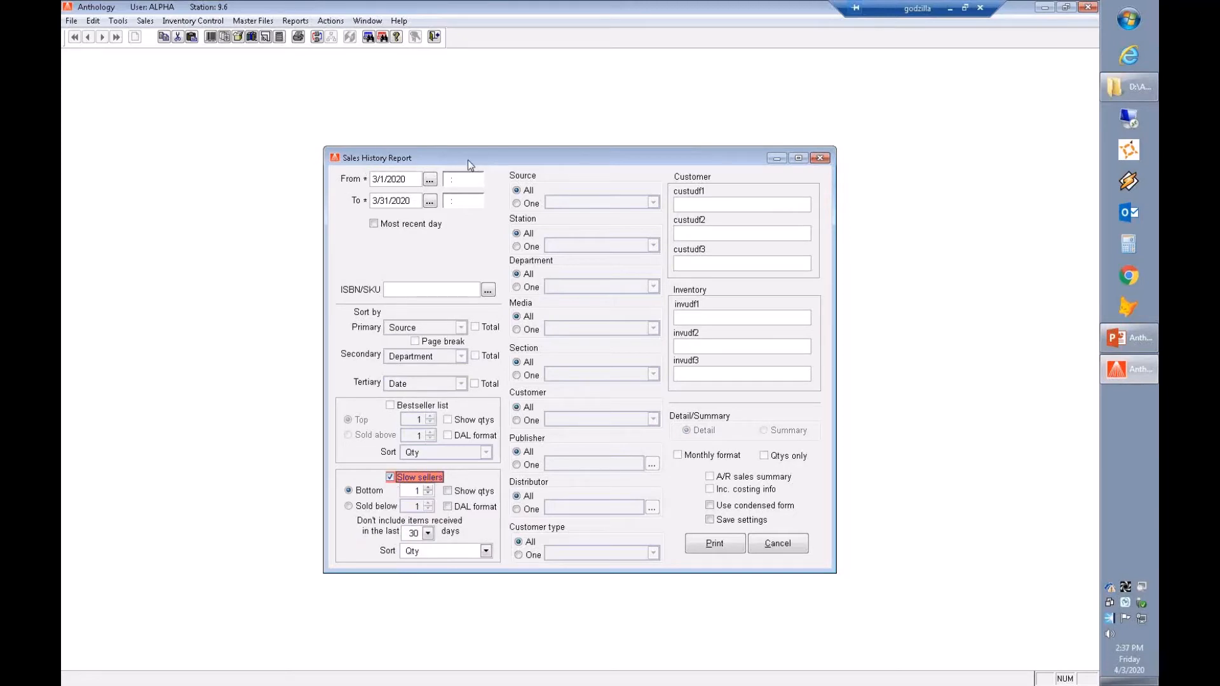
left_click_drag(477, 159, 457, 143)
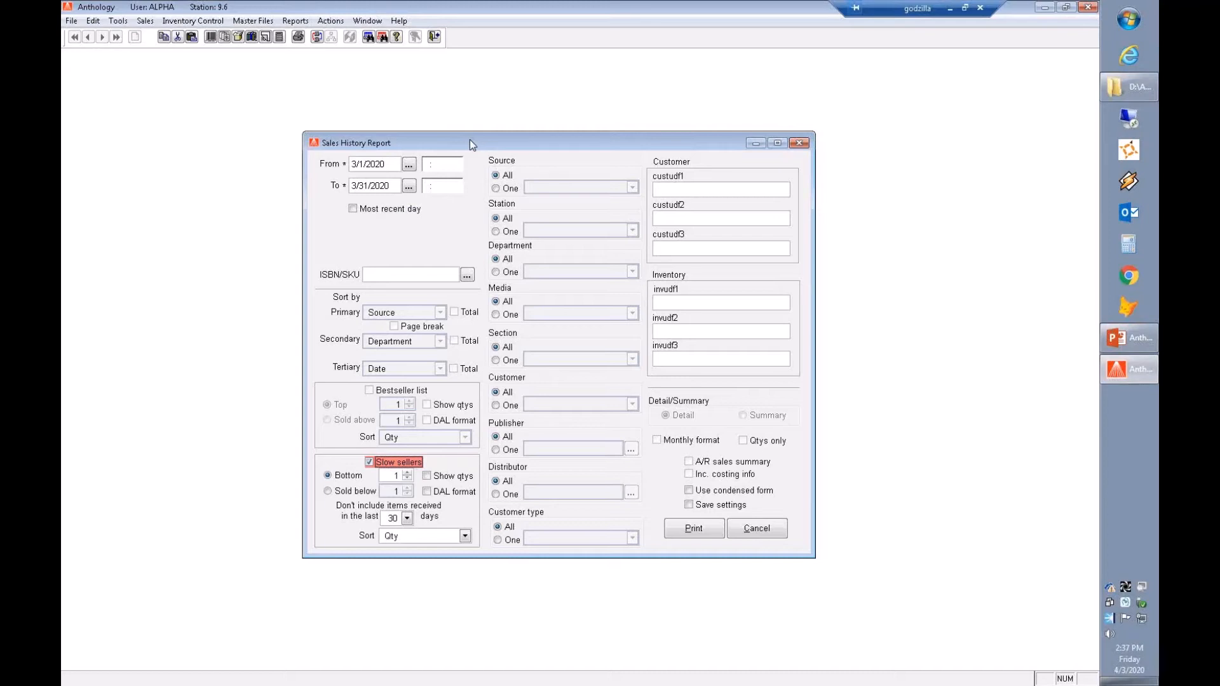
- Close the Sales History report and check the PowerPoint feature list before returning to Anthology
left_click(802, 144)
left_click(1135, 338)
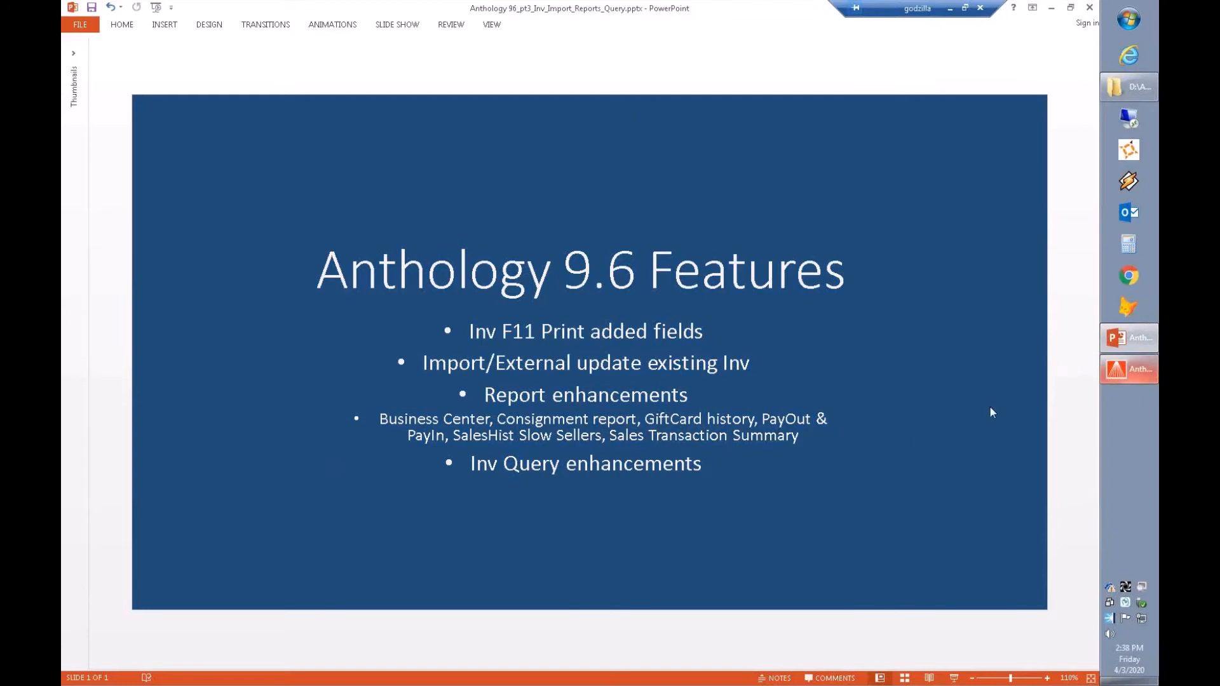
left_click(1129, 369)
- Open the Sales Transactions Summary report
left_click(300, 23)
left_click(301, 23)
left_click(301, 24)
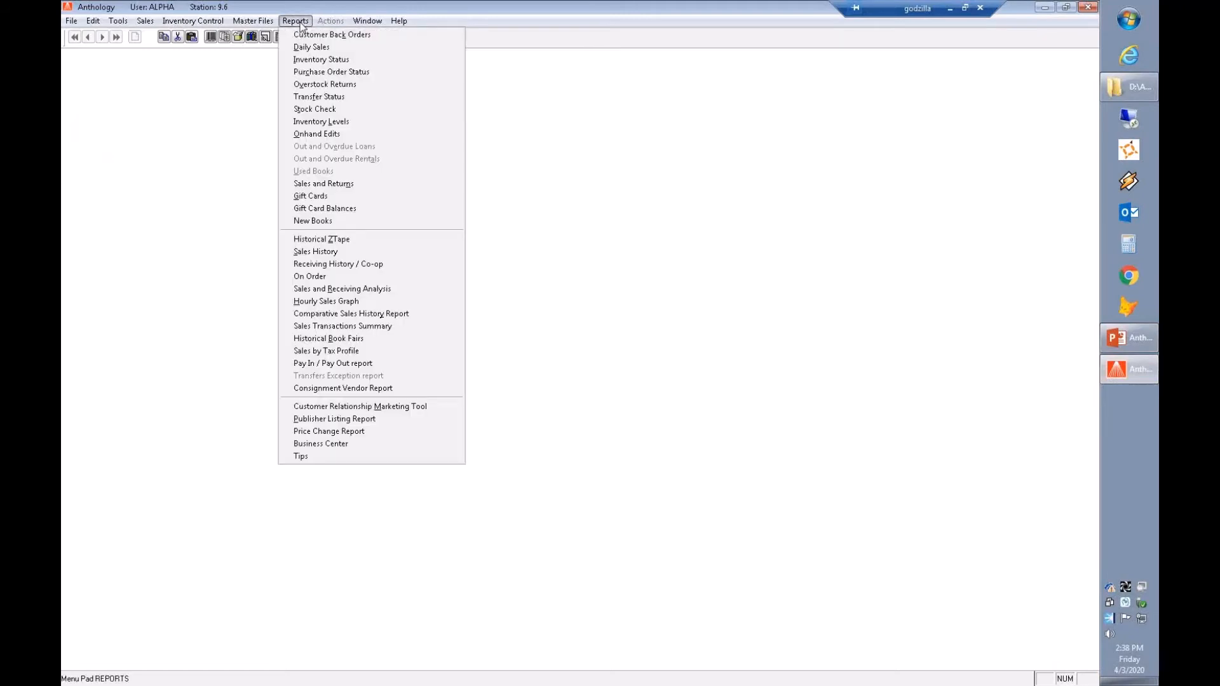
left_click(405, 326)
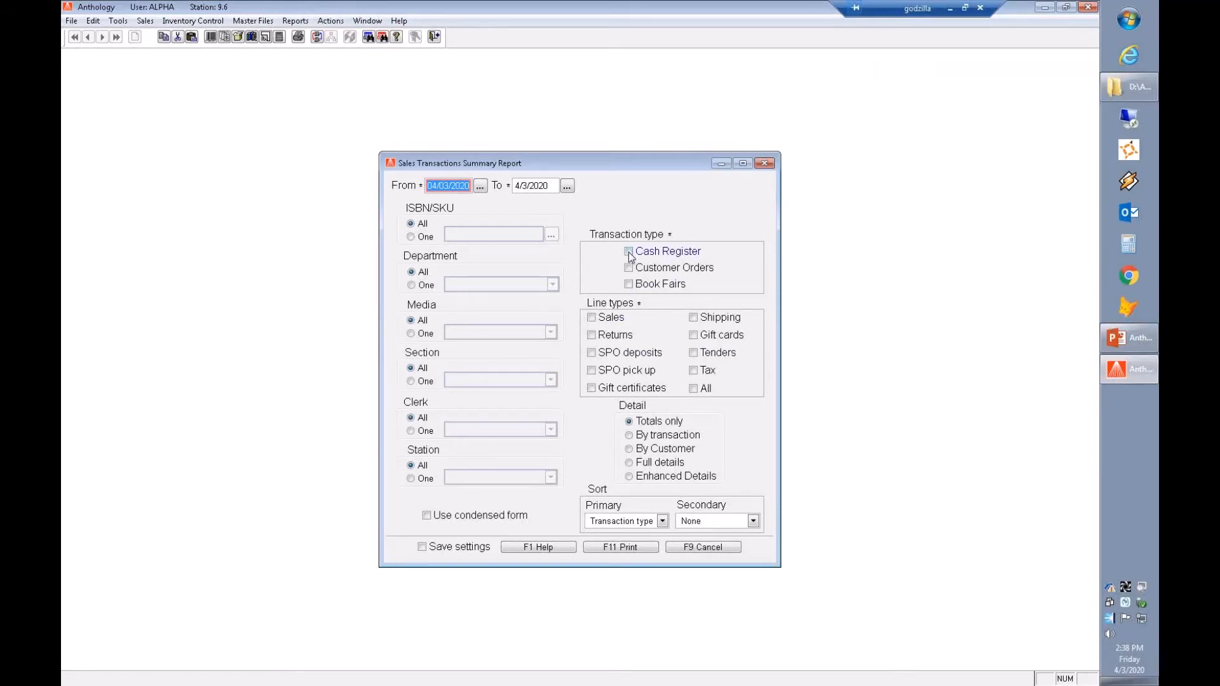
- Set the report's From date to 2/3/2020 and choose Cash Register as the transaction type
left_click(485, 185)
left_click(506, 306)
left_click(507, 306)
left_click(642, 426)
left_click(629, 252)
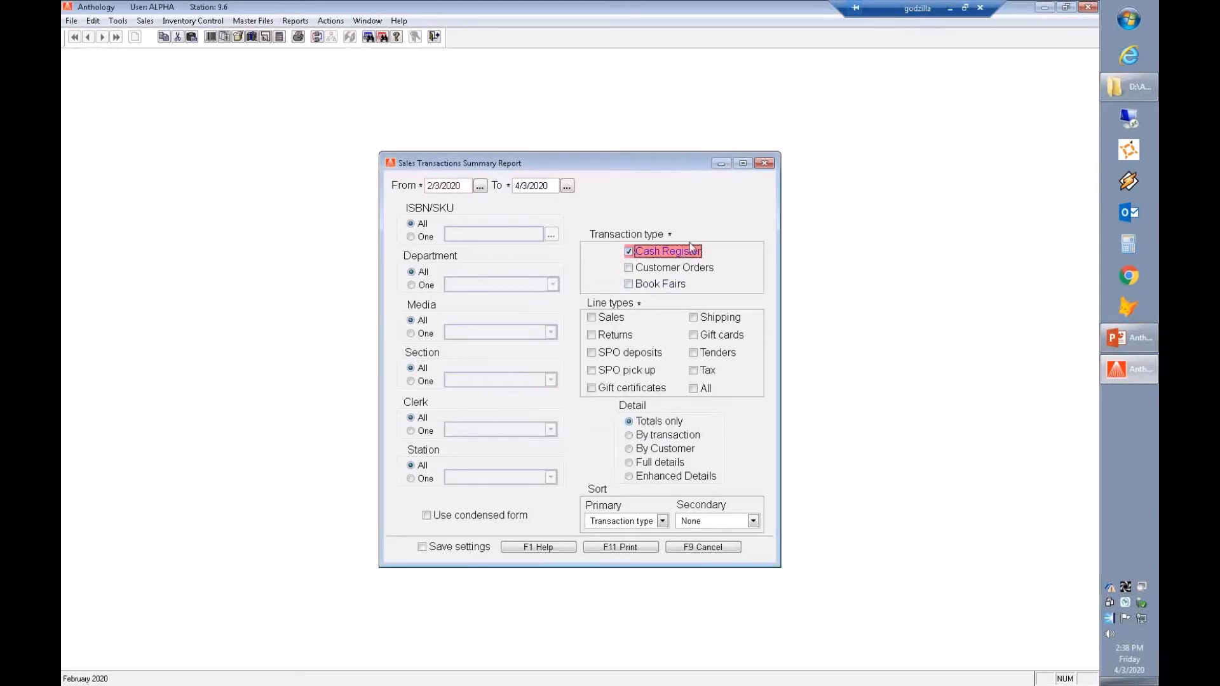
- Go through the individual line types from Sales to Tax, and include them all with the All option
left_click(603, 319)
left_click(605, 337)
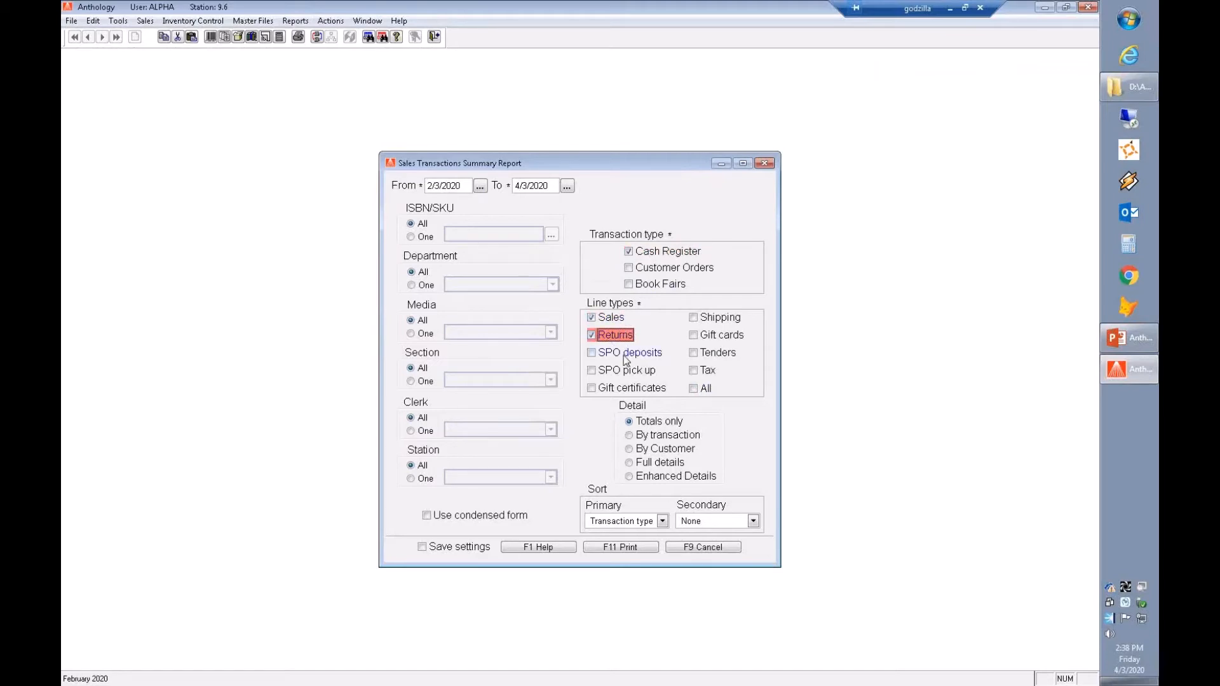
left_click(625, 355)
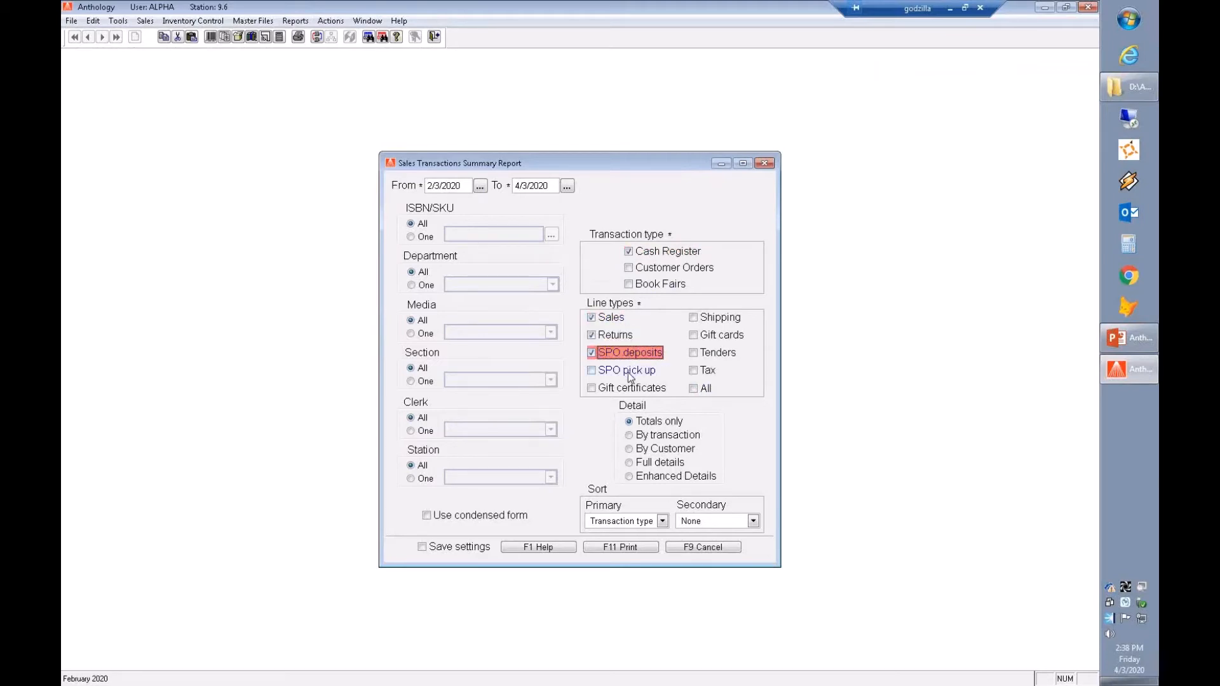
left_click(629, 375)
left_click(642, 390)
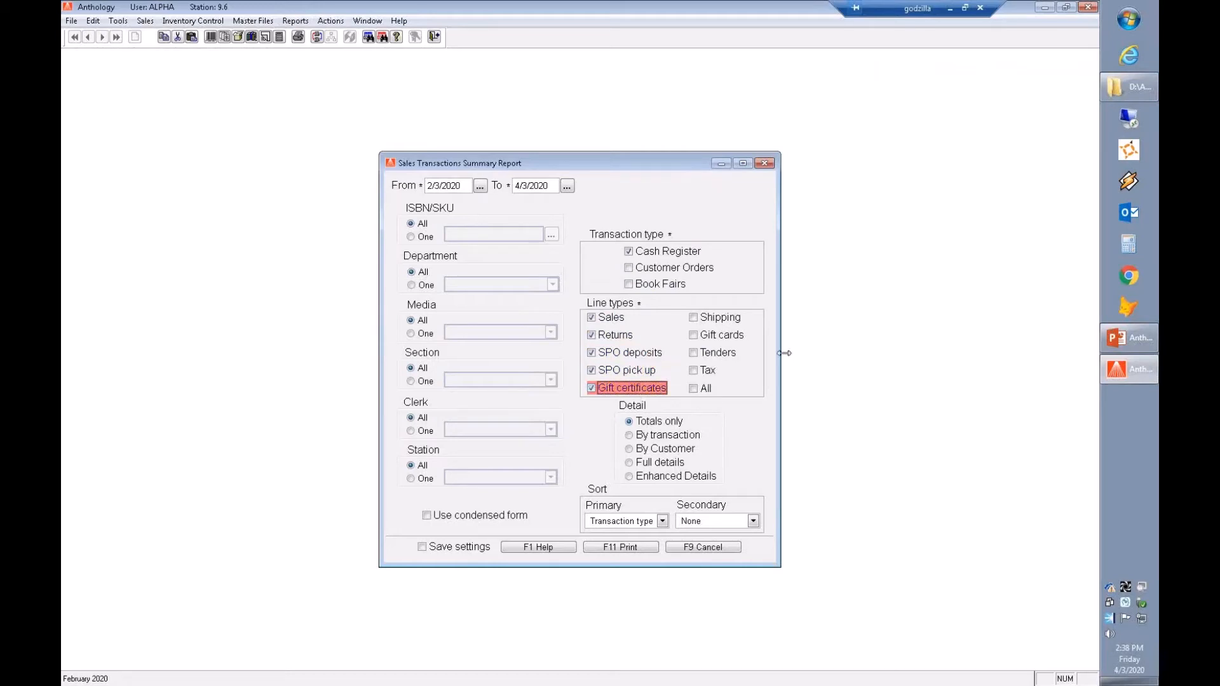
left_click(730, 320)
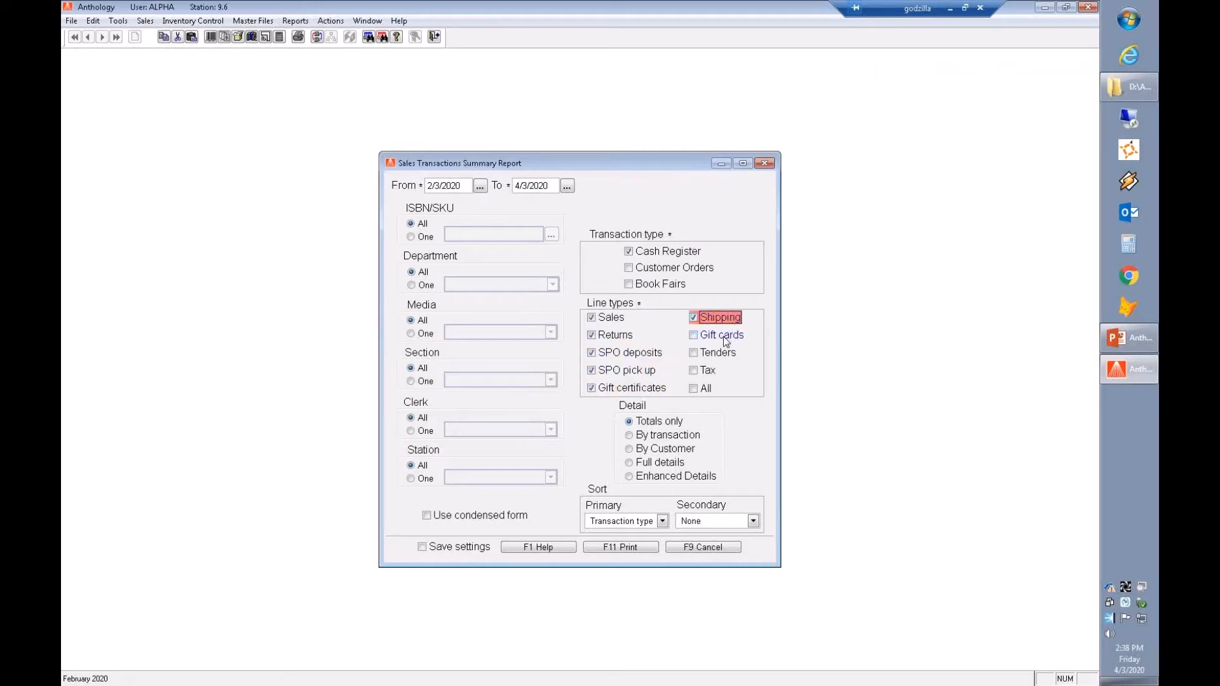
left_click(732, 355)
left_click(708, 374)
left_click(699, 390)
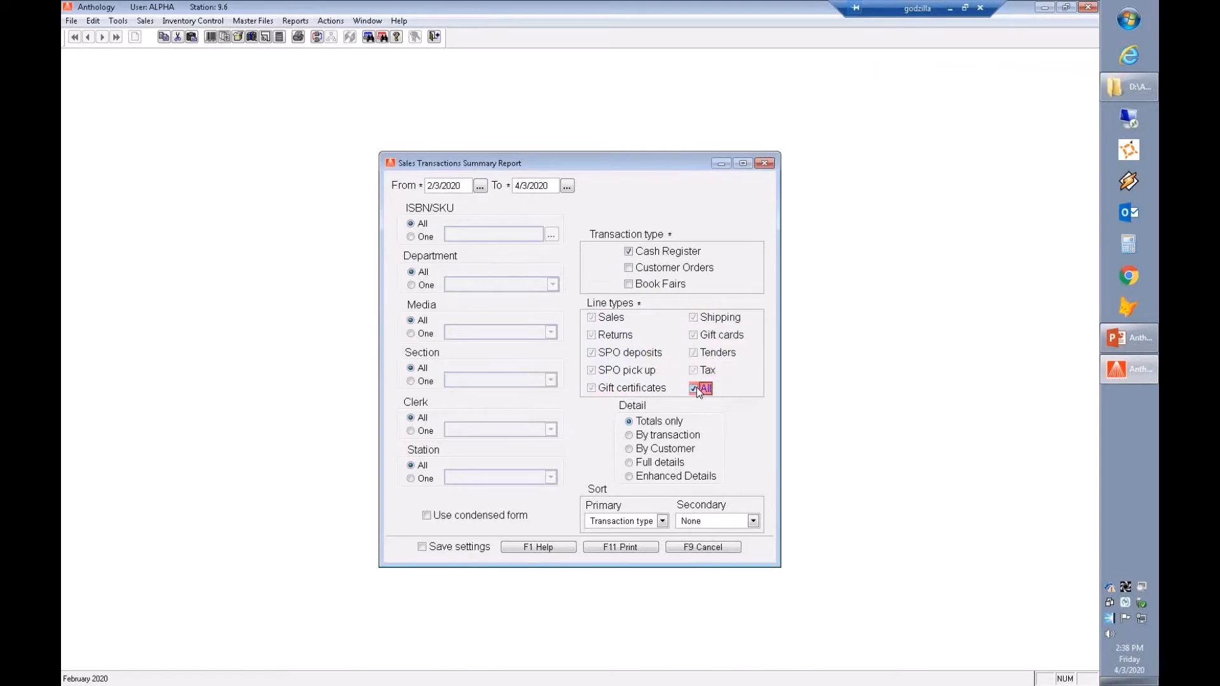
- Compare the report's detail levels, return to Totals only, and enable the condensed form
left_click(665, 439)
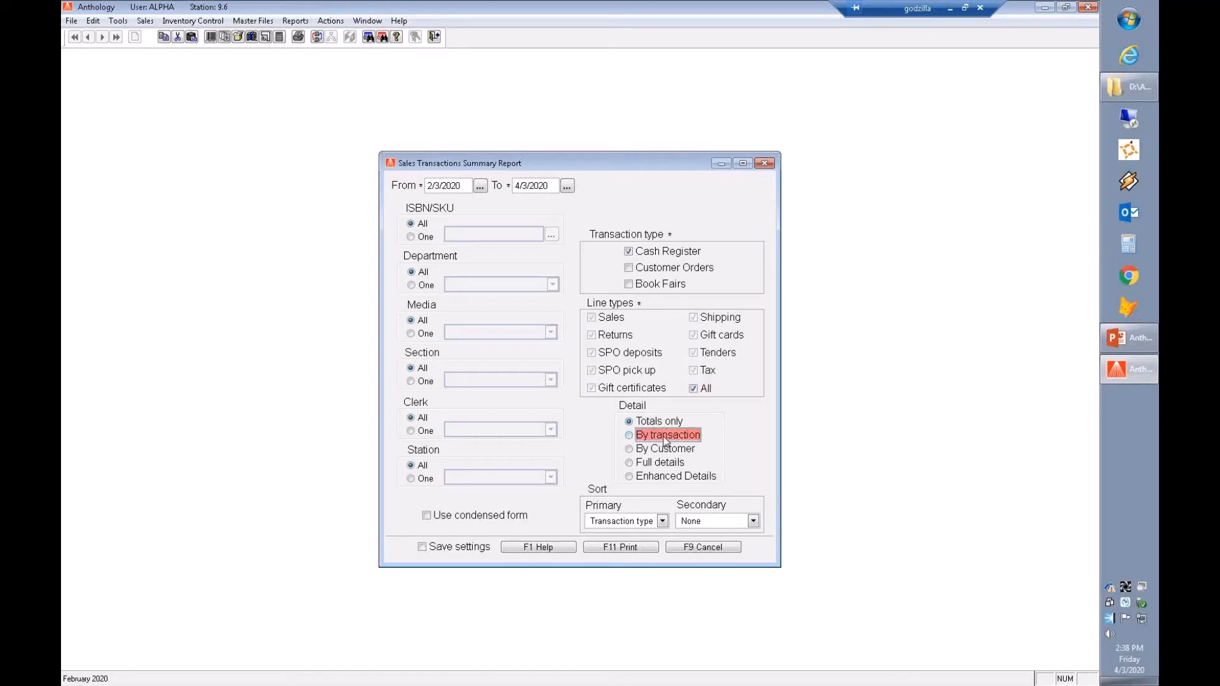
left_click(662, 450)
left_click(660, 463)
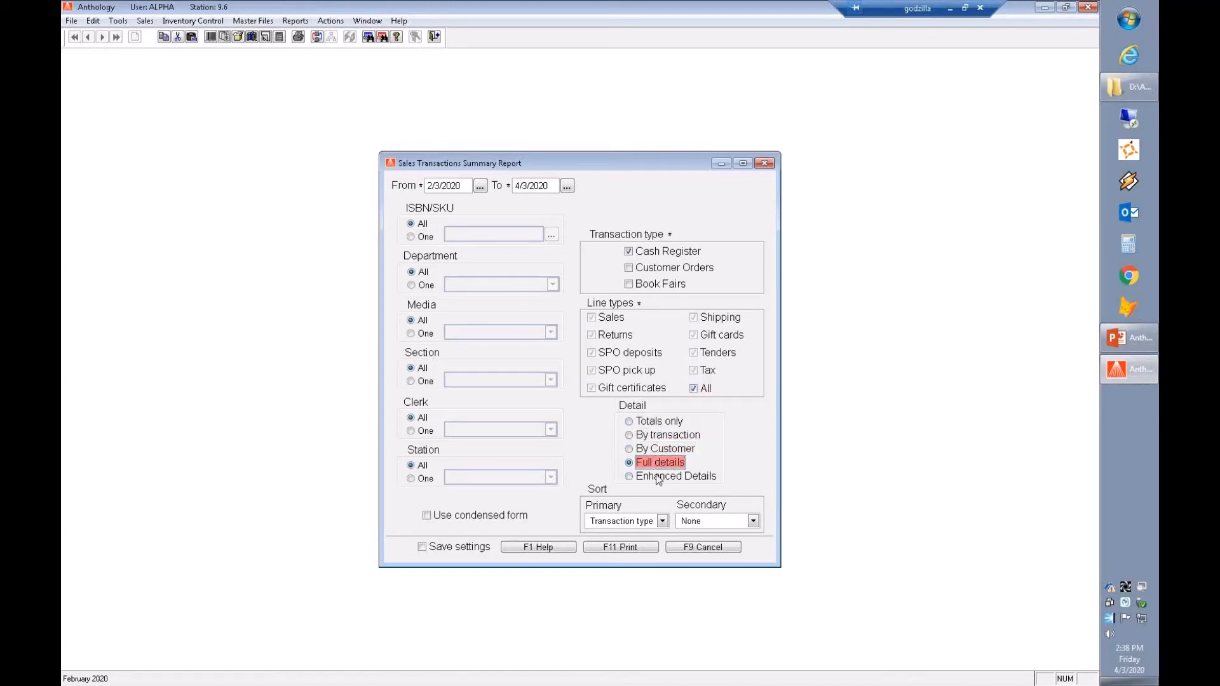
left_click(658, 478)
left_click(655, 424)
left_click(487, 517)
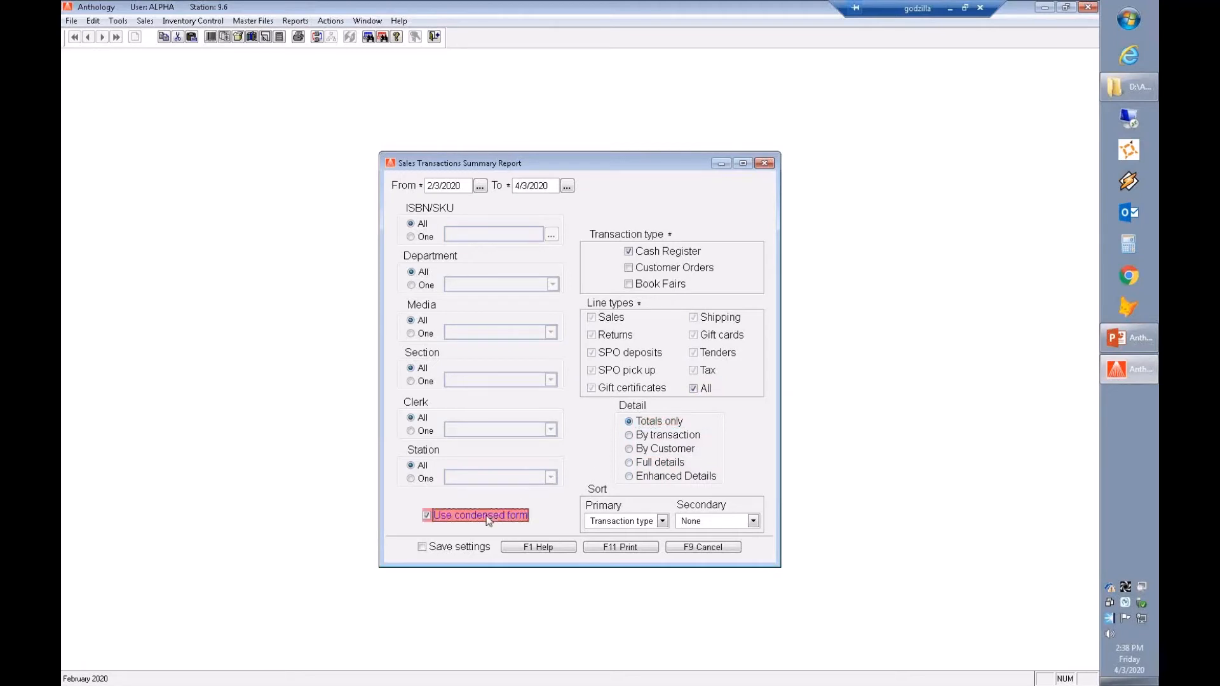
- Review the By transaction, By Customer, Full details and Enhanced Details options for the condensed report
left_click(641, 438)
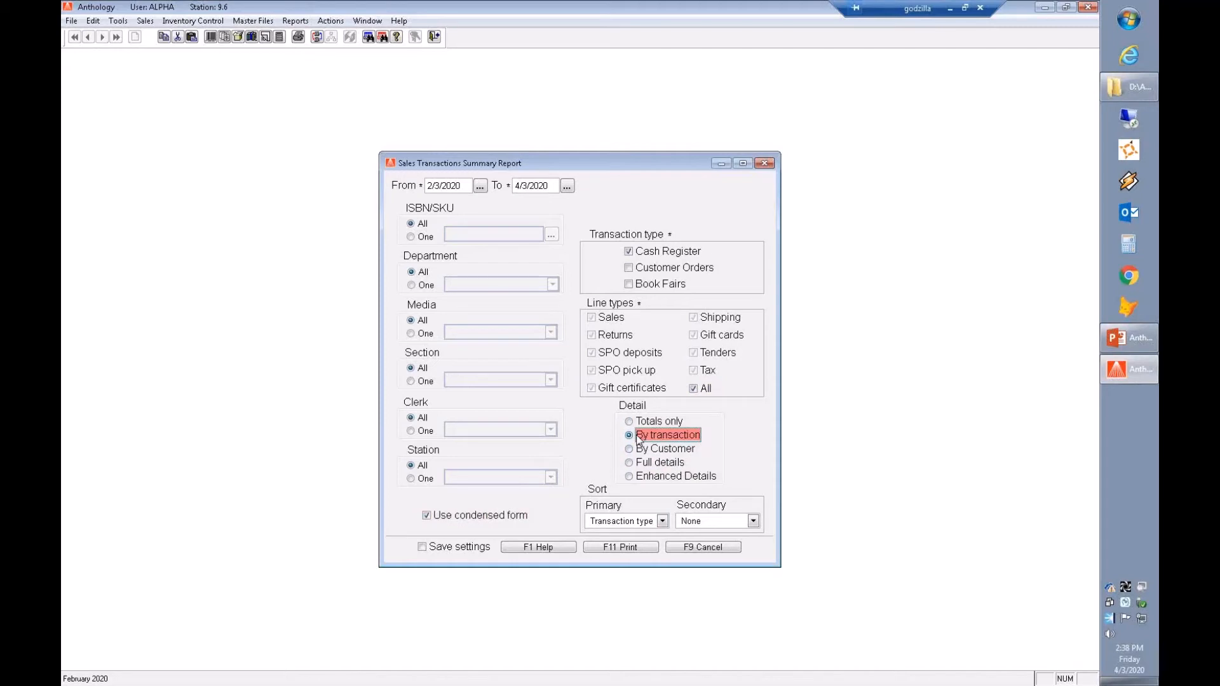
left_click(652, 452)
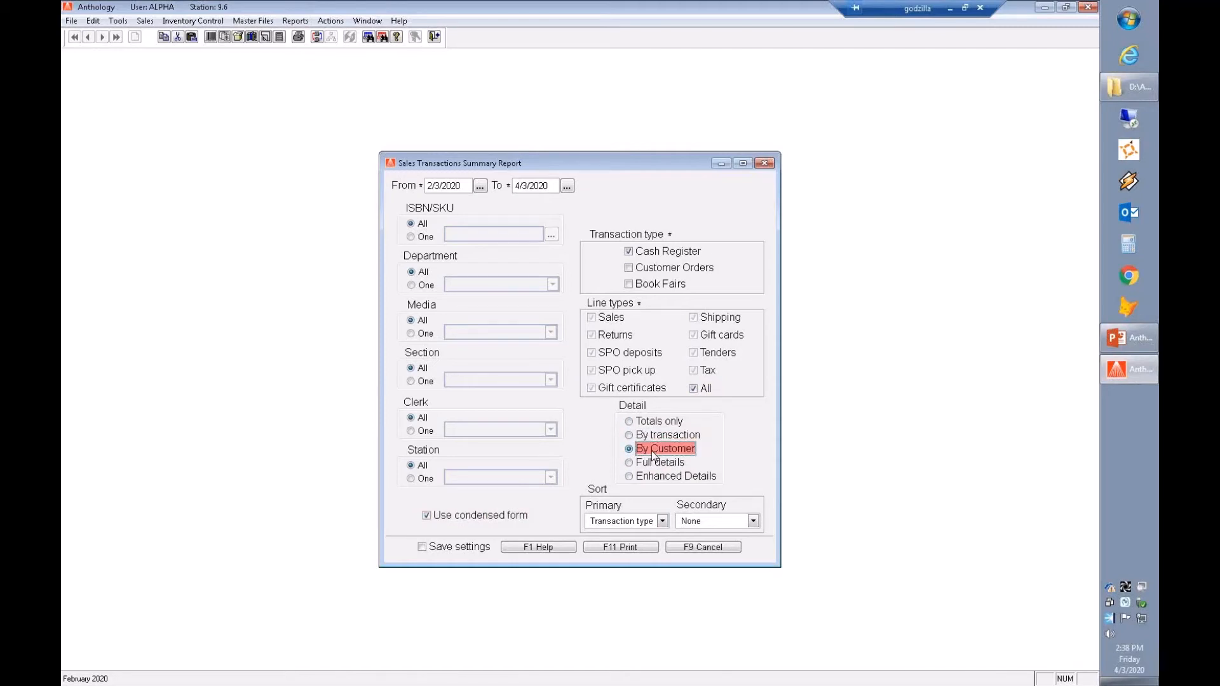
left_click(654, 468)
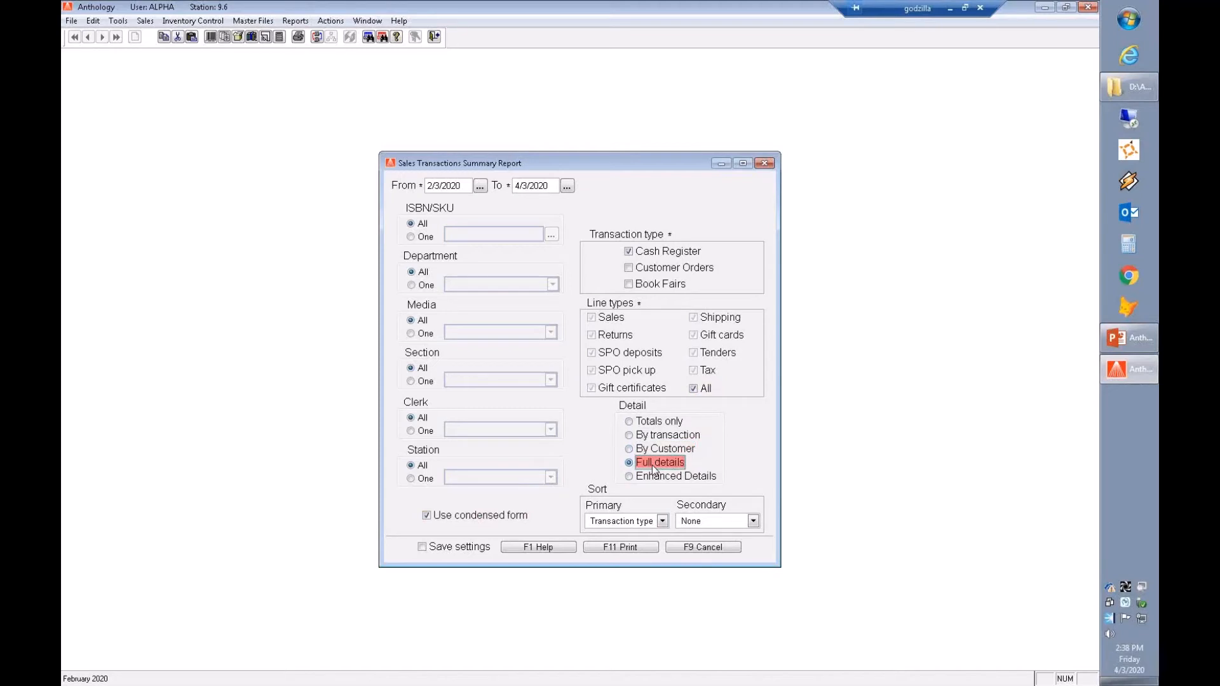
left_click(660, 482)
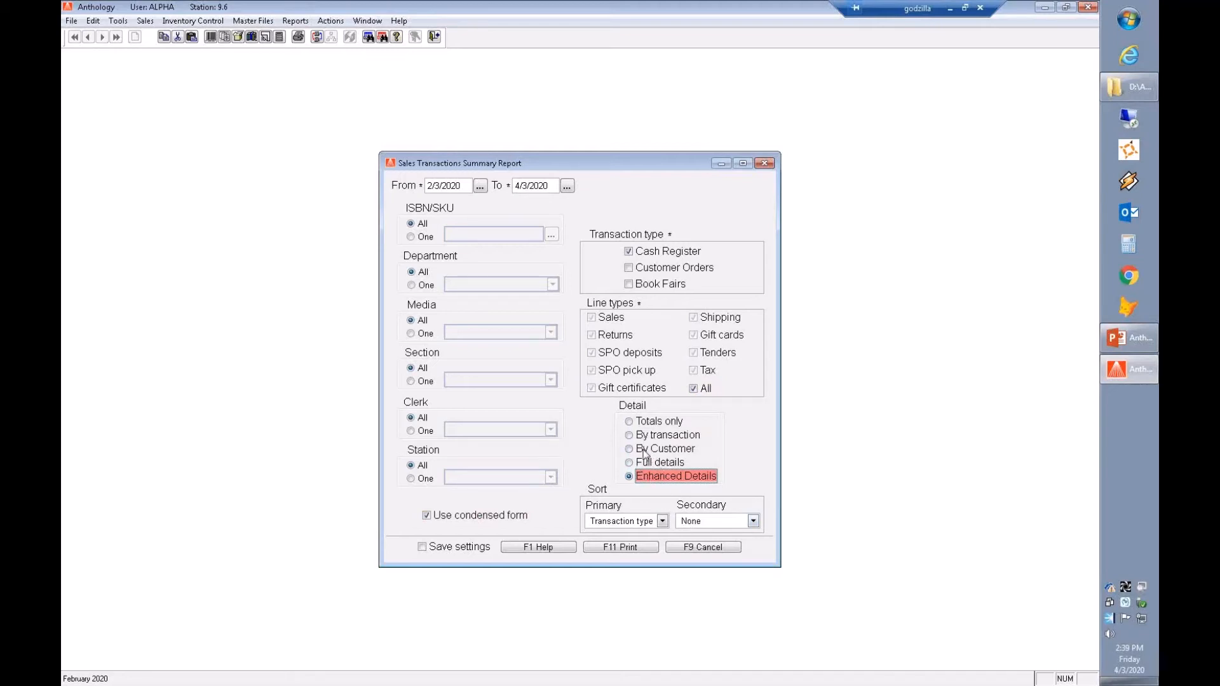
- Set the detail level to By Customer, preview the Sales Transactions Summary report, and exit the preview and print dialog
left_click(639, 449)
left_click(631, 546)
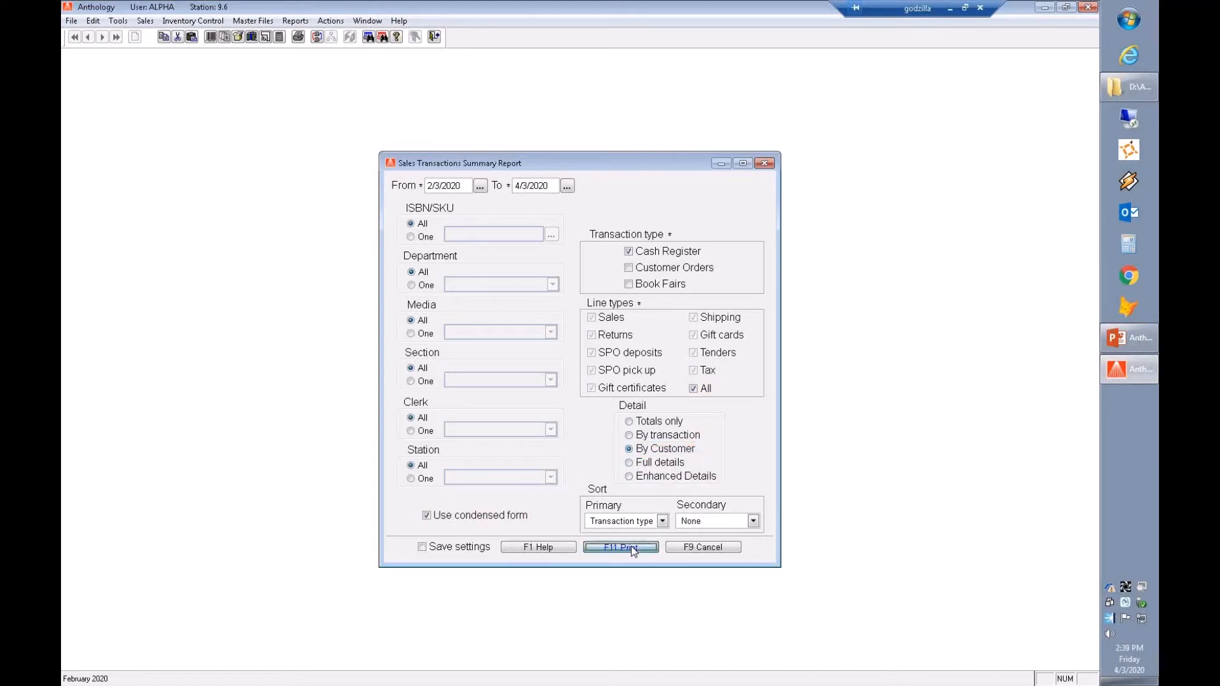
left_click(453, 336)
left_click(728, 326)
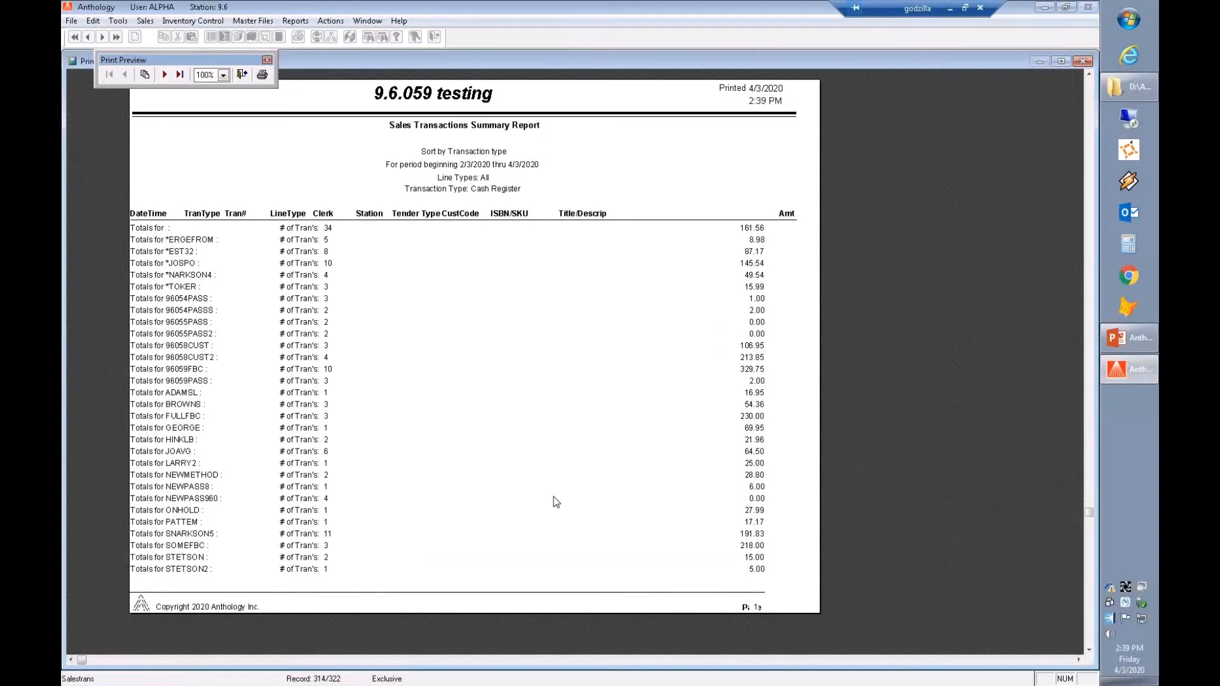
left_click(242, 75)
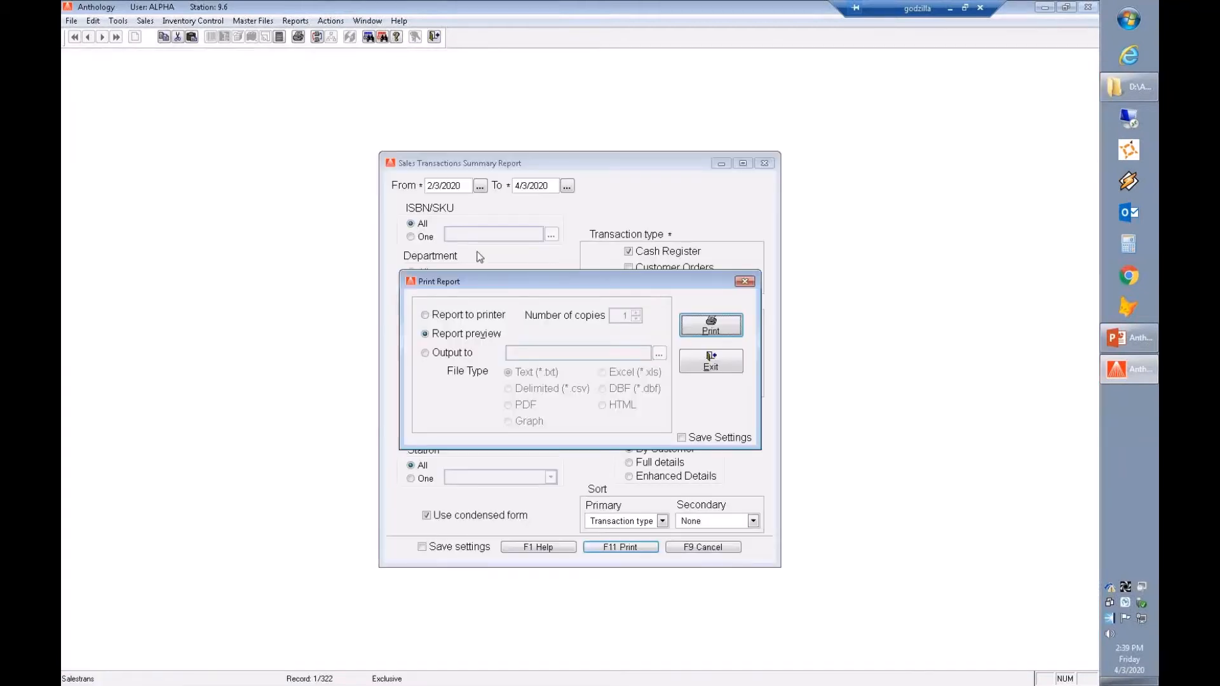
left_click(715, 369)
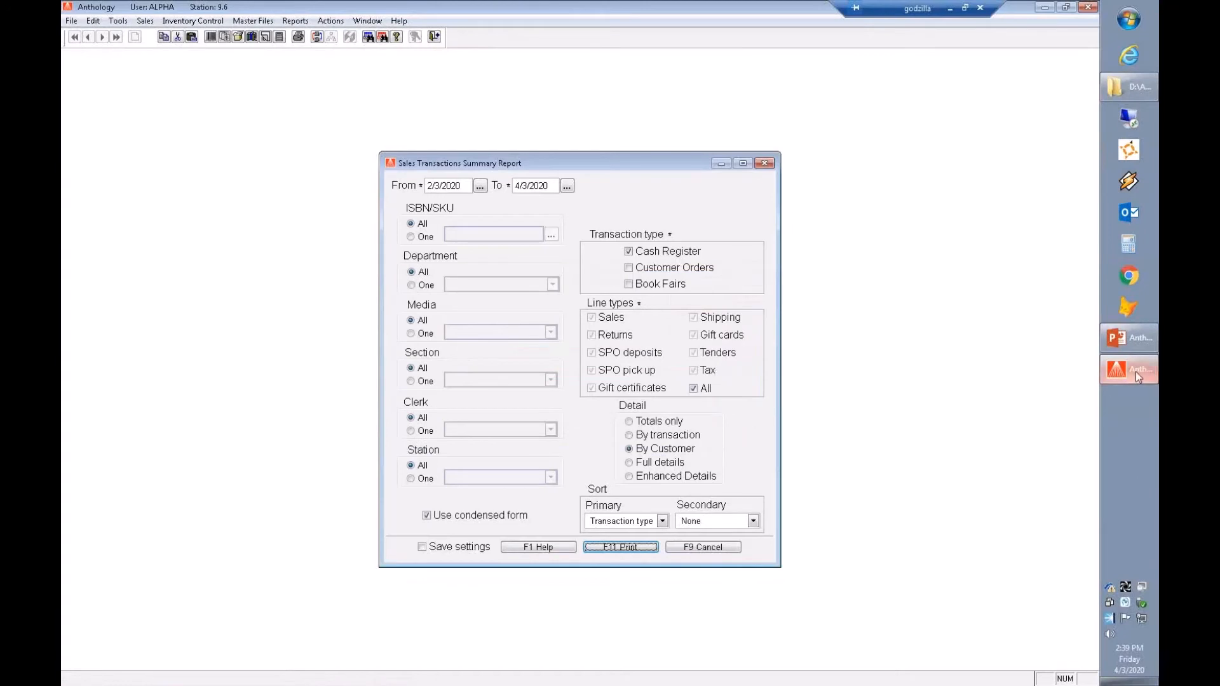
- Check the PowerPoint feature list, return to Anthology, and close the Sales Transactions Summary report
left_click(1135, 348)
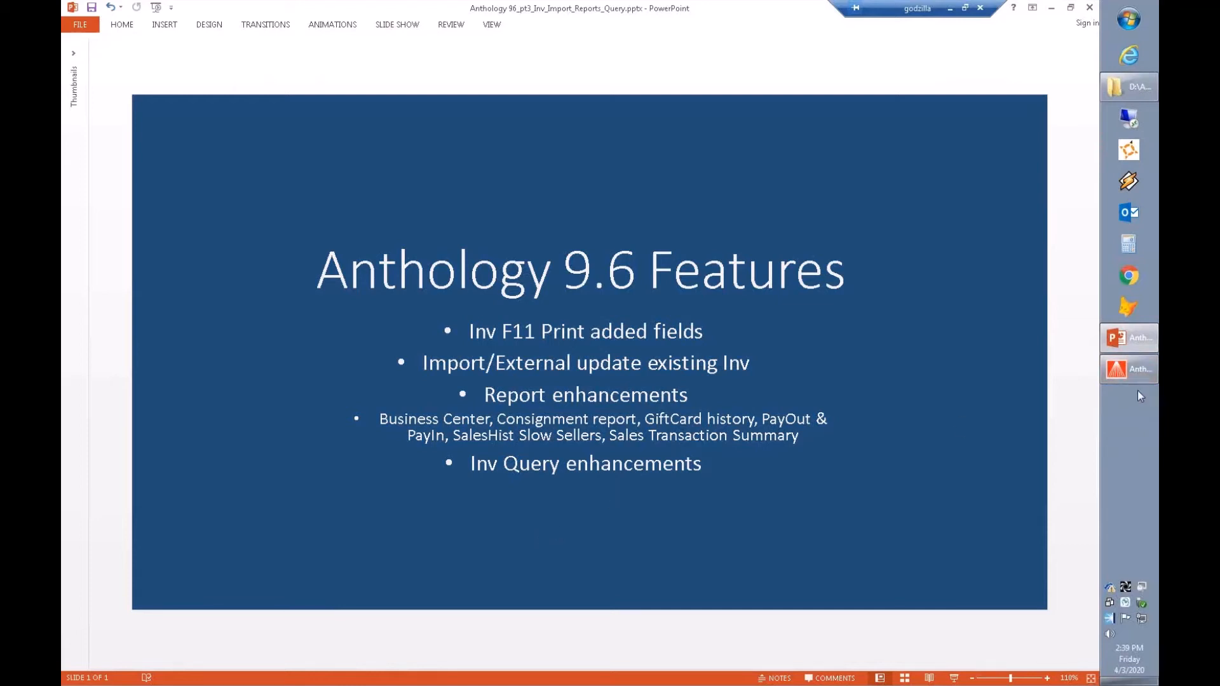
left_click(1128, 370)
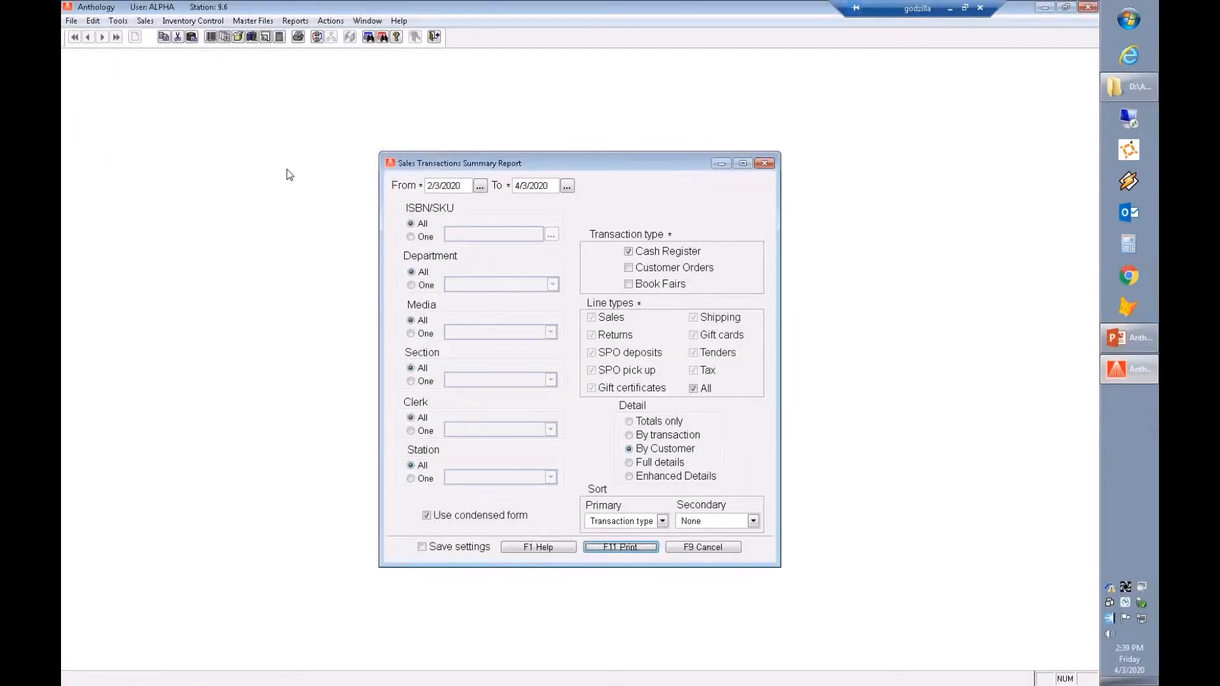
left_click(764, 163)
- Open the Sales History report and enable Use condensed form and Save settings
left_click(296, 21)
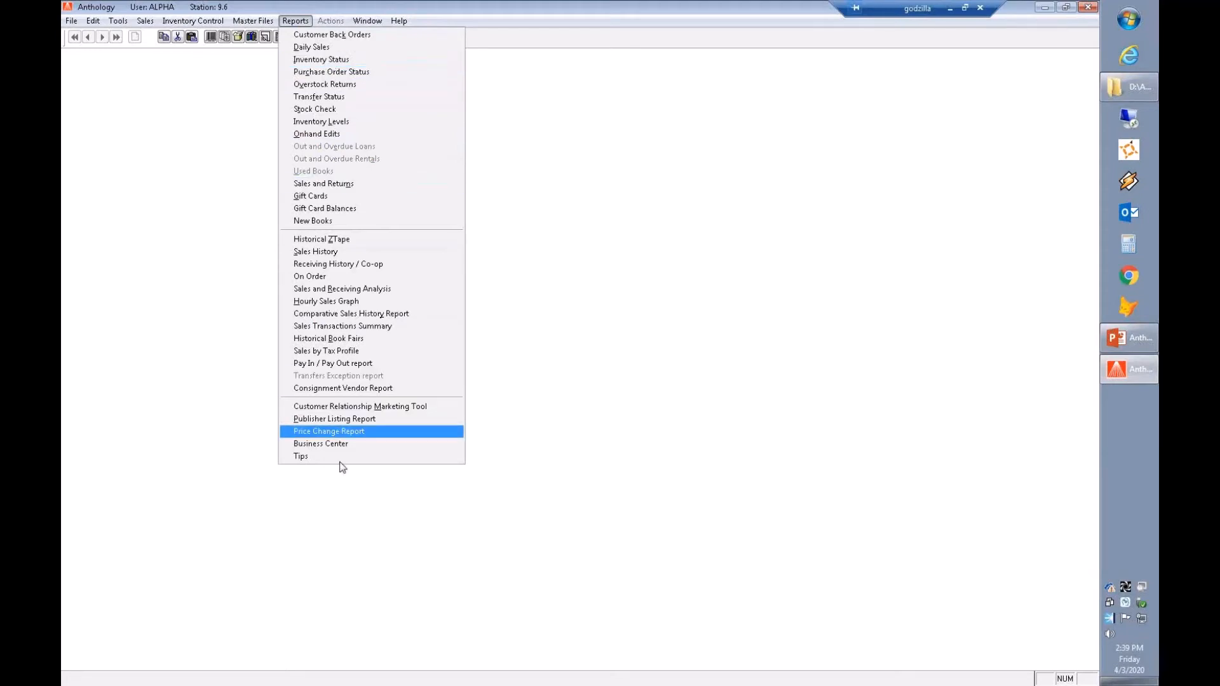
left_click(324, 253)
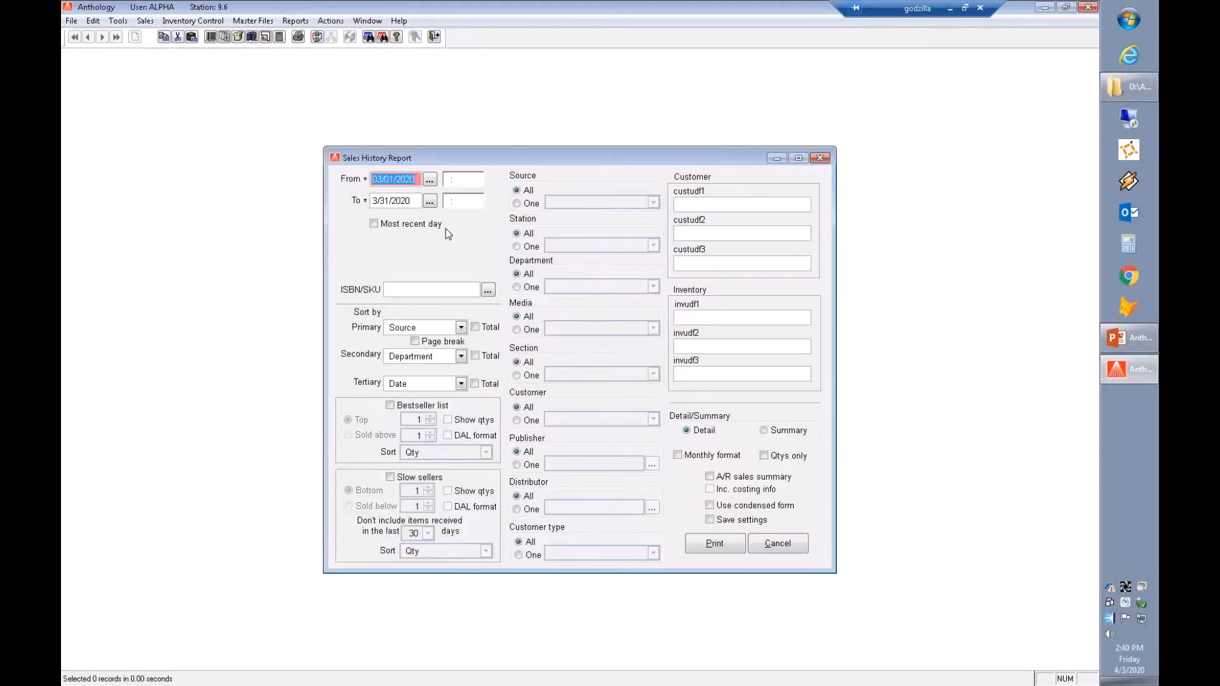
left_click(711, 506)
left_click(710, 520)
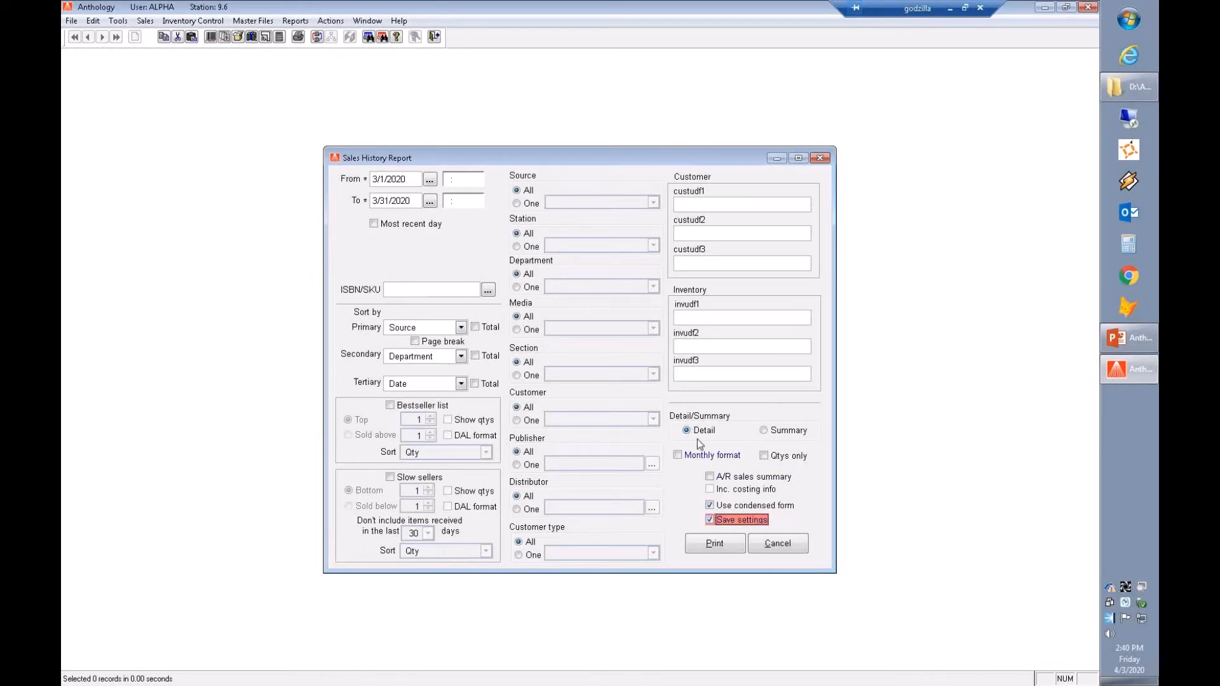
- Sort the Sales History report primarily by Section and secondarily by Customer Name, with totals for the secondary sort
left_click(461, 327)
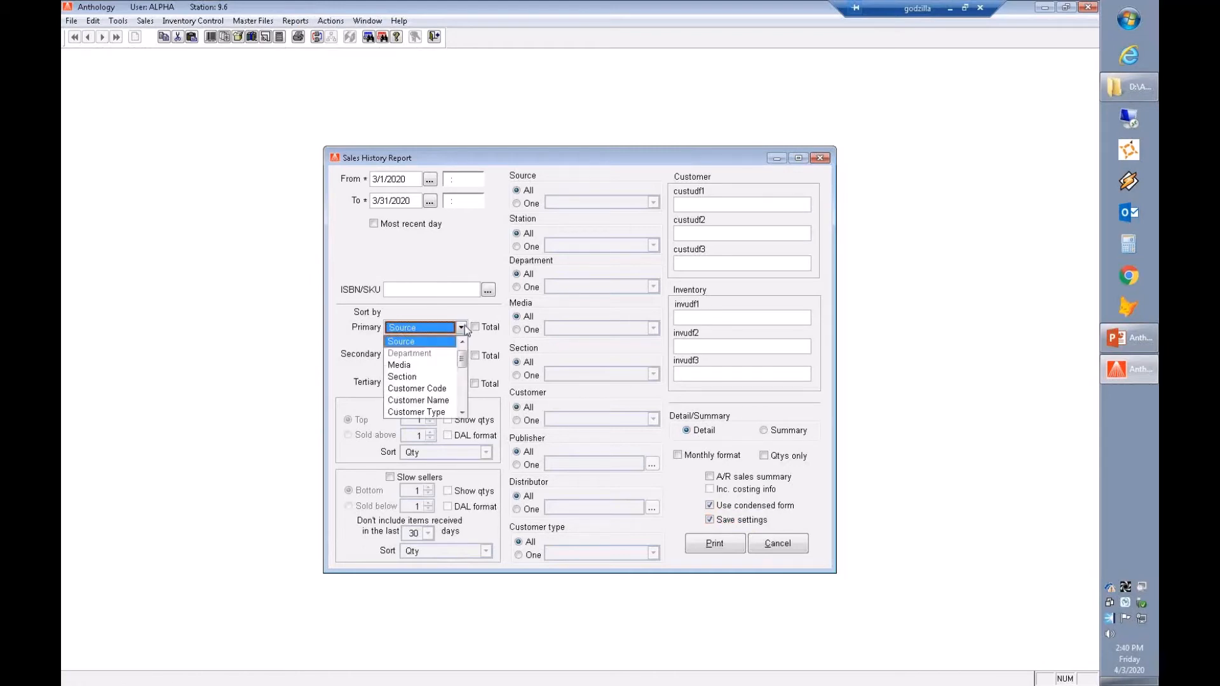
left_click(419, 377)
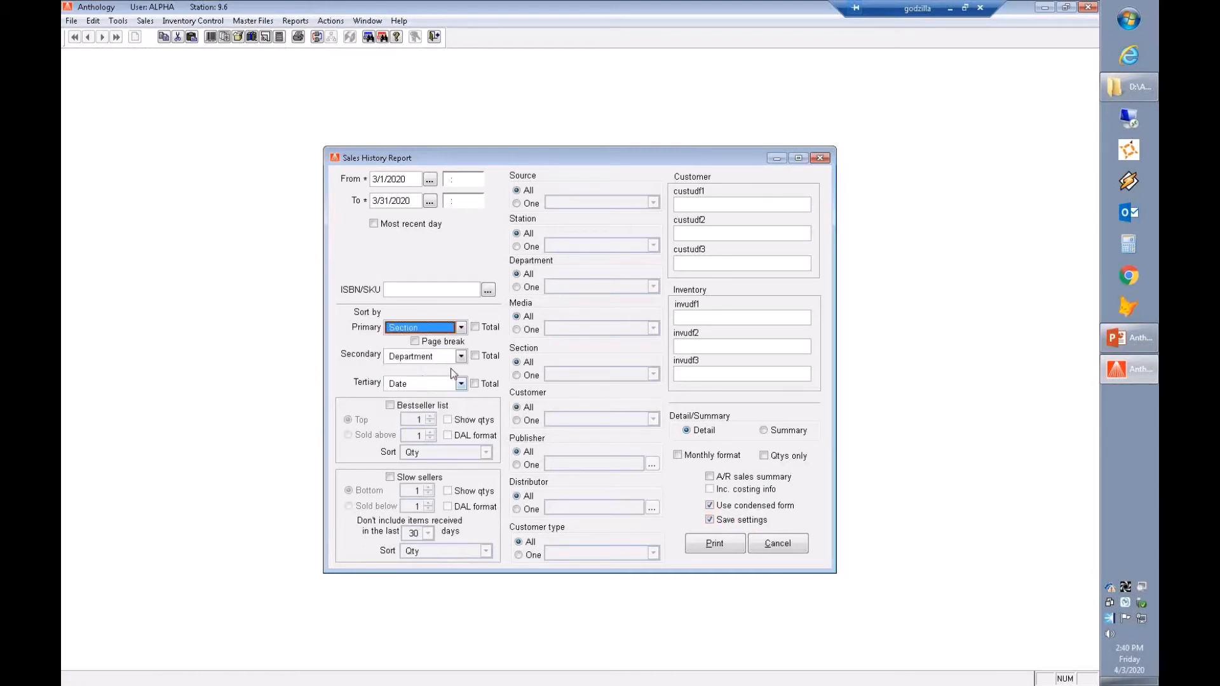
left_click(462, 357)
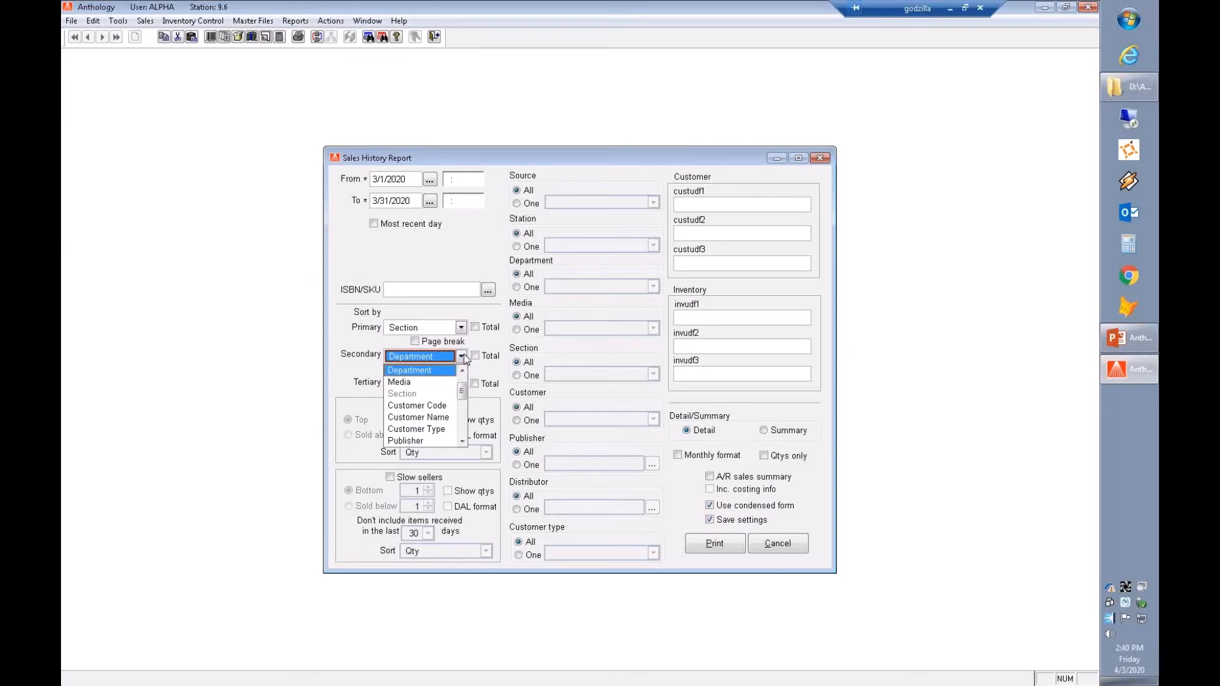
left_click(449, 418)
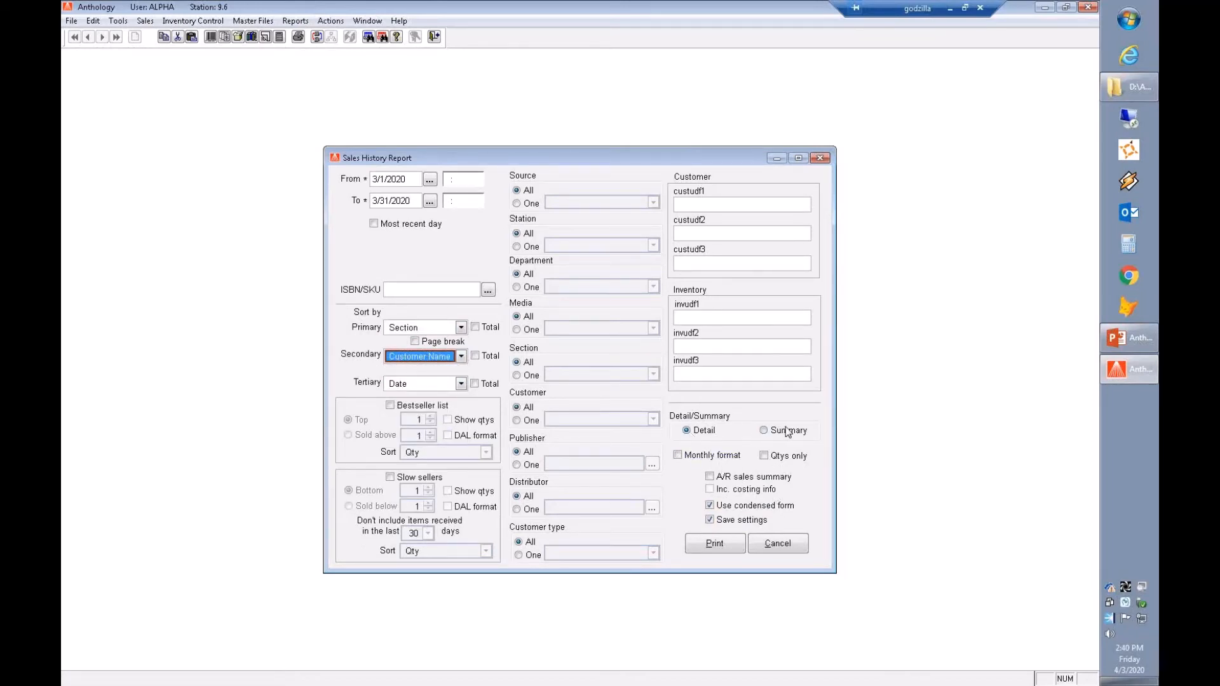
left_click(476, 356)
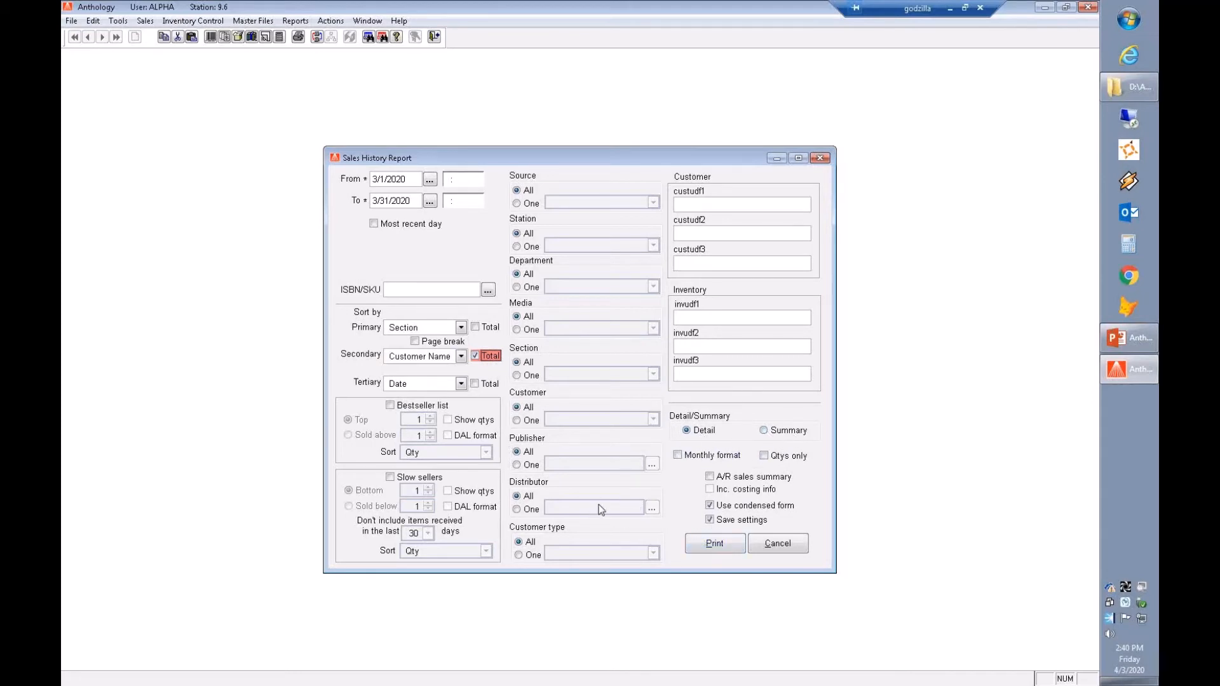
- Close the Sales History report and check the Inv Query enhancements item in PowerPoint before returning to Anthology
left_click(1129, 340)
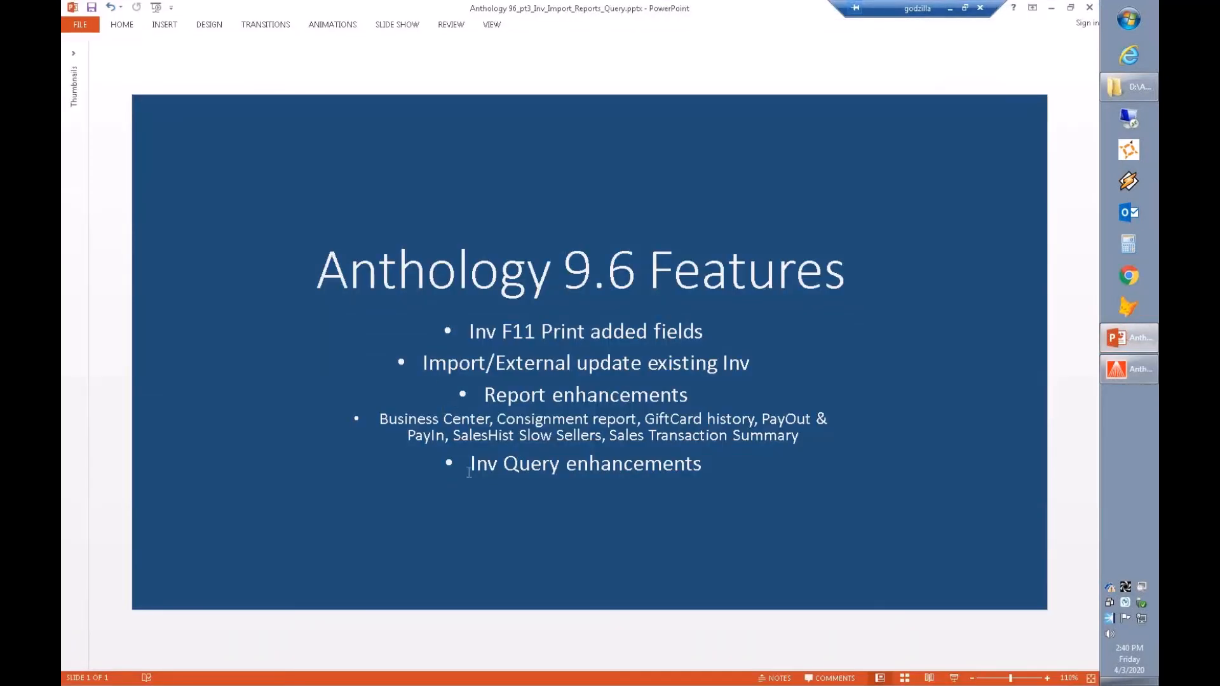
left_click(474, 463)
left_click(498, 508)
left_click(1139, 377)
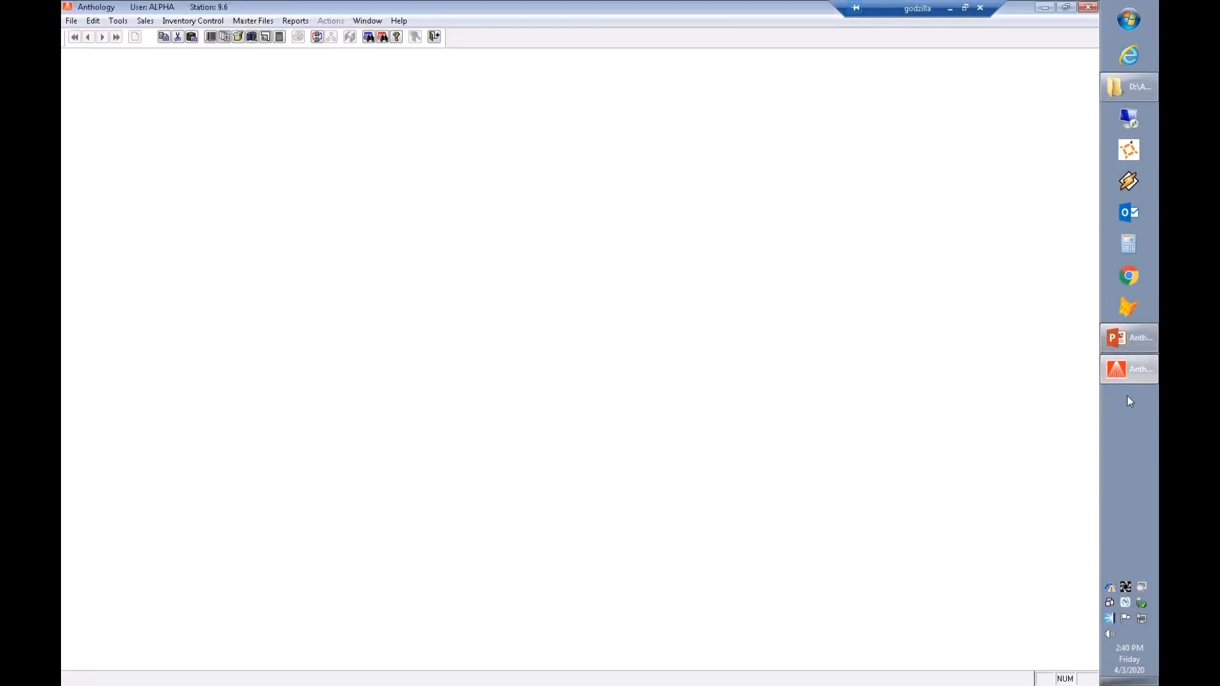
- Open the Inventory master file and locate the Construct a Query action, leaving the No Cheese! record selected
left_click(253, 21)
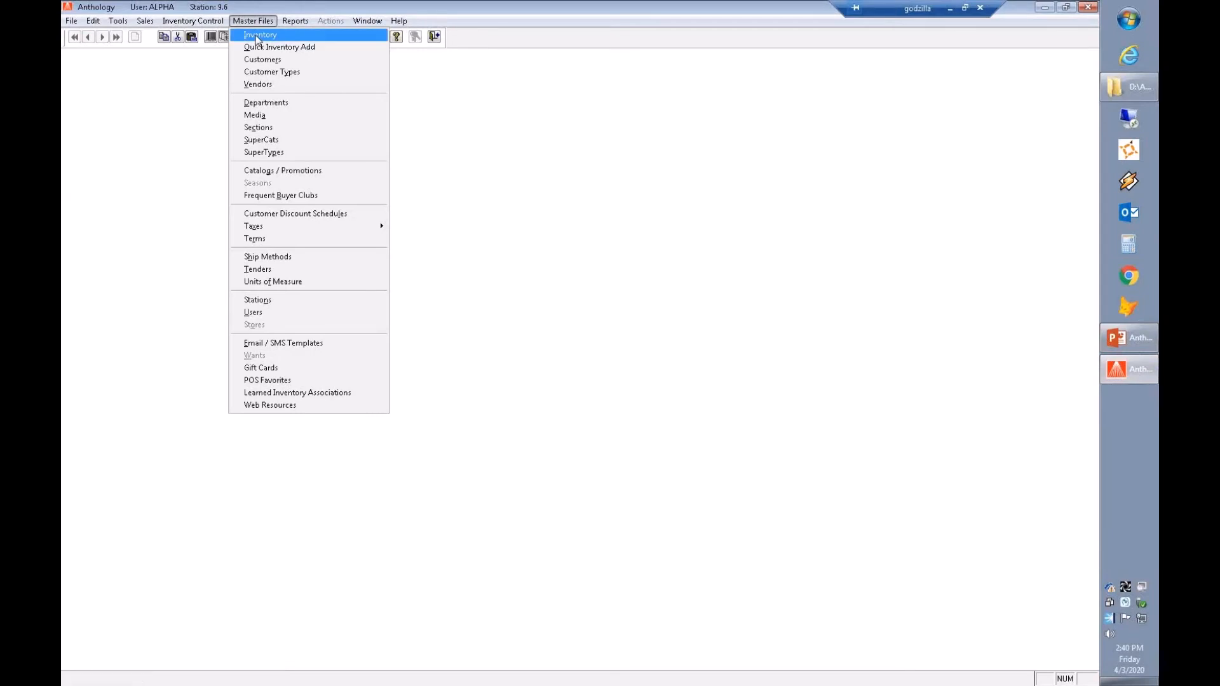
left_click(257, 34)
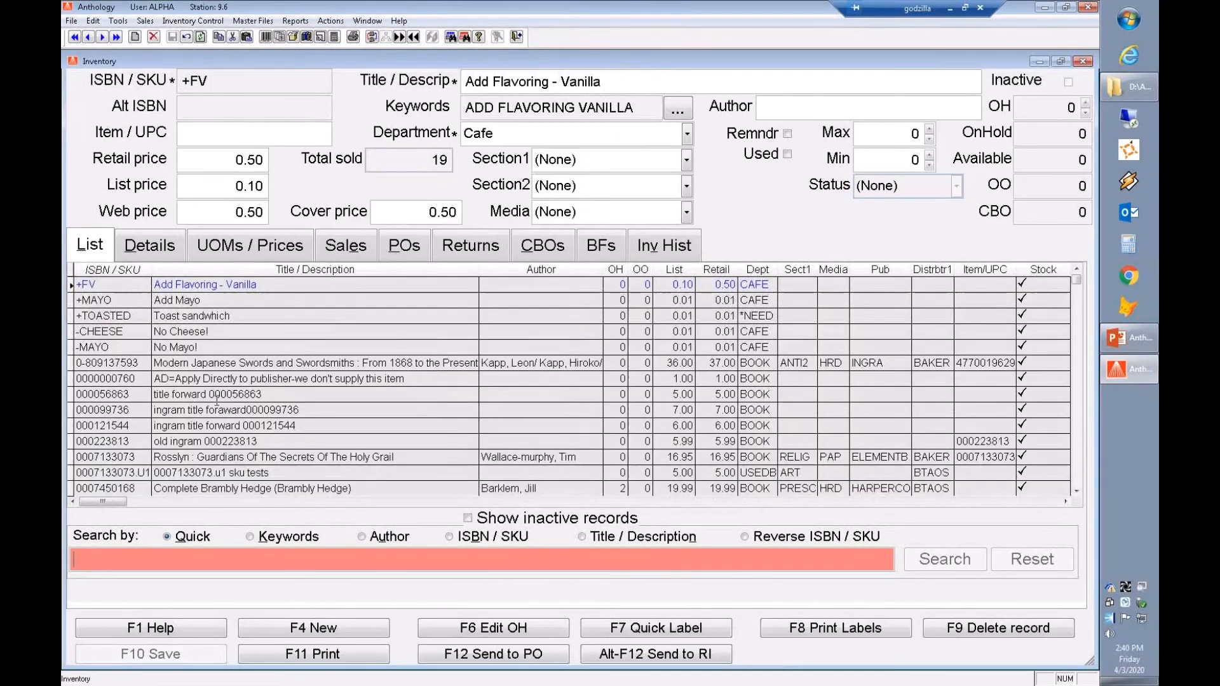
left_click(232, 394)
left_click(330, 21)
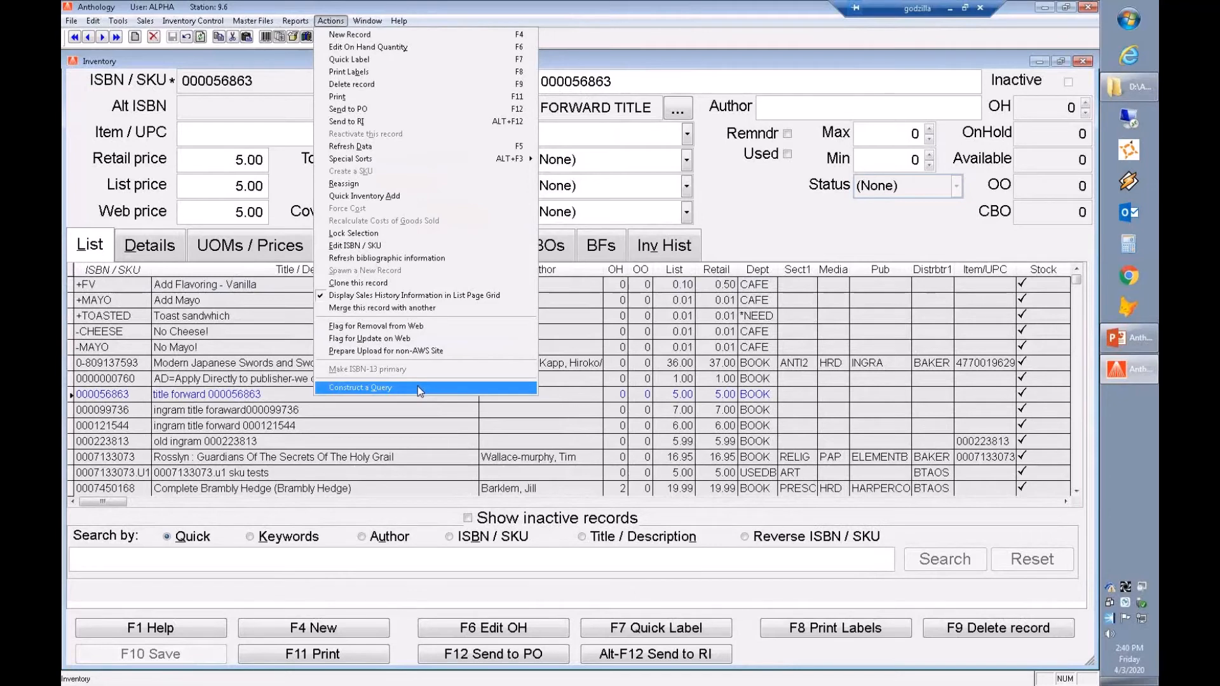
left_click(216, 336)
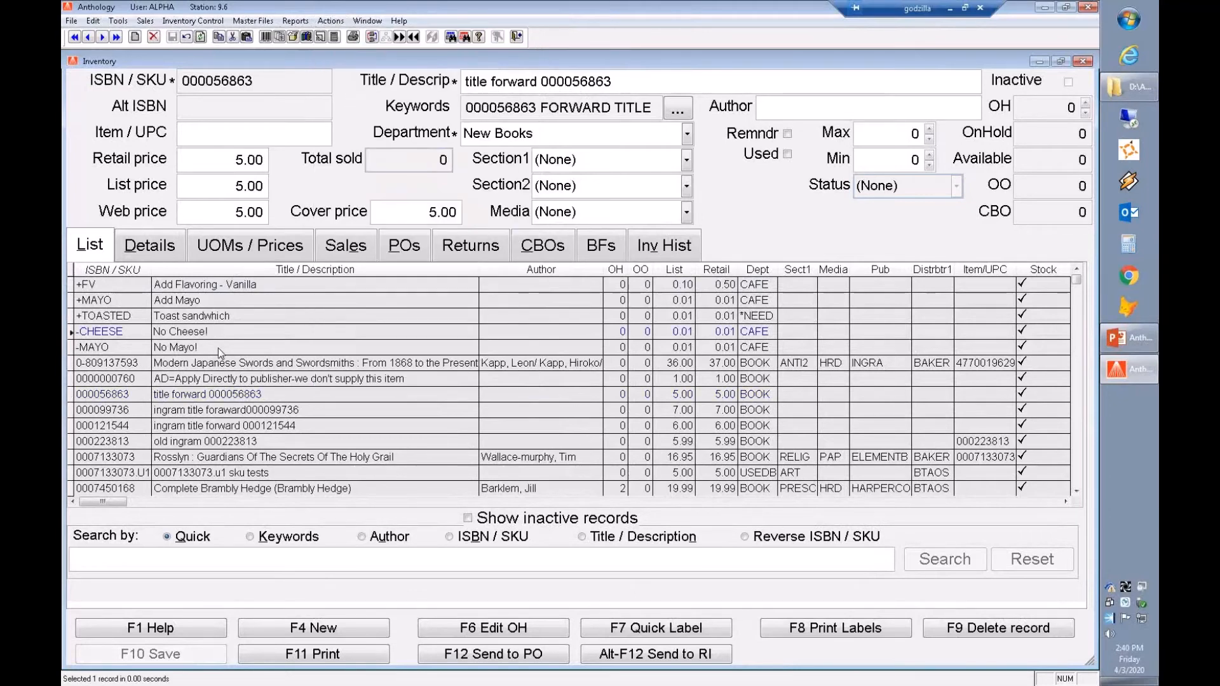
left_click(226, 366)
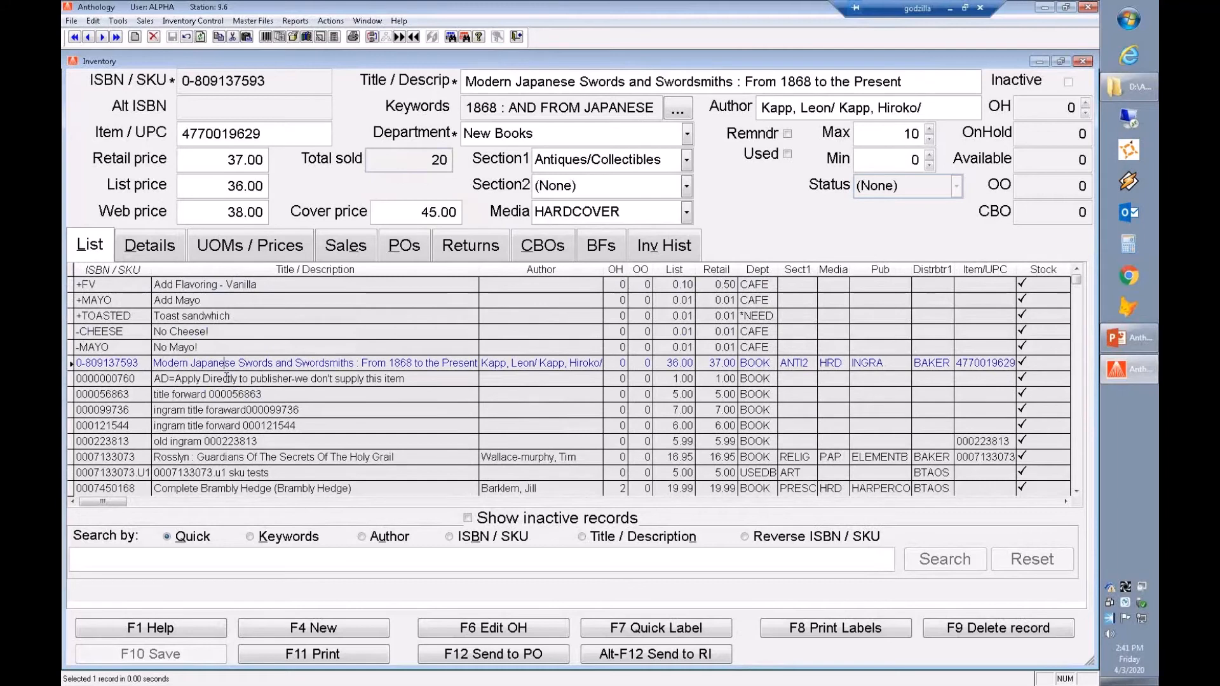
left_click(303, 379)
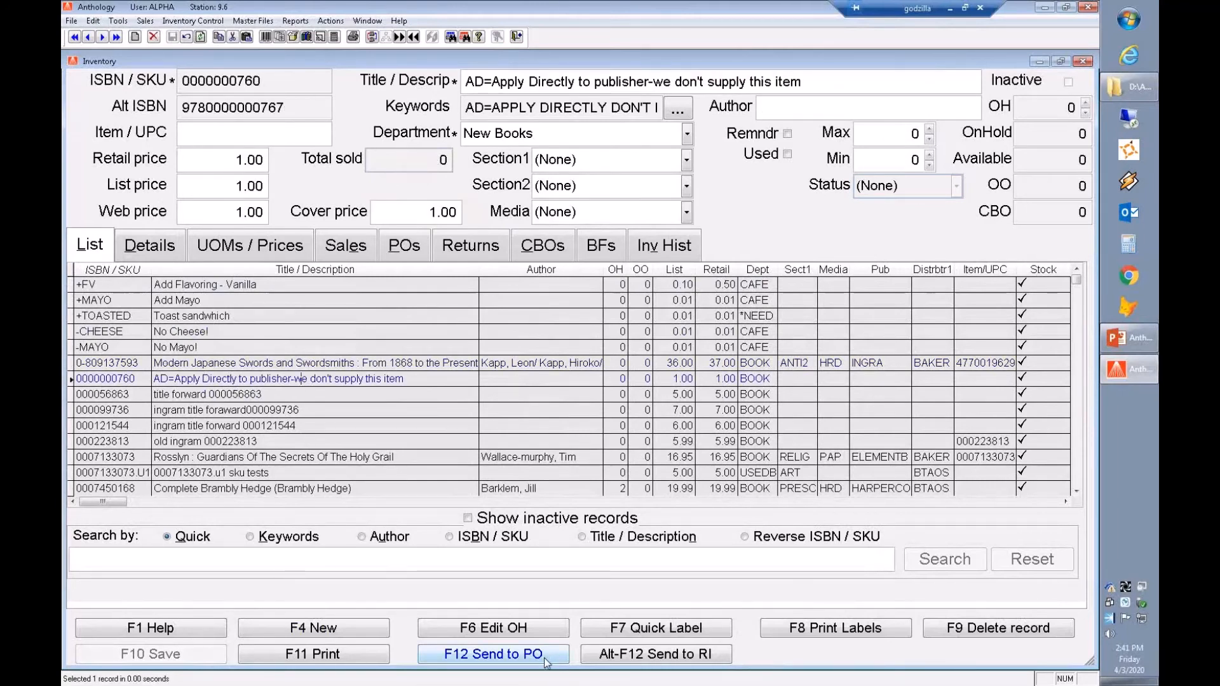
left_click(315, 441)
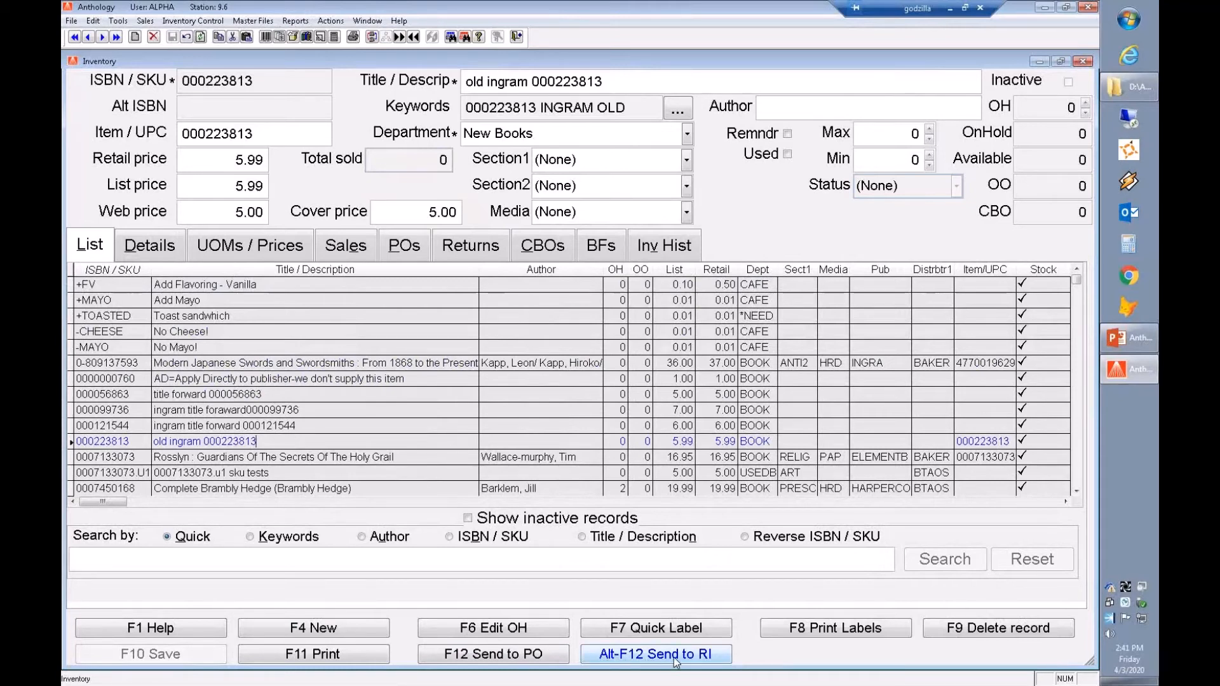
left_click(265, 432)
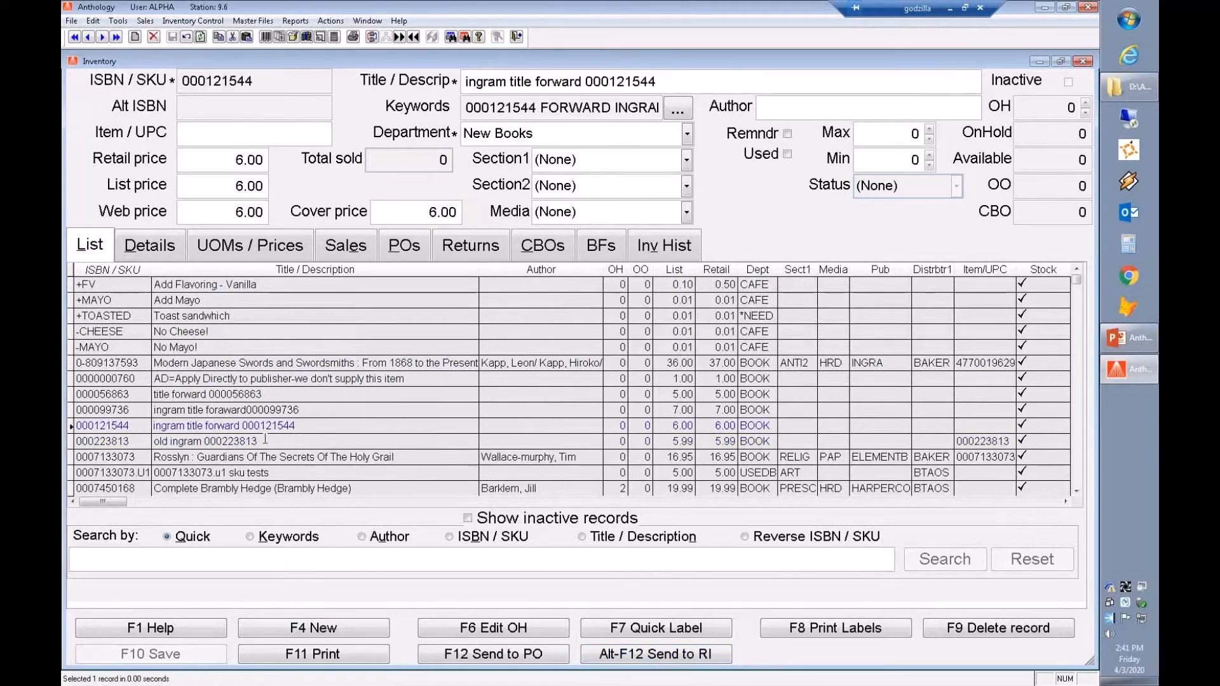
- Open the Construct a Query dialog for inventory and bring up the value selector for a Department filter
left_click(331, 21)
left_click(375, 387)
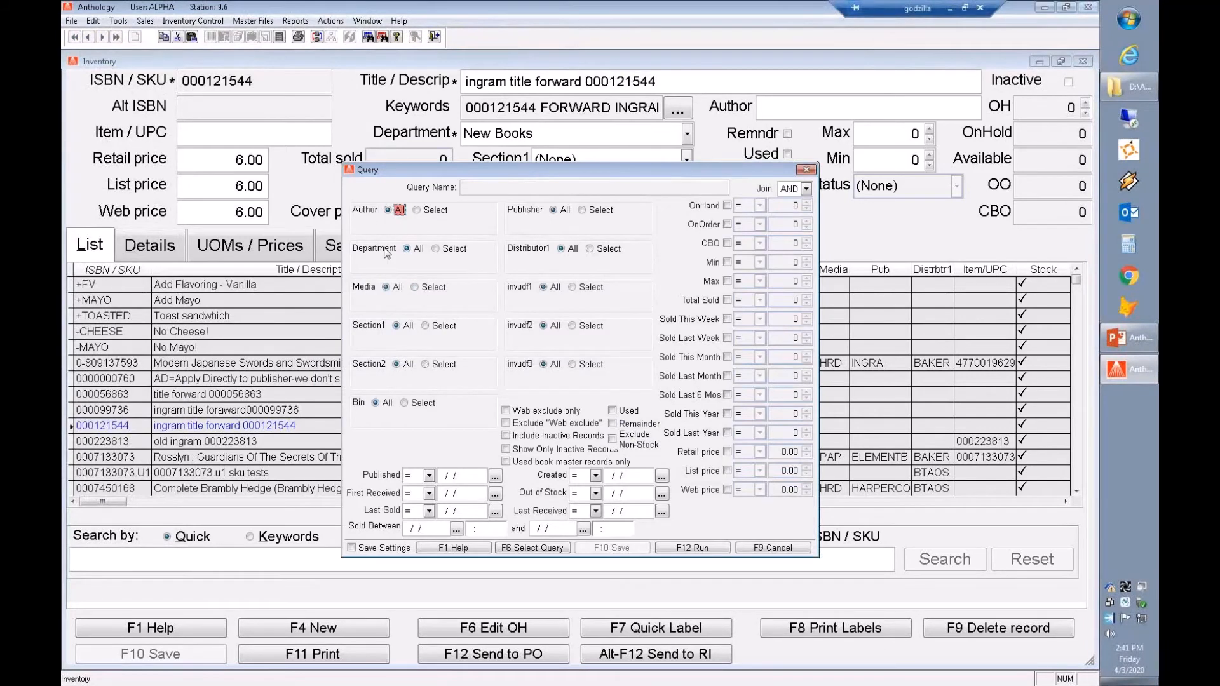
left_click(436, 250)
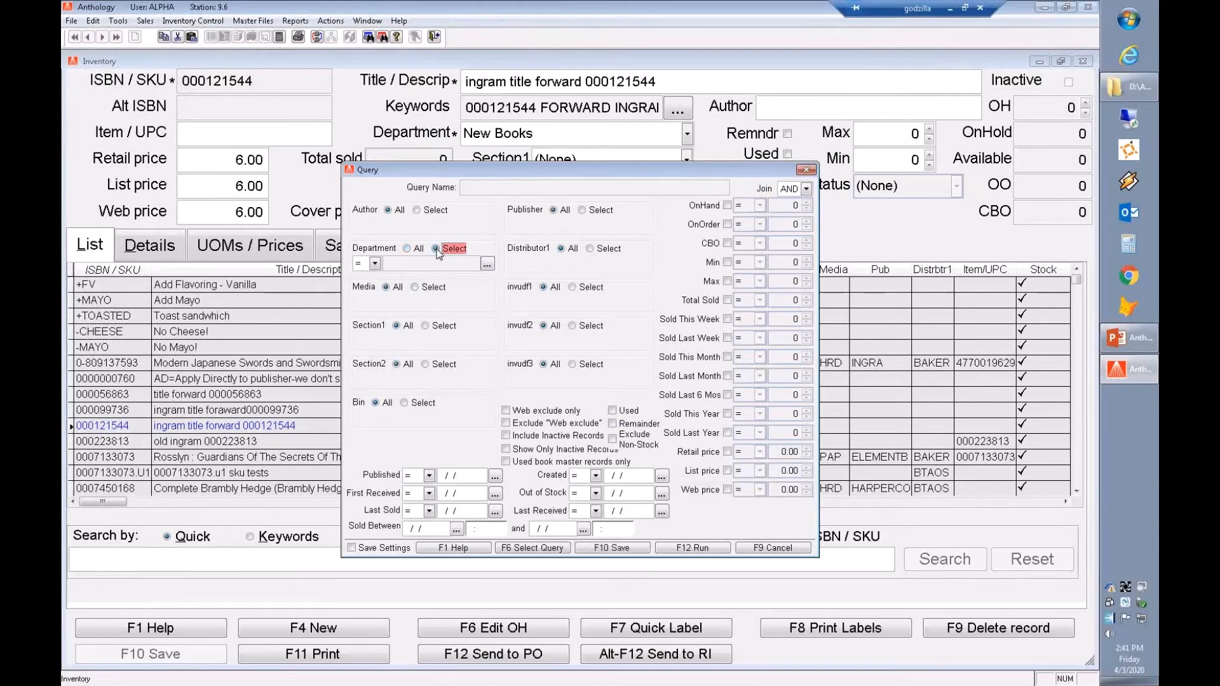
left_click(487, 263)
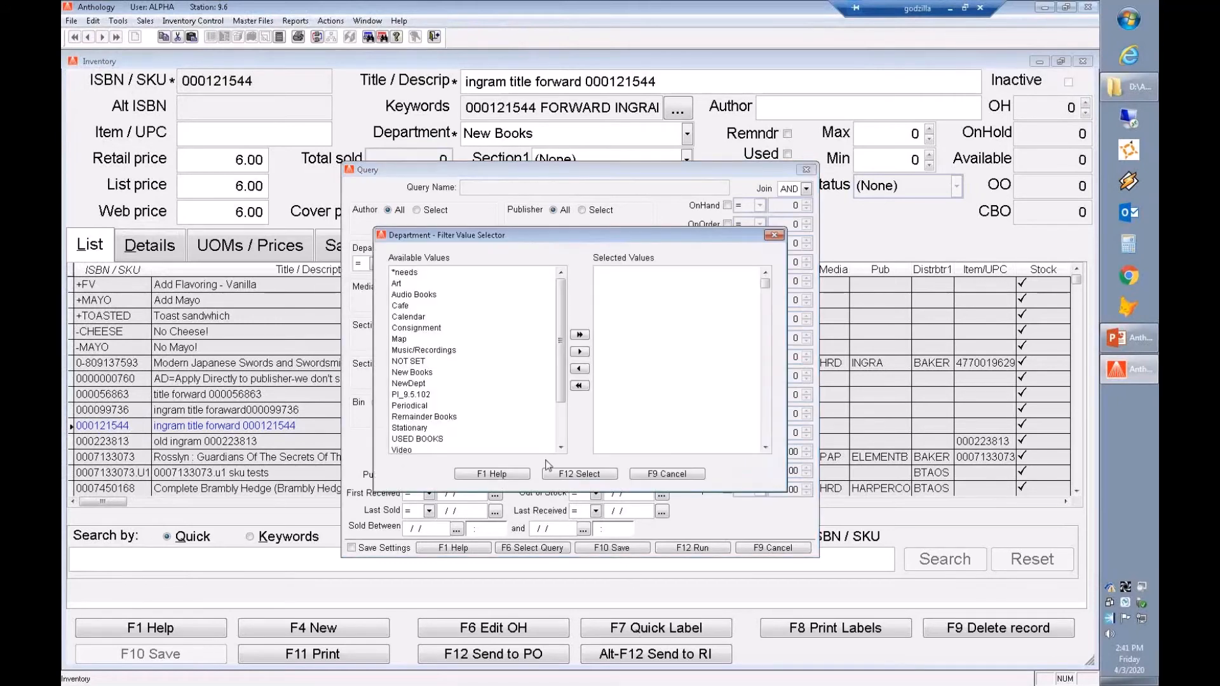
- Choose New Books, *needs, Stationary and USED BOOKS as the Department filter values and accept the selection
left_click(422, 373)
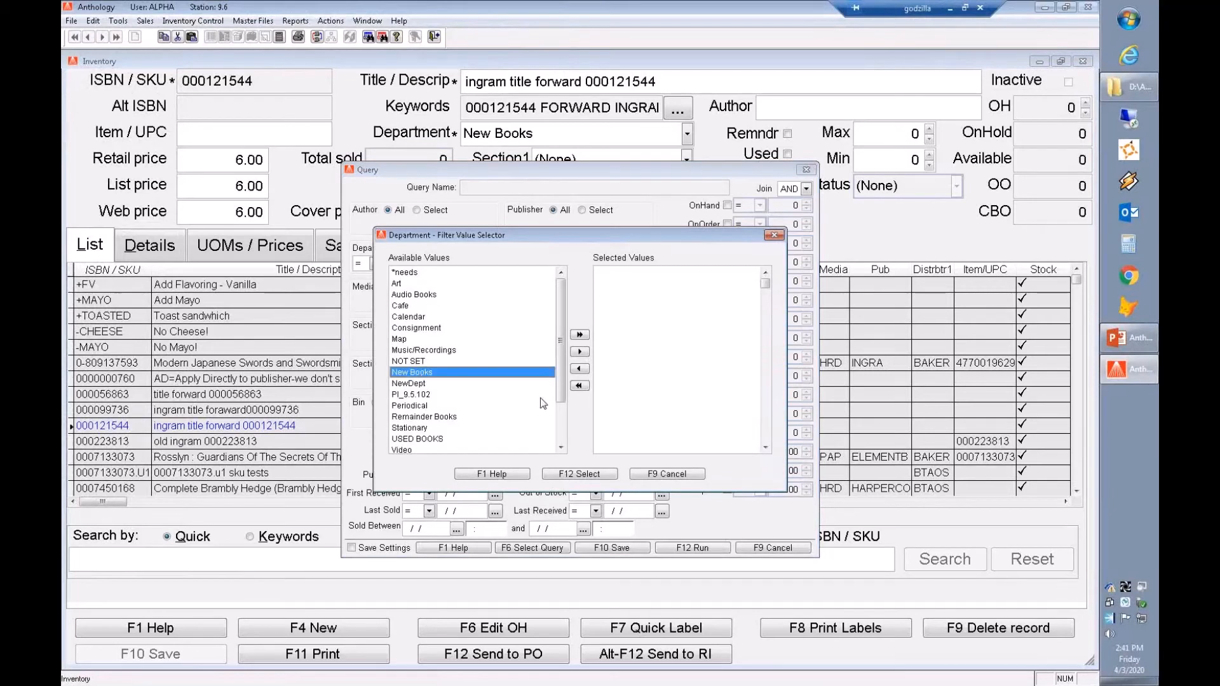
left_click(580, 353)
left_click(410, 274)
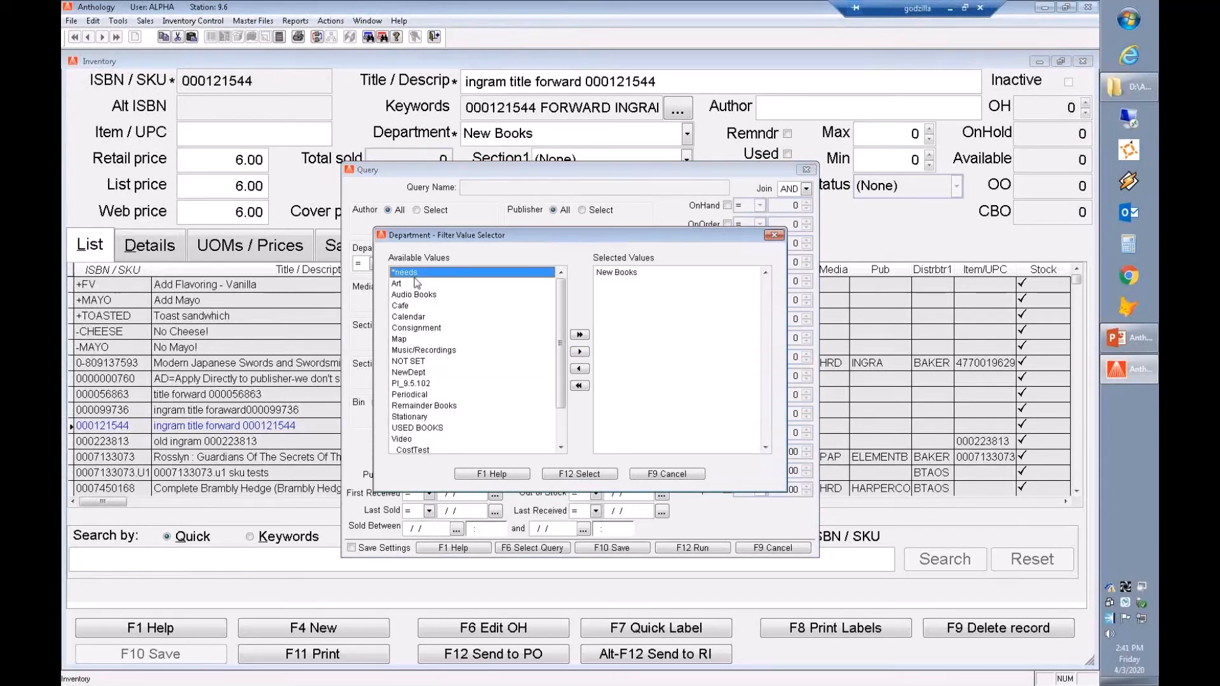
left_click(580, 351)
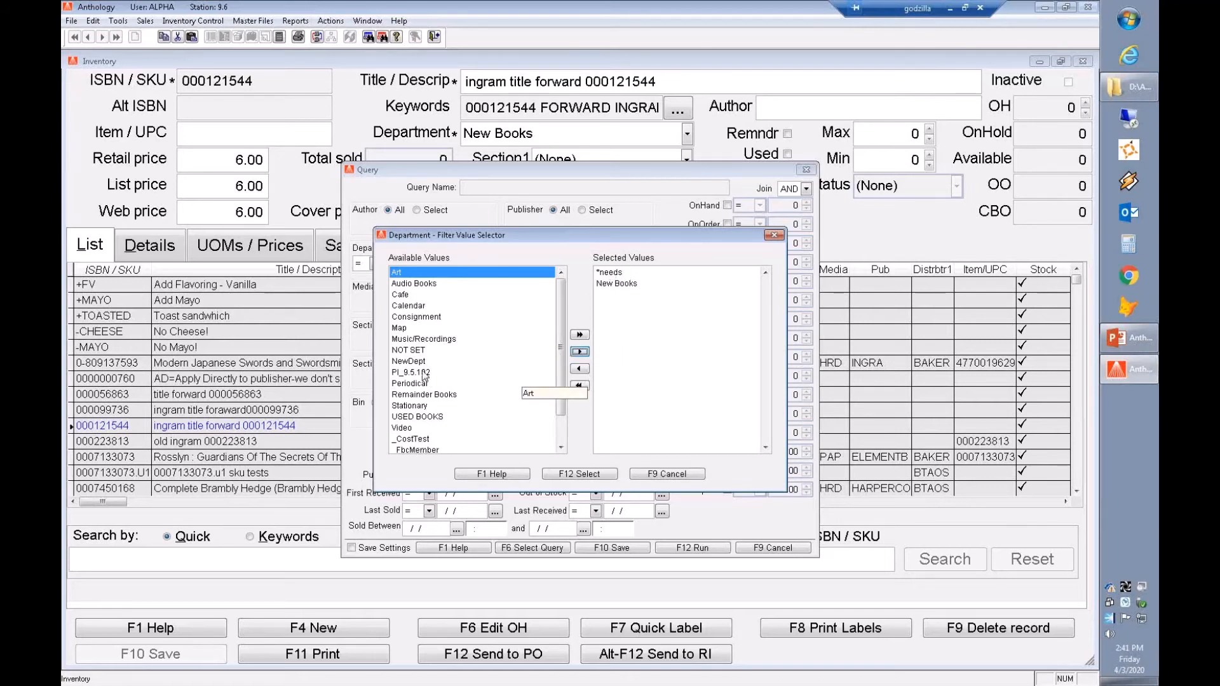
left_click(401, 354)
left_click(413, 419)
left_click(417, 406)
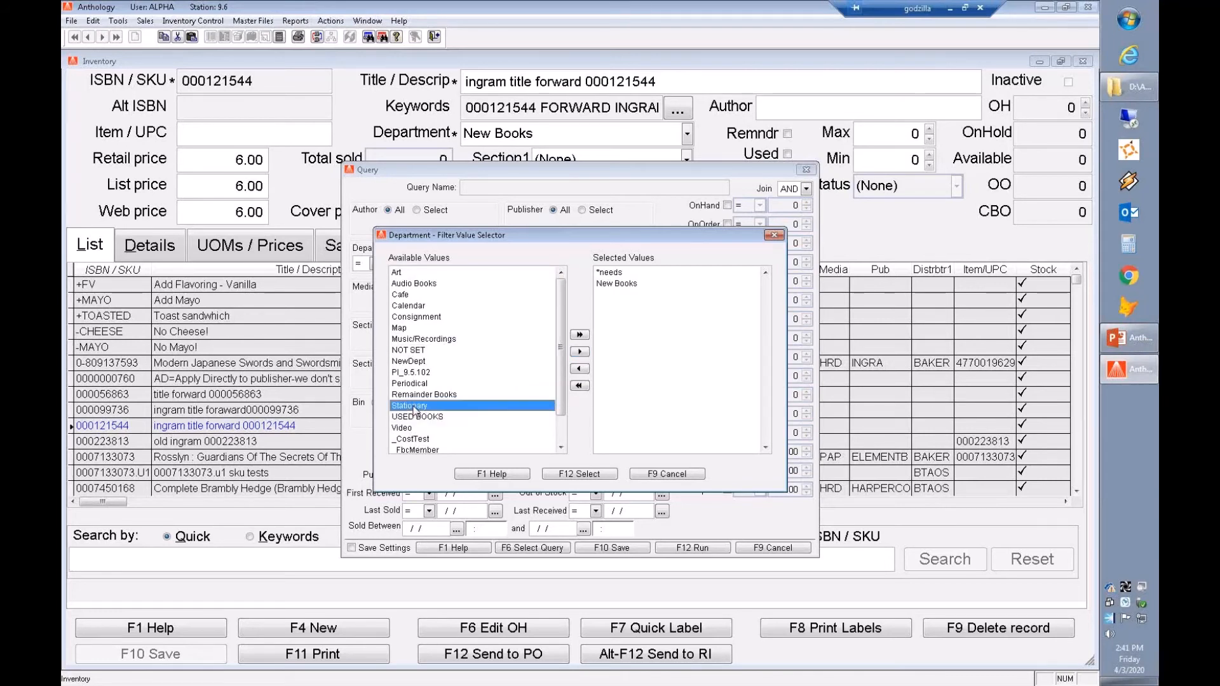
left_click(579, 352)
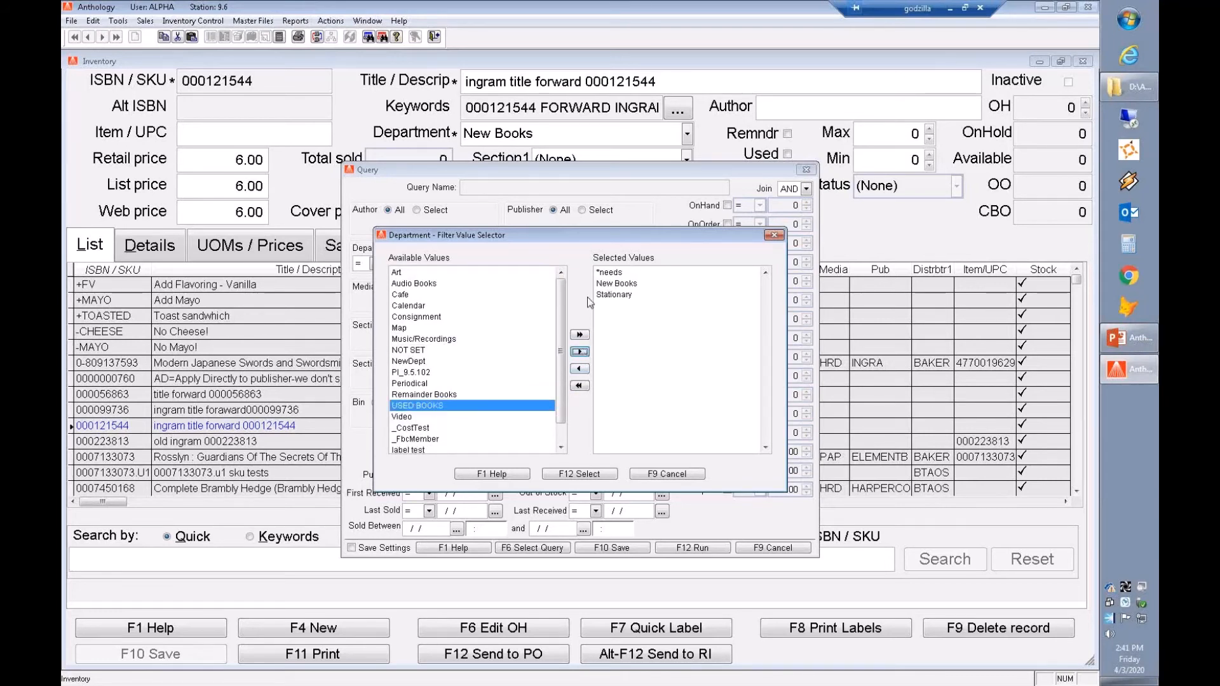
left_click(580, 370)
left_click(581, 353)
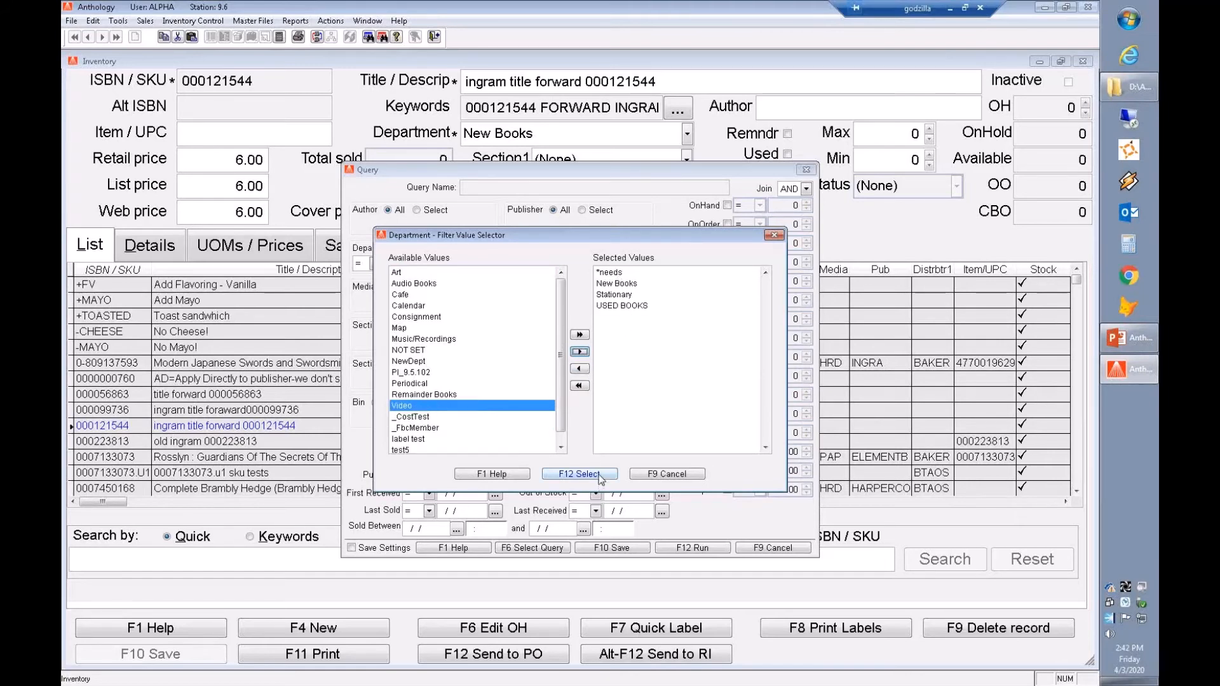
left_click(579, 474)
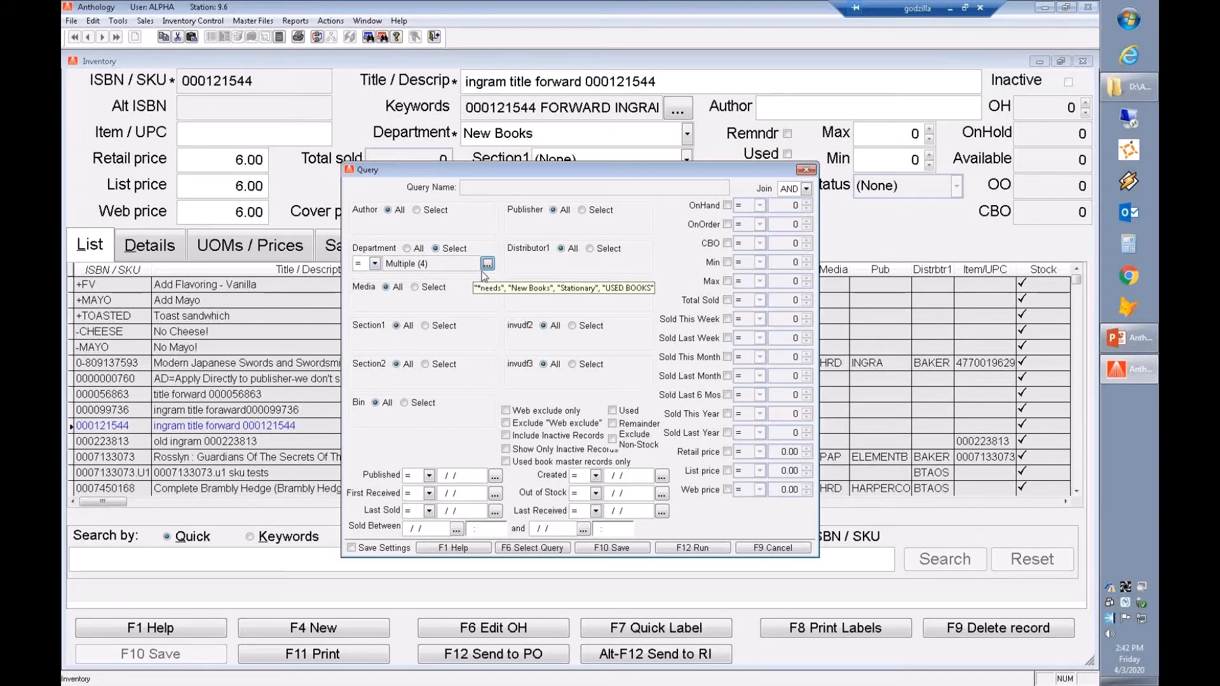
- Set the Department operator to <> and replace all selected departments with Calendar
left_click(375, 263)
left_click(363, 289)
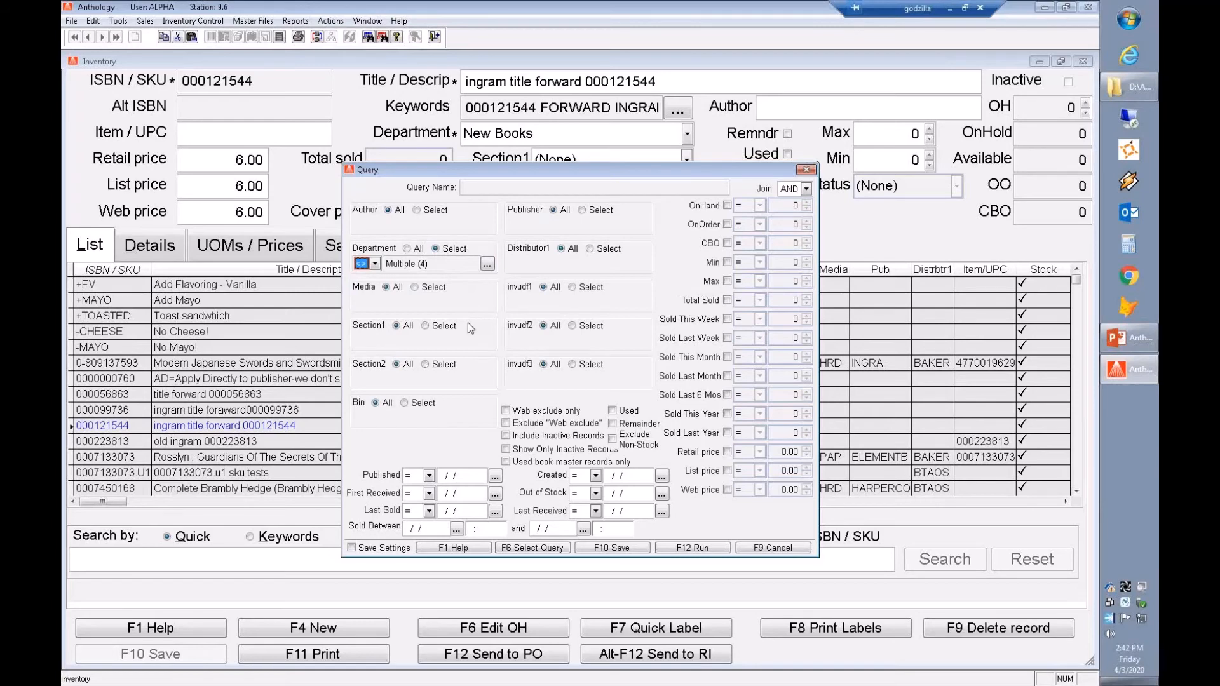
left_click(487, 264)
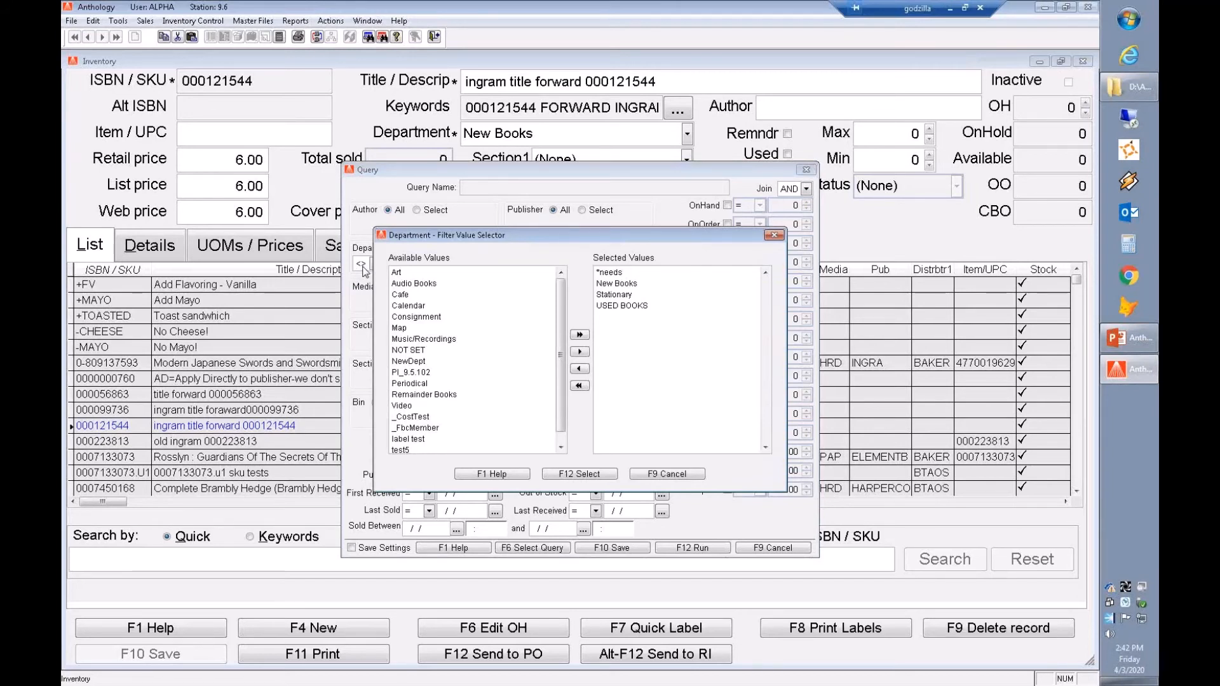
left_click(610, 273)
left_click(579, 386)
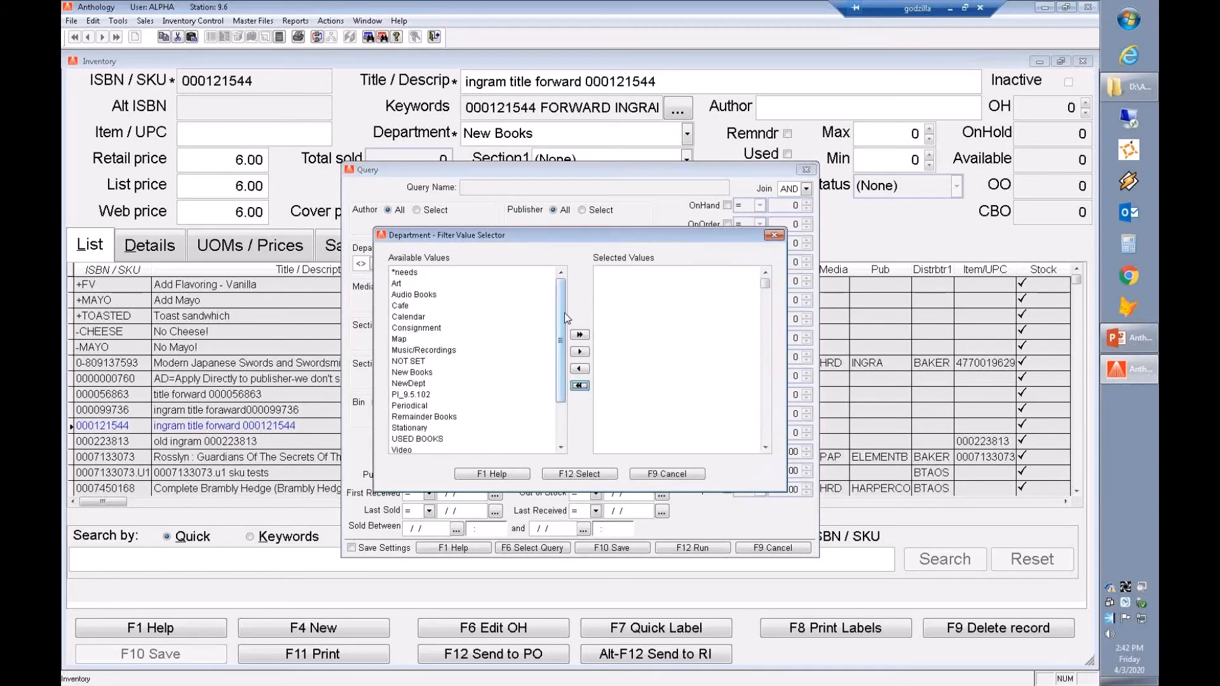
left_click(413, 316)
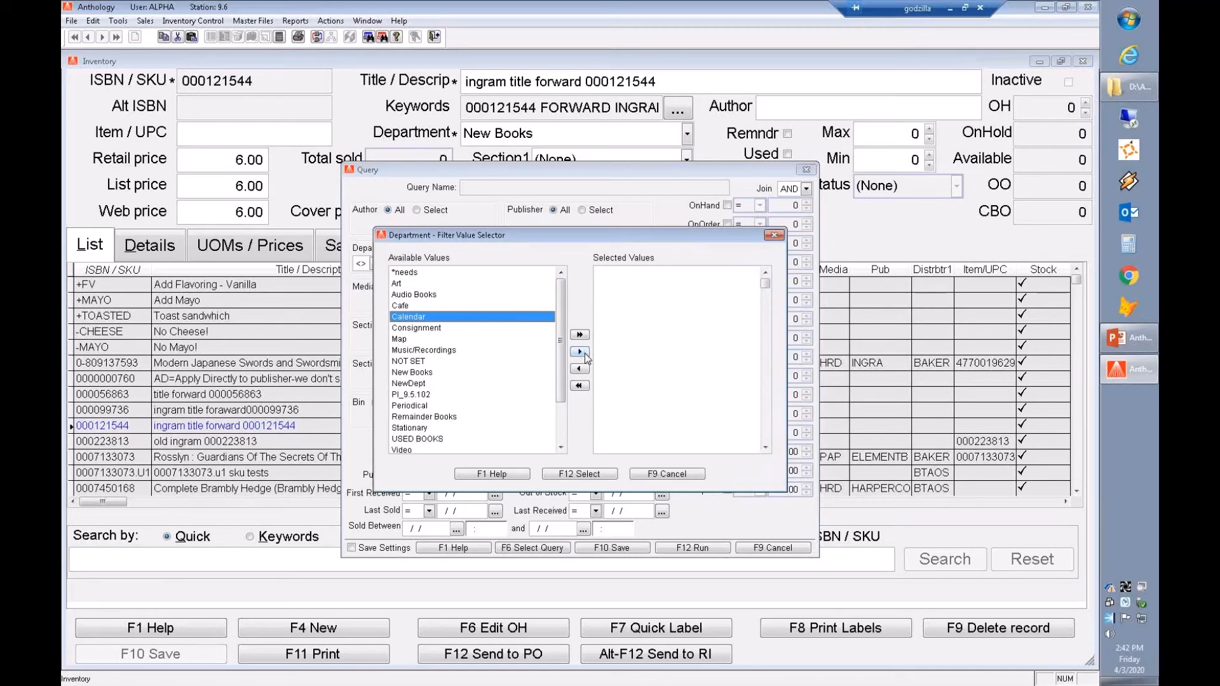
left_click(580, 352)
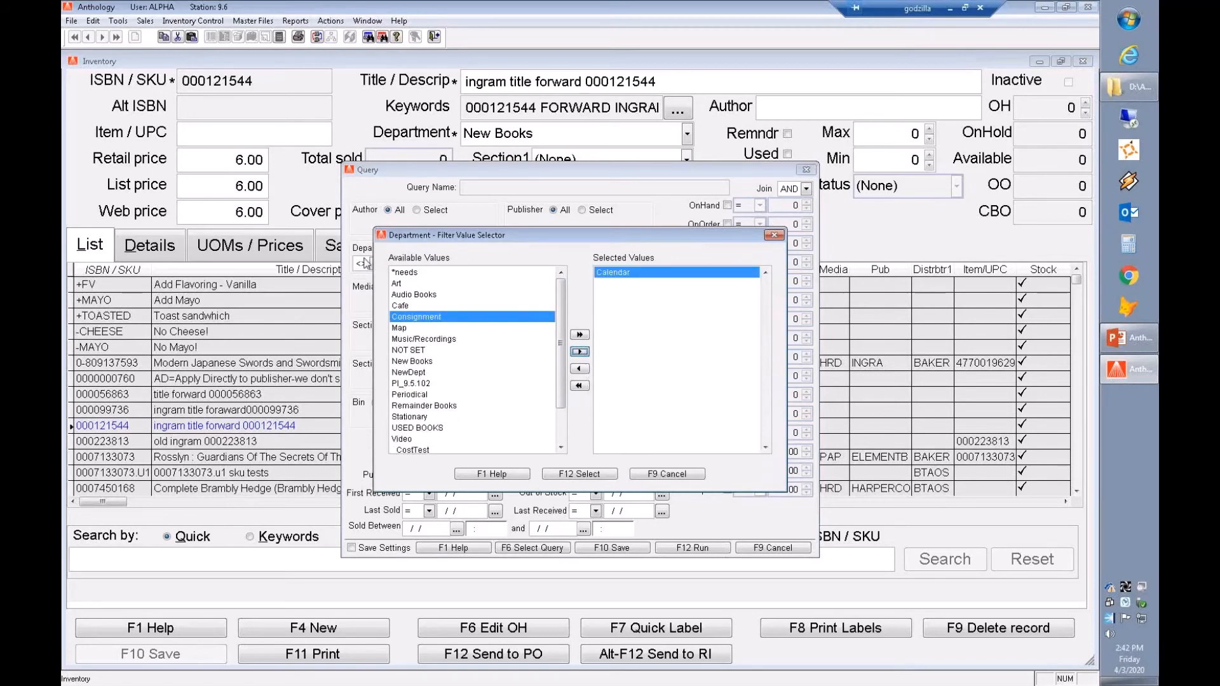
left_click(600, 474)
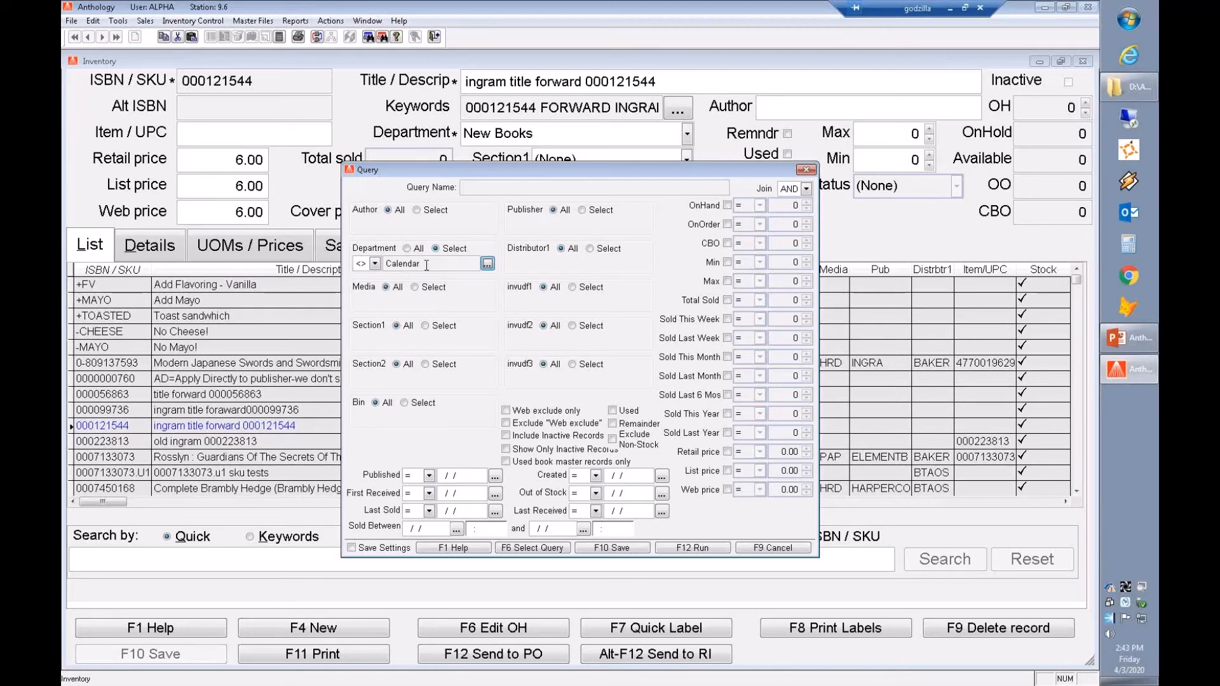
- Filter Section1 by four consecutive sections starting with Business/Economics and accept the selection
left_click(439, 328)
left_click(487, 341)
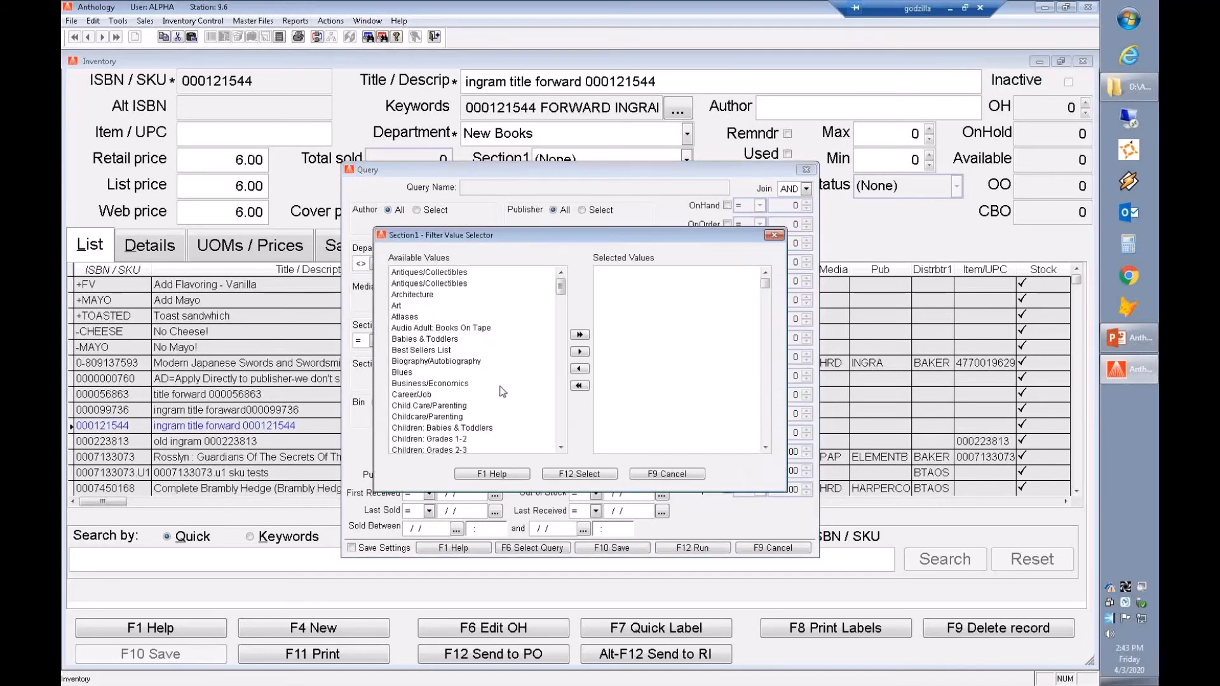
left_click(443, 383)
left_click(581, 353)
left_click(580, 353)
left_click(580, 352)
left_click(580, 352)
left_click(600, 477)
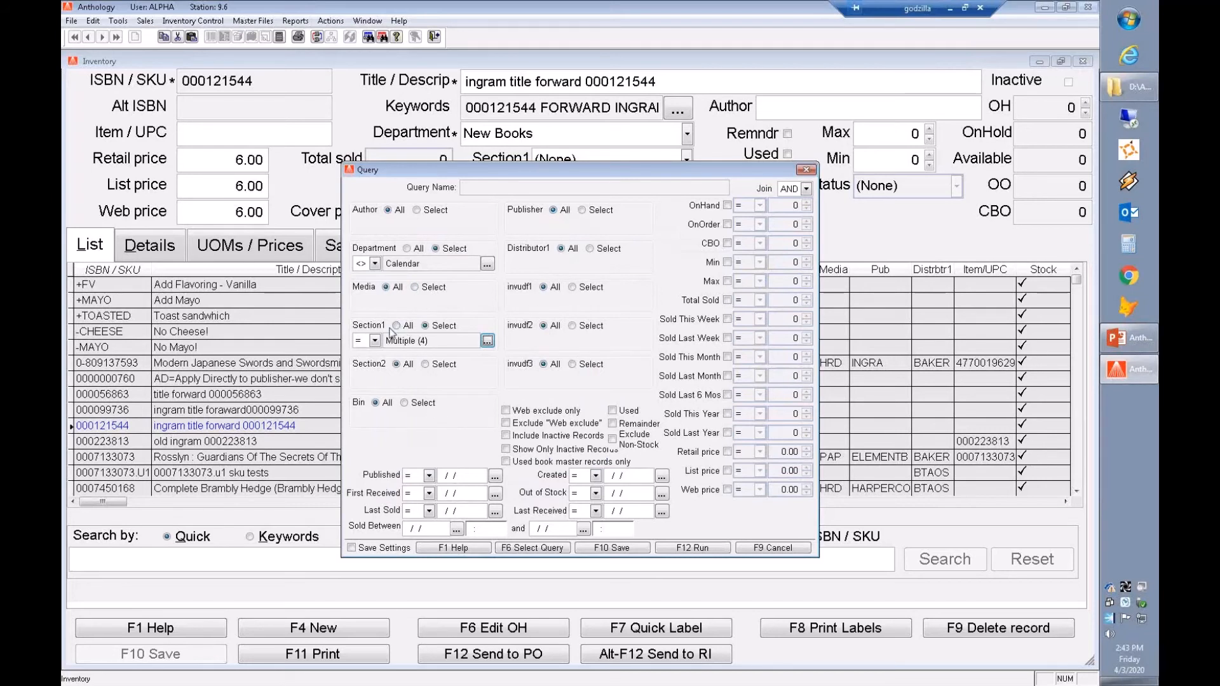
- Check the Join options of the query and reset the Section1 filter to All
left_click(789, 188)
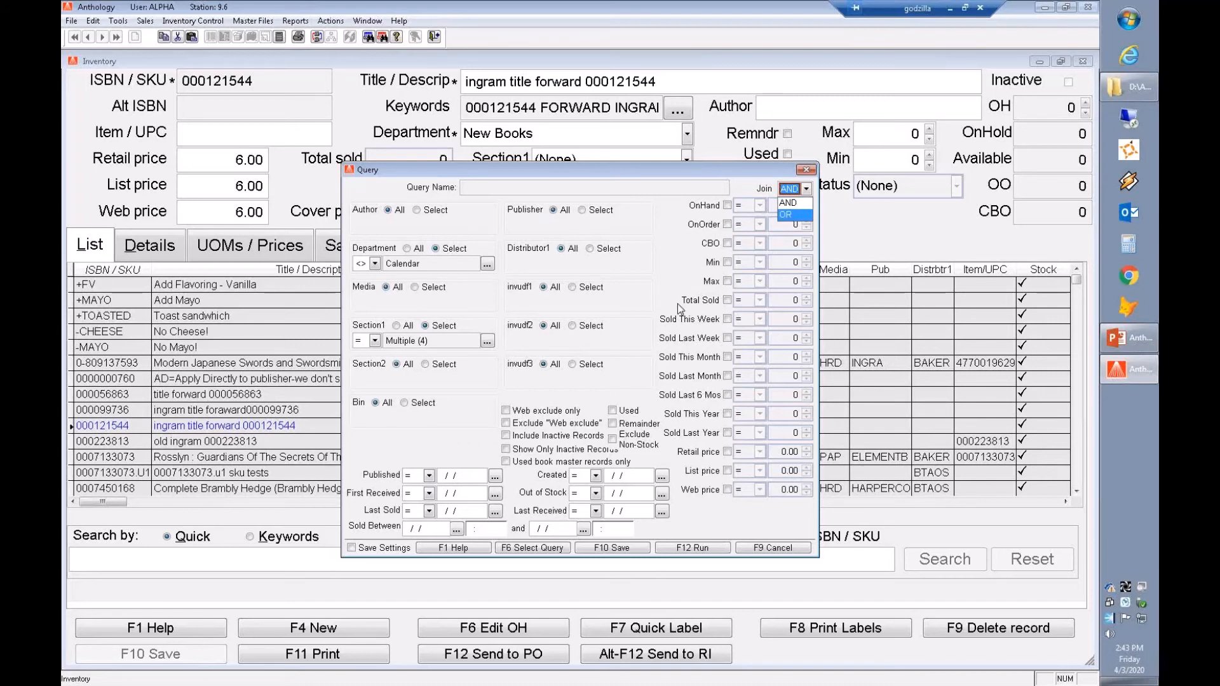
left_click(667, 284)
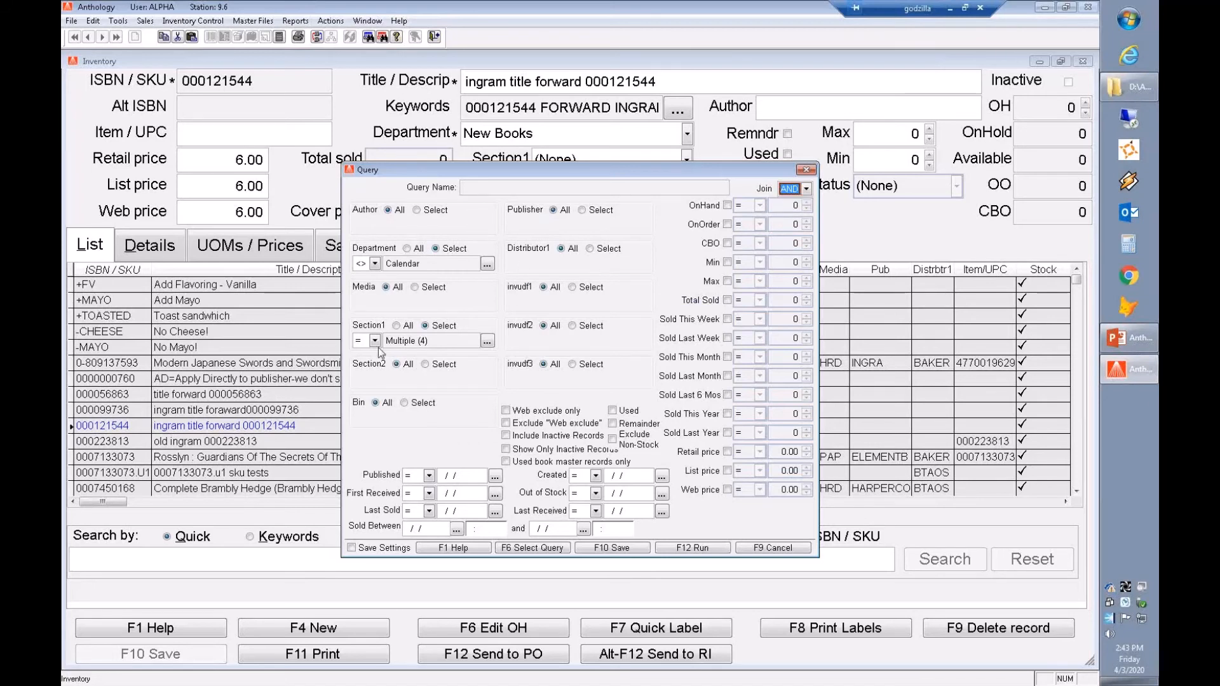
left_click(396, 325)
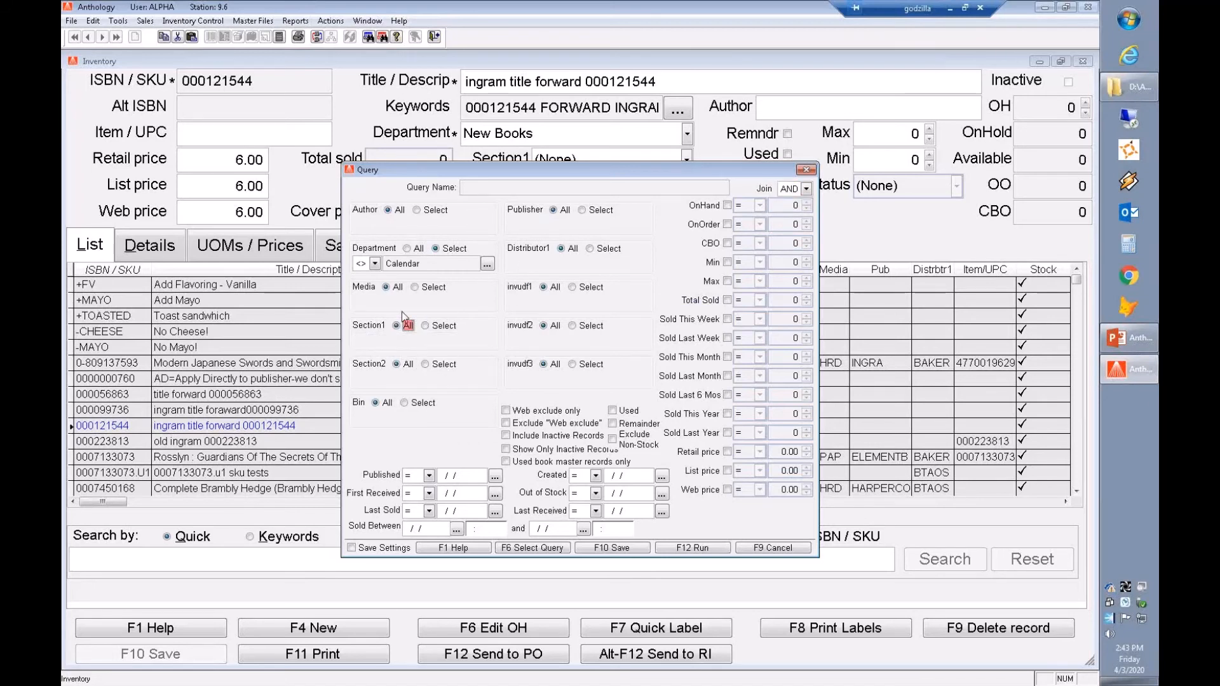
- Set the Department operator to = and replace Calendar with New Books and *needs as the selected departments
left_click(368, 263)
left_click(364, 278)
left_click(488, 264)
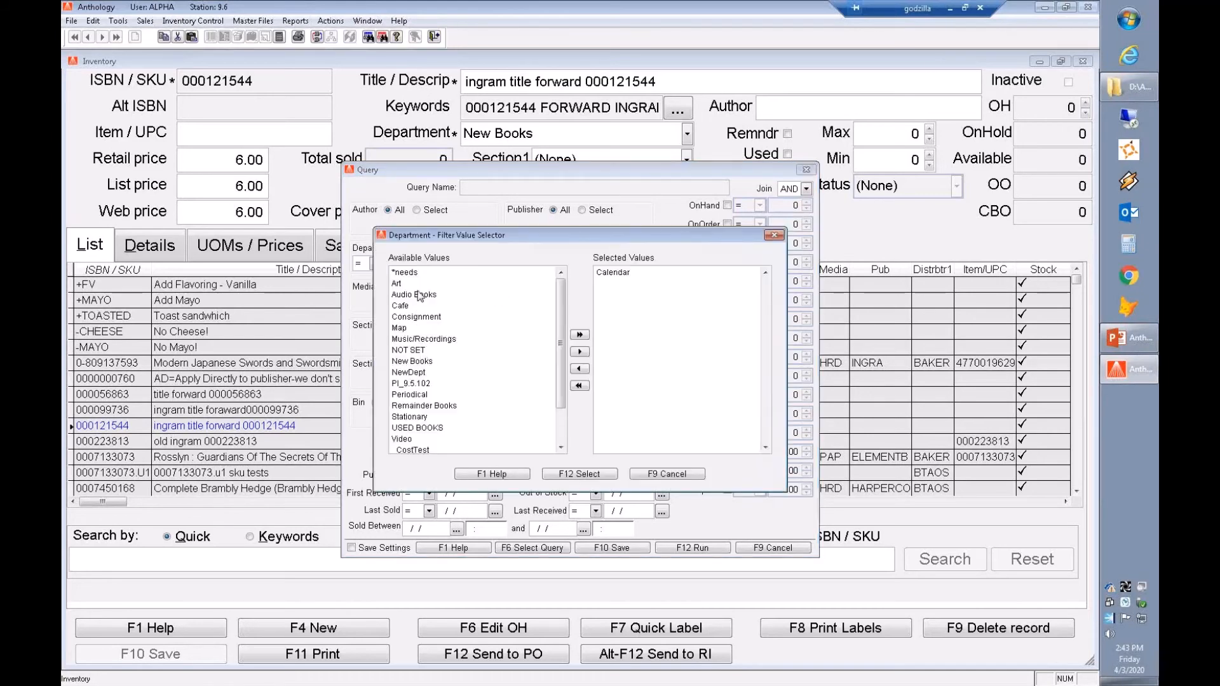
left_click(413, 361)
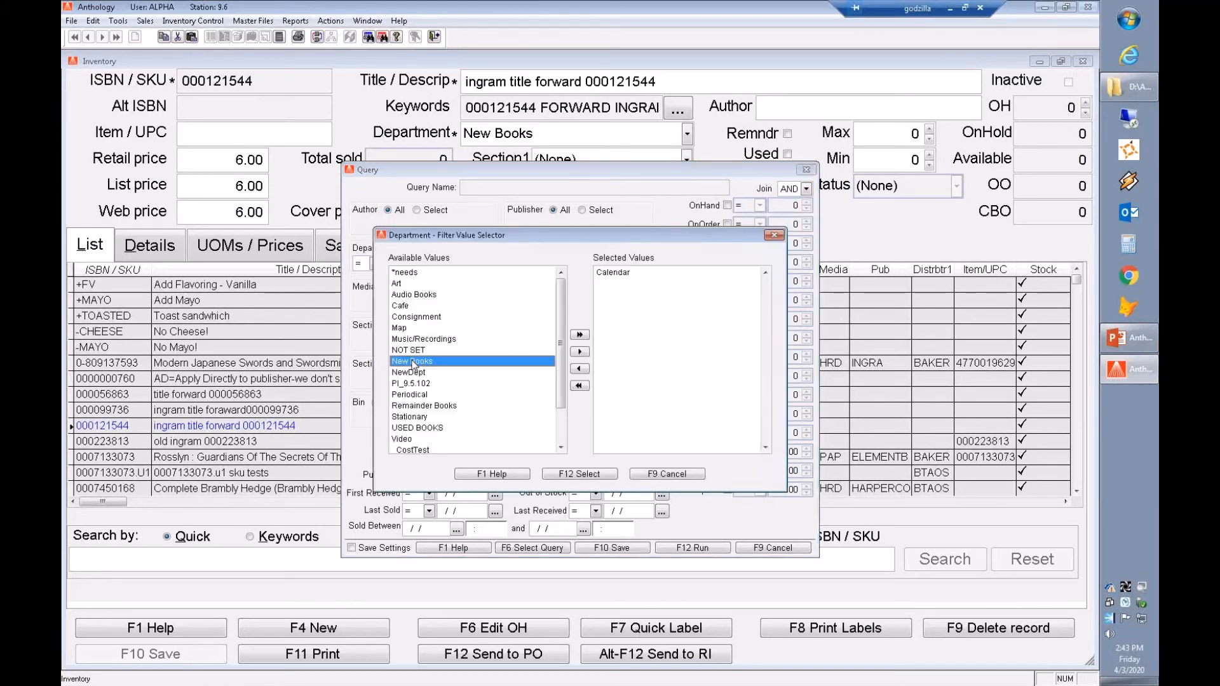
left_click(579, 352)
left_click(607, 274)
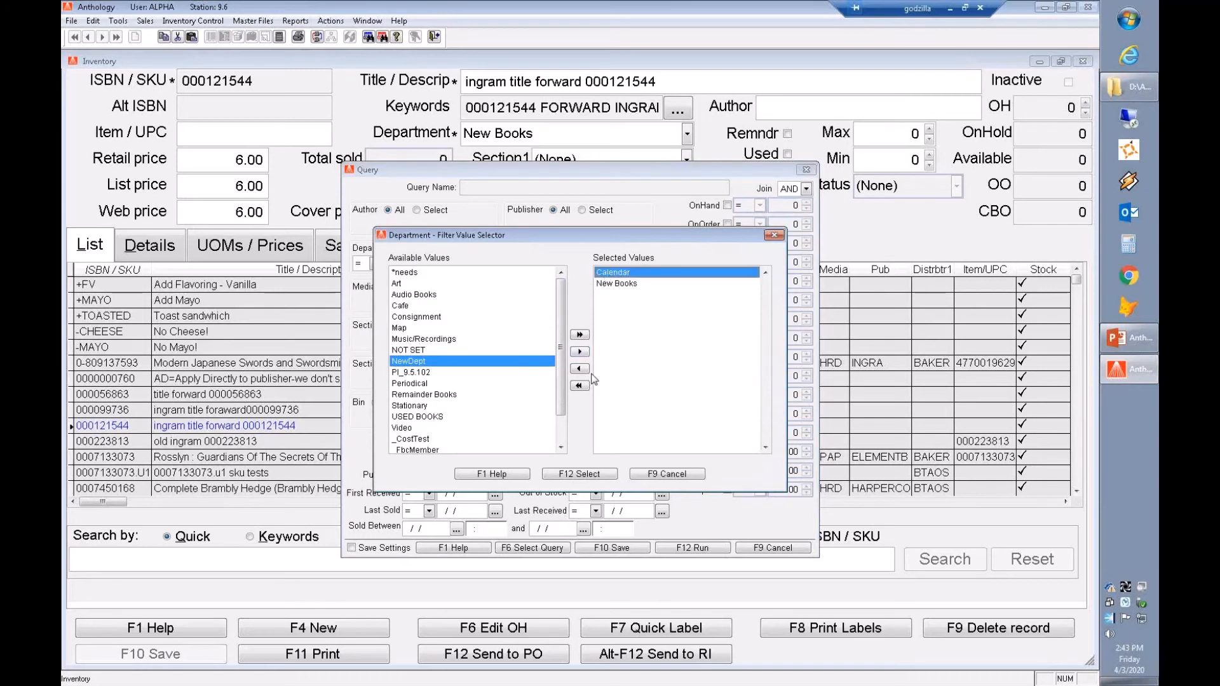
left_click(579, 368)
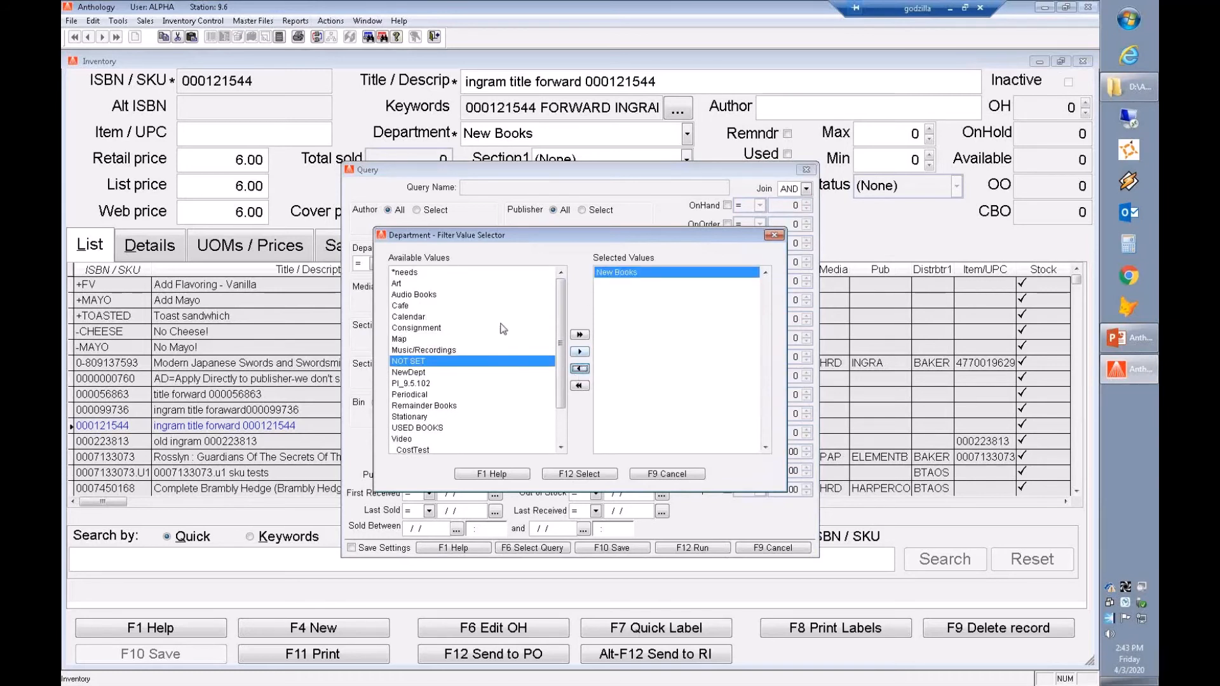
left_click(407, 272)
left_click(579, 352)
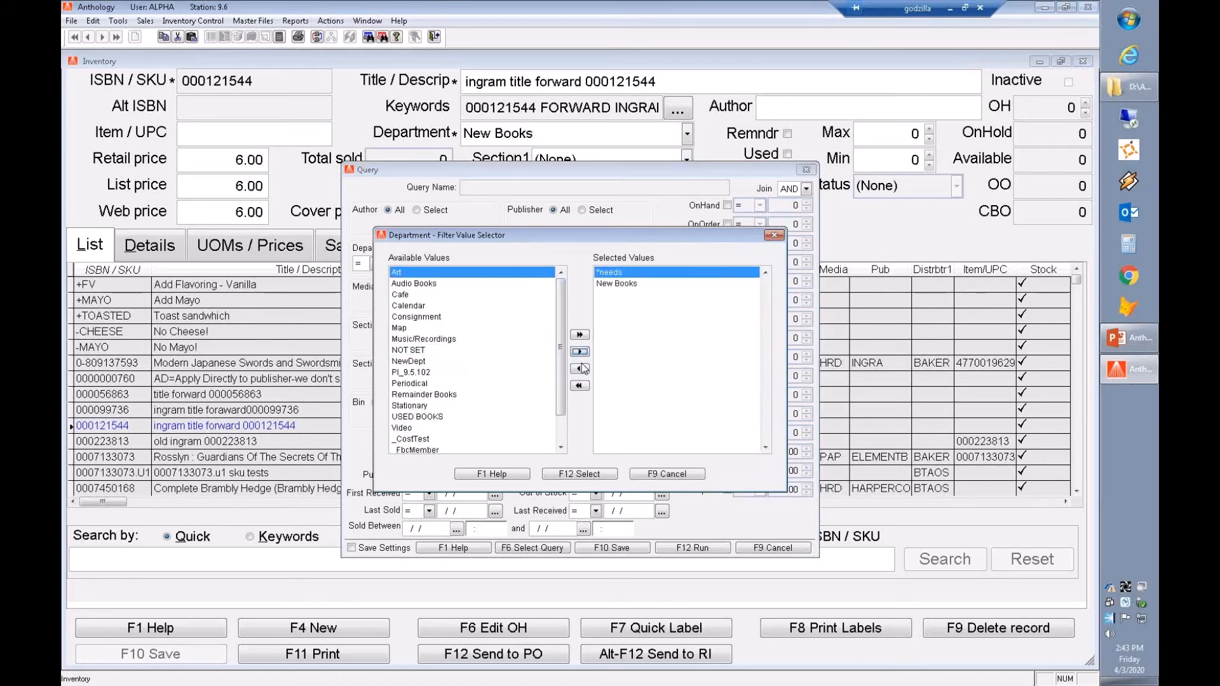
left_click(605, 474)
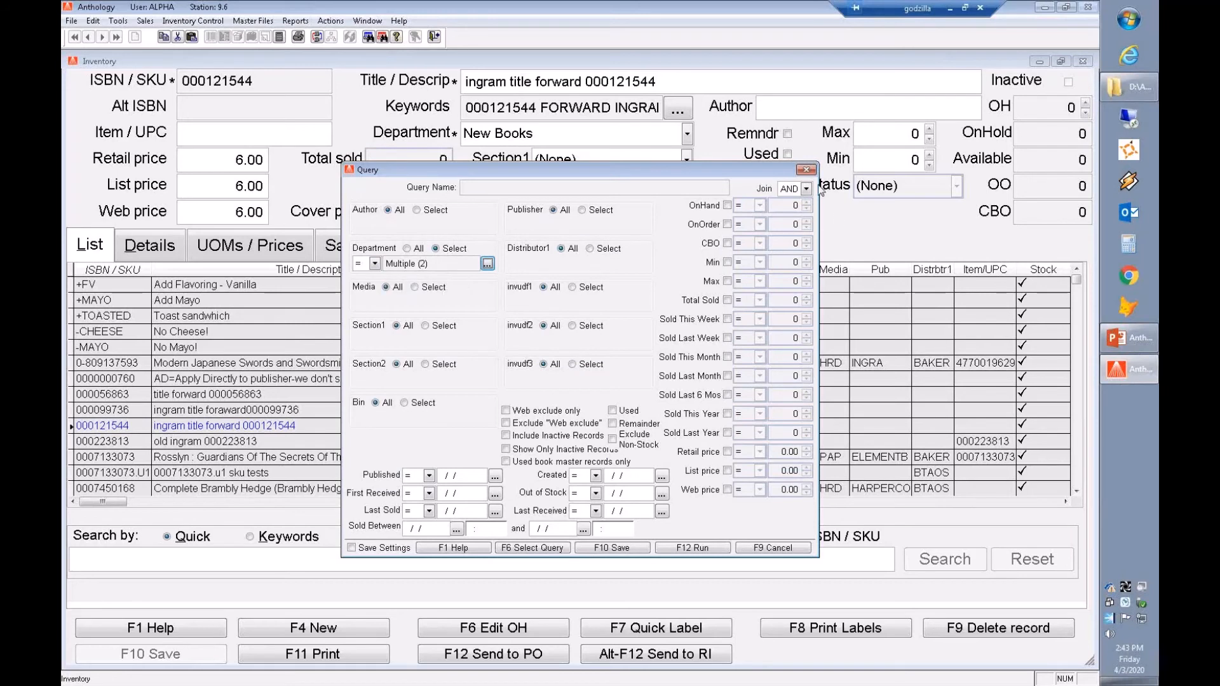
- Add a condition to the query for an OnHand quantity greater than 20
left_click(727, 208)
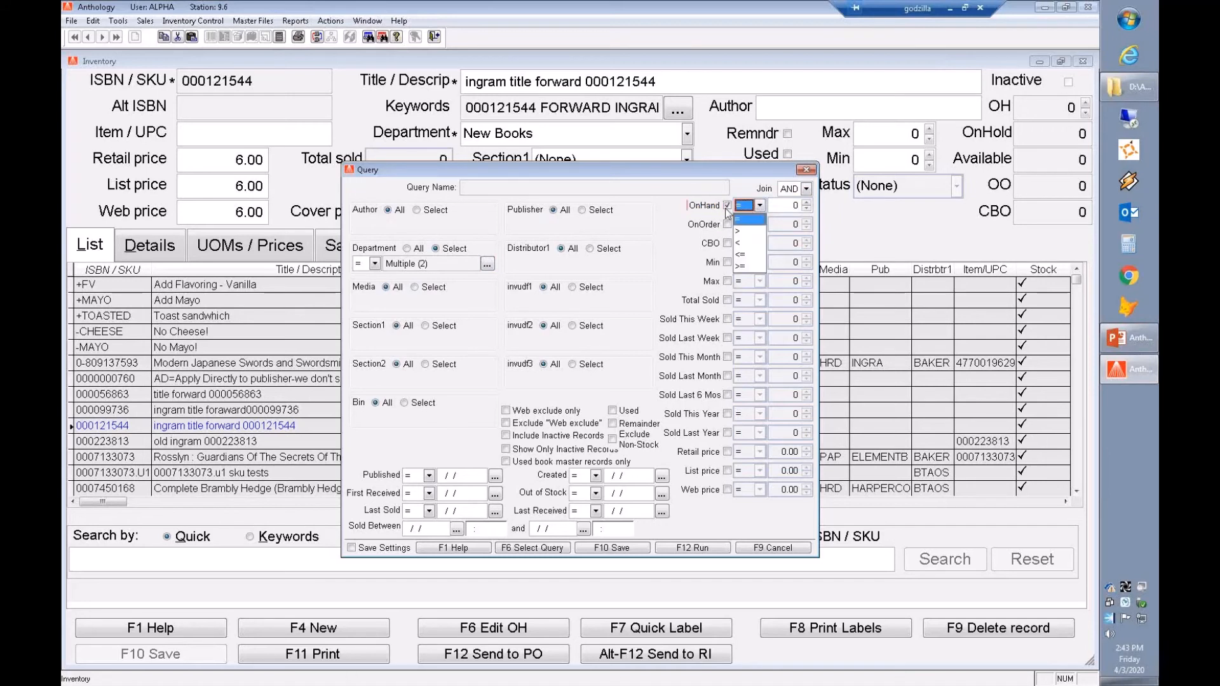
left_click(739, 232)
left_click(788, 205)
type("20")
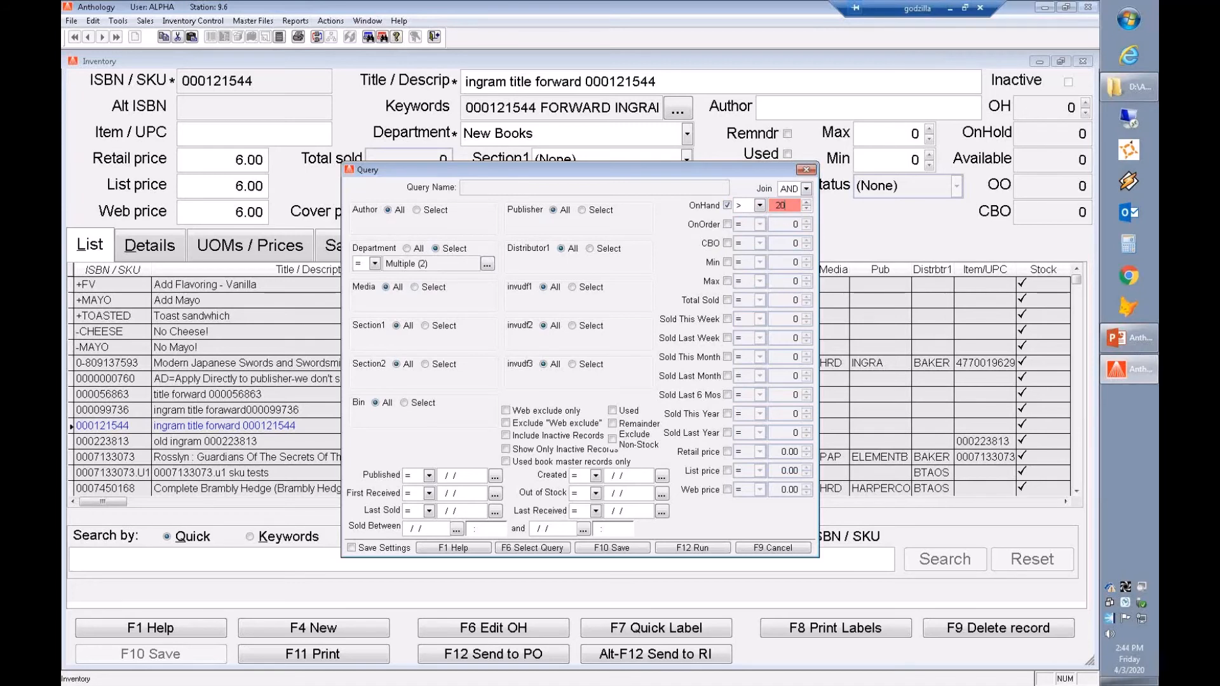
key("Tab")
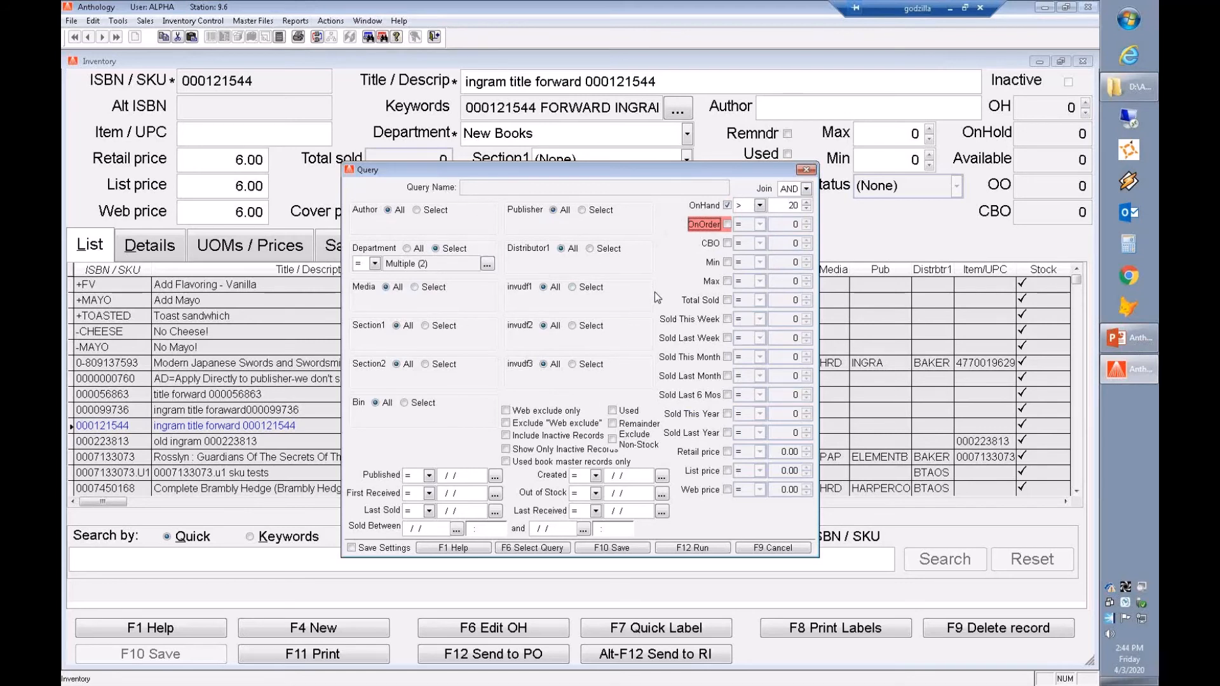
- Keep AND as the query's Join and run the query without naming or saving it
left_click(807, 189)
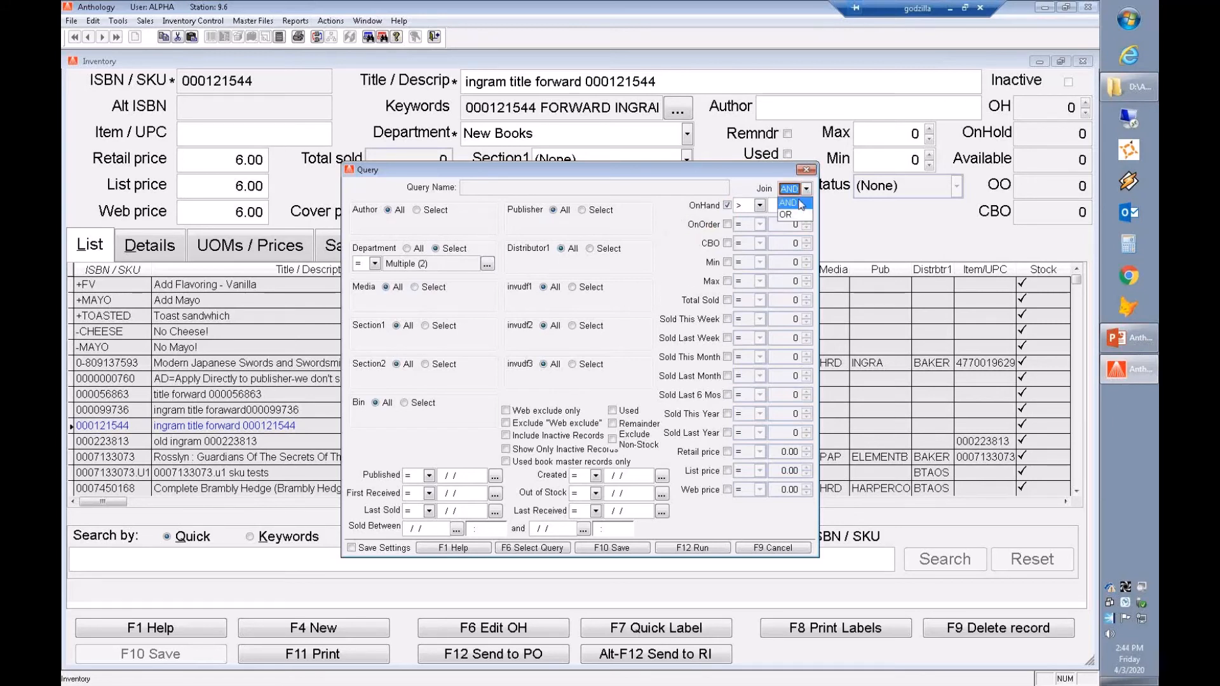
left_click(800, 203)
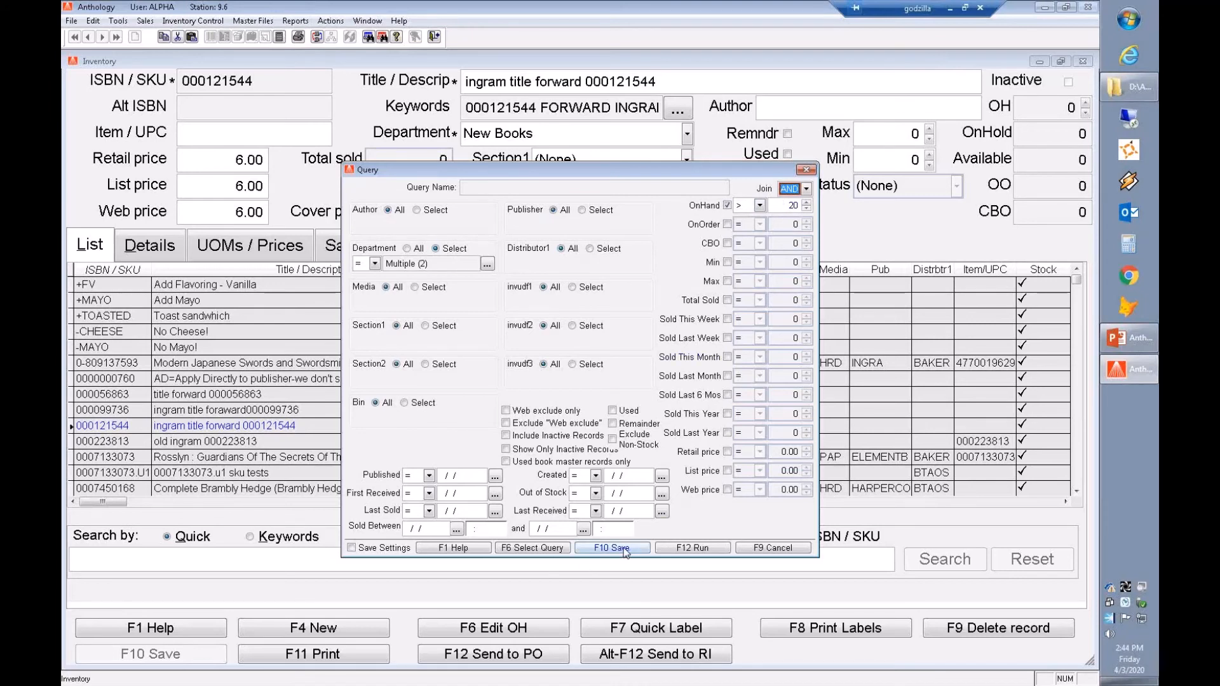
left_click(684, 552)
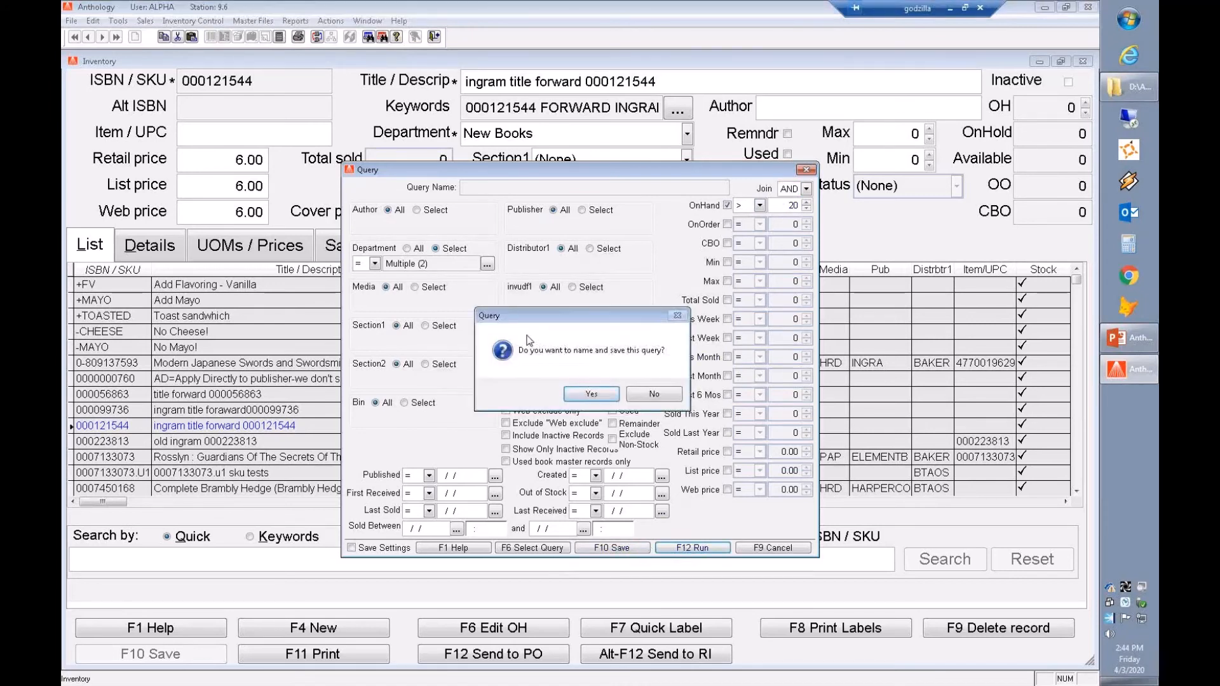
left_click(654, 395)
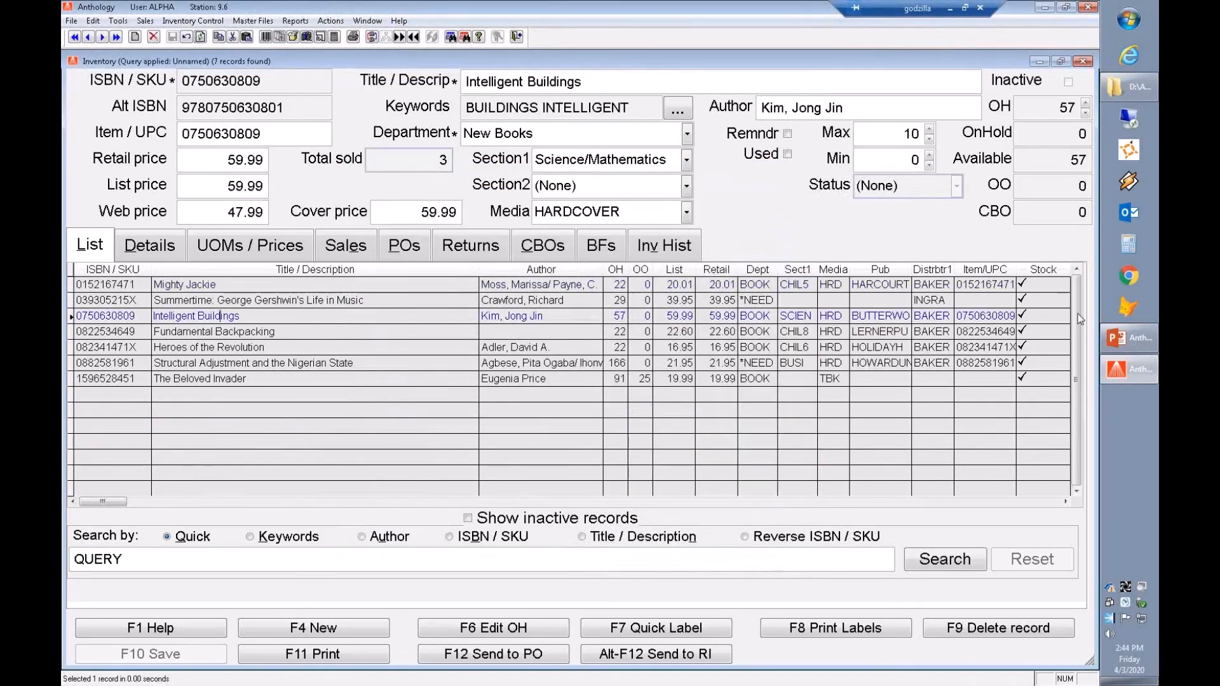
- Check the department and on-hand quantity of the records returned by the AND query
left_click(763, 363)
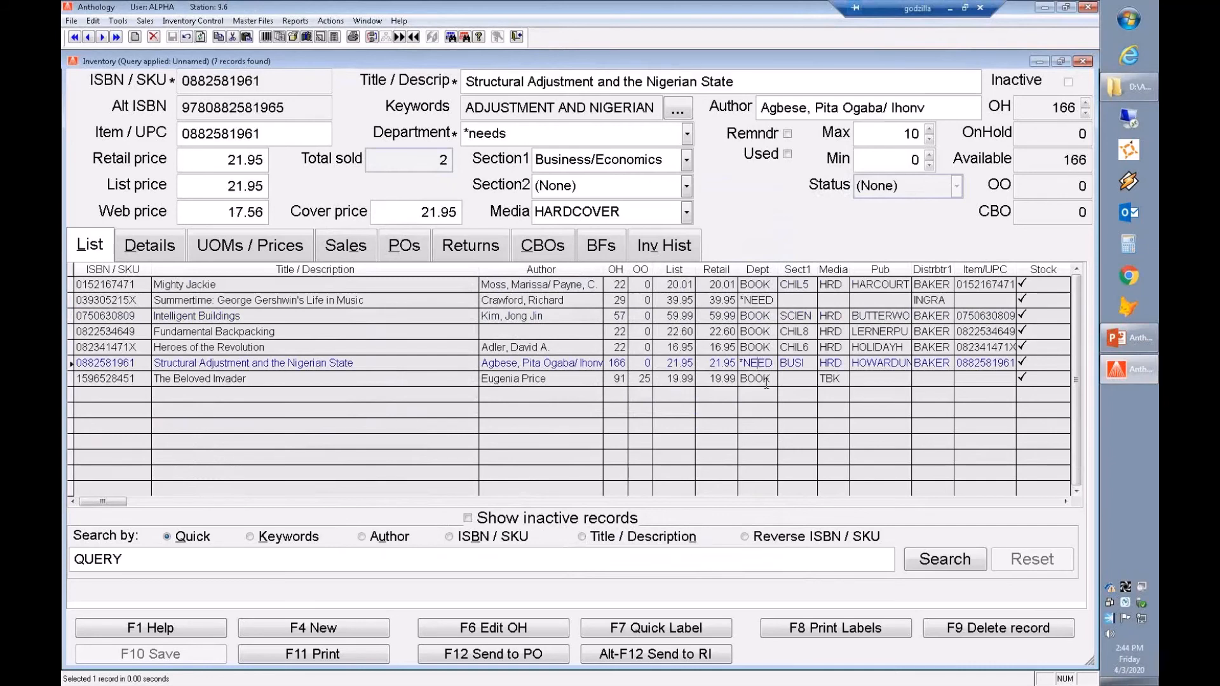
left_click(763, 379)
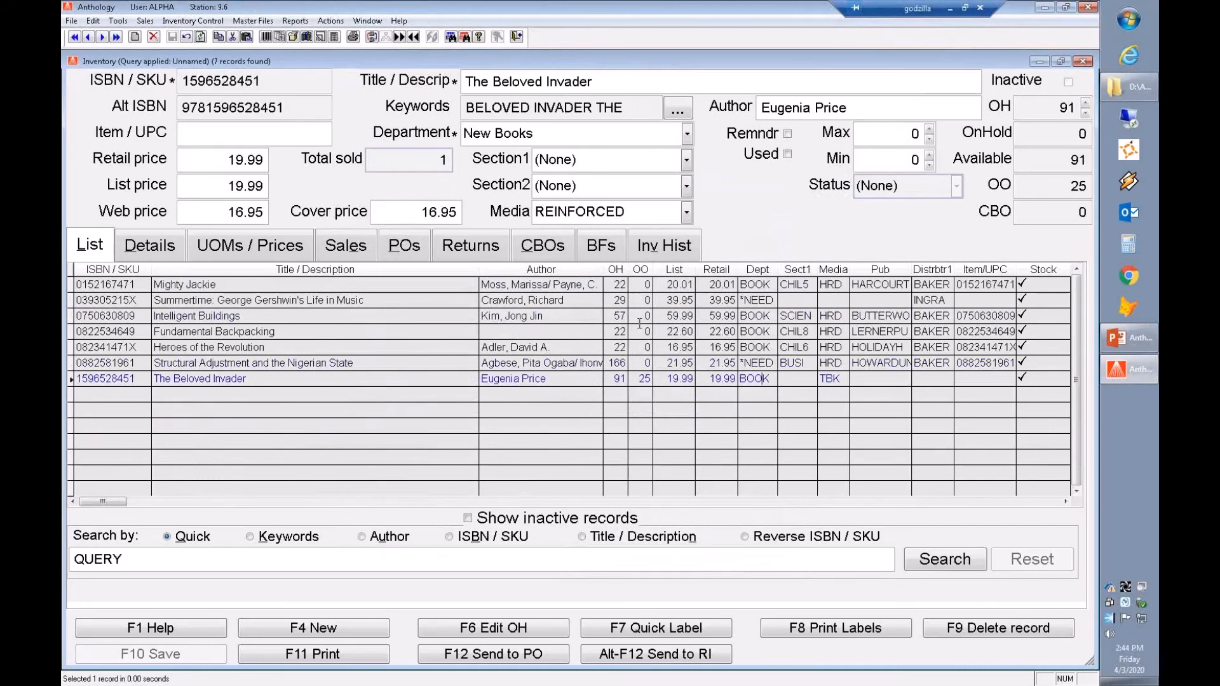
left_click(621, 316)
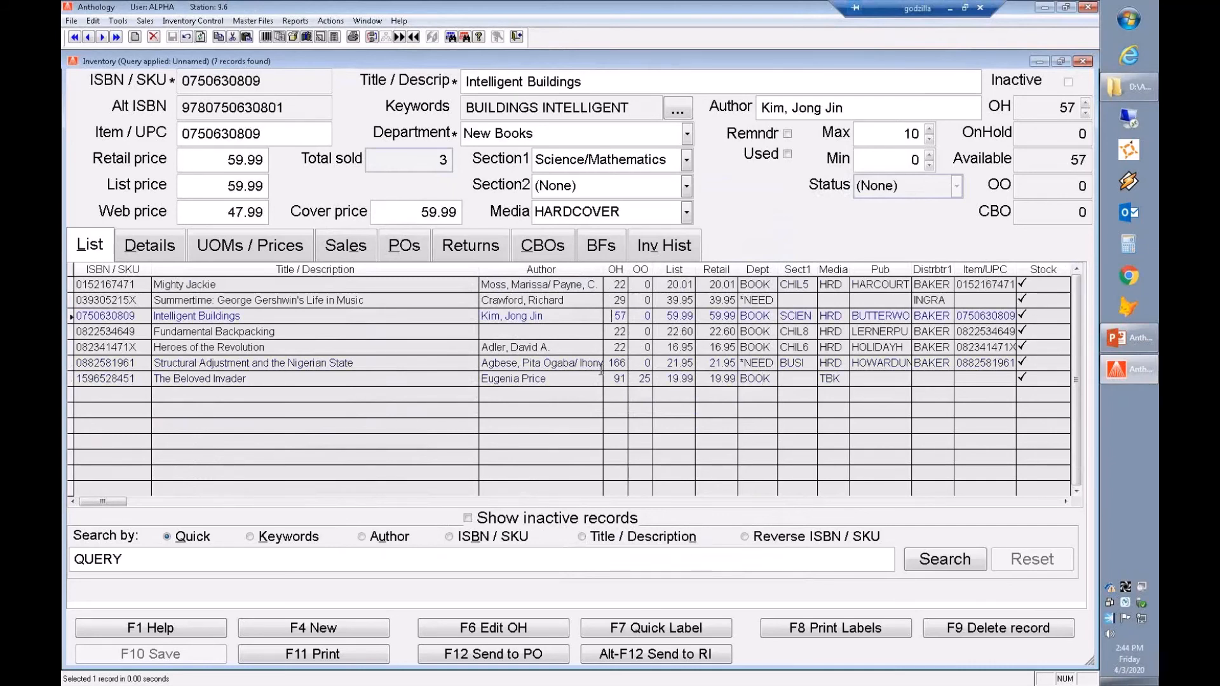
left_click(615, 364)
left_click(615, 379)
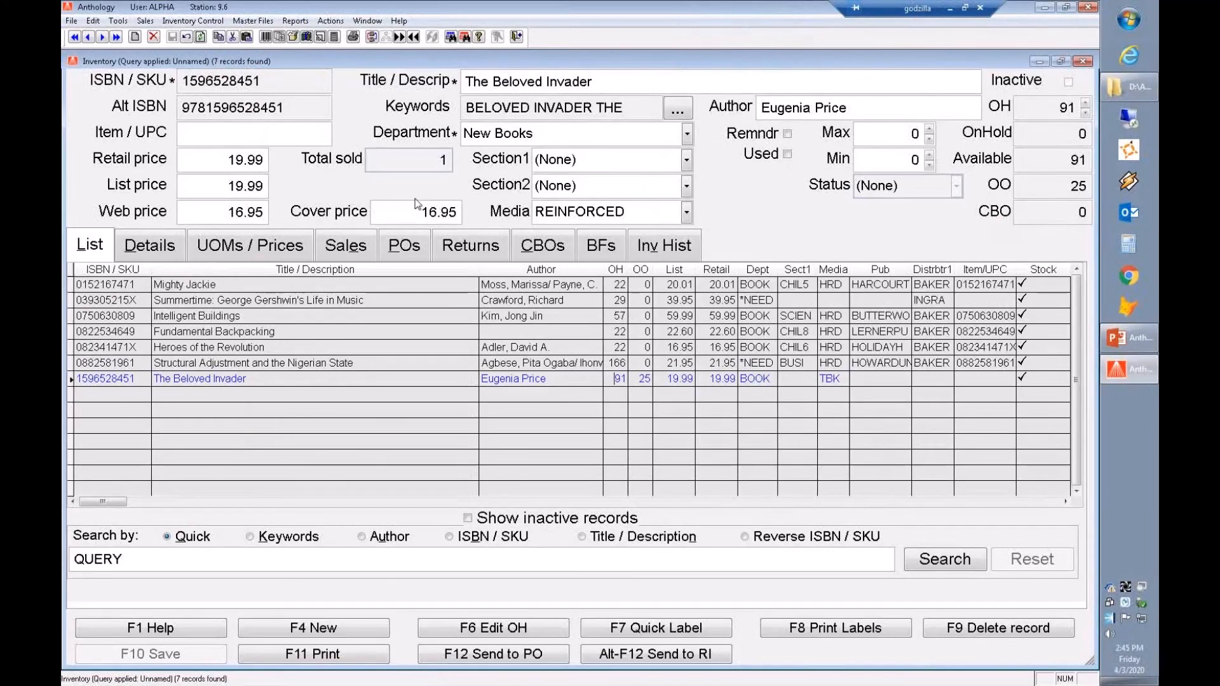
left_click(335, 303)
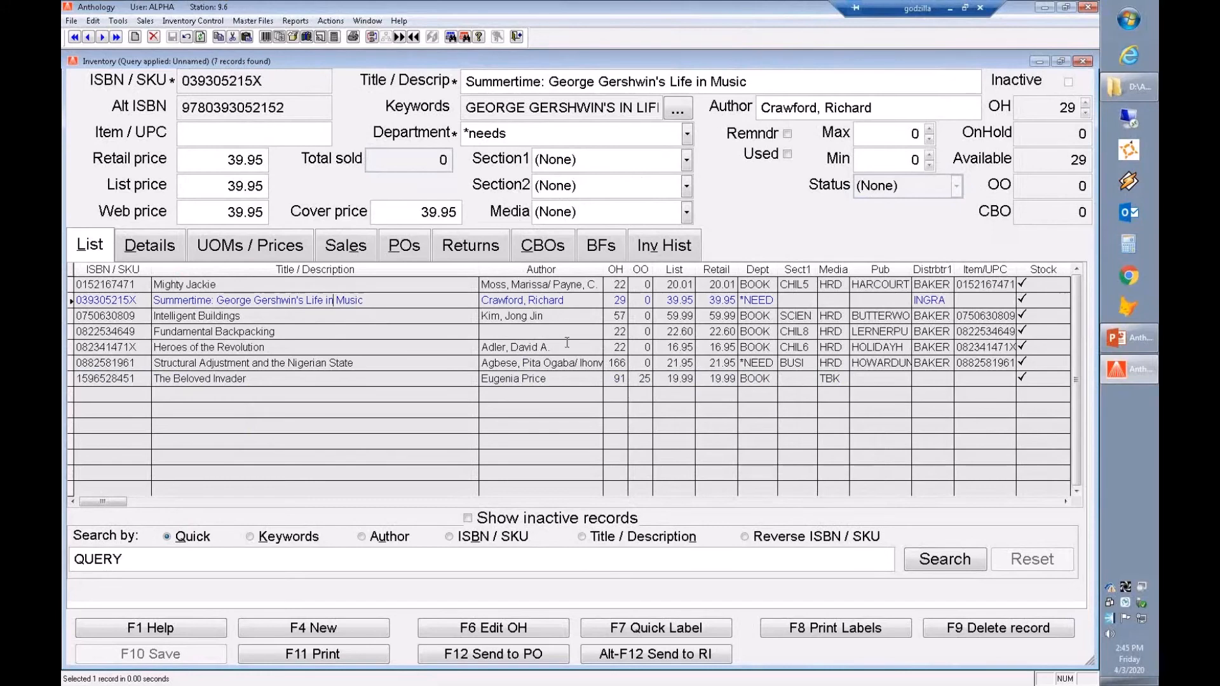
left_click(324, 314)
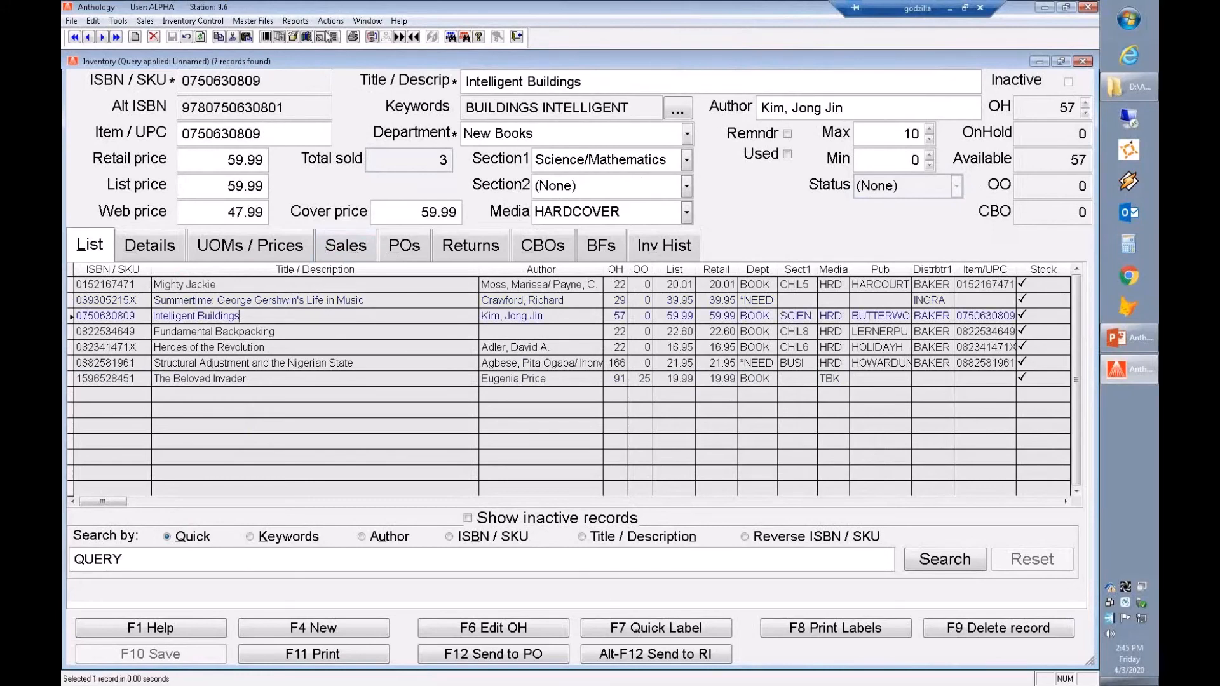
- Construct a new inventory query that filters Department by *needs and New Books
left_click(330, 21)
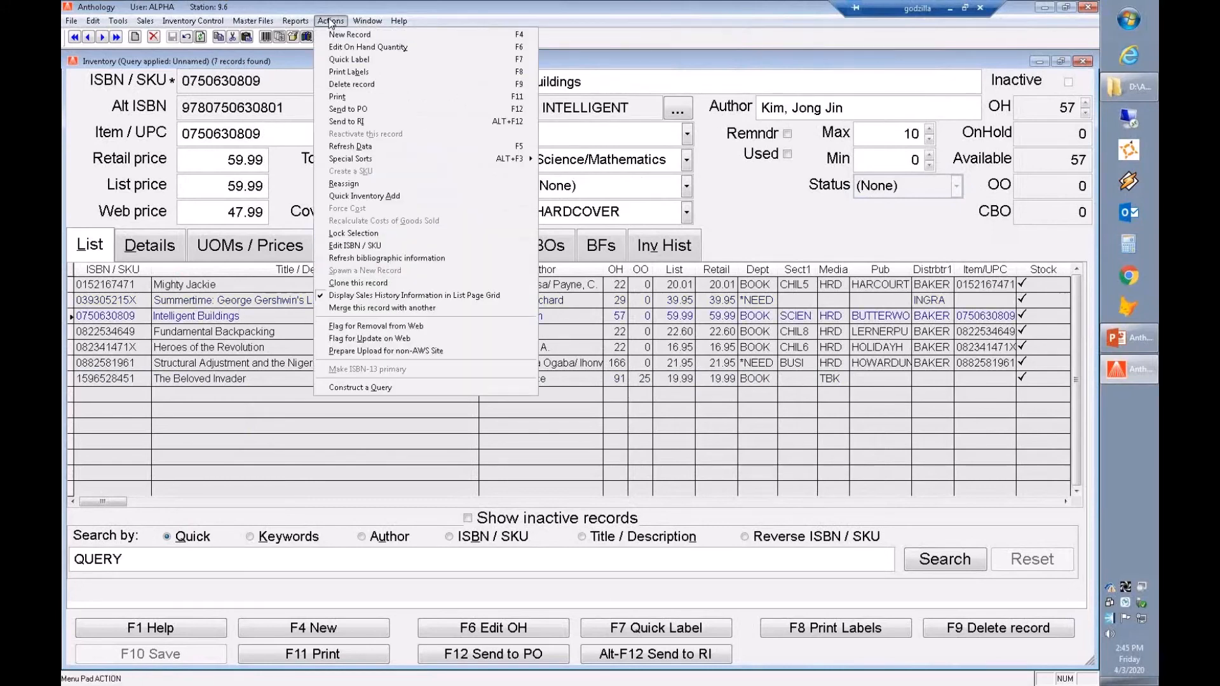
left_click(377, 388)
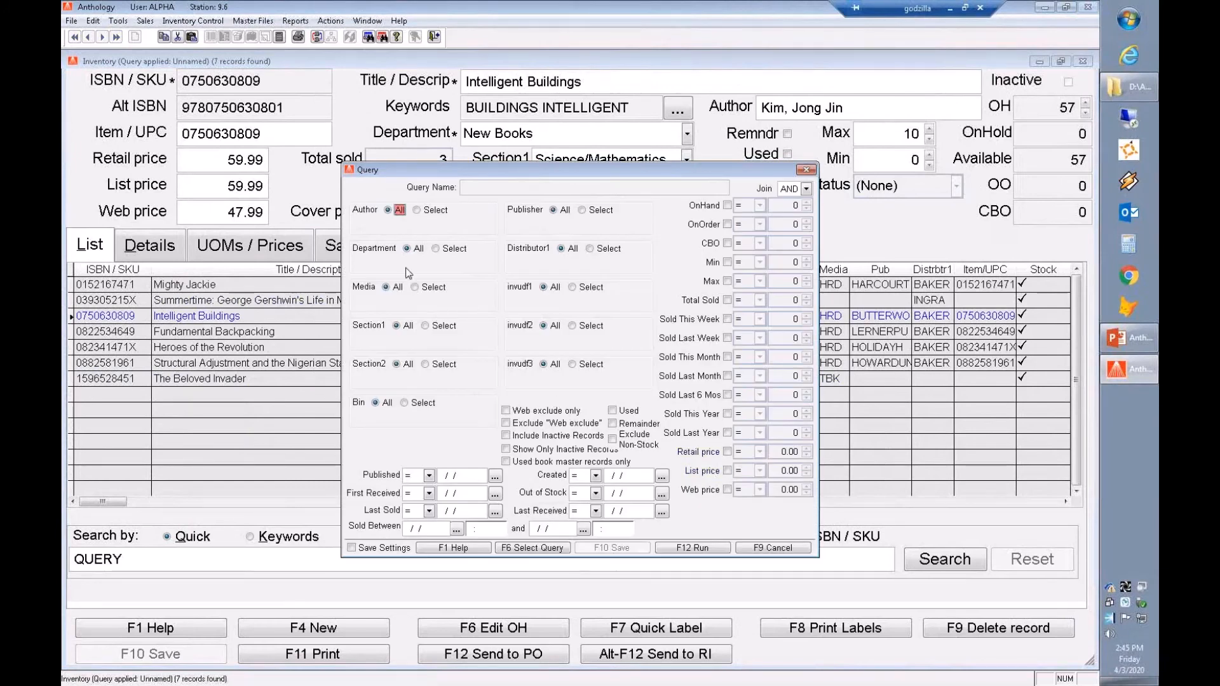
left_click(437, 249)
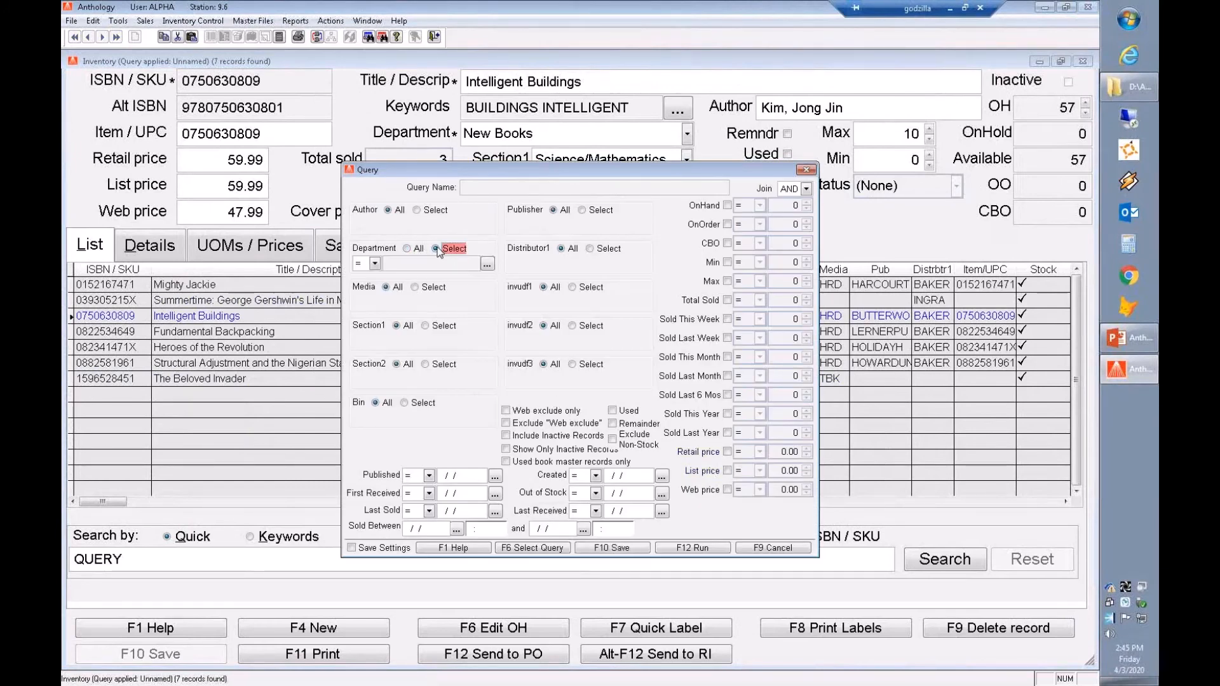
left_click(487, 264)
left_click(412, 272)
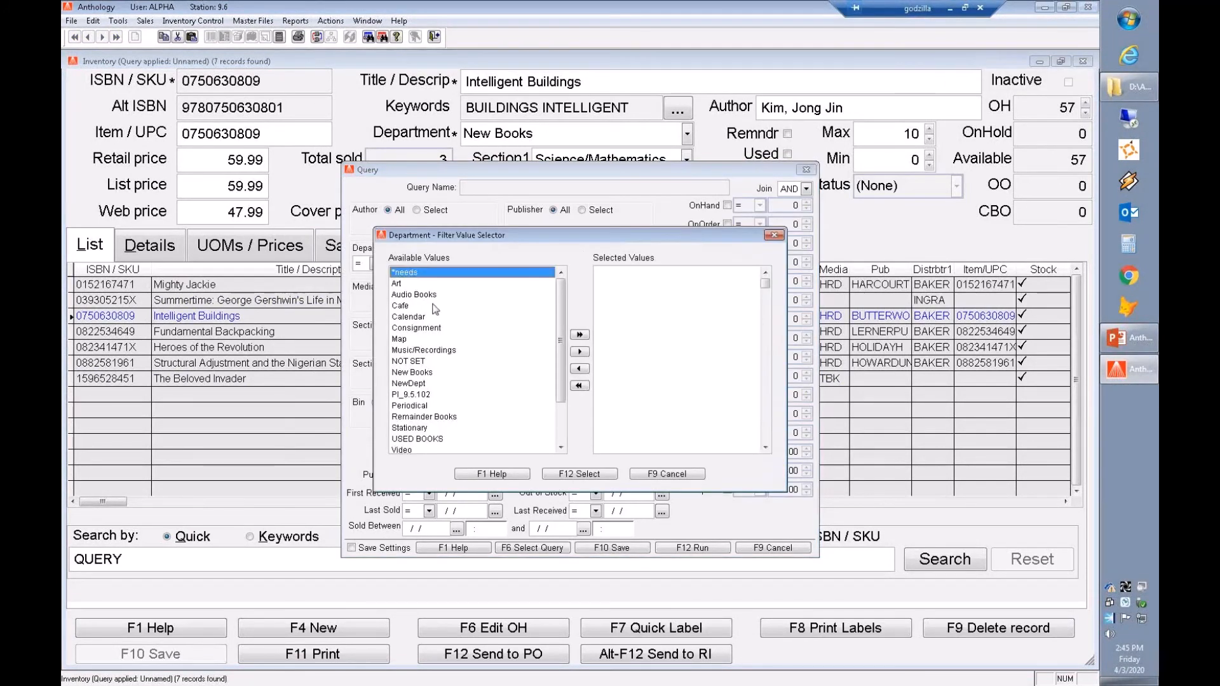
left_click(579, 351)
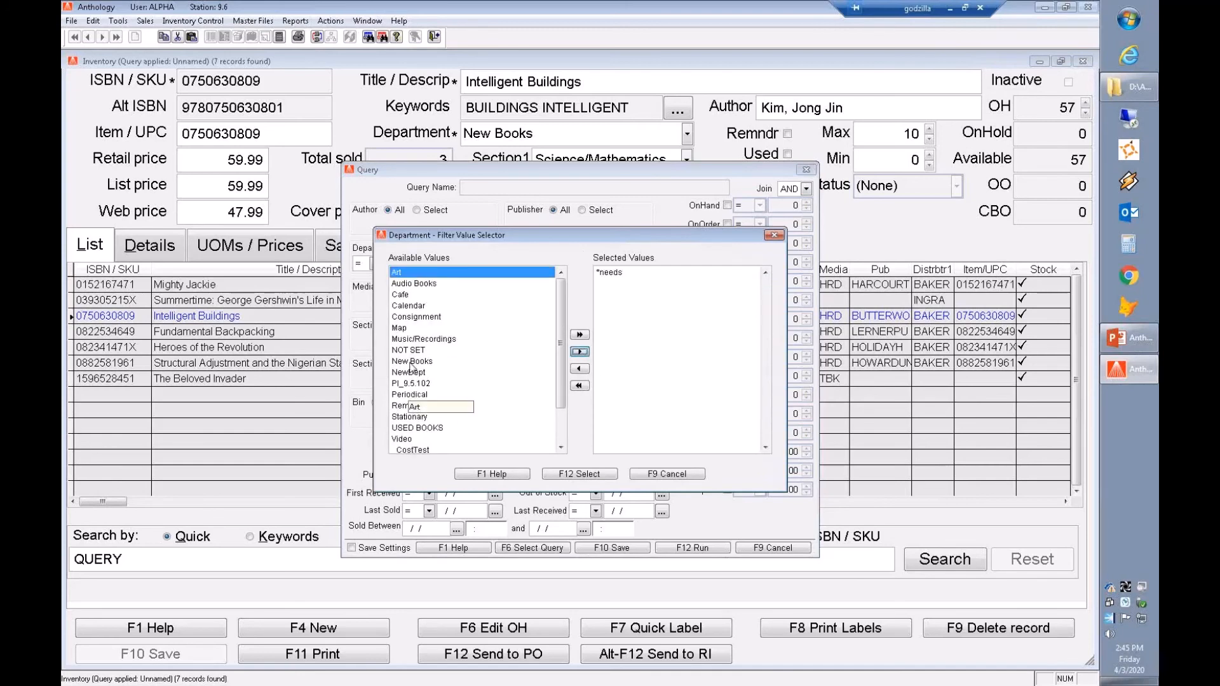
left_click(412, 361)
left_click(580, 351)
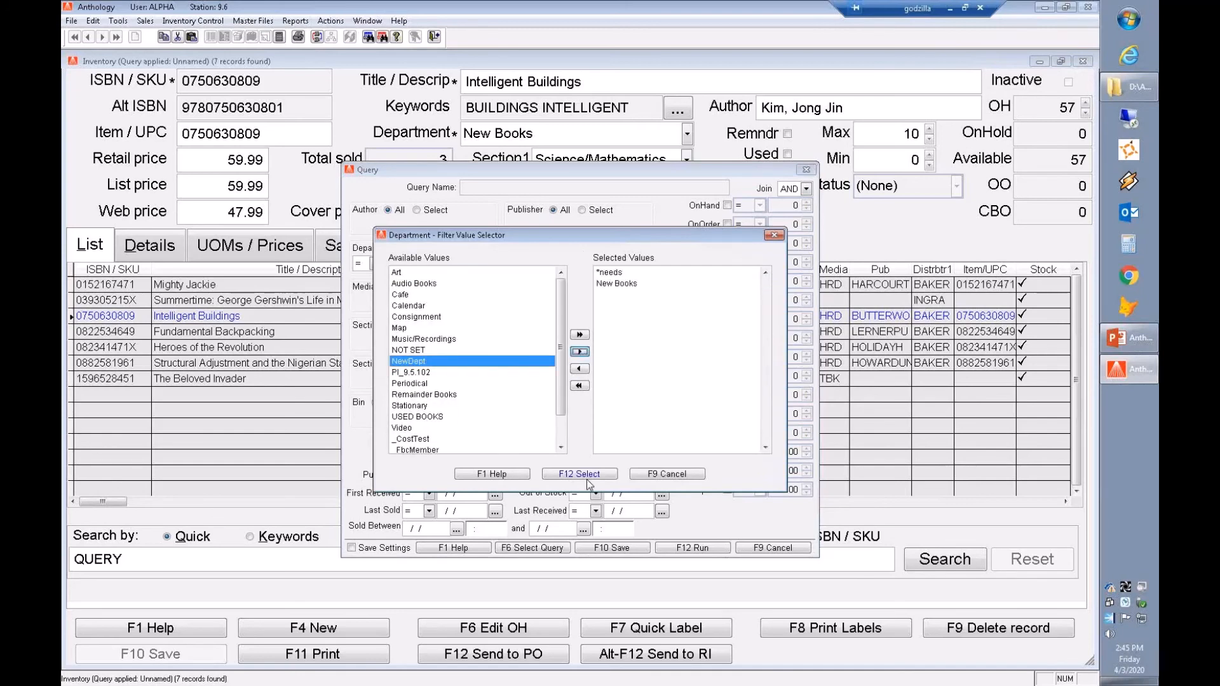
left_click(584, 474)
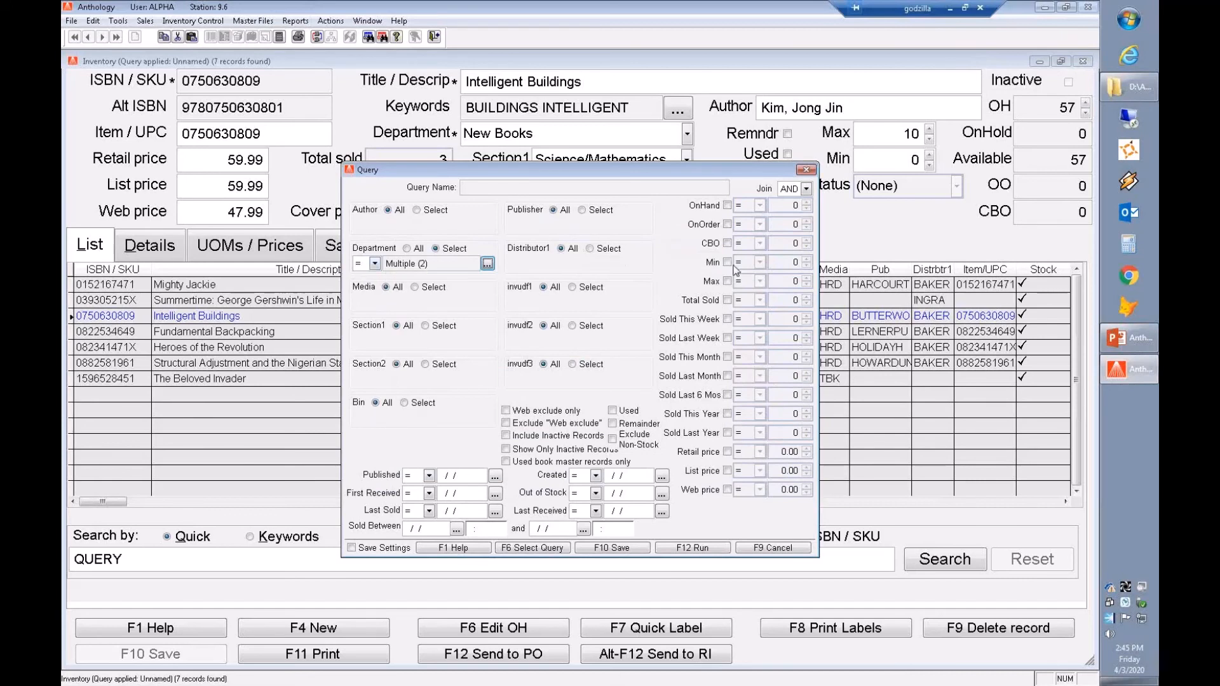
- Set the query's Join to OR and add a condition for OnHand greater than 30
left_click(807, 188)
left_click(788, 214)
left_click(728, 206)
left_click(760, 206)
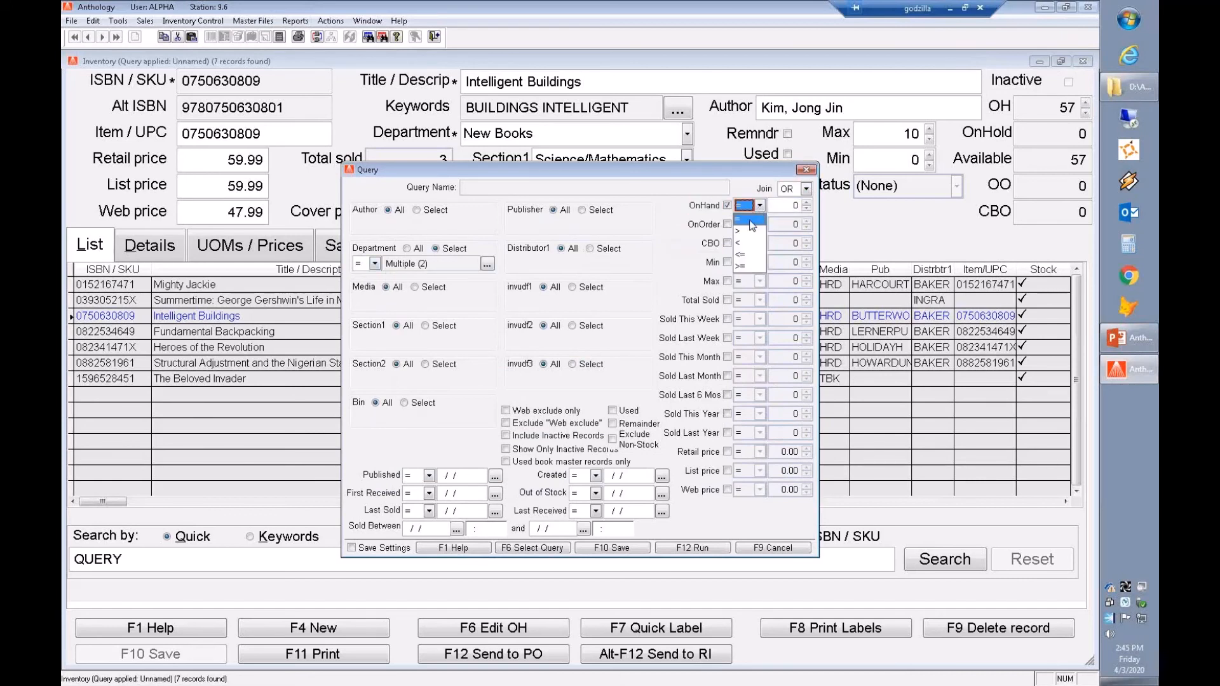
left_click(745, 239)
left_click(782, 206)
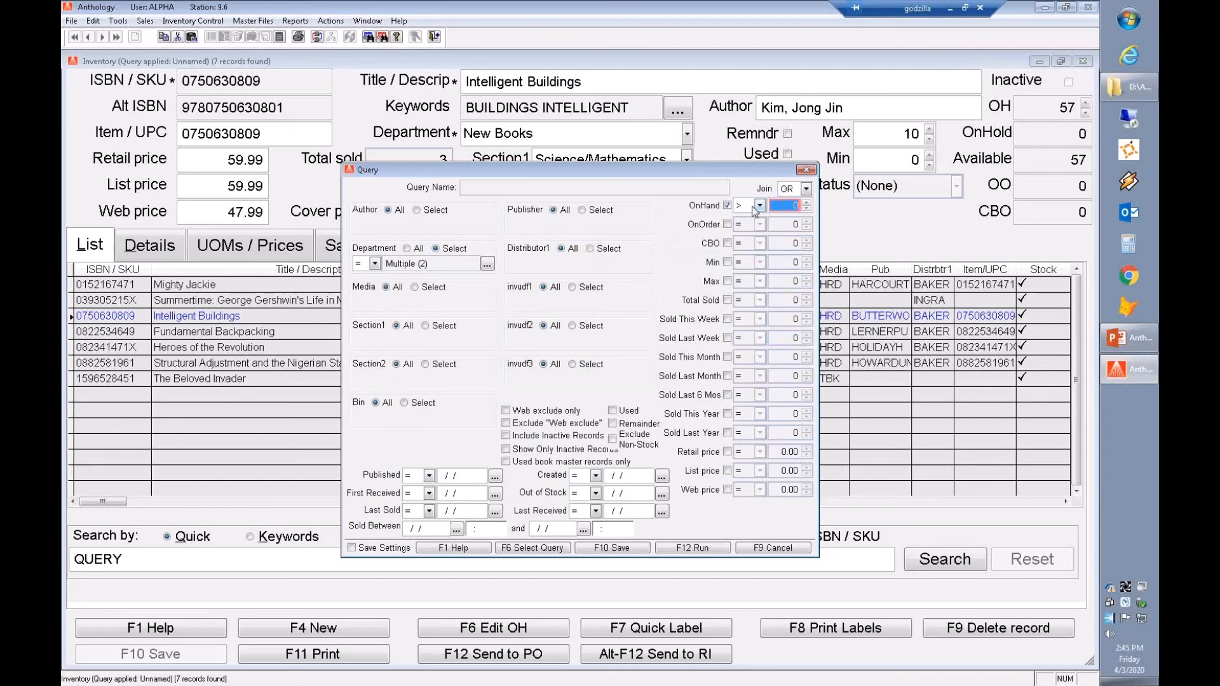
type("3")
key("Tab")
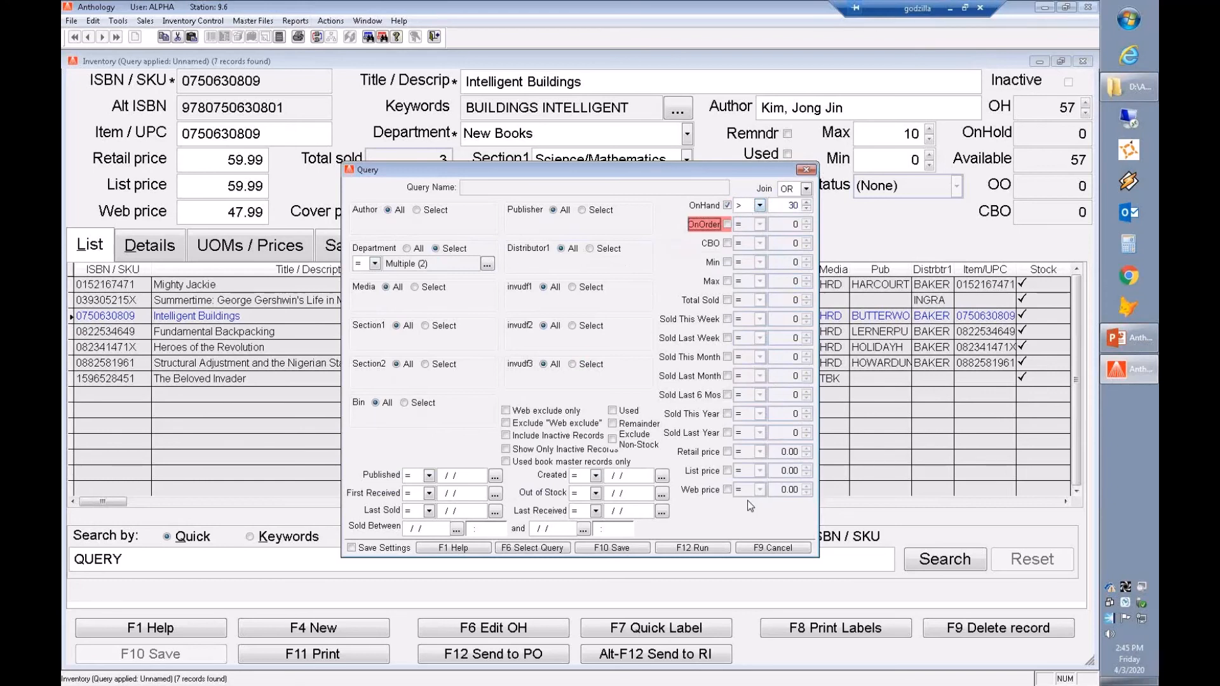
- Turn on Save Settings and run the OR query without naming or saving it
left_click(352, 549)
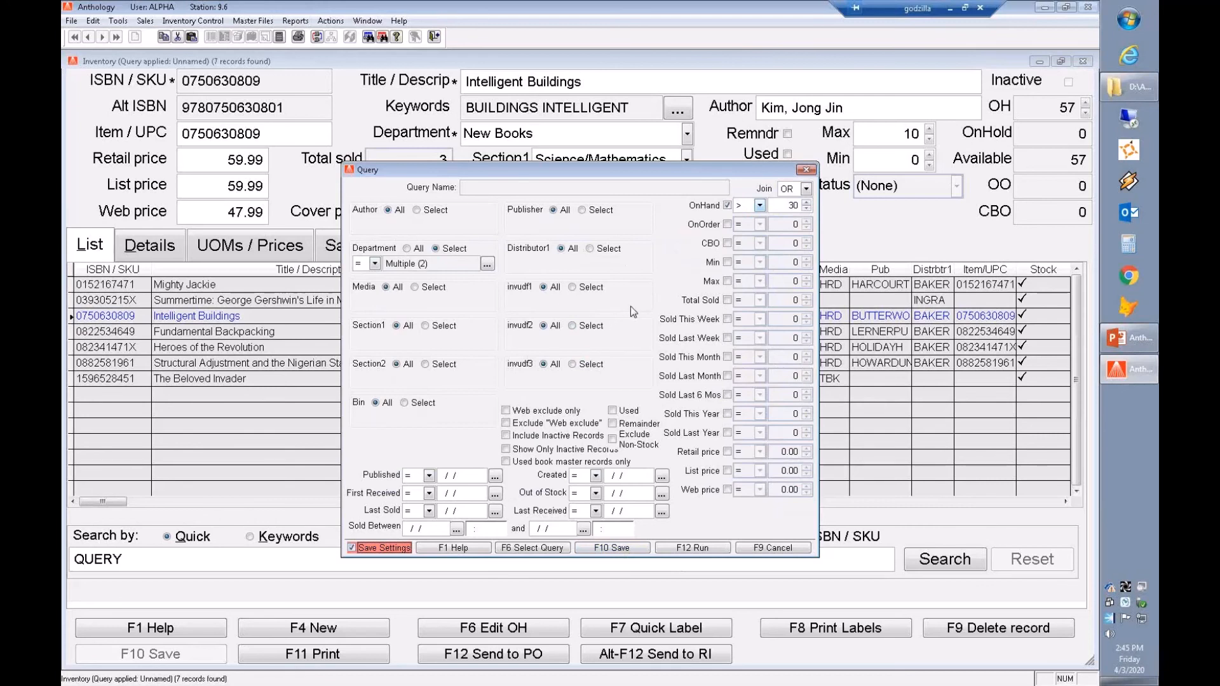
left_click(715, 548)
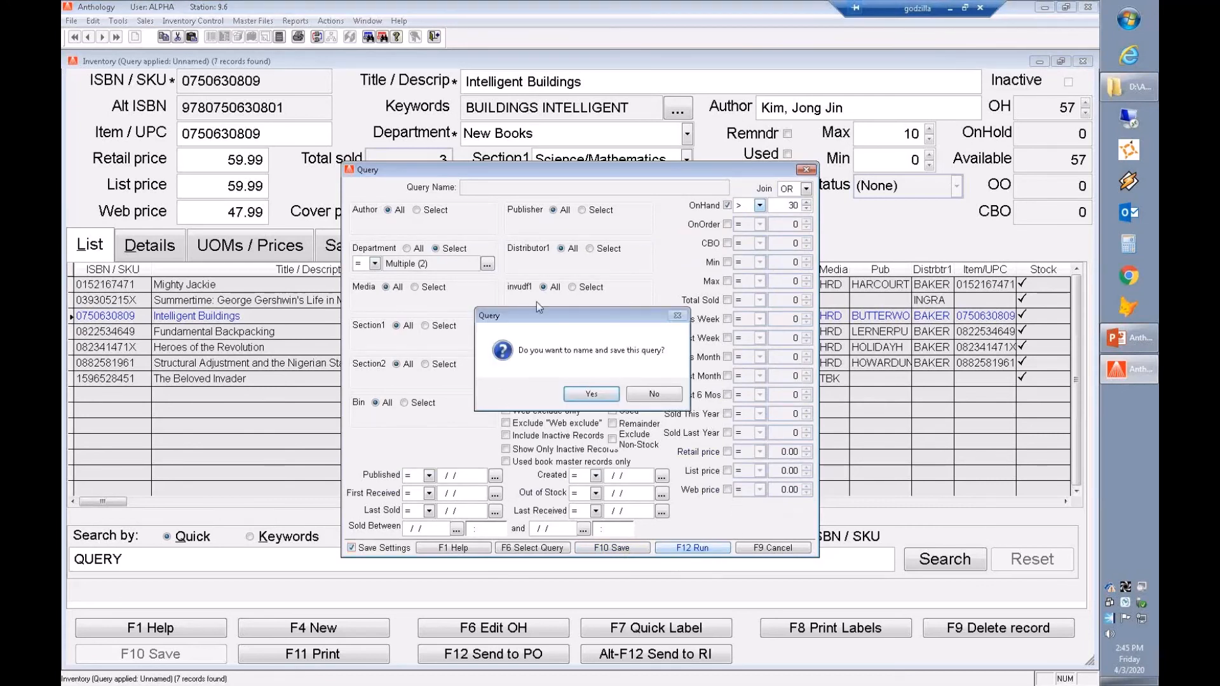
left_click(653, 395)
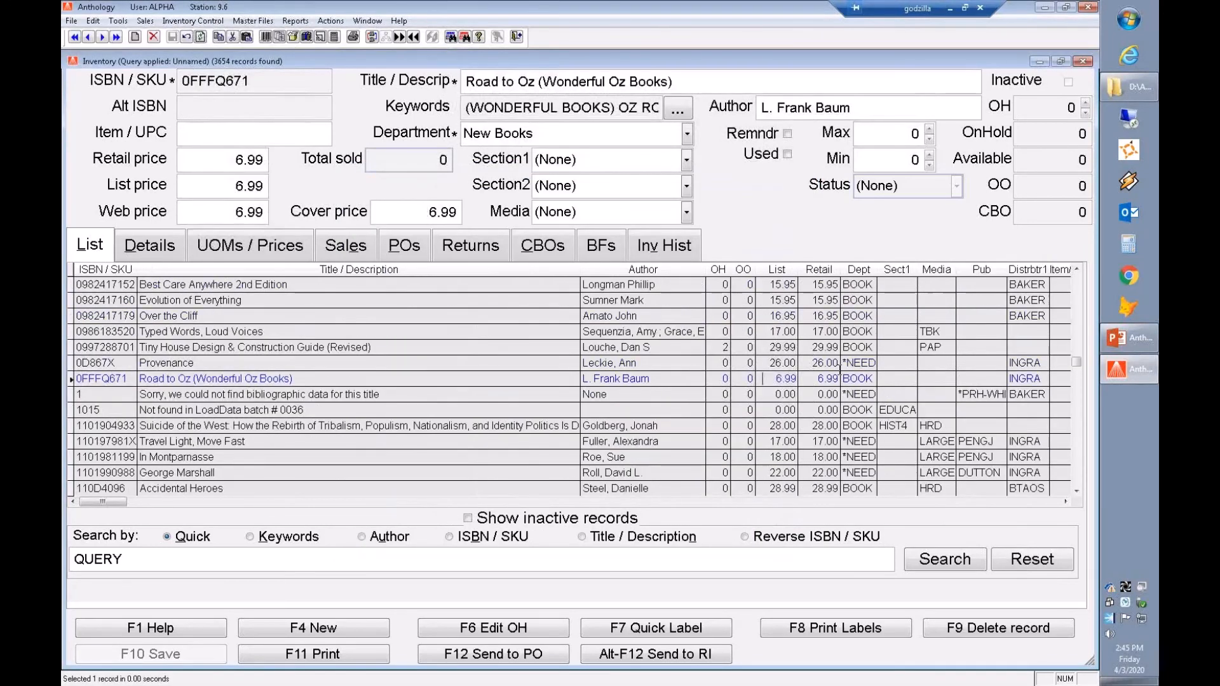
- Sort the results by on-hand quantity and examine the department and quantity of Antonio Sant' Elia among the highest-stock records
left_click(723, 346)
left_click(718, 269)
left_click(655, 378)
key("ctrl+End")
left_click(726, 330)
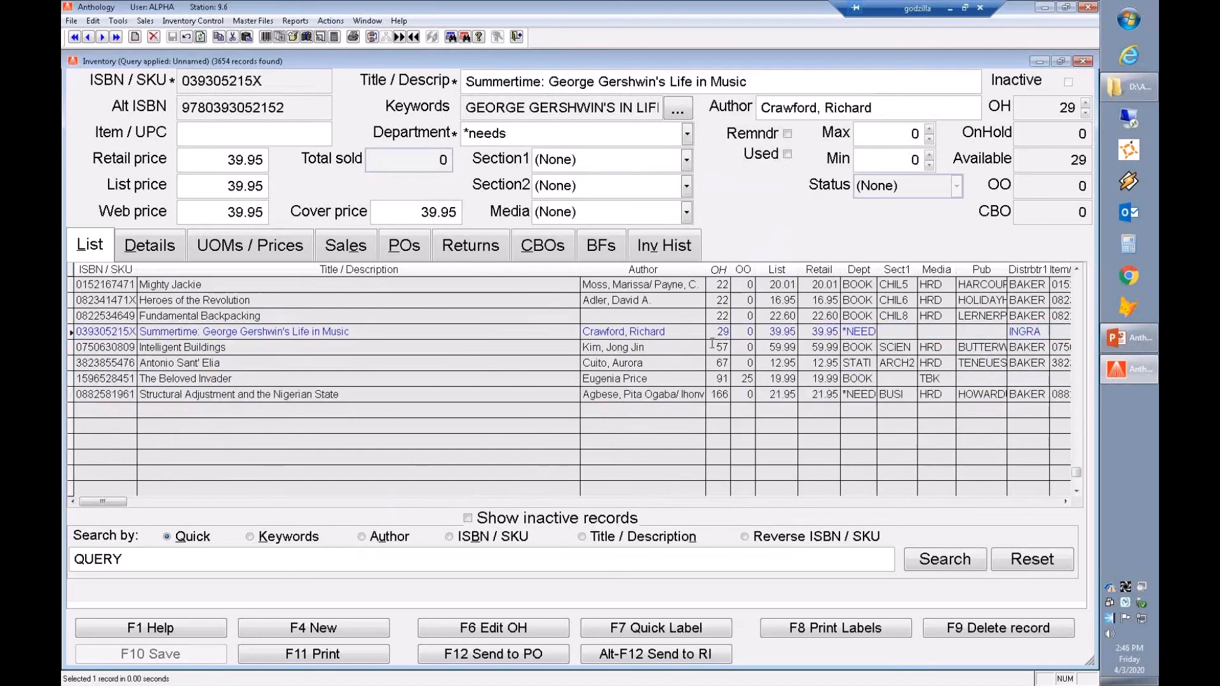
left_click(857, 365)
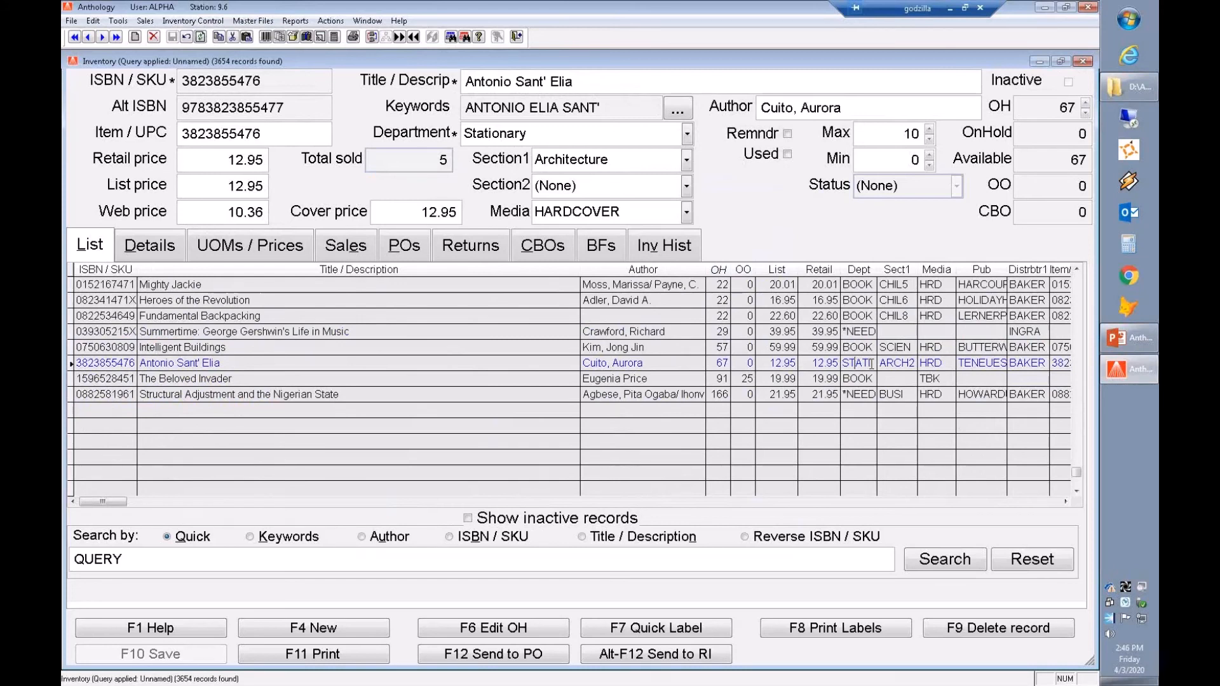
left_click(716, 362)
left_click(880, 366)
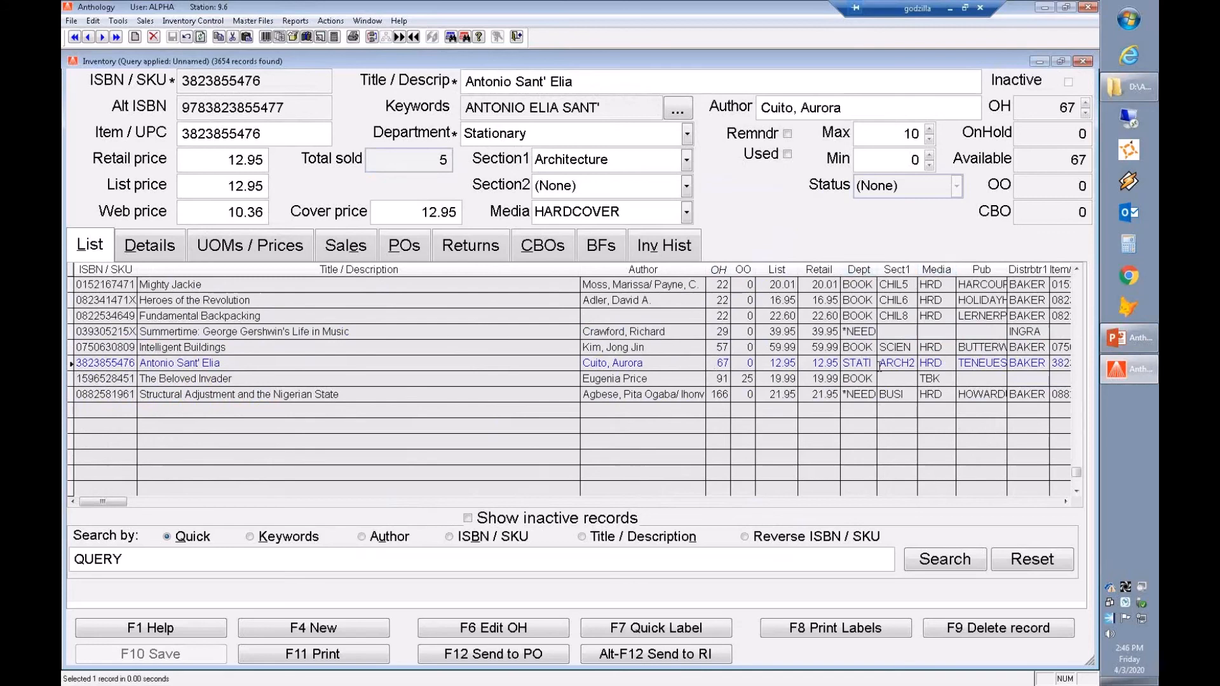
- Sort the query results by department and page through the list from the first record to the last
left_click(866, 320)
key("ctrl+Home")
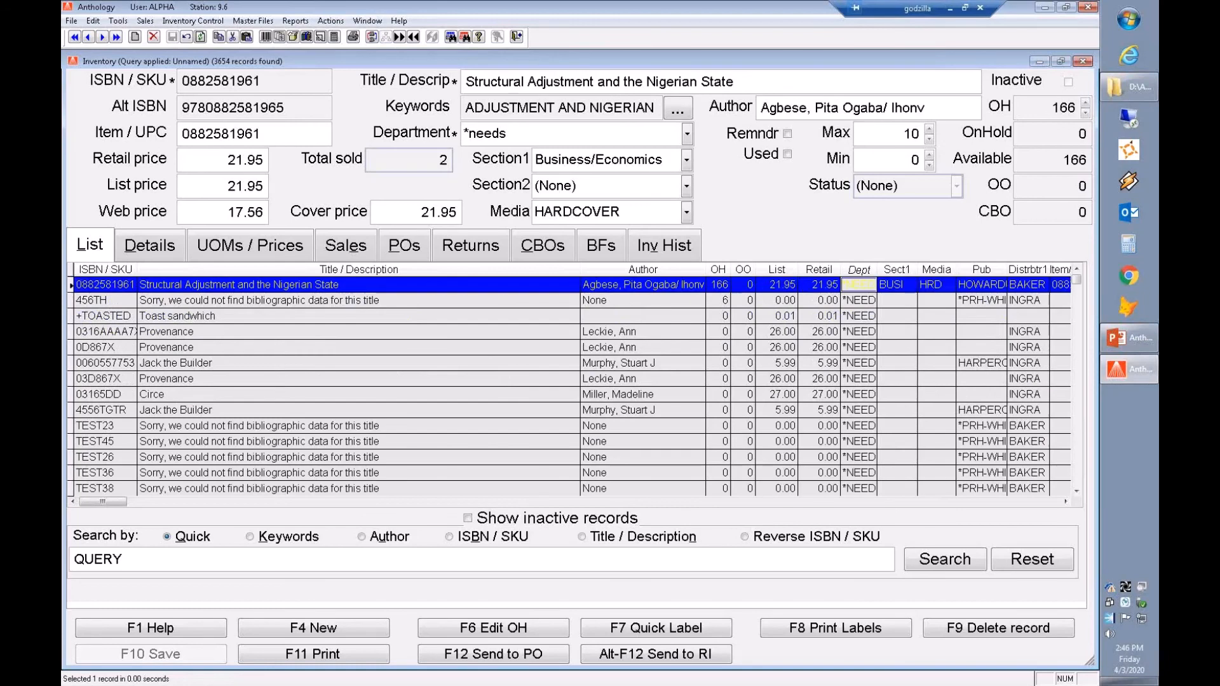
key("Page_Down")
key("Page_Down")
key("Page_Down")
key("Page_Down")
key("Page_Down")
key("Page_Down")
key("ctrl+End")
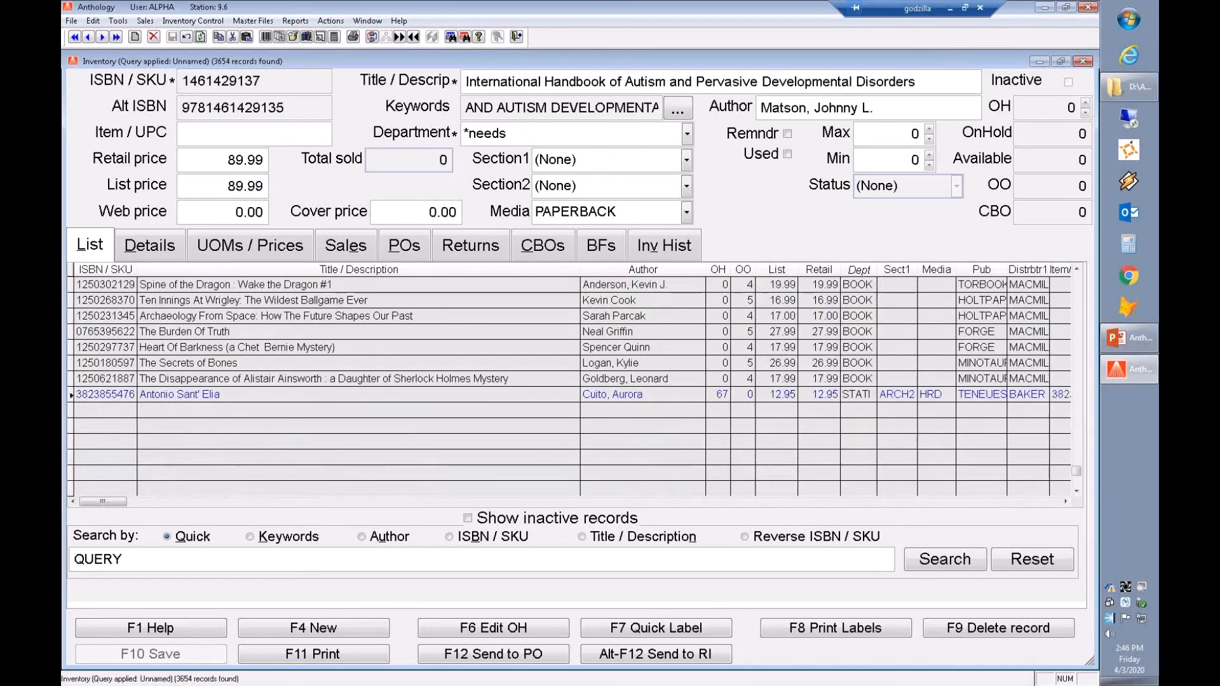
- Browse back up through the last records of the department-sorted list and select Antonio Sant' Elia
key("Up")
key("Up")
key("Up")
key("Up")
key("Up")
key("Up")
key("Up")
key("Up")
key("Up")
key("Up")
key("Up")
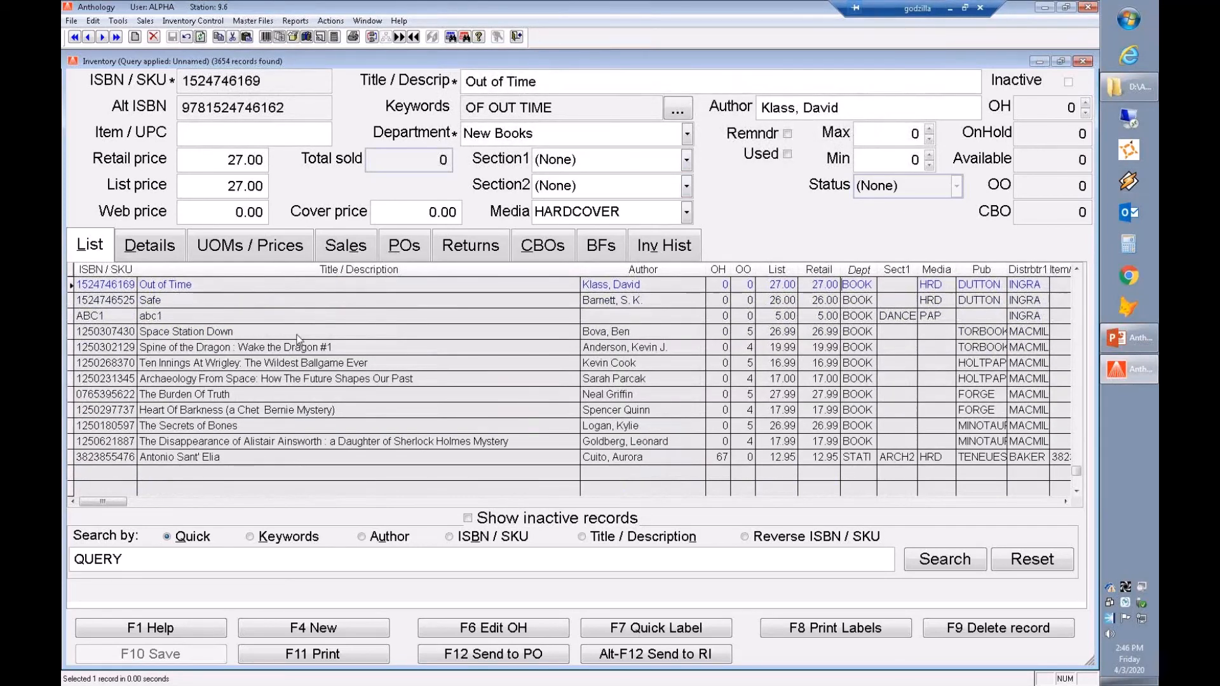
left_click(287, 456)
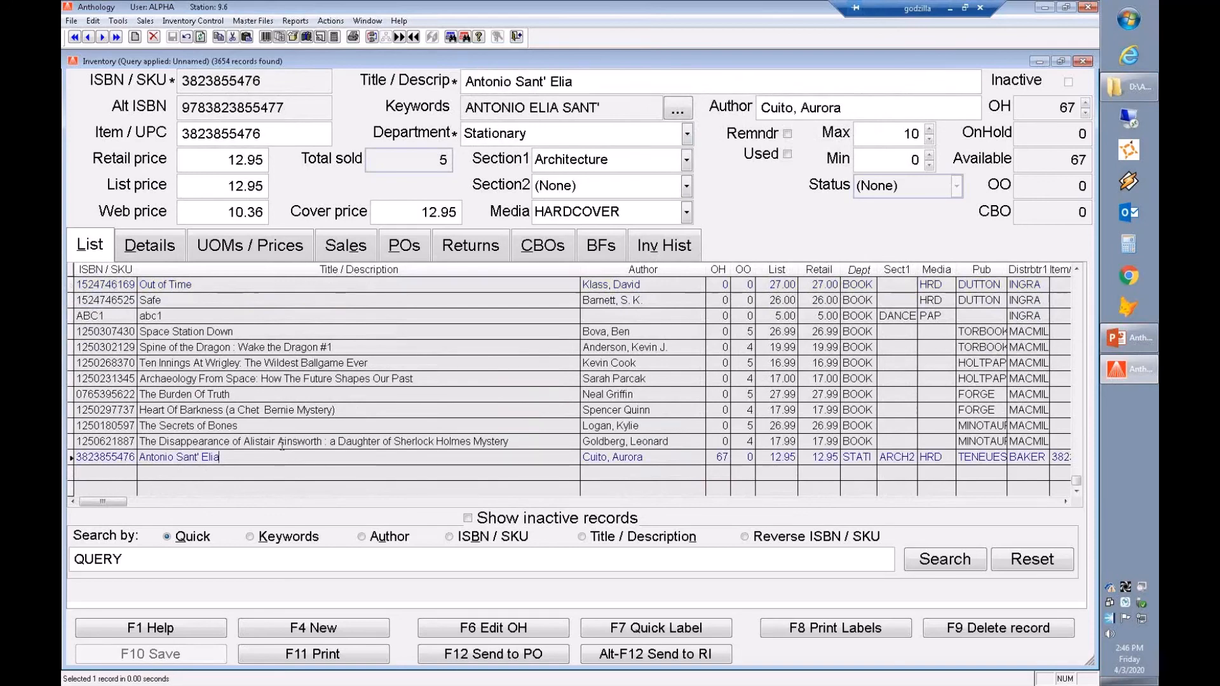
- Close and reopen the Inventory window, then open the query builder to check whether the last query settings are retained
left_click(1086, 59)
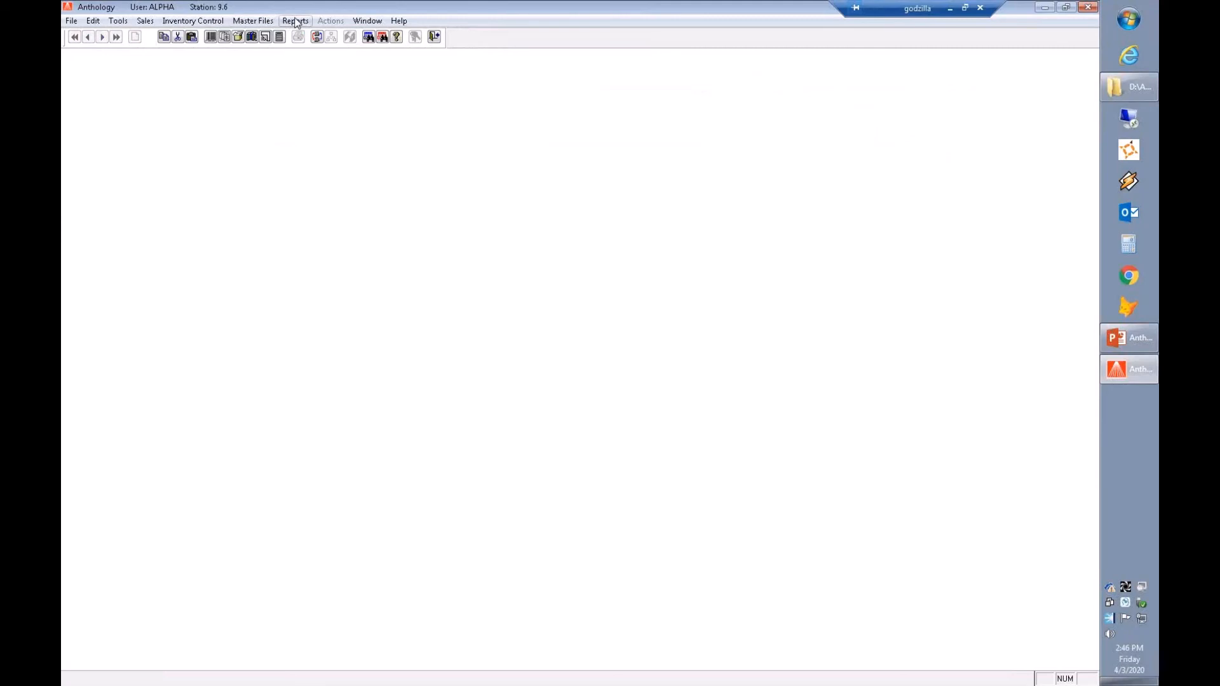
left_click(266, 21)
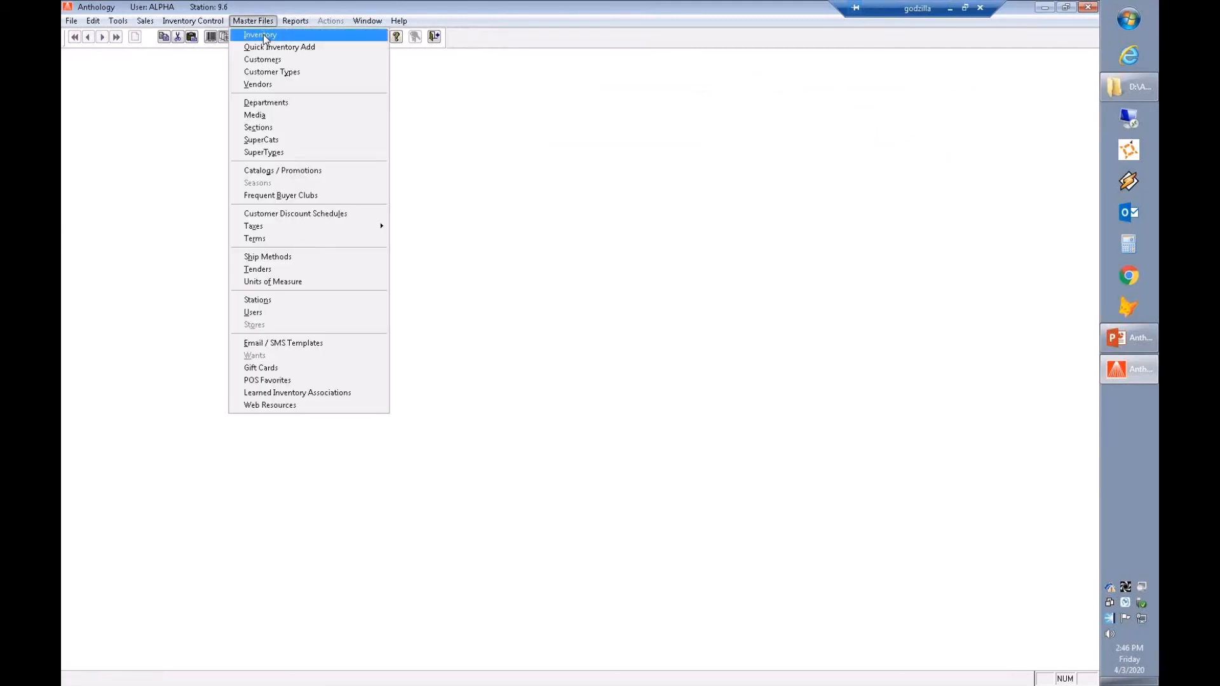
left_click(266, 37)
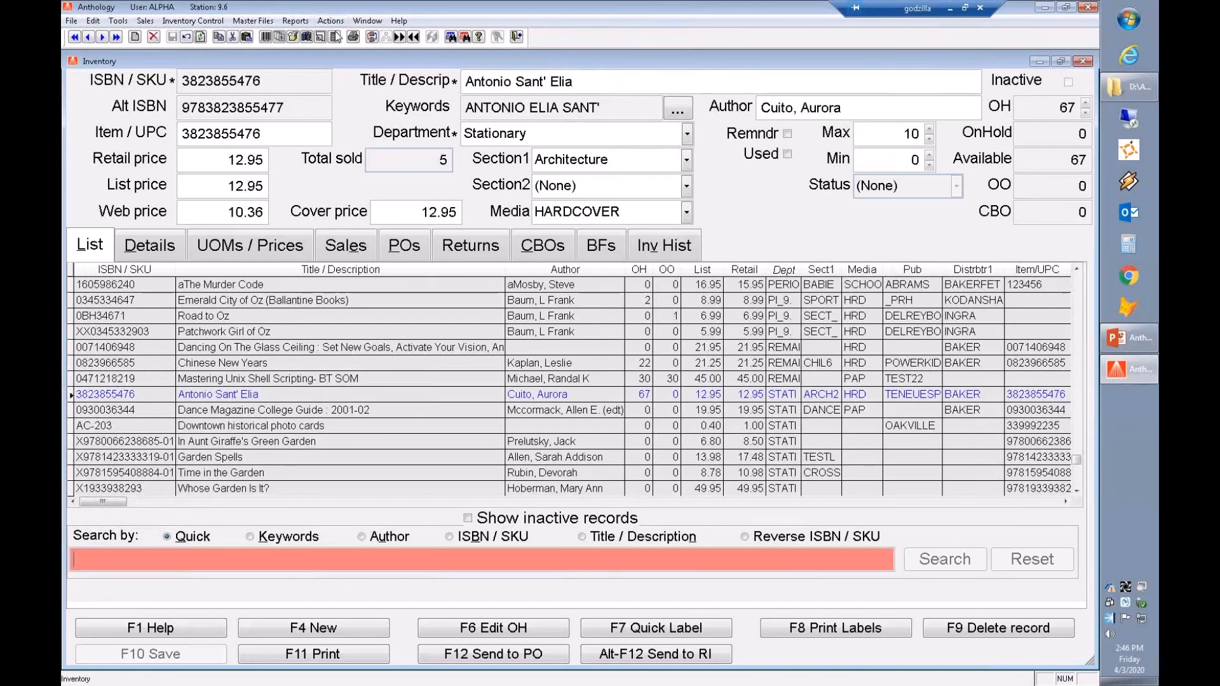
left_click(330, 21)
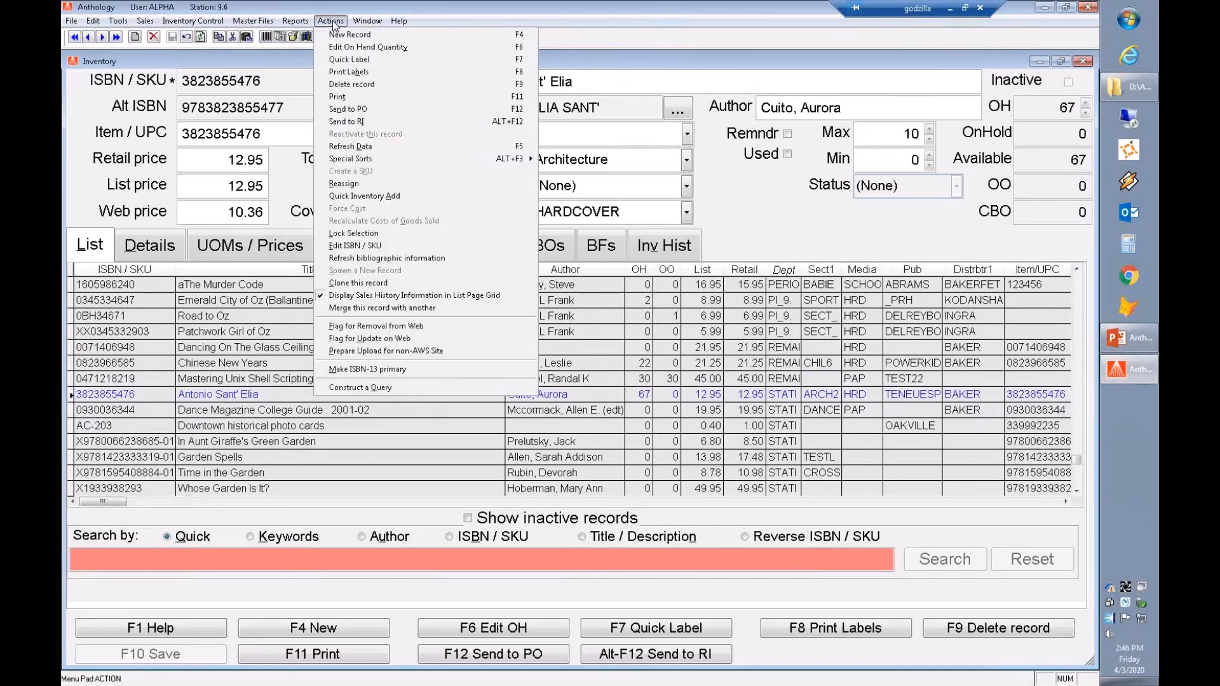
left_click(376, 386)
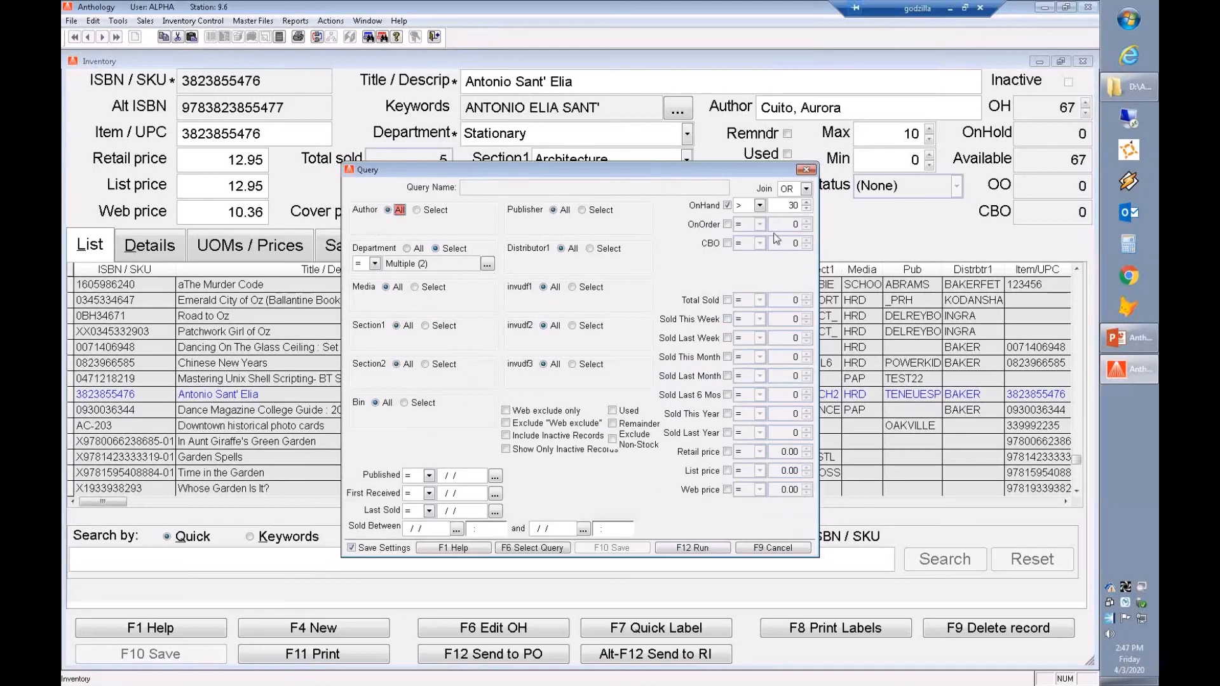
- Close the query without running it and switch to the Anthology 9.6 Features presentation in PowerPoint
left_click(807, 172)
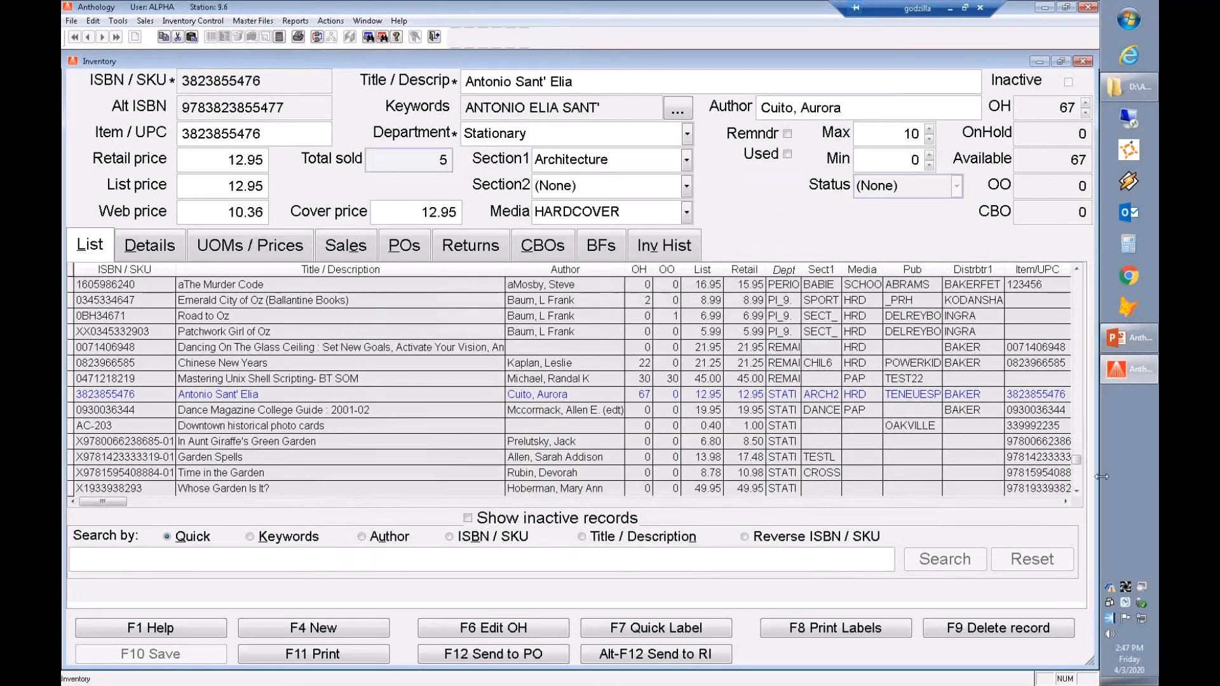
left_click(1136, 338)
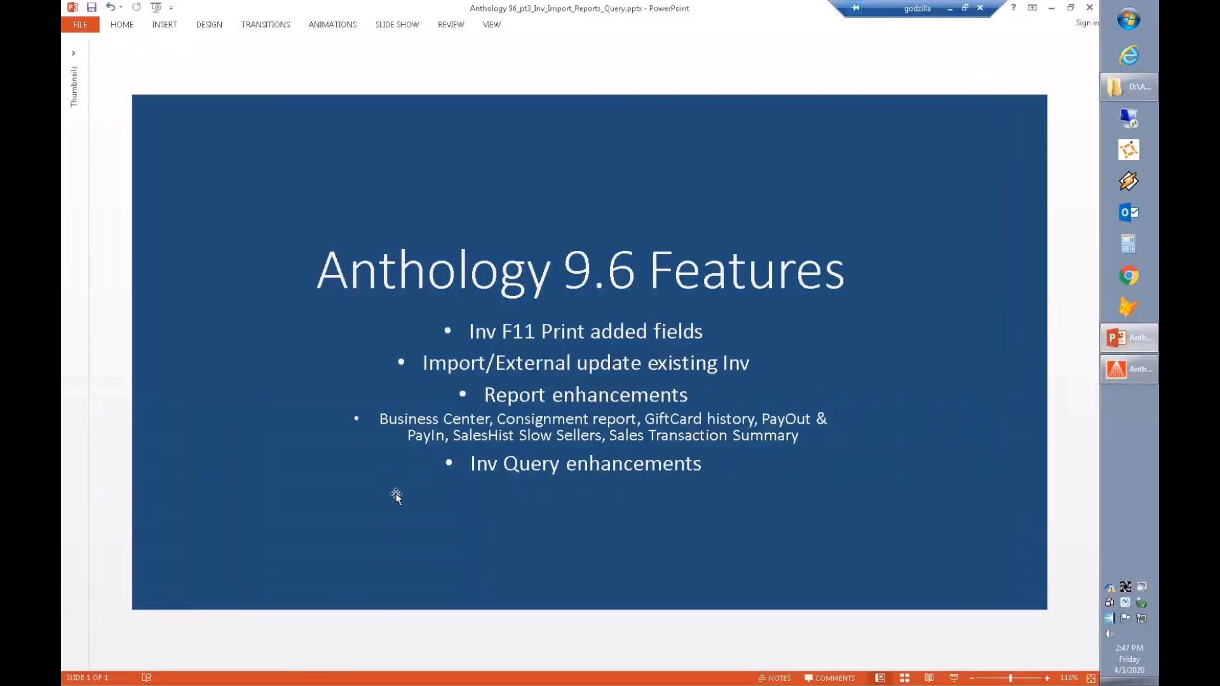